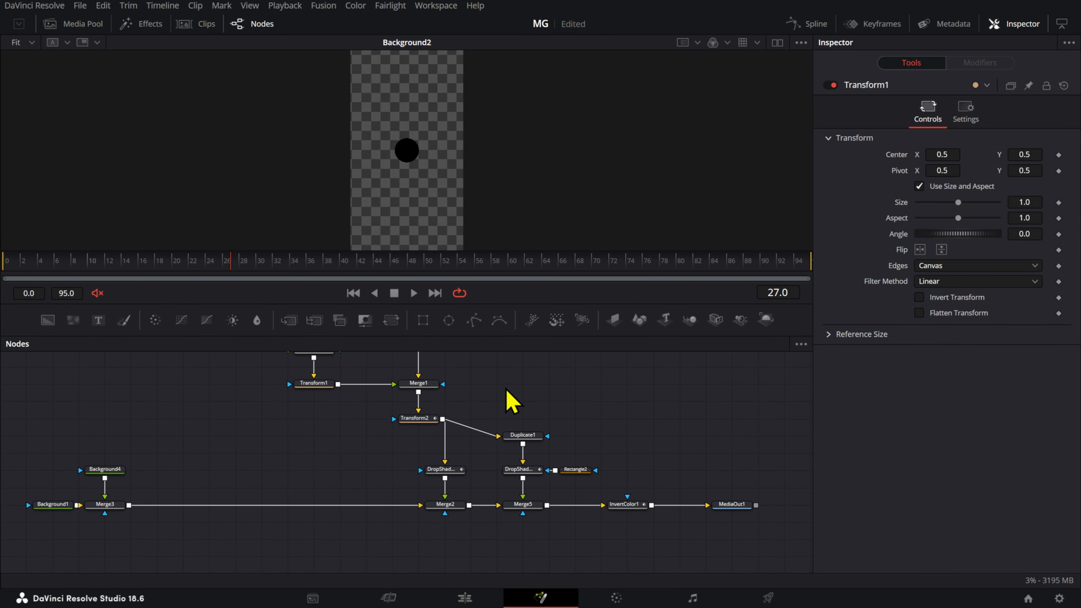
pyautogui.moveTo(512, 403); pyautogui.dragTo(514, 431)
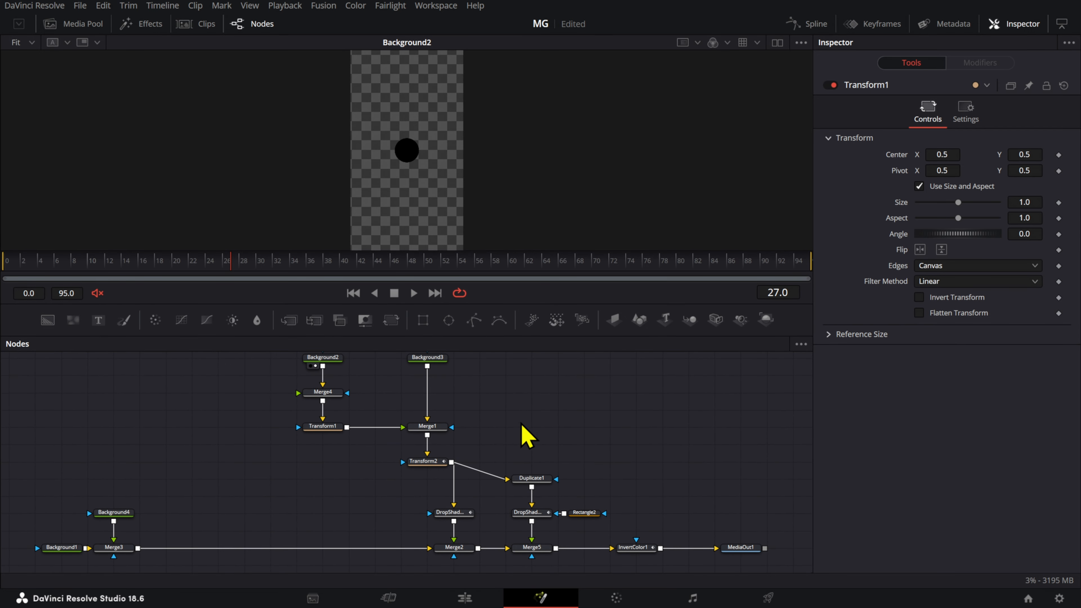
pyautogui.scroll(3, 506, 422)
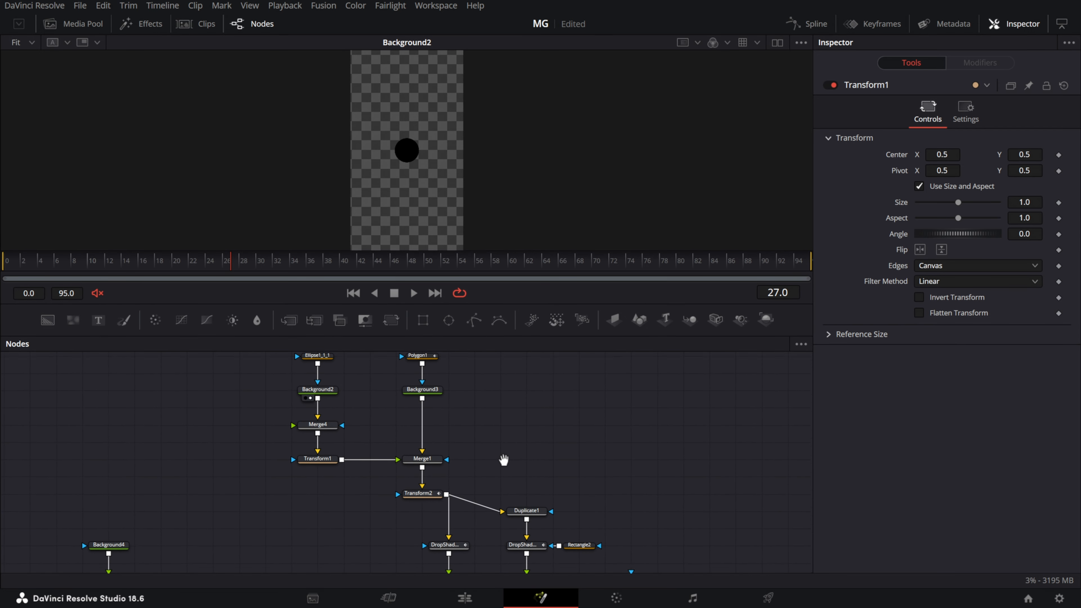
pyautogui.moveTo(356, 433); pyautogui.dragTo(280, 478)
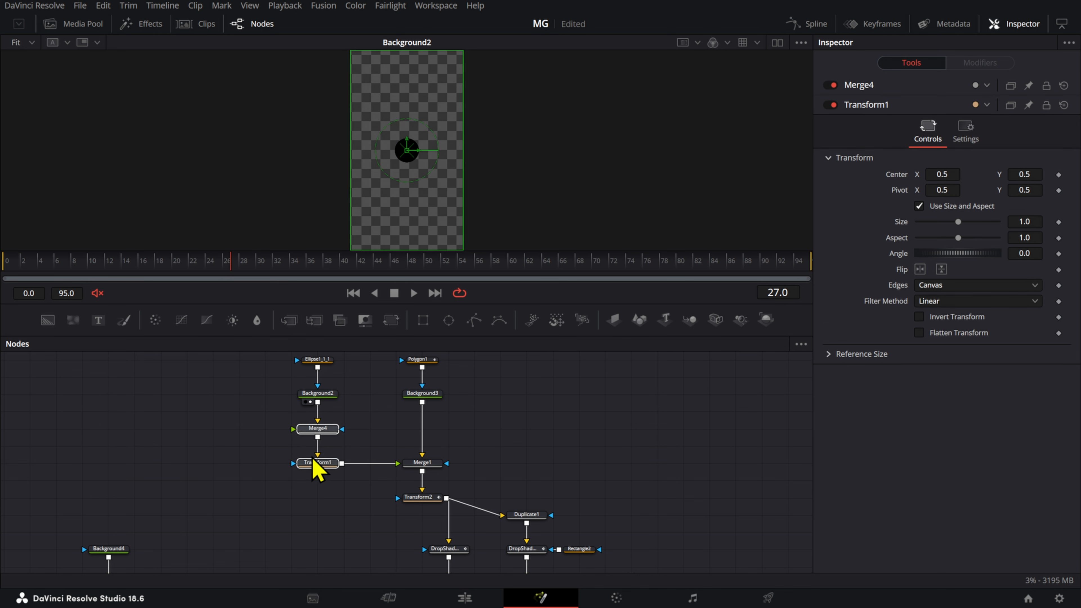
pyautogui.click(503, 443)
# - Add a Background node in the empty area beside the existing nodes, view it, and mask it with an ellipse about 0.21 wide and high
pyautogui.hscroll(10, 502, 442)
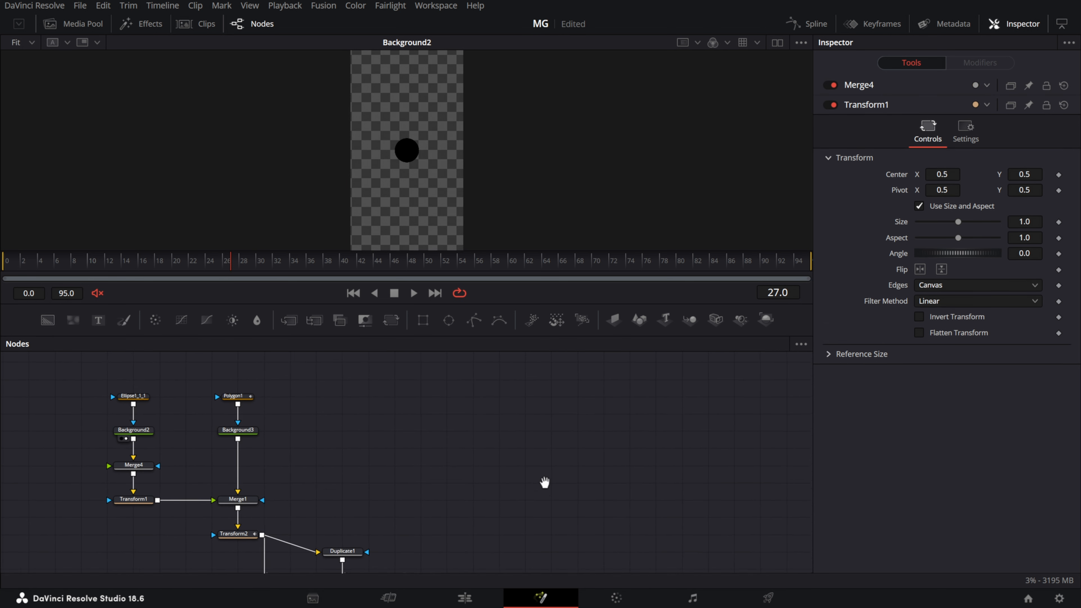
pyautogui.moveTo(427, 468); pyautogui.dragTo(454, 500)
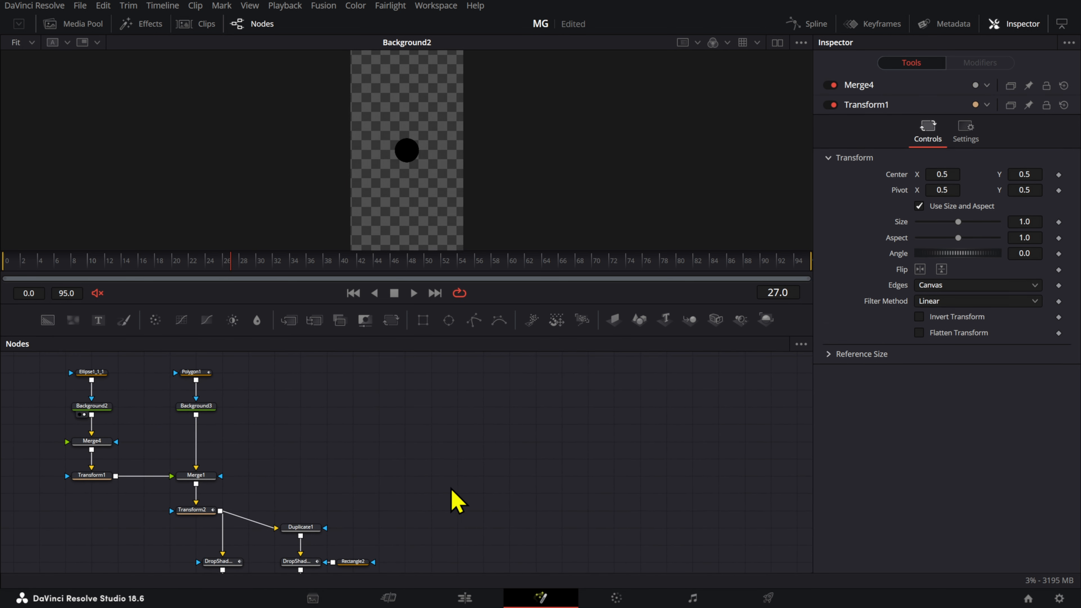
pyautogui.moveTo(47, 320); pyautogui.dragTo(528, 436)
pyautogui.moveTo(505, 475); pyautogui.dragTo(422, 486)
pyautogui.press('2')
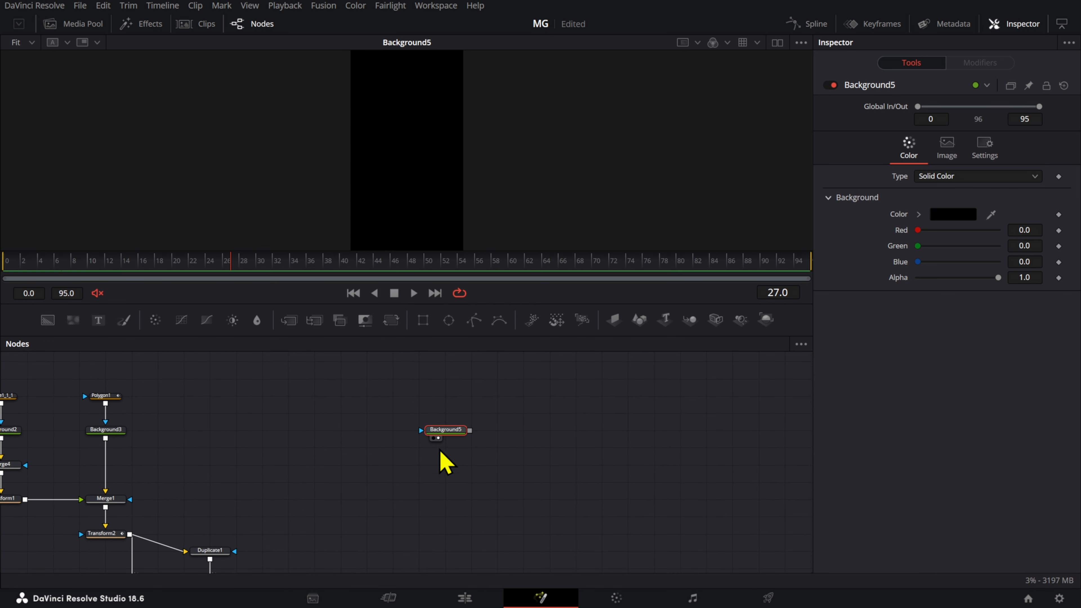
pyautogui.click(454, 324)
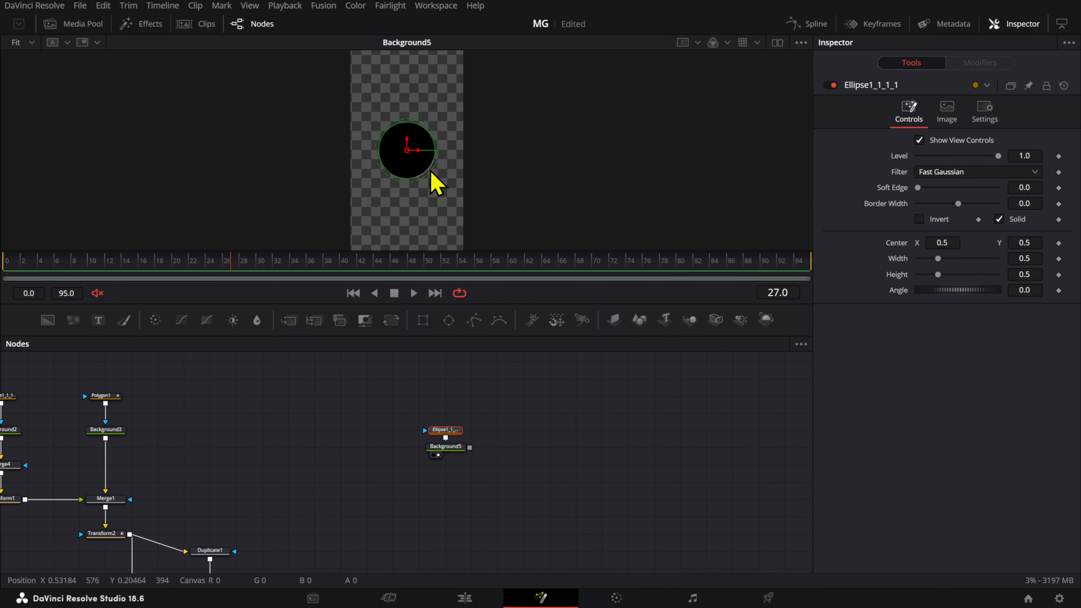
pyautogui.moveTo(431, 172); pyautogui.dragTo(417, 168)
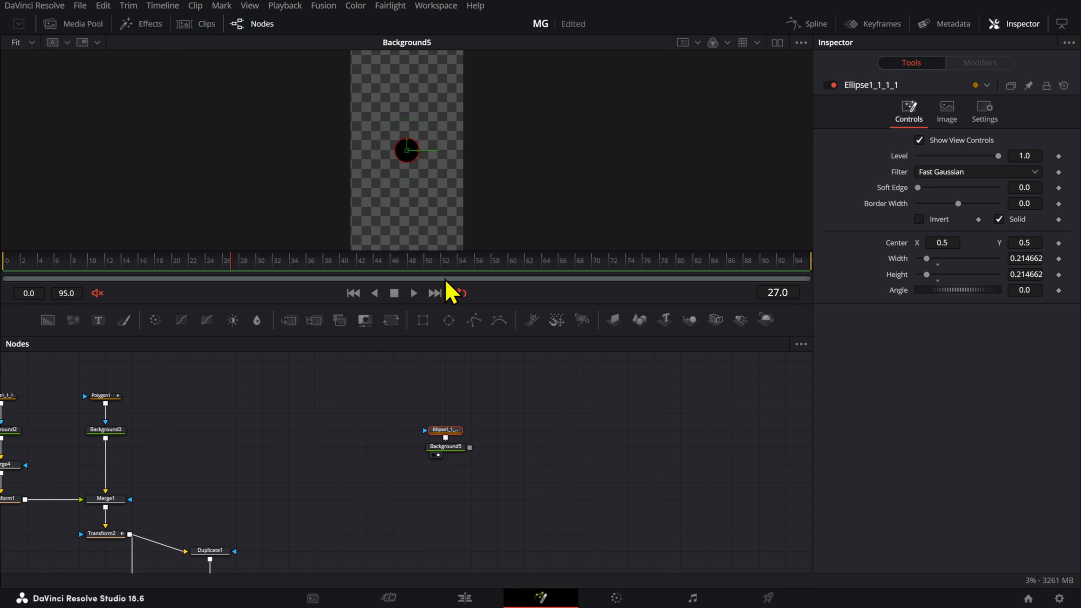
# - Duplicate the circle's Background node without its mask so both join in a Merge node, and line up the nodes
pyautogui.click(455, 448)
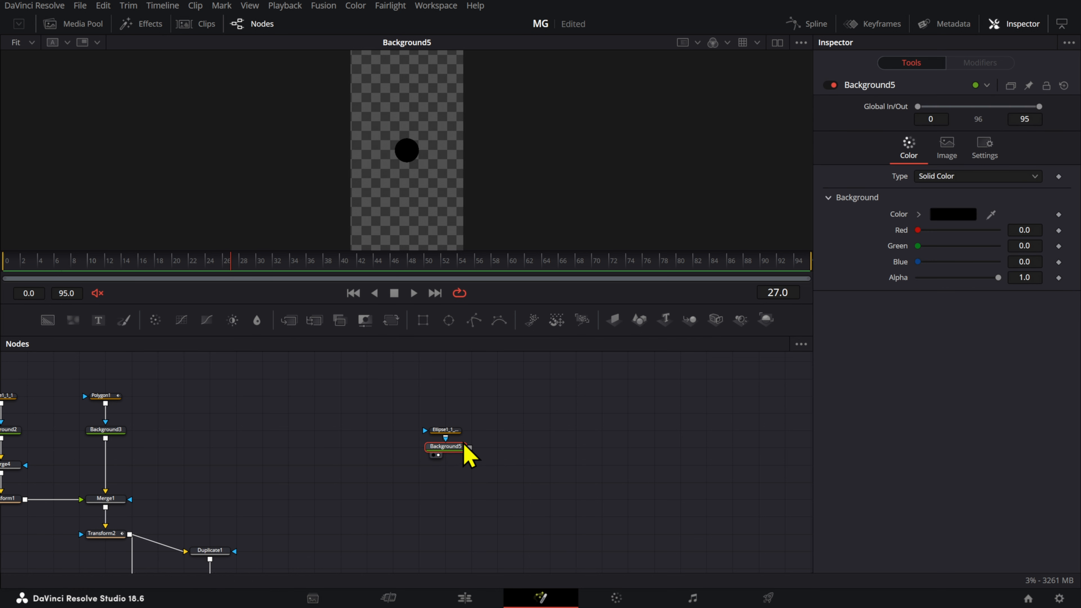
pyautogui.hotkey('ctrl', 'c')
pyautogui.hotkey('ctrl', 'v')
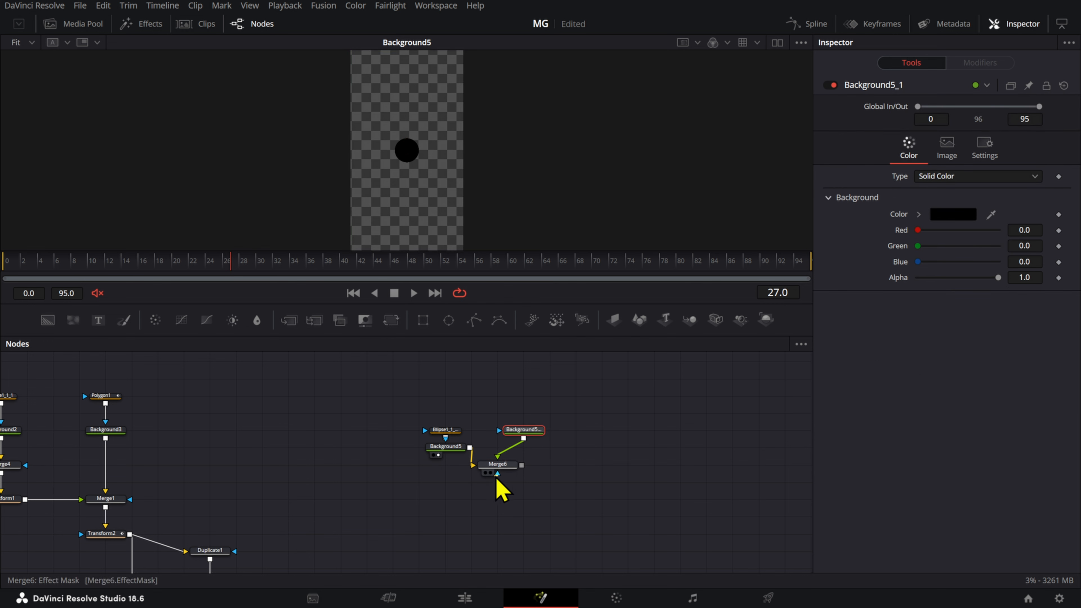
pyautogui.moveTo(504, 466); pyautogui.dragTo(531, 483)
pyautogui.moveTo(456, 449); pyautogui.dragTo(455, 501)
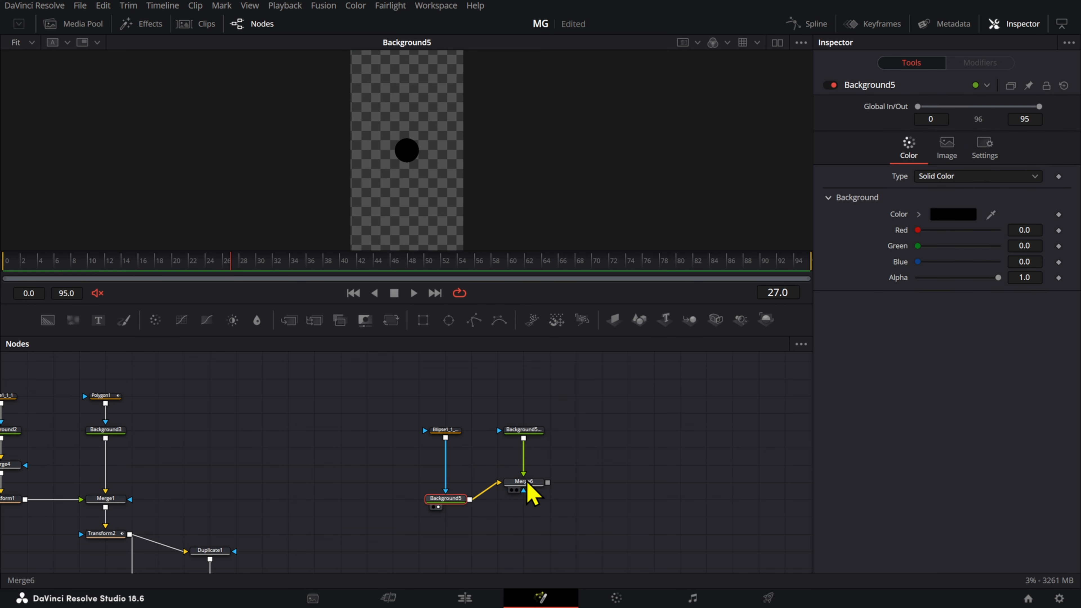
pyautogui.click(528, 483)
pyautogui.moveTo(529, 482); pyautogui.dragTo(528, 500)
# - Swap the new Merge node's inputs so the circle is the foreground, reposition Background5, and show the Merge in the viewer
pyautogui.click(517, 430)
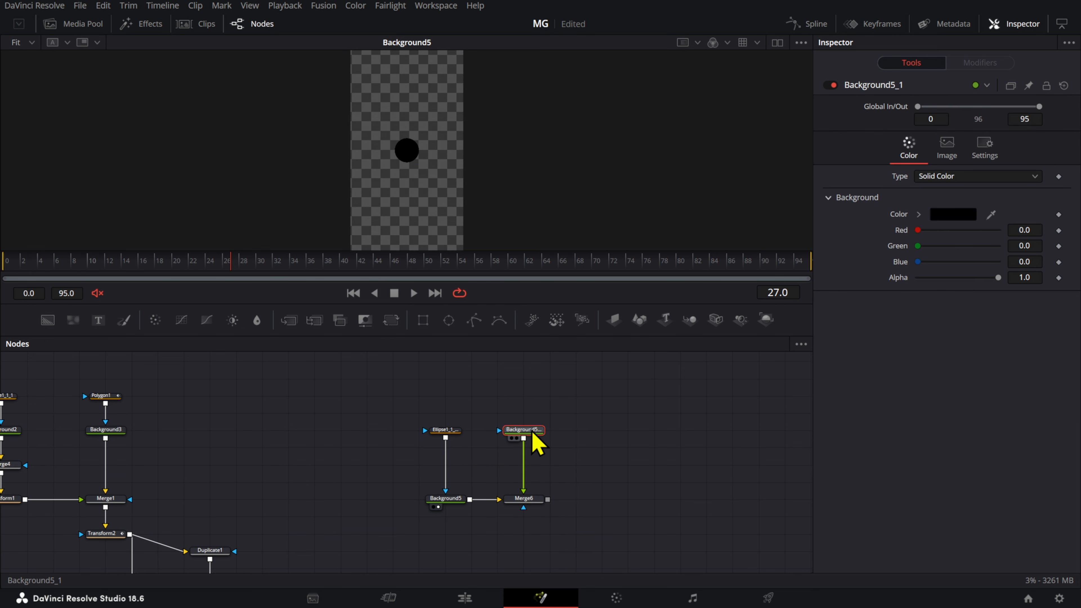
pyautogui.click(523, 499)
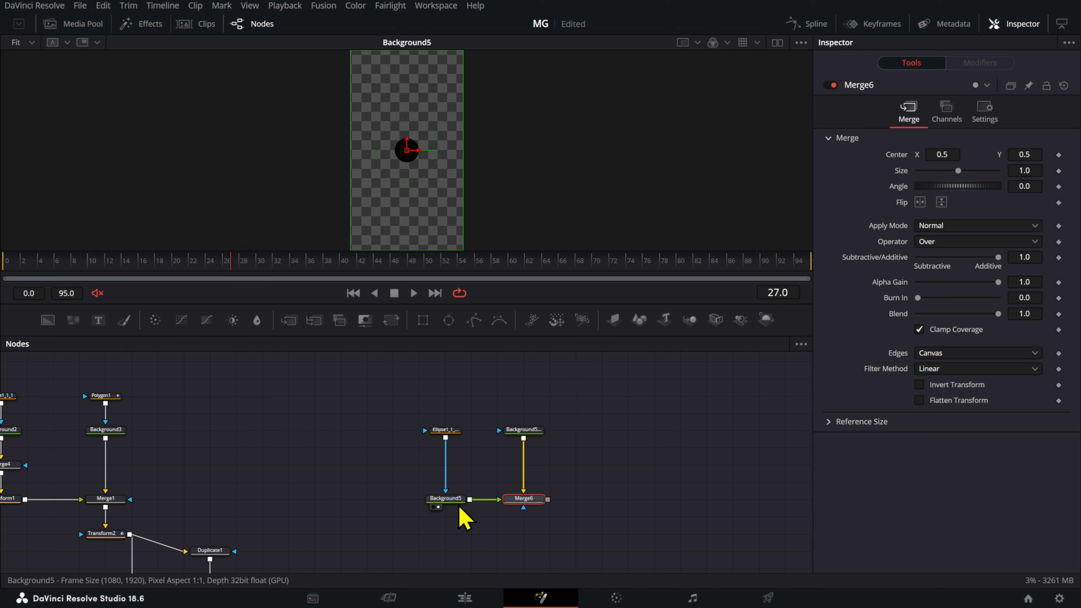
pyautogui.moveTo(458, 503); pyautogui.dragTo(458, 471)
pyautogui.click(522, 500)
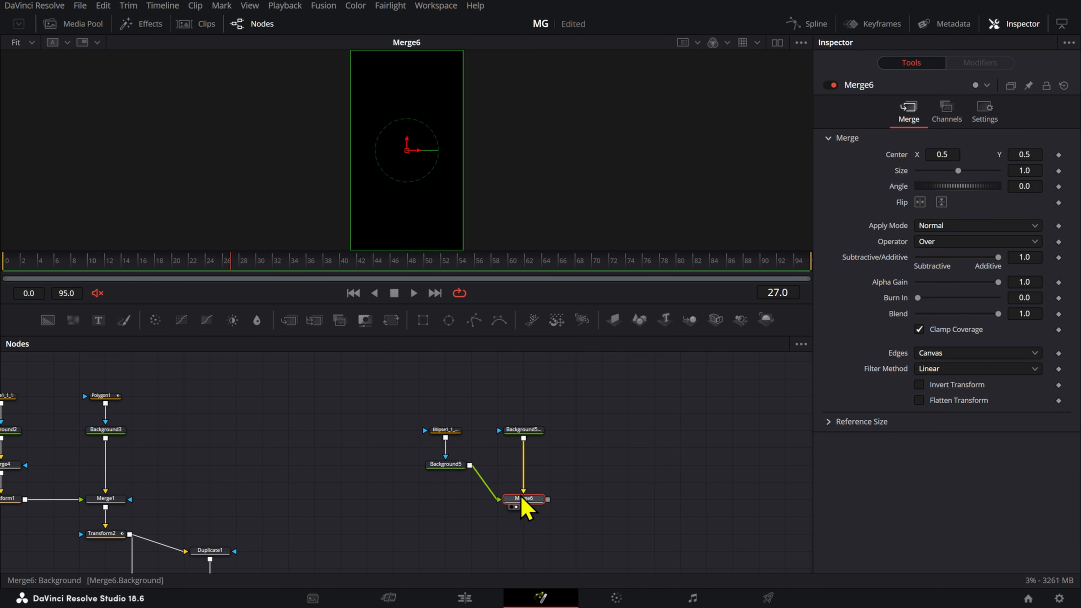
# - Mask the duplicated background with a polygon drawn as a vertical line from the circle's center to just above the frame
pyautogui.click(531, 434)
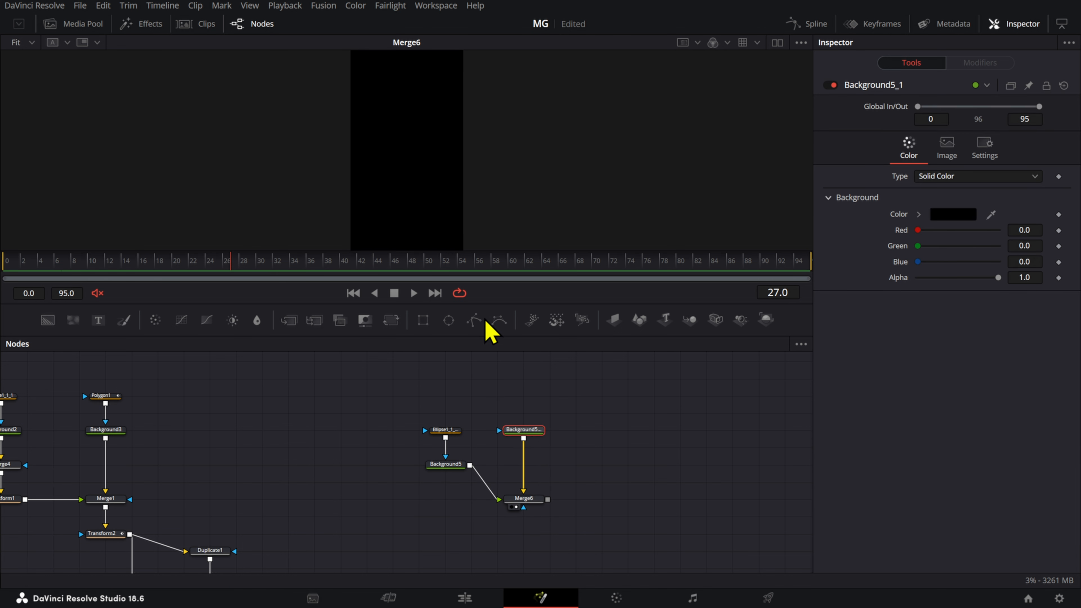
pyautogui.click(475, 321)
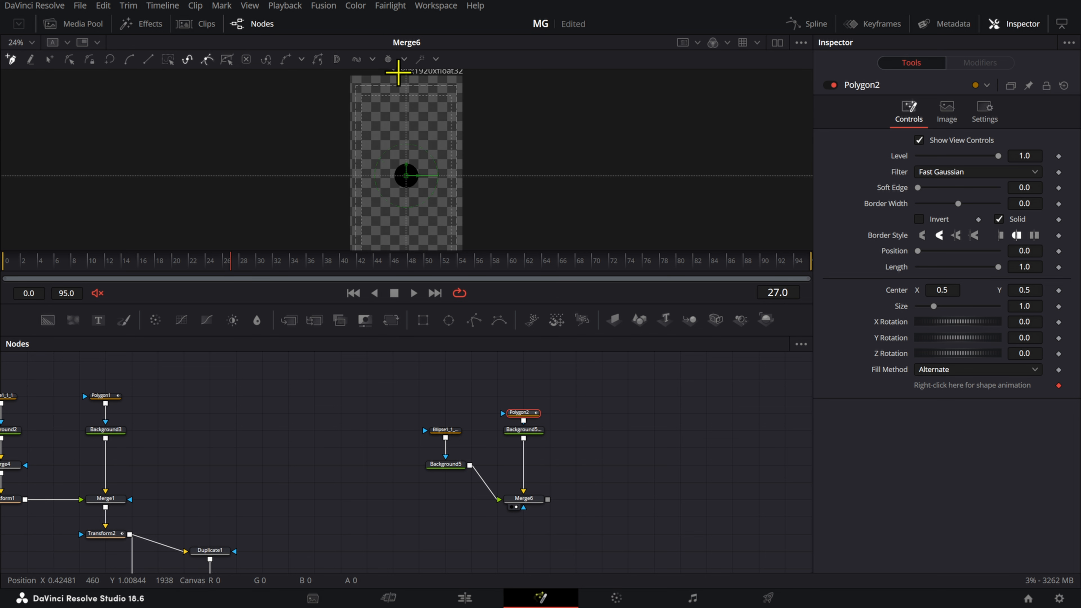
pyautogui.scroll(5, 412, 167)
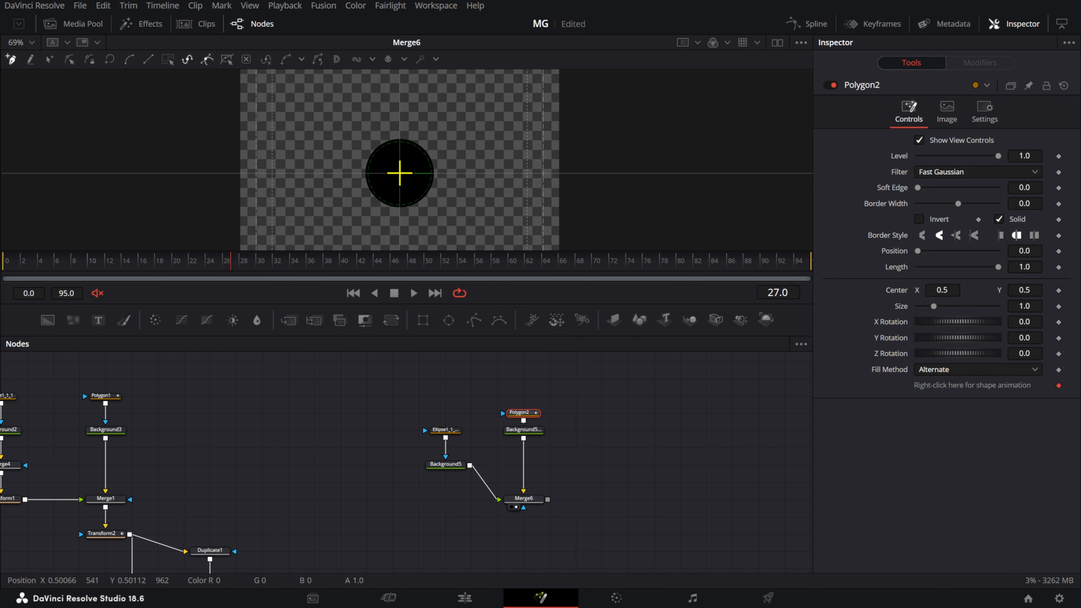
pyautogui.scroll(5, 412, 142)
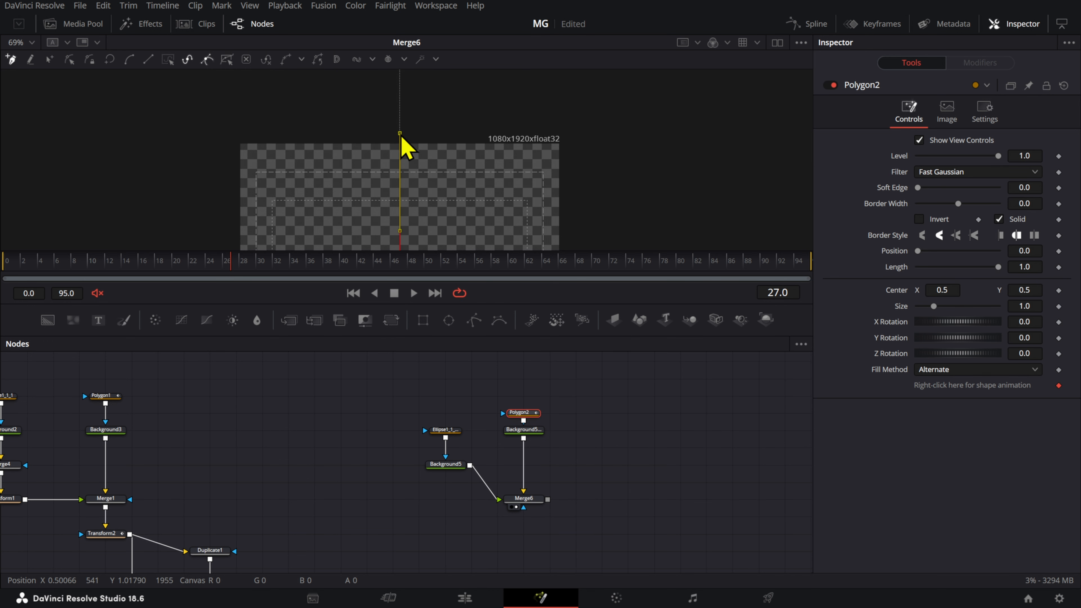
pyautogui.scroll(-5, 401, 134)
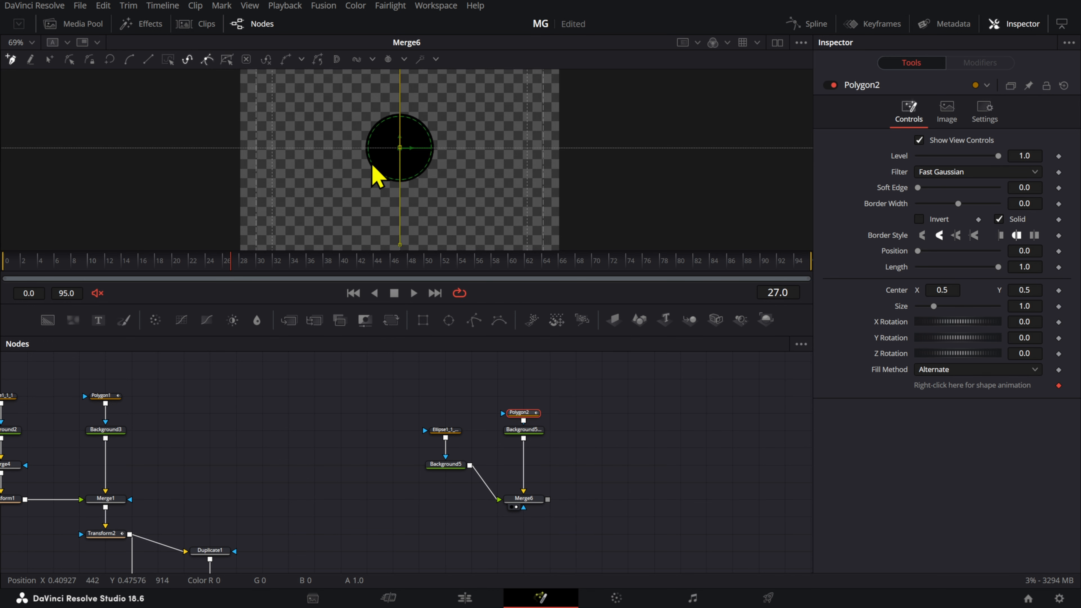
# - Thicken the polygon line by setting its border width to about 0.017
pyautogui.scroll(-3, 369, 164)
pyautogui.scroll(8, 379, 206)
pyautogui.scroll(4, 372, 210)
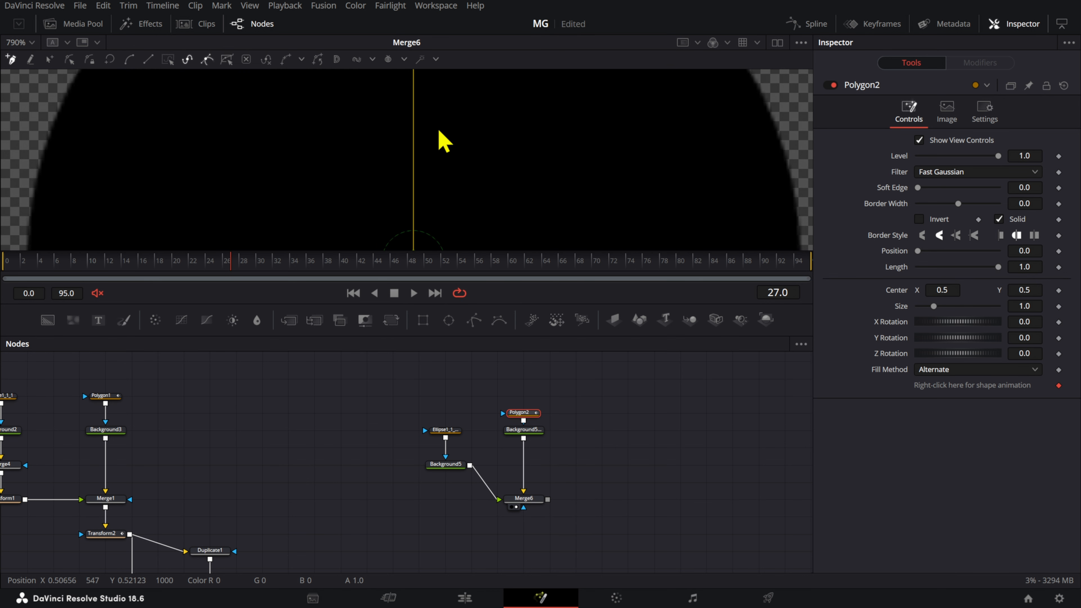
pyautogui.hotkey('ctrl', 'f')
pyautogui.scroll(2, 458, 151)
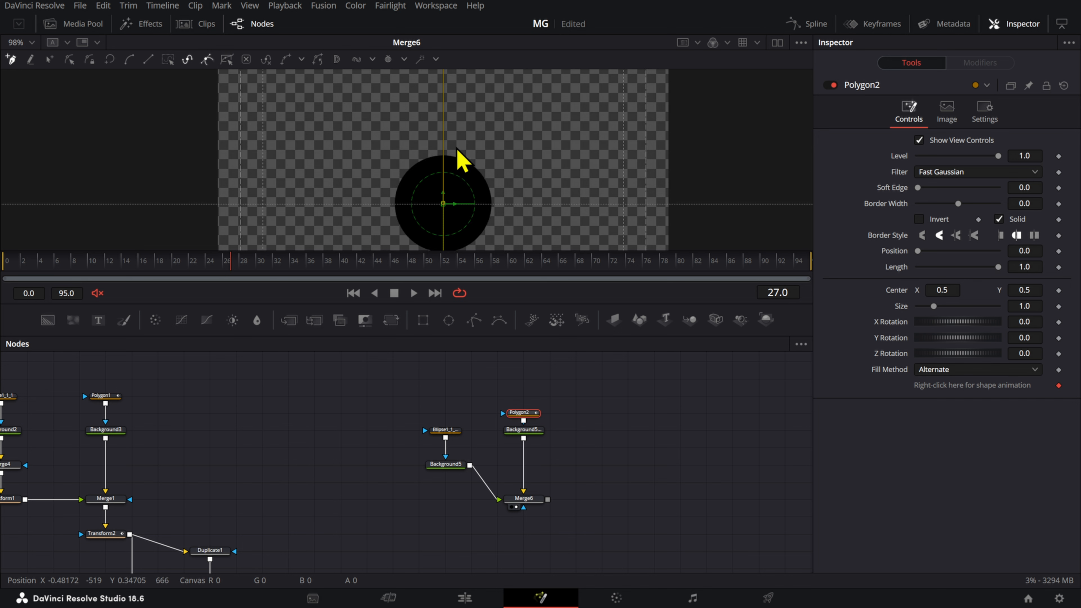
pyautogui.scroll(-1, 456, 147)
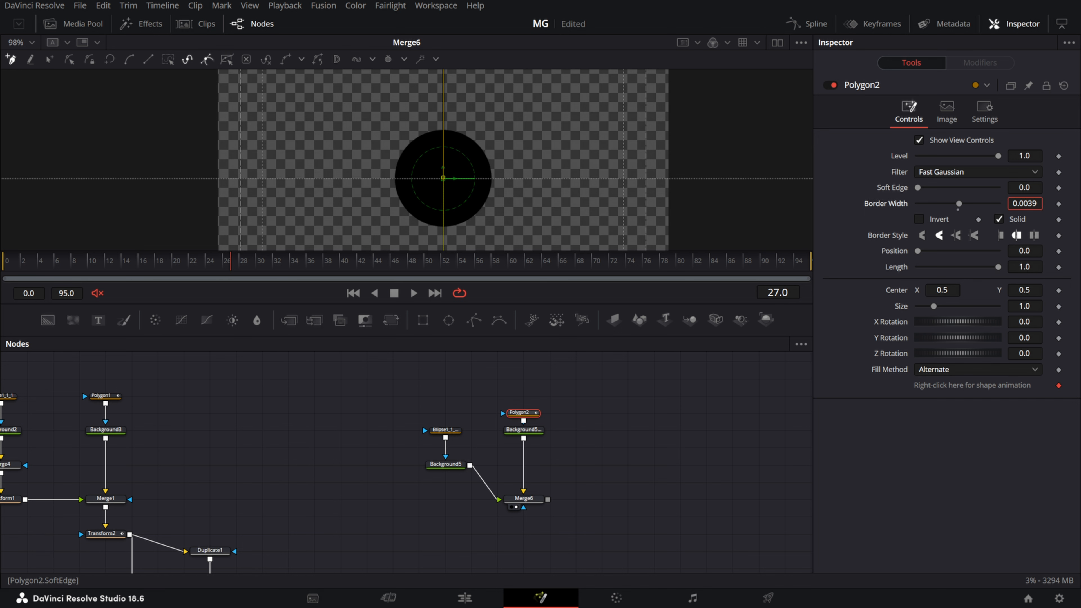
pyautogui.moveTo(959, 204); pyautogui.dragTo(1026, 203)
pyautogui.scroll(-3, 510, 112)
pyautogui.moveTo(509, 112); pyautogui.dragTo(512, 179)
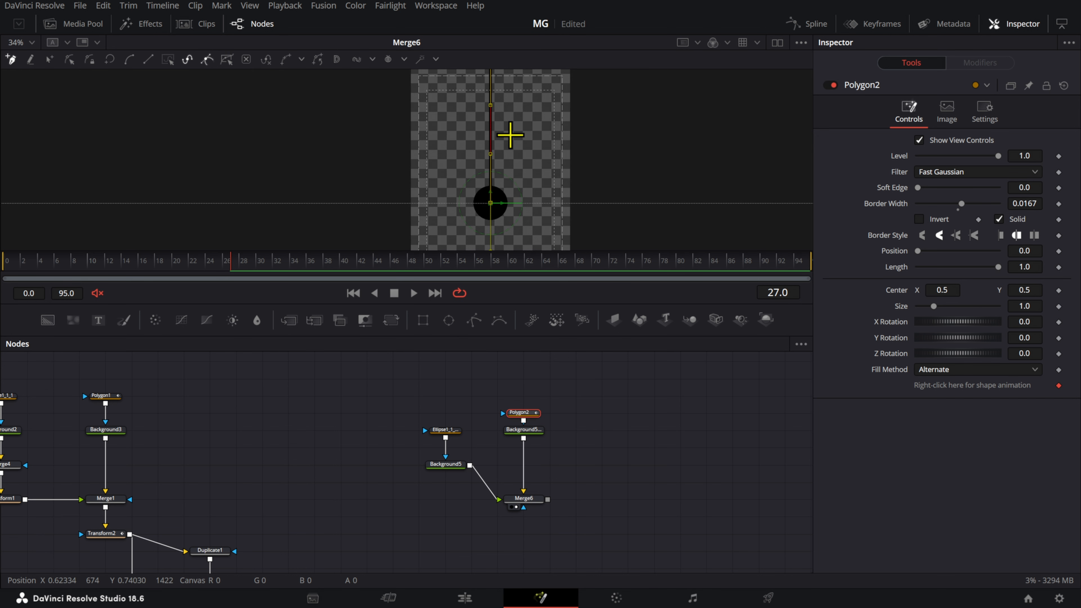
pyautogui.moveTo(511, 135); pyautogui.dragTo(500, 222)
pyautogui.moveTo(1022, 204); pyautogui.dragTo(1025, 203)
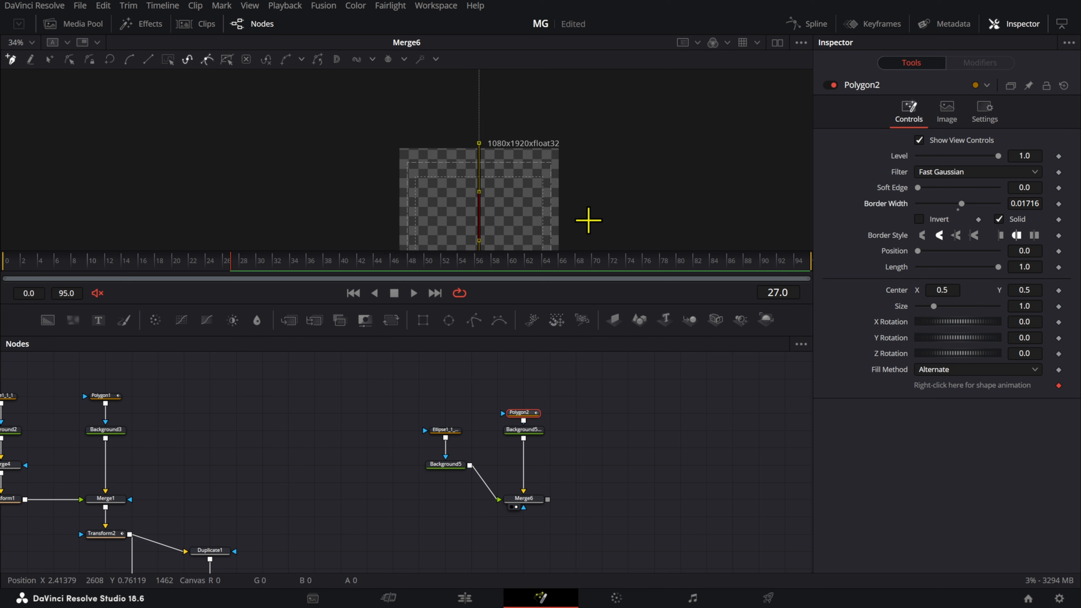
pyautogui.moveTo(548, 215); pyautogui.dragTo(531, 139)
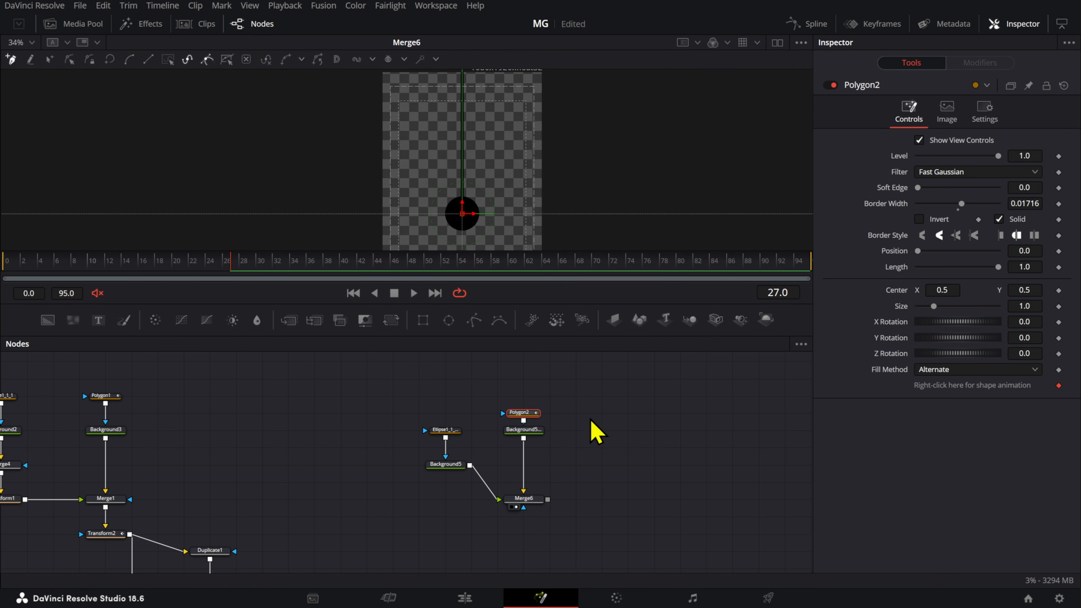
# - Go to frame 0 and remove the Polygon2Polyline shape animation from the line mask
pyautogui.press('Home')
pyautogui.rightClick(967, 399)
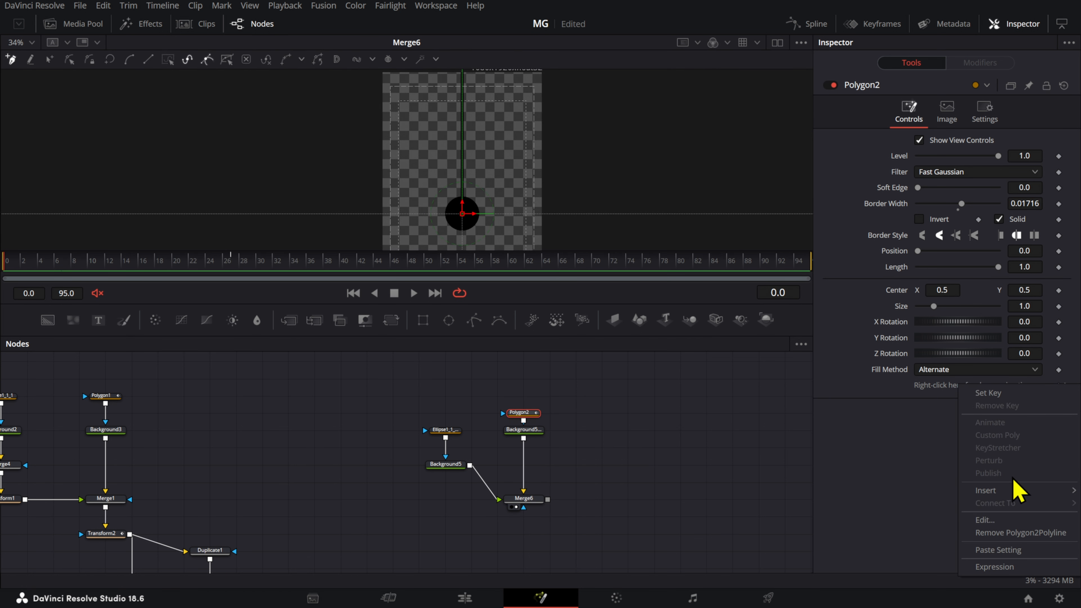
pyautogui.click(1011, 533)
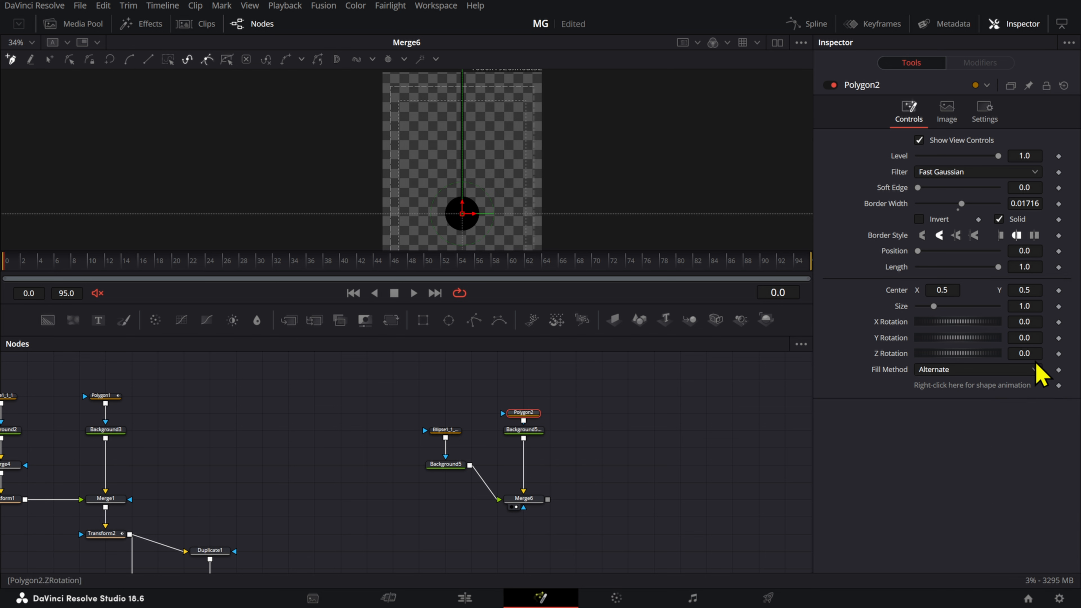
pyautogui.scroll(-3, 399, 178)
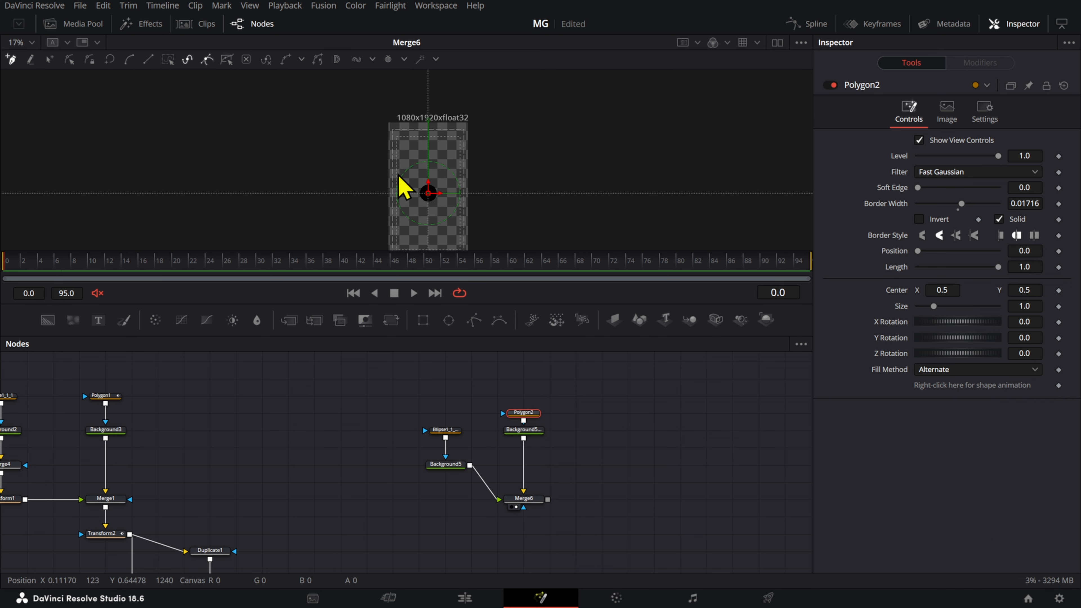
pyautogui.click(631, 436)
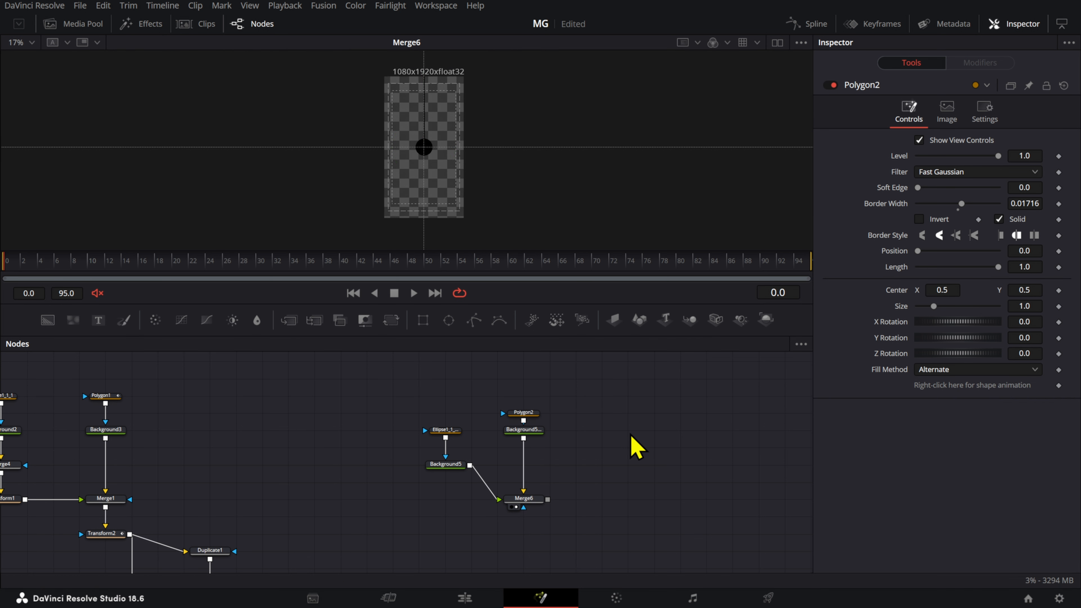
# - Examine the Transform2 node's settings in the original node chain and move the playhead to frame 2
pyautogui.moveTo(296, 493); pyautogui.dragTo(427, 421)
pyautogui.click(244, 465)
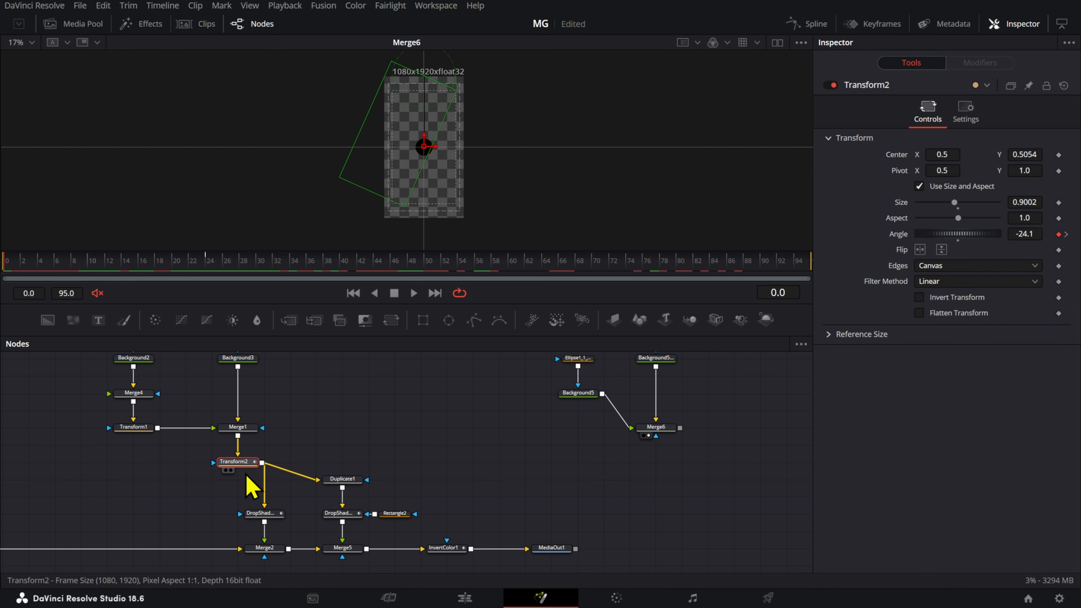
pyautogui.moveTo(498, 382); pyautogui.dragTo(411, 426)
pyautogui.moveTo(1, 273); pyautogui.dragTo(29, 295)
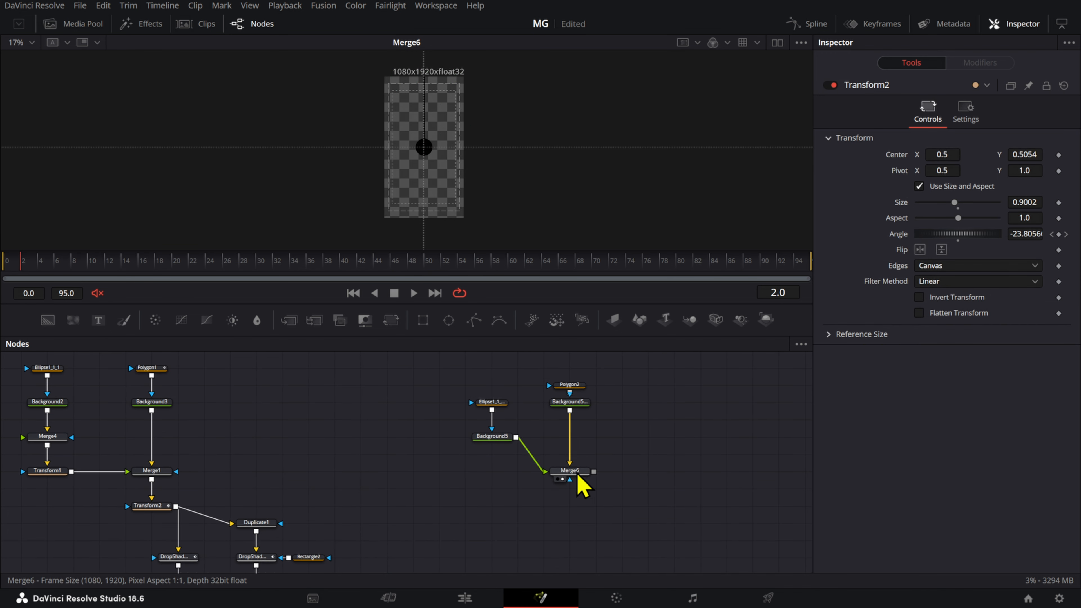
# - Add a Transform node after Merge6, show it in the viewer, and place it below the Merge
pyautogui.moveTo(577, 475); pyautogui.dragTo(578, 460)
pyautogui.hotkey('shift', 'space')
pyautogui.write('trans')
pyautogui.press('Return')
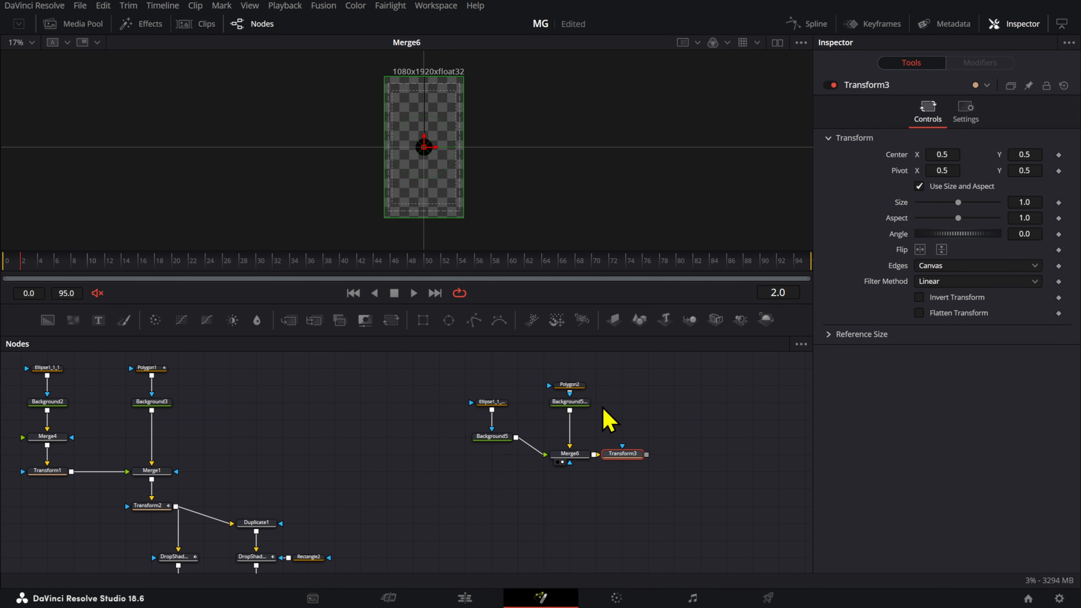
pyautogui.press('1')
pyautogui.moveTo(609, 466); pyautogui.dragTo(556, 500)
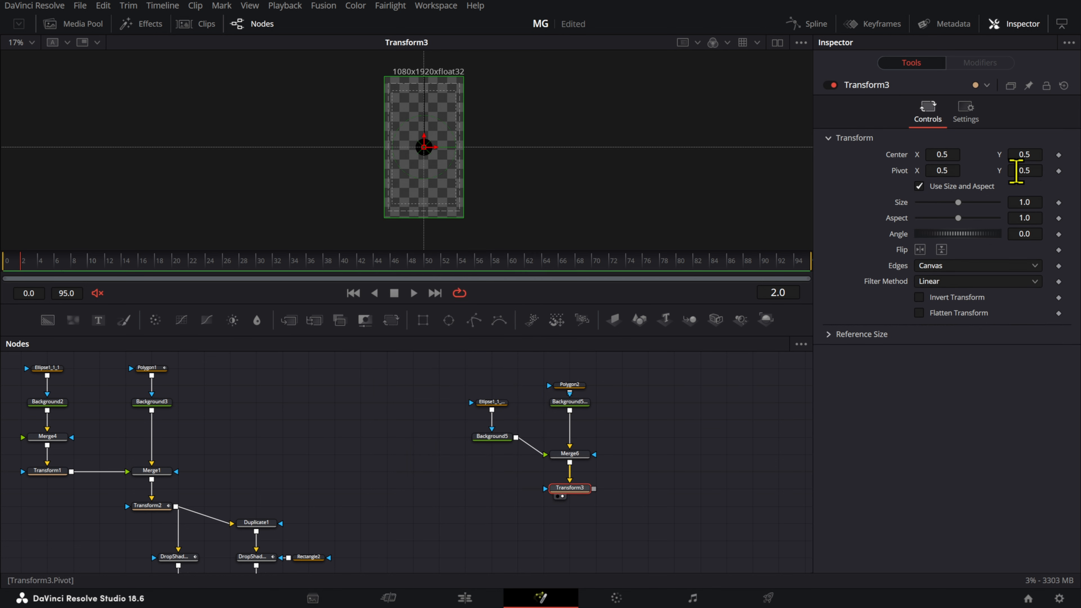
# - Set the new Transform's pivot Y to 1.0 and inspect the pivot at the top end of the line
pyautogui.write('1')
pyautogui.press('Tab')
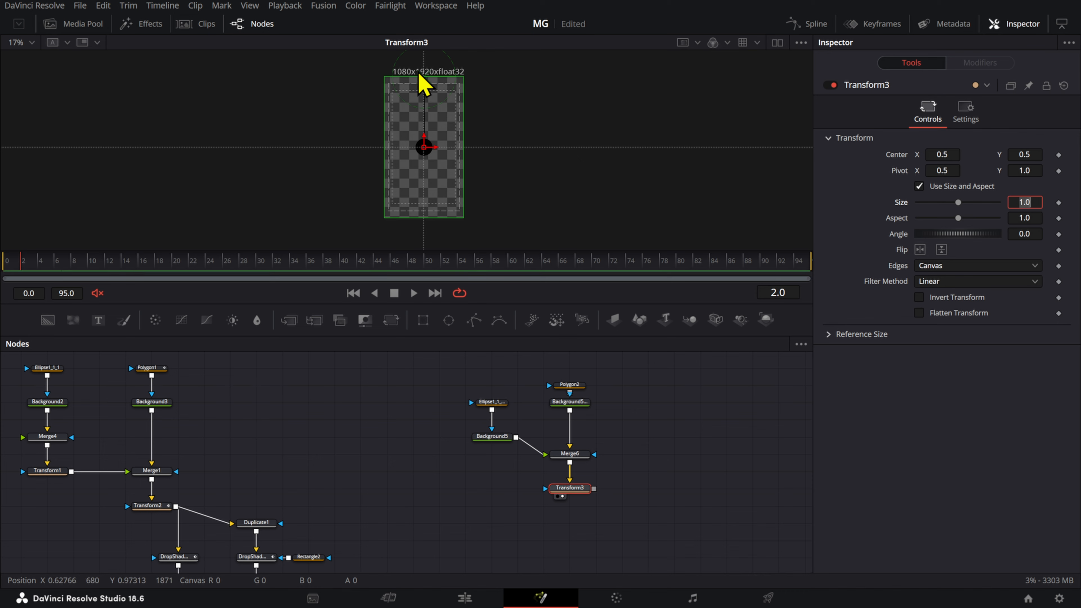
pyautogui.scroll(5, 422, 84)
pyautogui.scroll(5, 438, 97)
pyautogui.scroll(5, 478, 123)
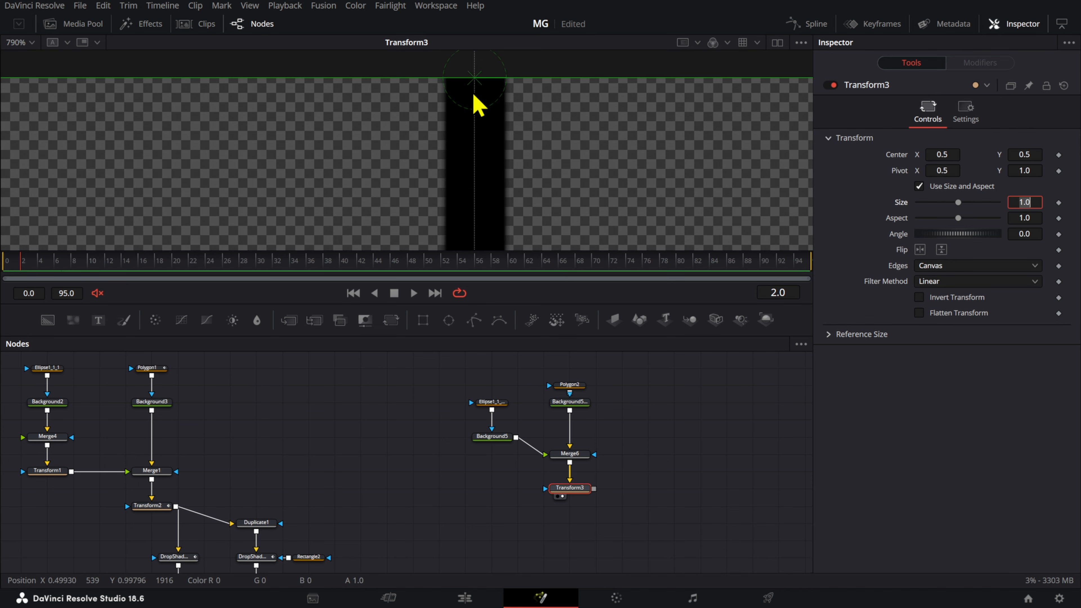
# - Raise Transform3's center Y to 0.5011 and rotate it to 27.3 to inspect the line's top end at the frame edge
pyautogui.moveTo(1031, 154); pyautogui.dragTo(1035, 154)
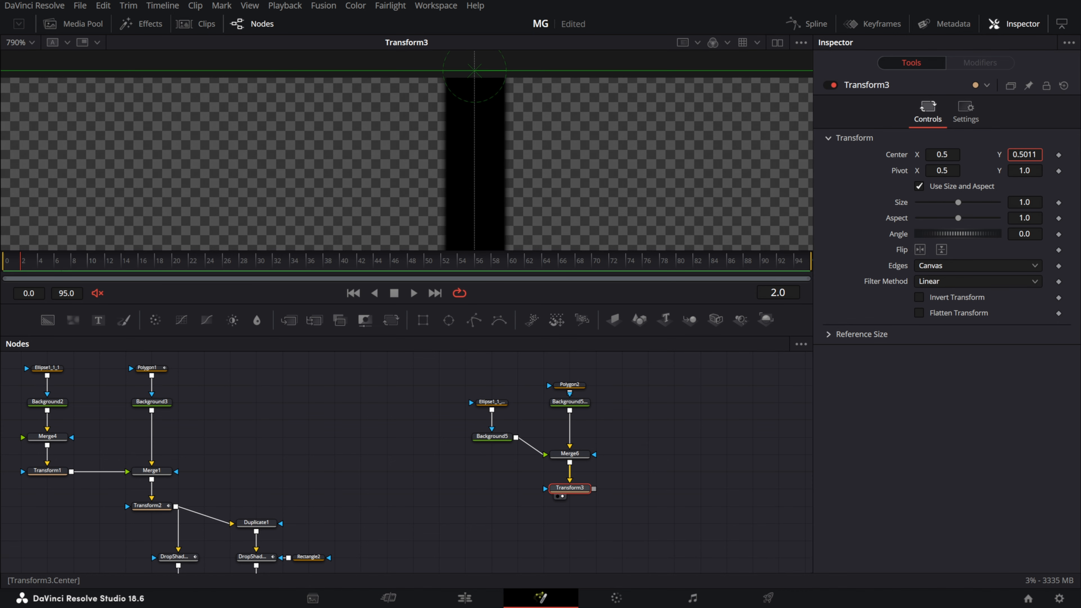
pyautogui.scroll(-6, 531, 234)
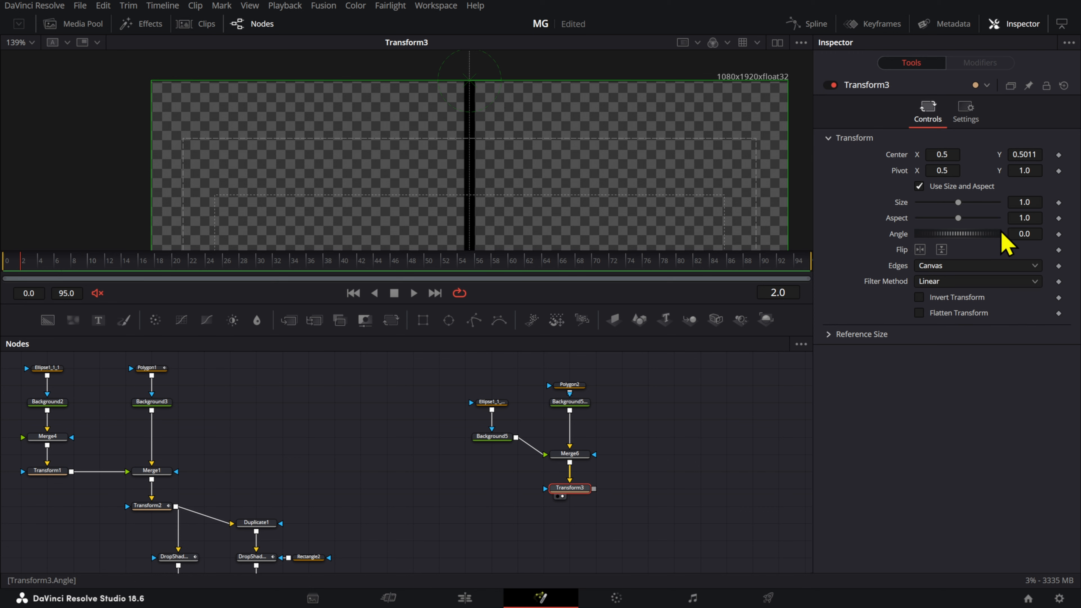
pyautogui.moveTo(1005, 233); pyautogui.dragTo(1030, 234)
pyautogui.scroll(10, 434, 77)
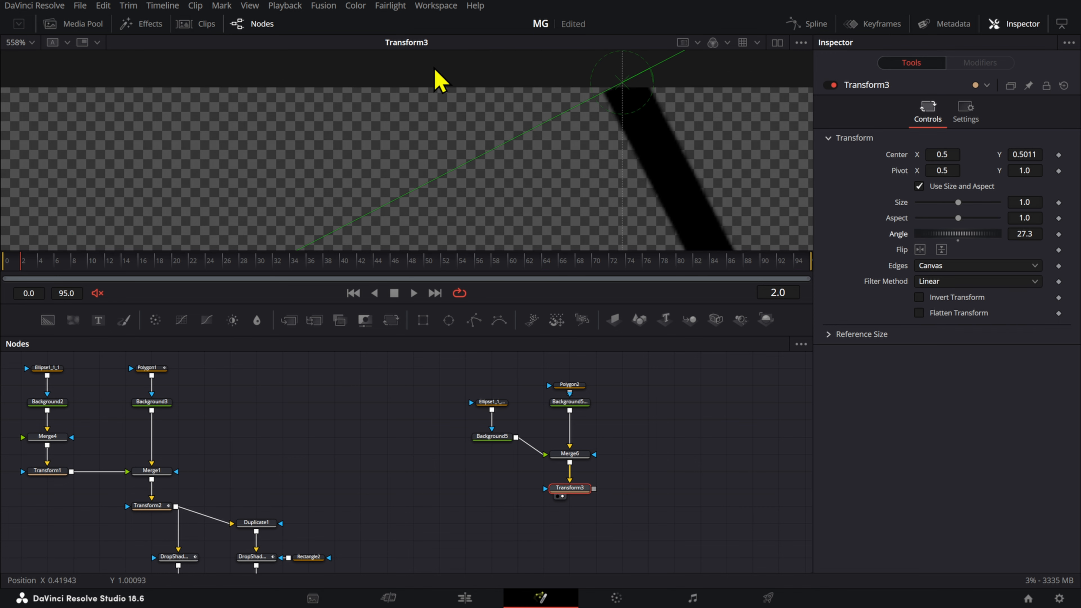
pyautogui.scroll(-12, 455, 105)
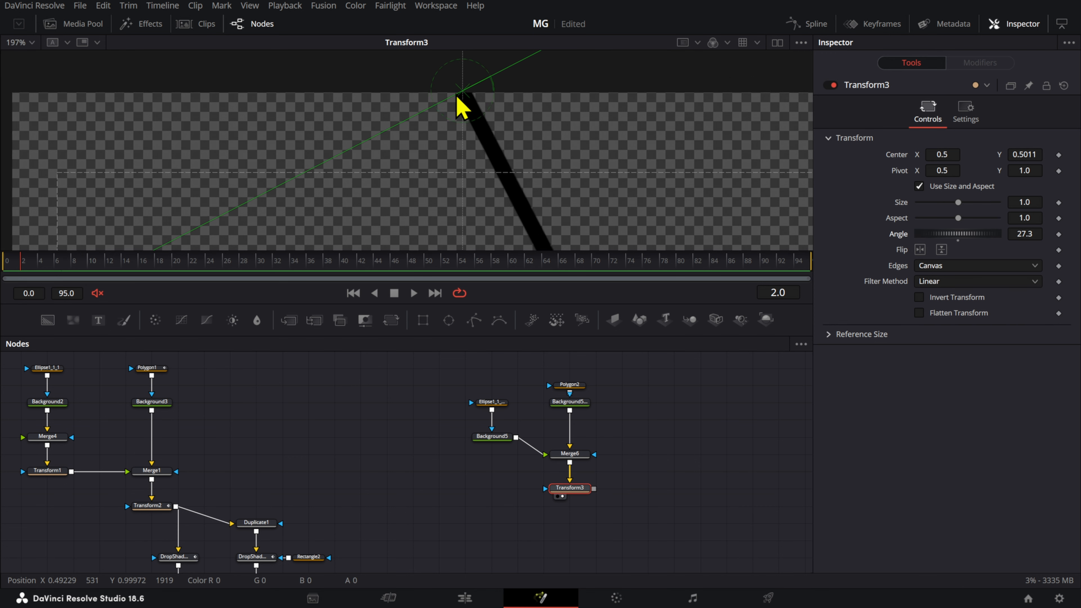
pyautogui.scroll(10, 459, 156)
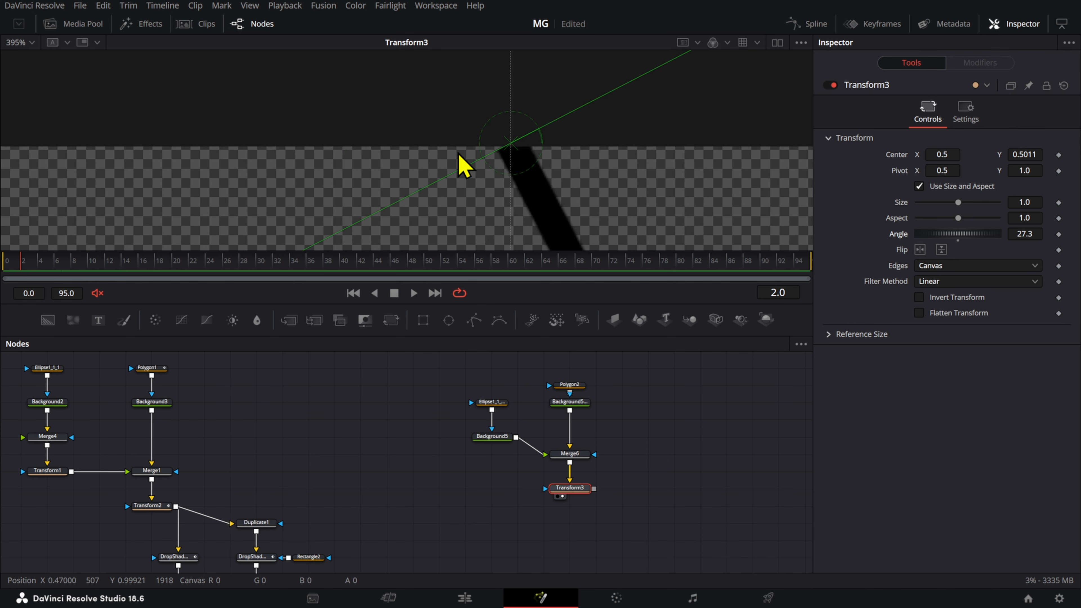
pyautogui.scroll(6, 506, 164)
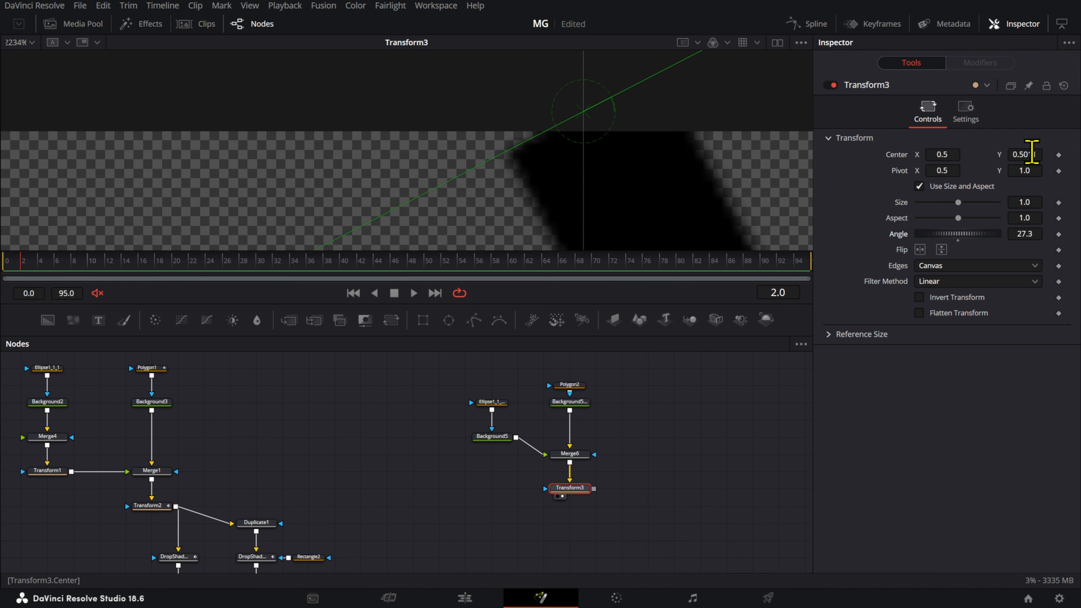
# - Set Transform3's center Y to 0.5014, check the swing at an angle of 15.3, and reset the angle to 0
pyautogui.moveTo(1032, 152); pyautogui.dragTo(1034, 152)
pyautogui.scroll(-16, 682, 210)
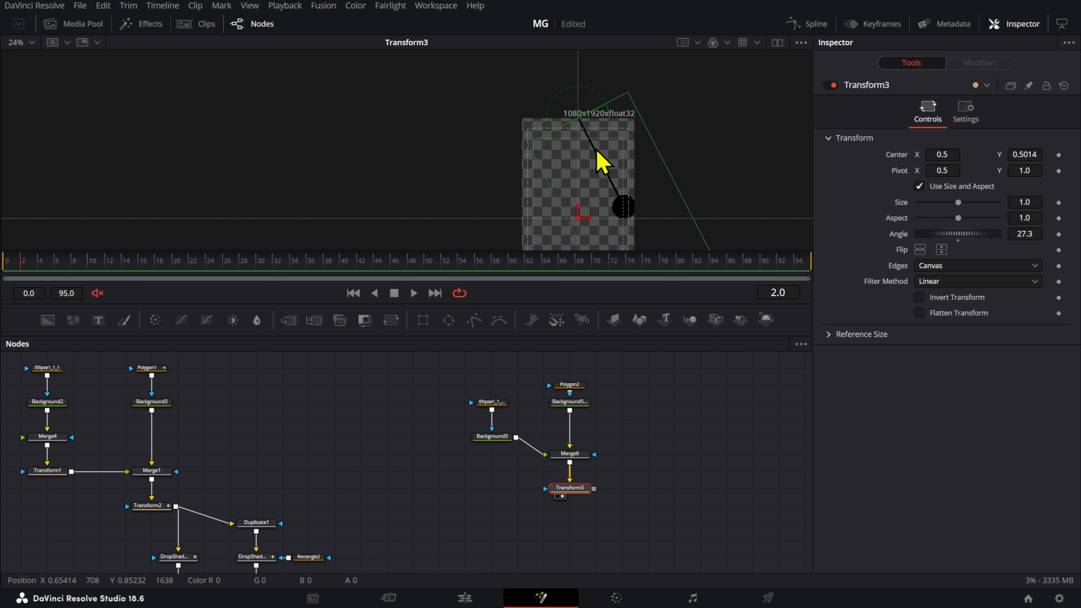
pyautogui.moveTo(1032, 233)
pyautogui.mouseDown()
pyautogui.moveTo(1016, 234)
pyautogui.moveTo(1028, 234)
pyautogui.mouseUp()
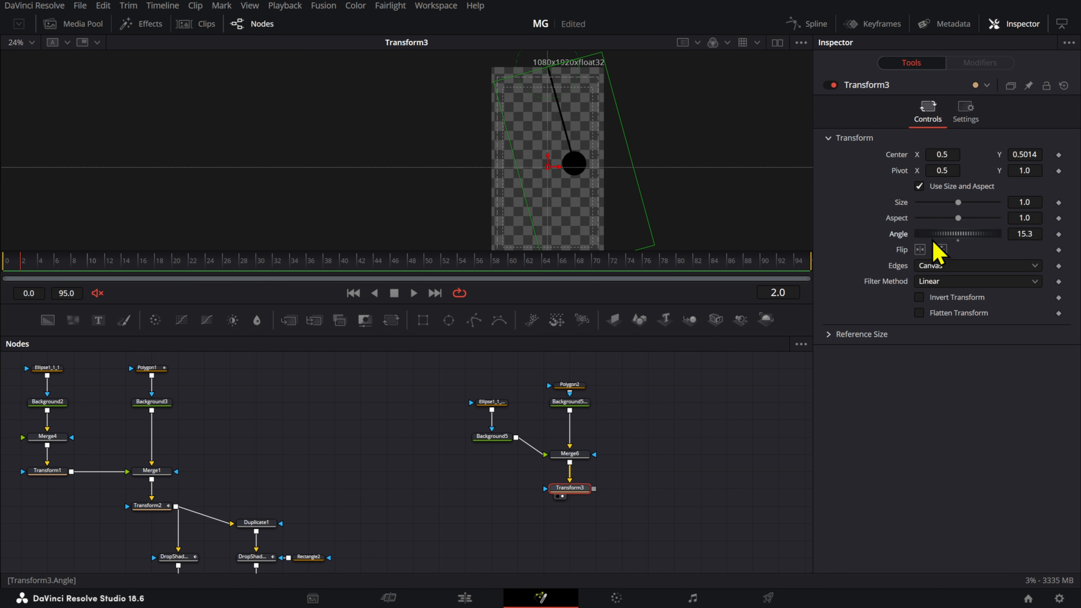
pyautogui.doubleClick(906, 234)
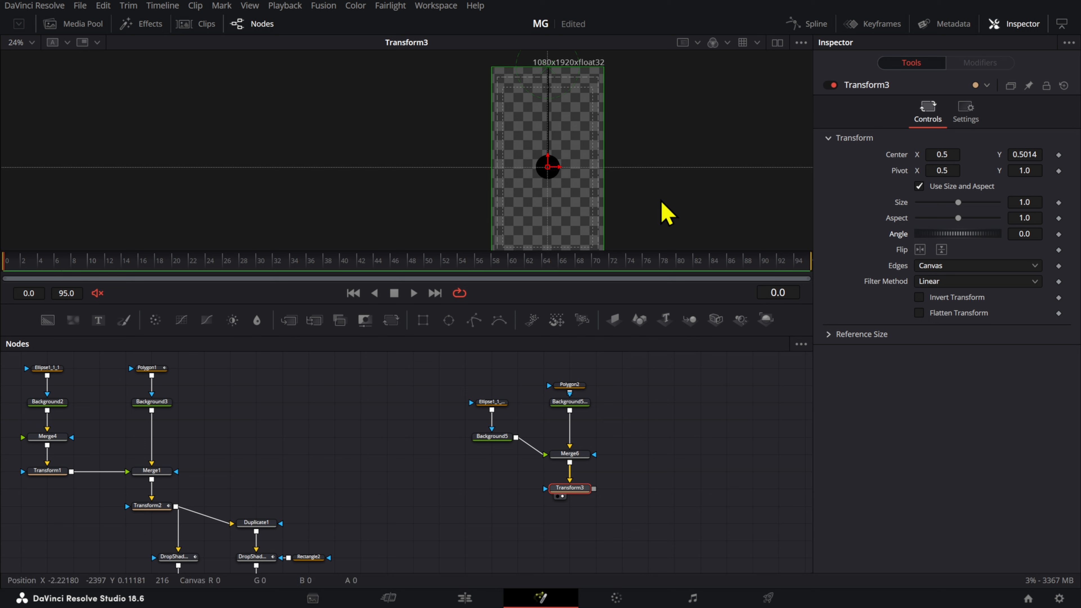
# - Keyframe Transform3's angle at -20.5 on frame 0 and 20.5 on frame 24, and play the swing
pyautogui.click(1058, 234)
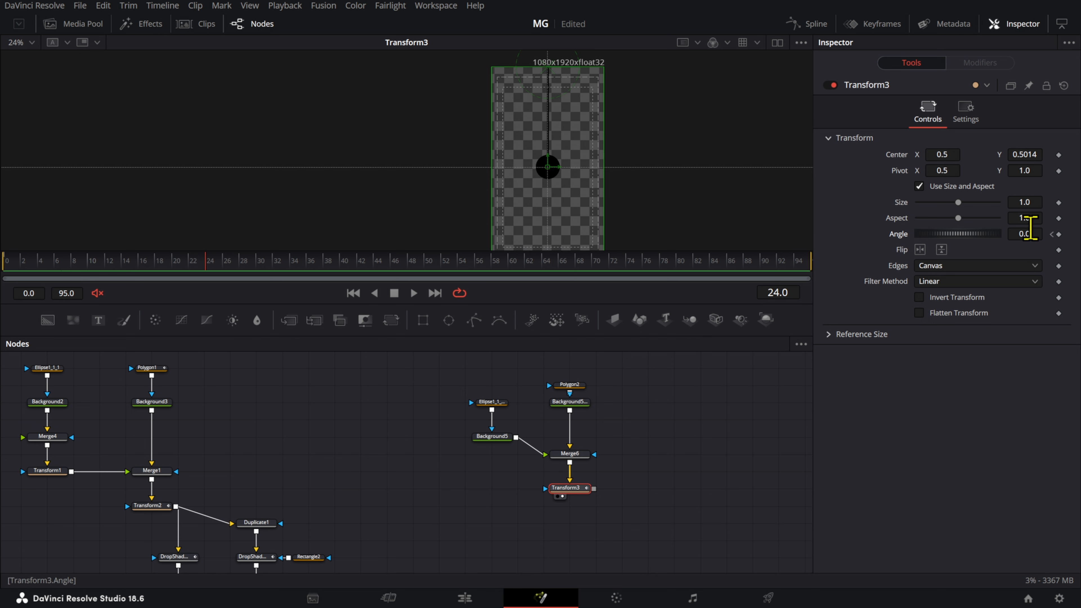
pyautogui.moveTo(1030, 234); pyautogui.dragTo(1064, 233)
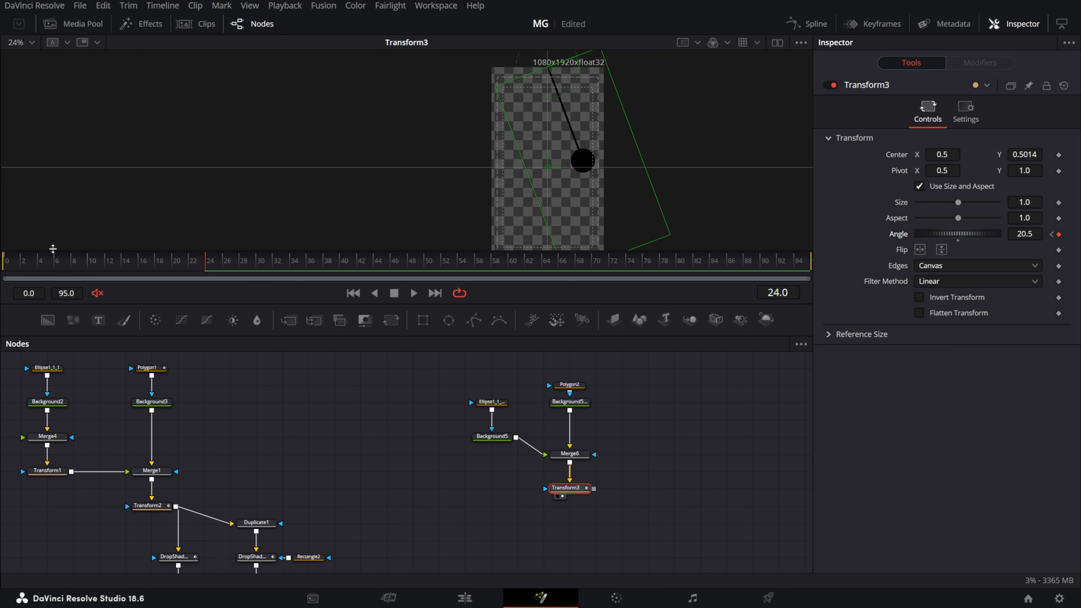
pyautogui.moveTo(53, 249); pyautogui.dragTo(9, 276)
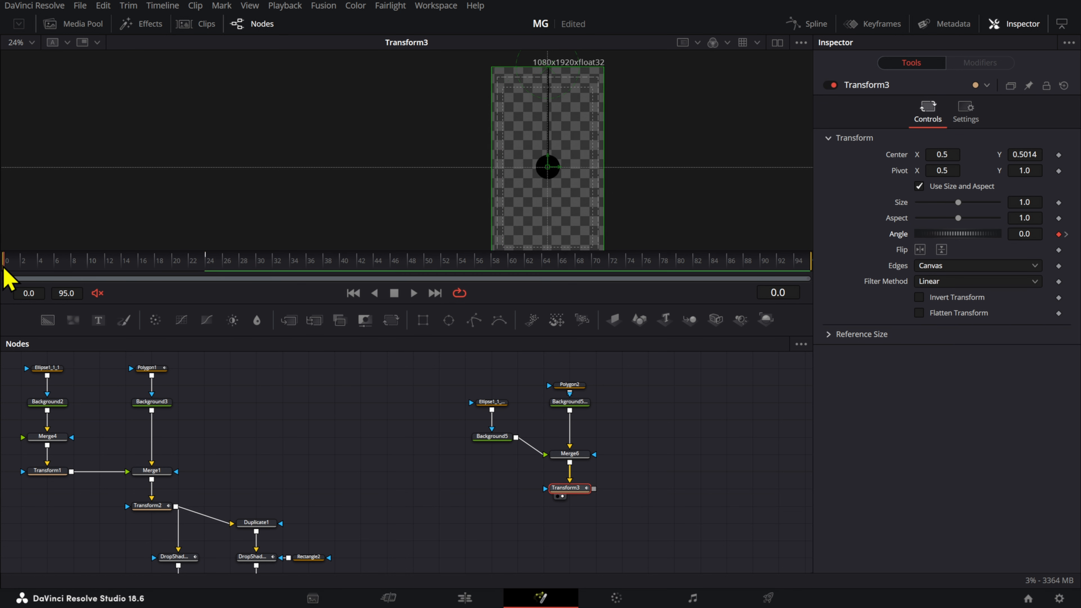
pyautogui.click(1066, 234)
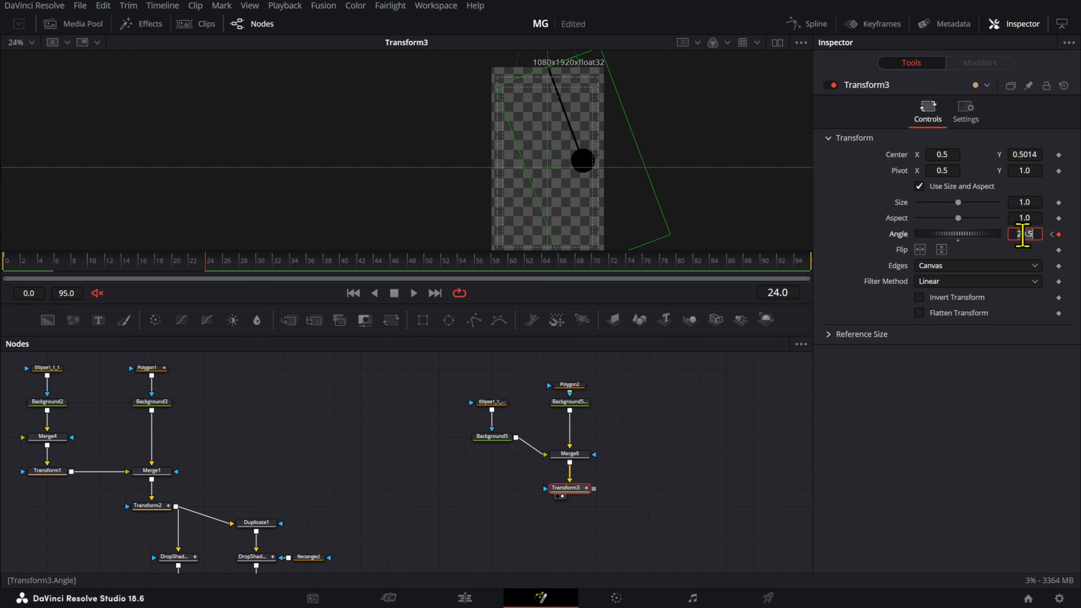
pyautogui.click(1051, 234)
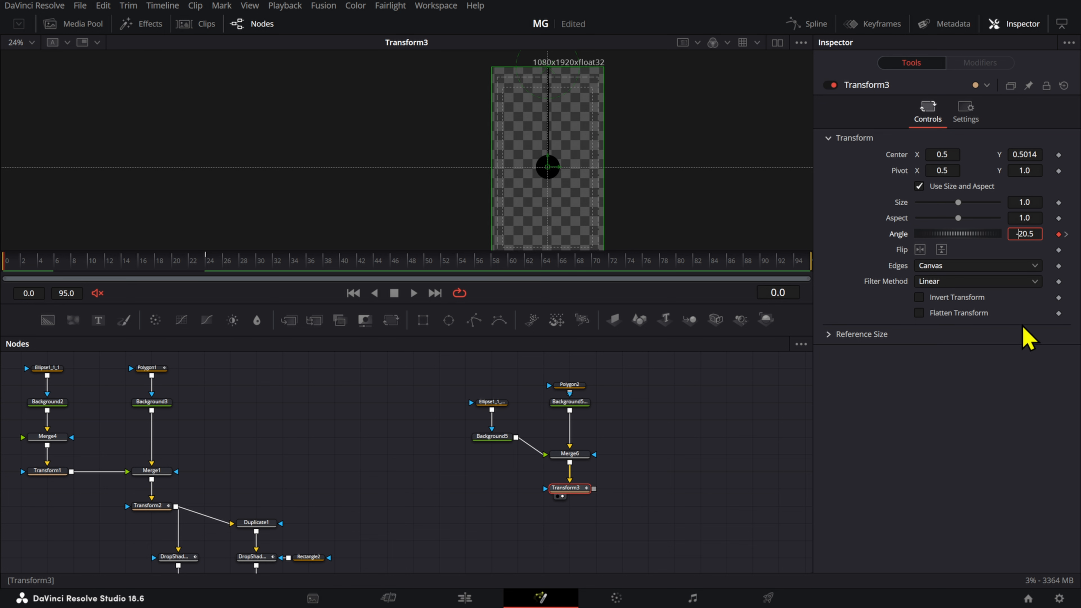
pyautogui.press('Return')
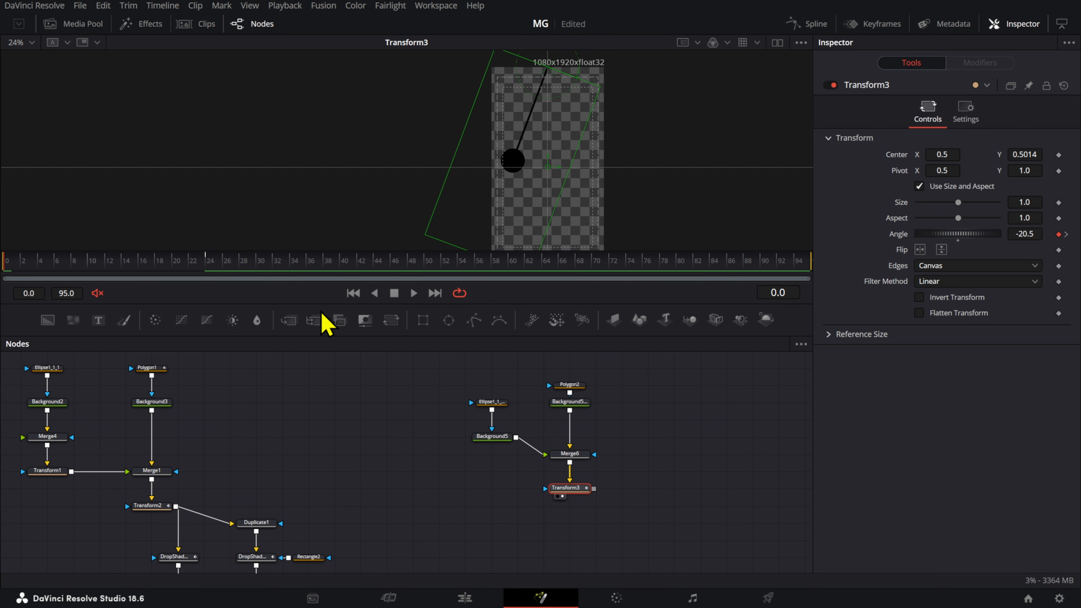
pyautogui.press('space')
# - Make Transform3's Angle curve repeat as a ping-pong in the Spline editor, preview the swing, and close the editor
pyautogui.moveTo(217, 261); pyautogui.dragTo(210, 273)
pyautogui.click(809, 24)
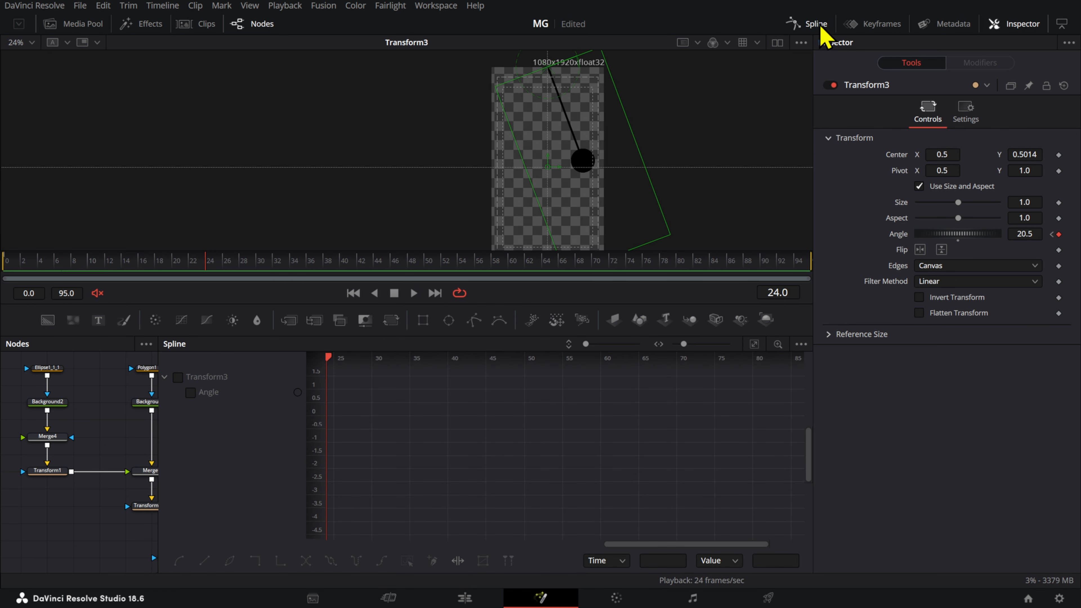
pyautogui.click(190, 392)
pyautogui.click(754, 344)
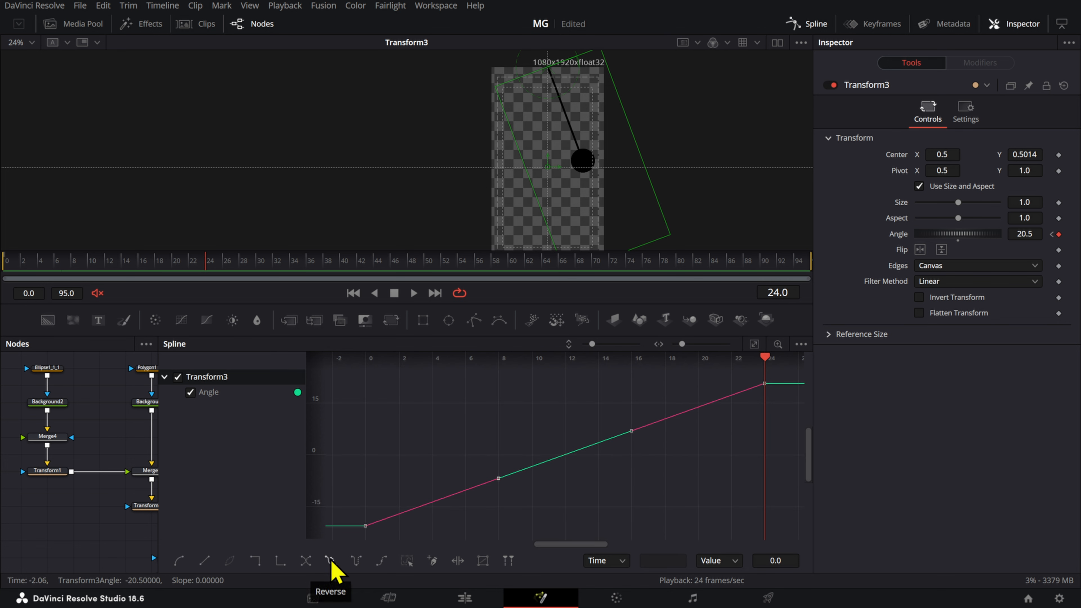
pyautogui.click(357, 562)
pyautogui.press('space')
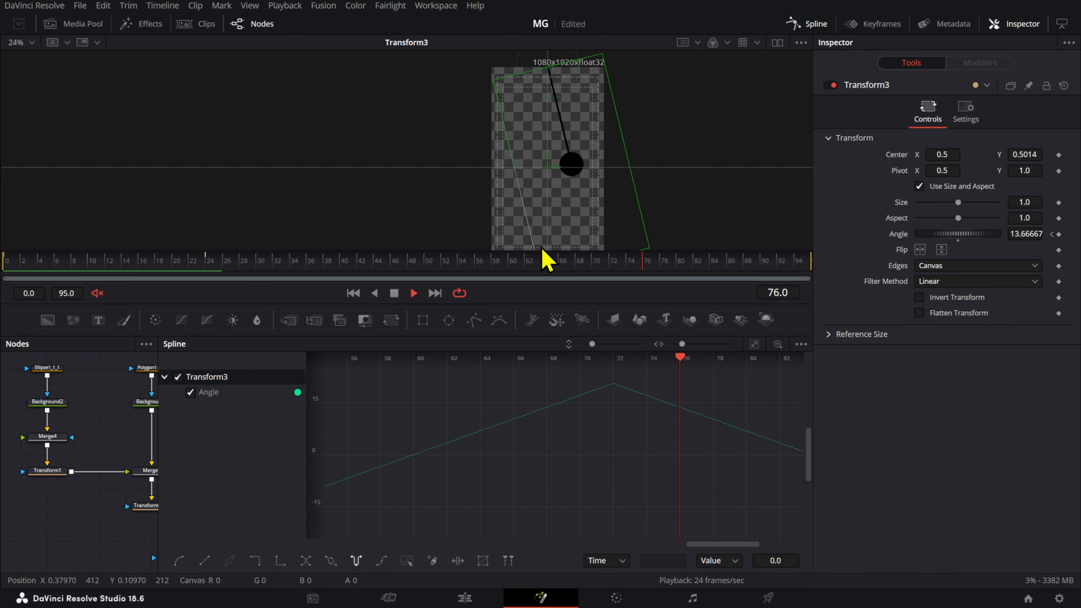
pyautogui.click(137, 265)
pyautogui.press('Home')
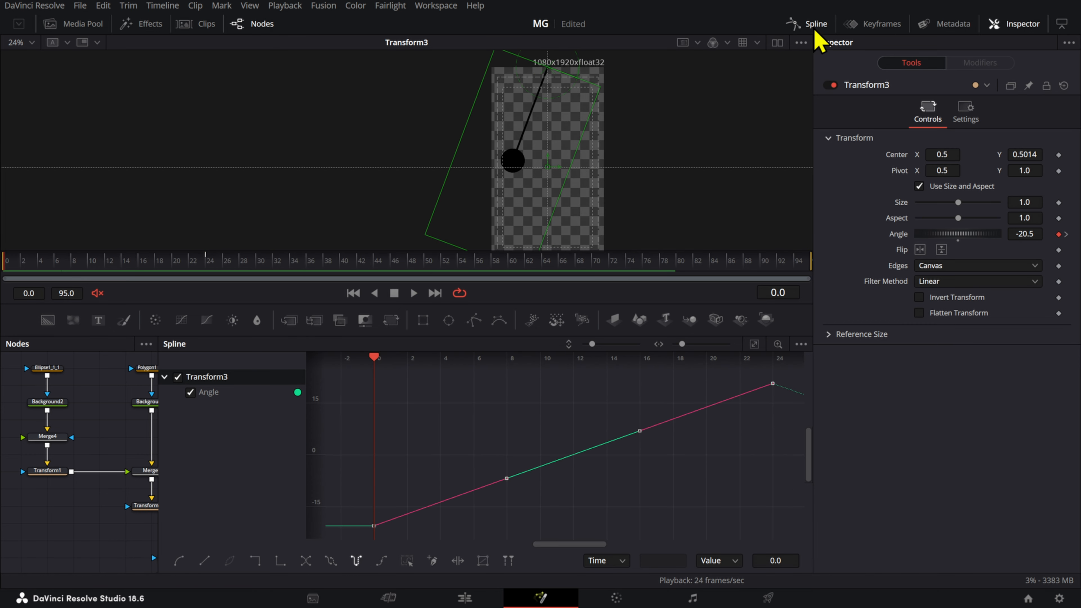
pyautogui.click(796, 23)
# - Select the line's Polygon2 mask and add a shape animation keyframe at frame 0
pyautogui.click(164, 483)
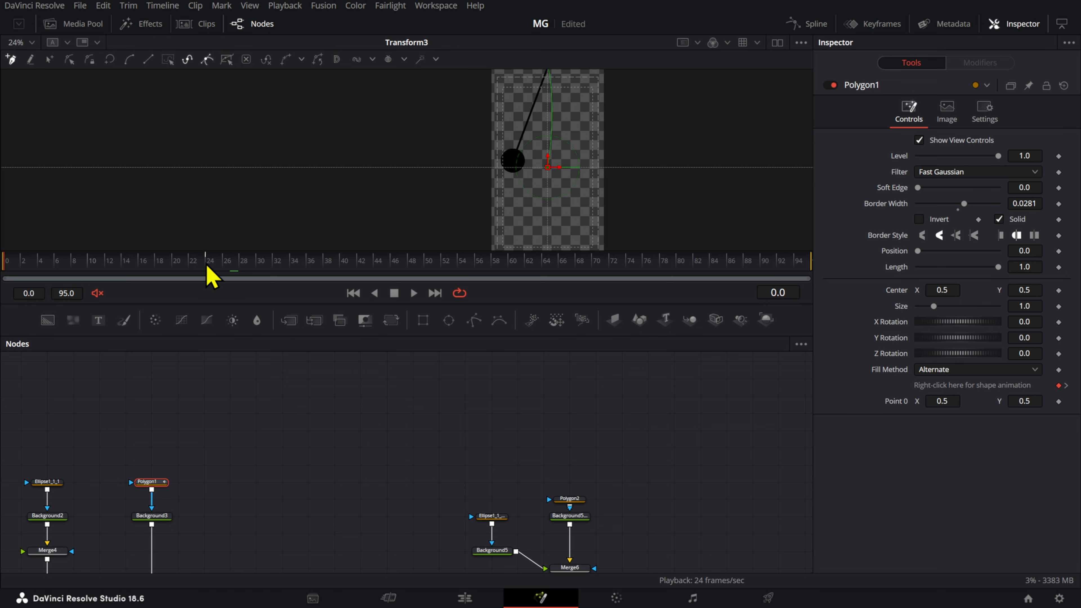
pyautogui.moveTo(208, 268); pyautogui.dragTo(108, 268)
pyautogui.moveTo(647, 442); pyautogui.dragTo(589, 377)
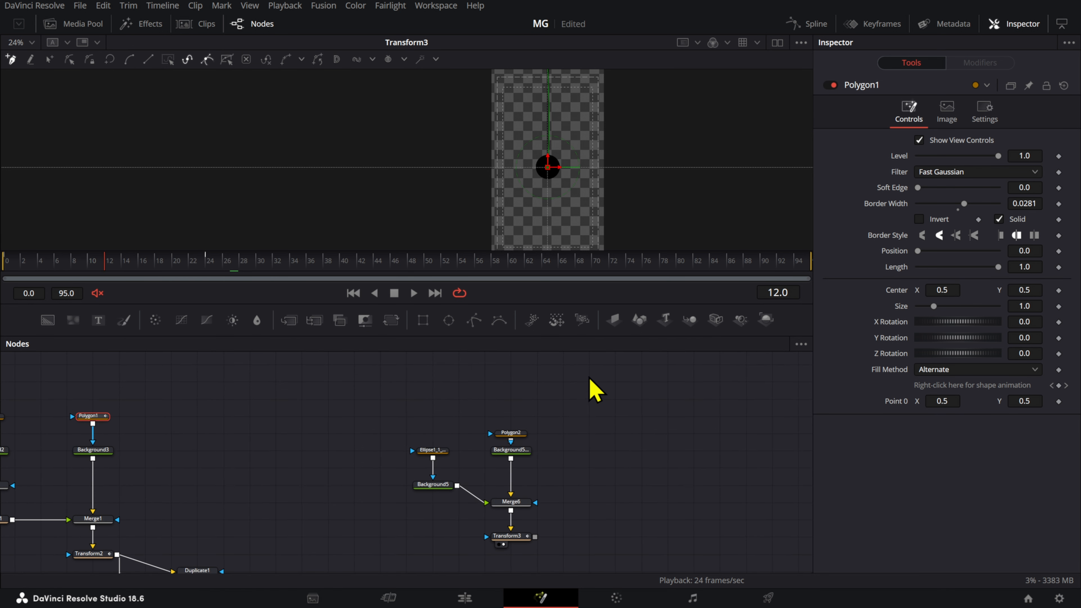
pyautogui.click(520, 432)
pyautogui.click(69, 267)
pyautogui.moveTo(70, 268); pyautogui.dragTo(5, 269)
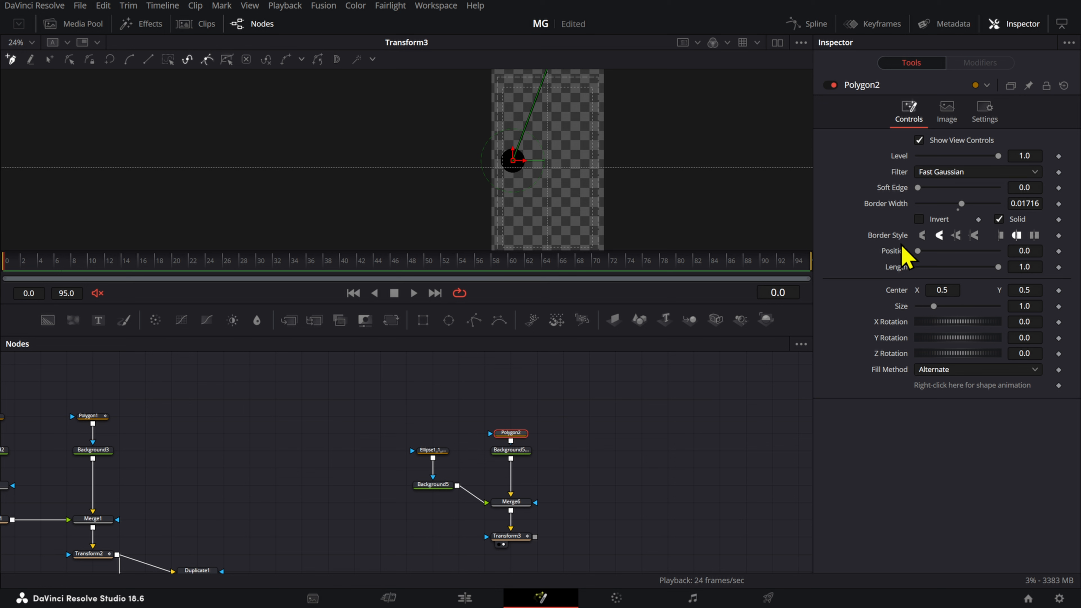
pyautogui.click(1058, 385)
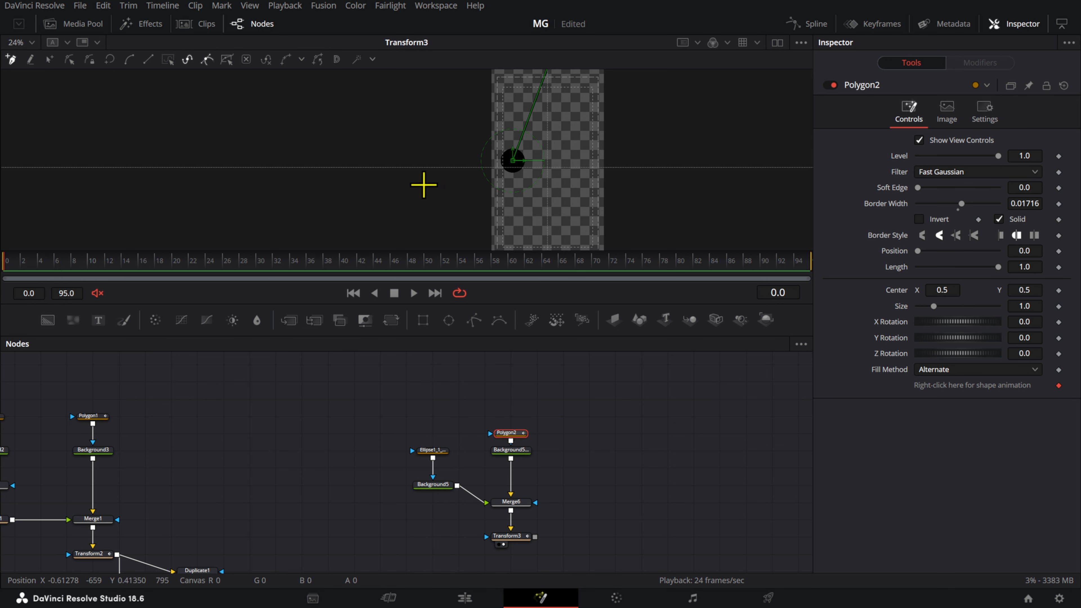
# - Bend the pendulum line into a slight curve at frame 0 by shifting both Bezier handles of Polygon2 toward the frame's center
pyautogui.moveTo(580, 118); pyautogui.dragTo(431, 208)
pyautogui.scroll(5, 548, 159)
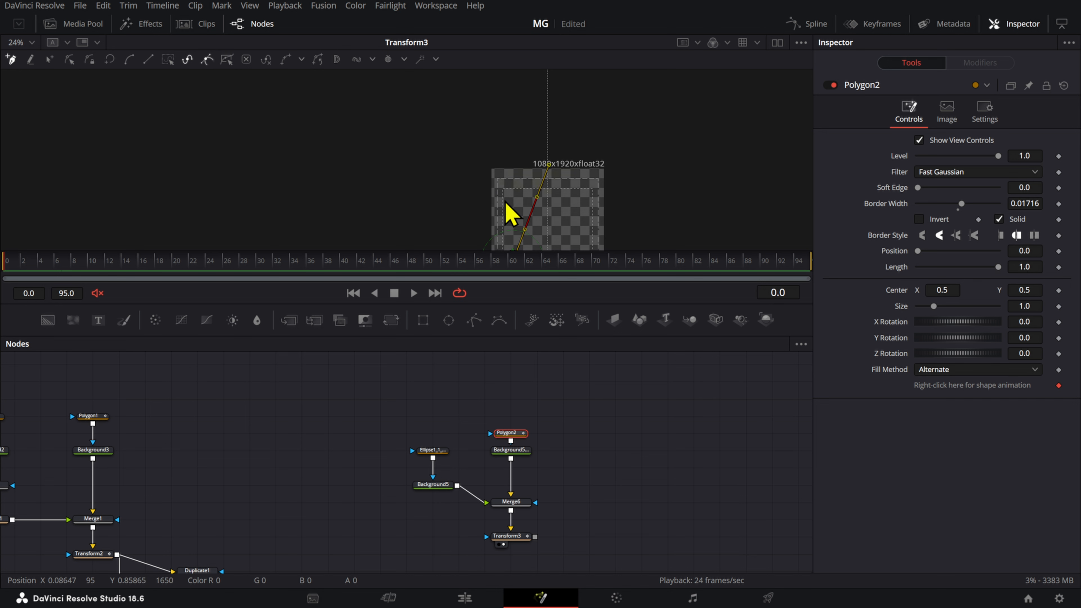
pyautogui.scroll(-3, 527, 211)
pyautogui.keyDown('ctrl'); pyautogui.scroll(2, 536, 210); pyautogui.keyUp('ctrl')
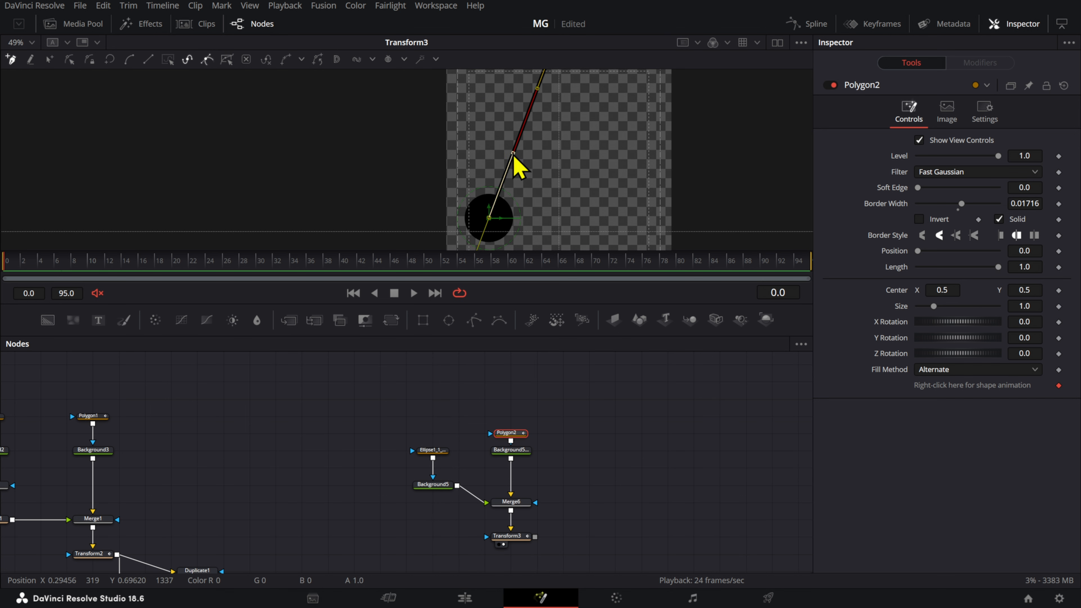
pyautogui.moveTo(513, 155); pyautogui.dragTo(524, 159)
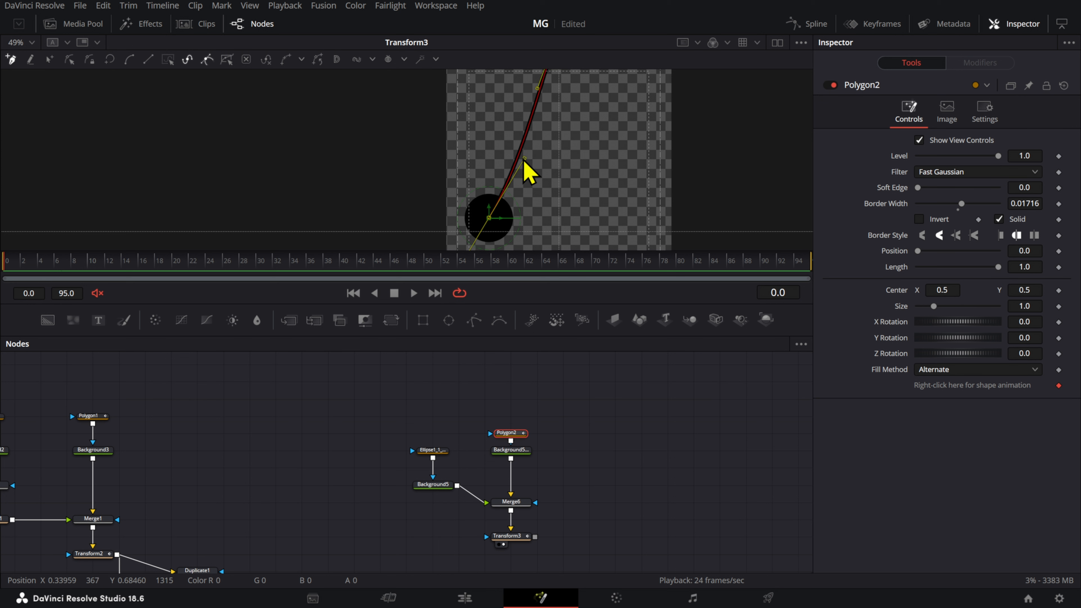
pyautogui.scroll(3, 529, 169)
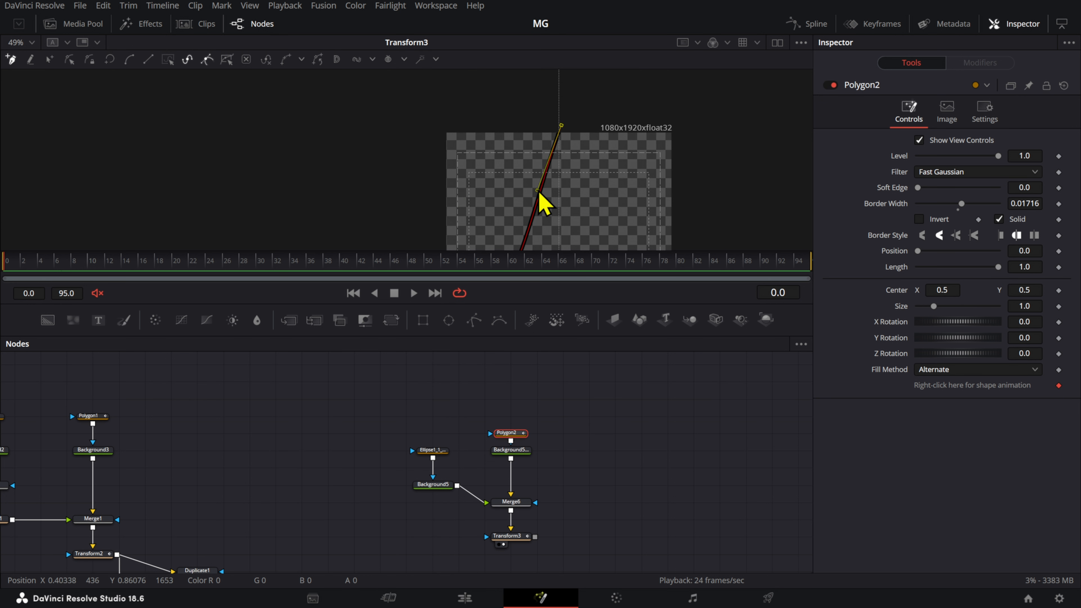
pyautogui.moveTo(539, 191); pyautogui.dragTo(550, 194)
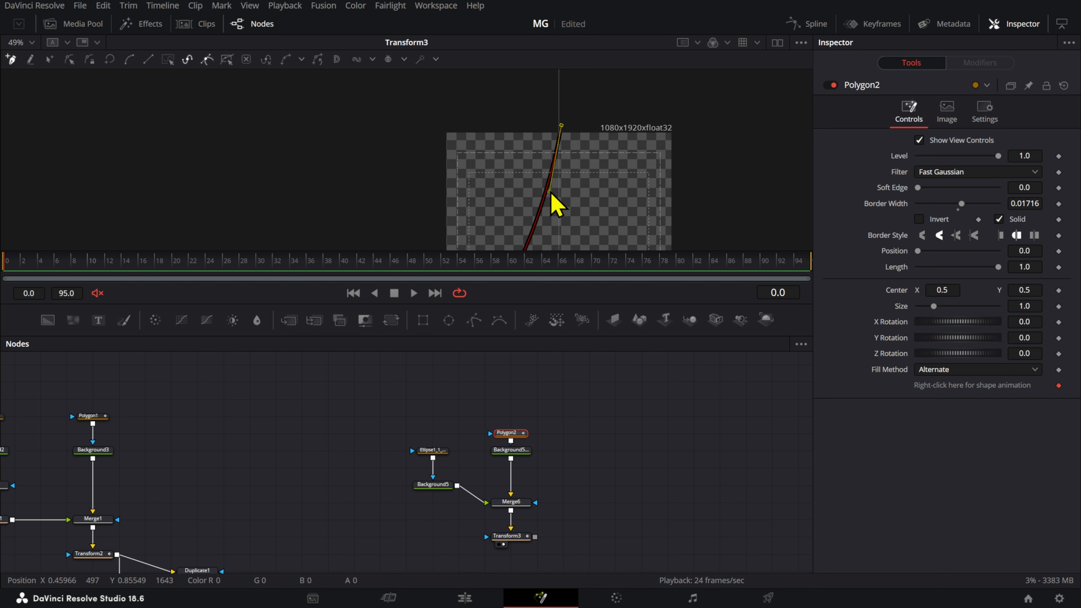
pyautogui.scroll(-3, 345, 200)
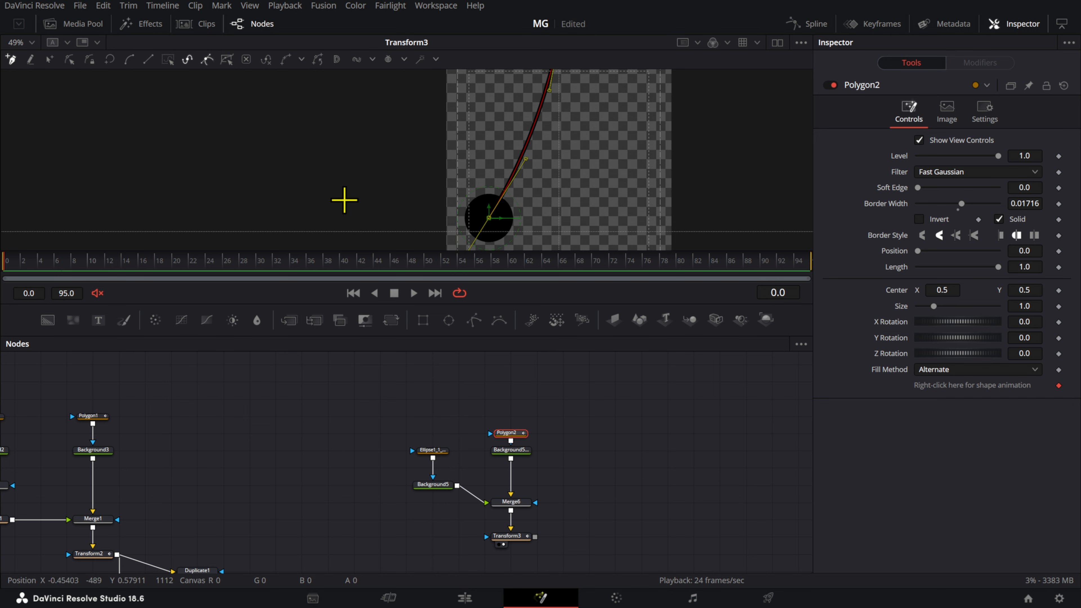
# - Bend the Polygon2 line in the opposite direction at frame 24 and play the animation from frame 0
pyautogui.click(209, 266)
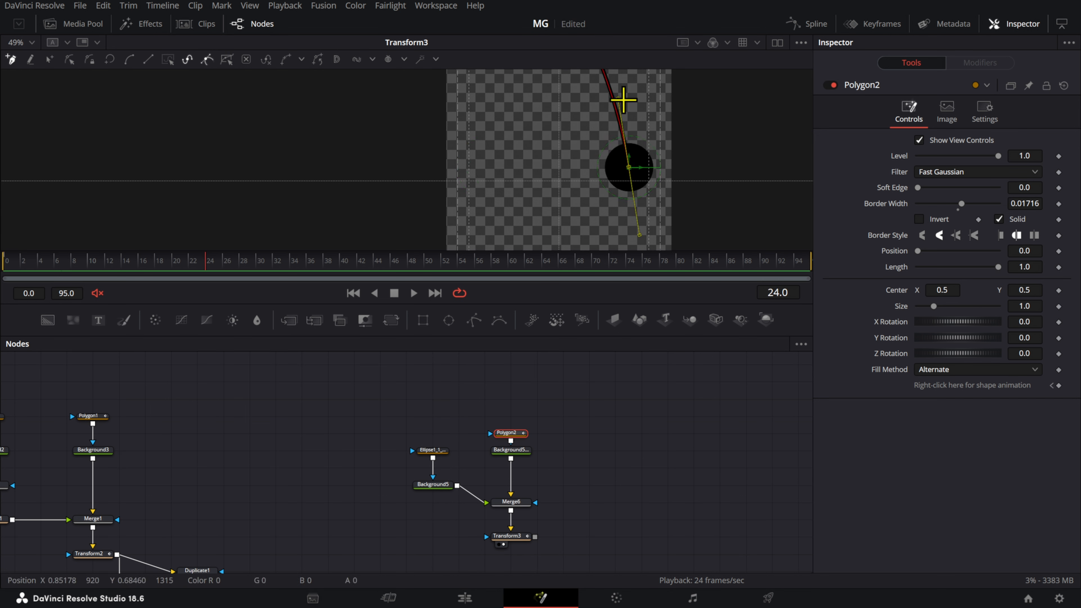
pyautogui.moveTo(619, 102); pyautogui.dragTo(591, 109)
pyautogui.scroll(3, 590, 108)
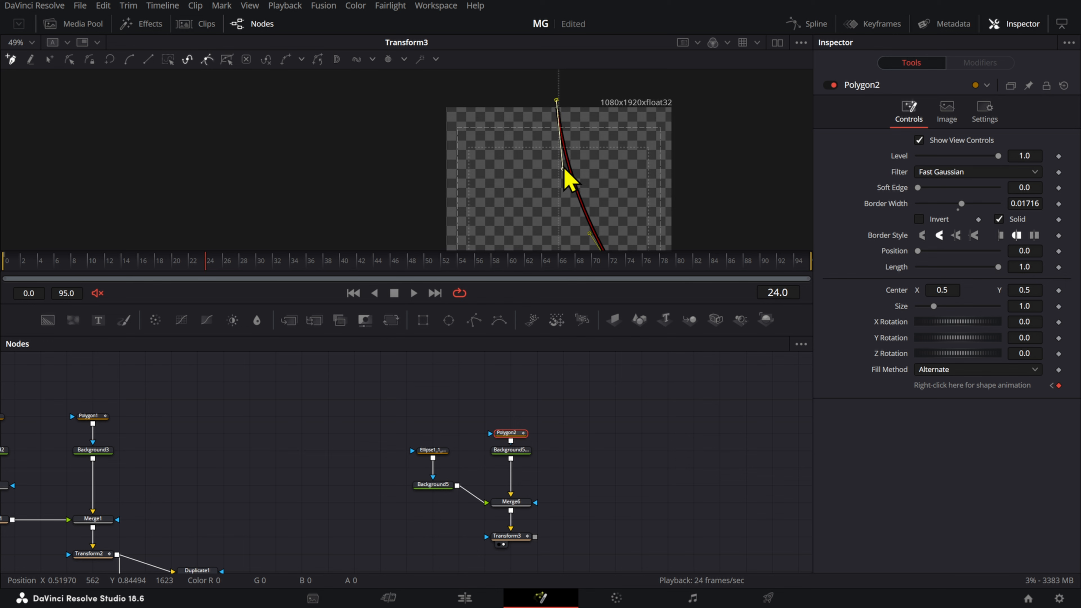
pyautogui.scroll(-5, 572, 157)
pyautogui.scroll(-1, 572, 149)
pyautogui.moveTo(303, 264); pyautogui.dragTo(7, 265)
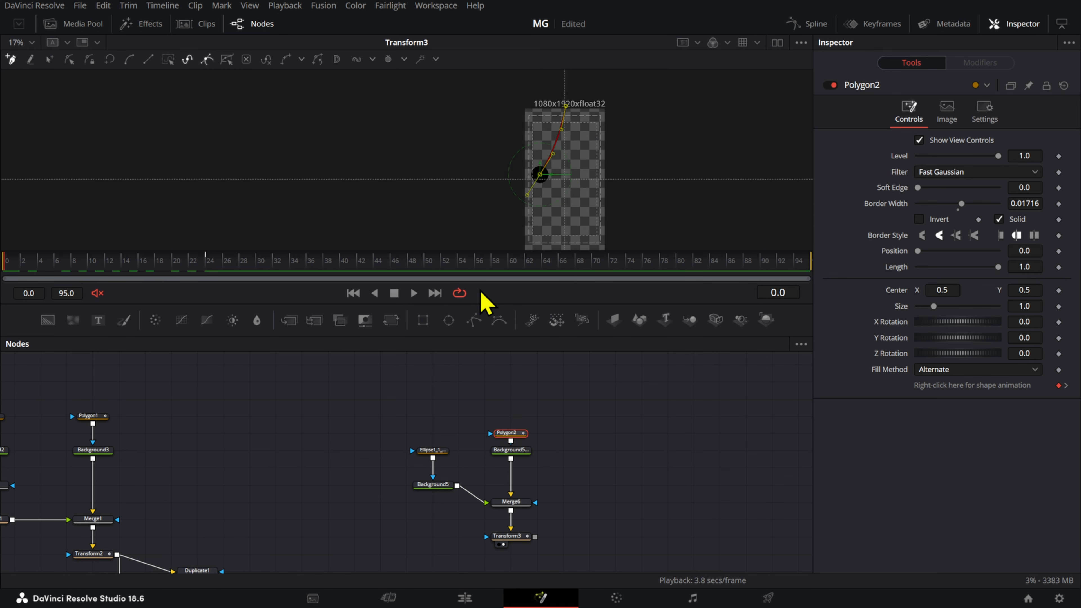
pyautogui.press('space')
pyautogui.press('space')
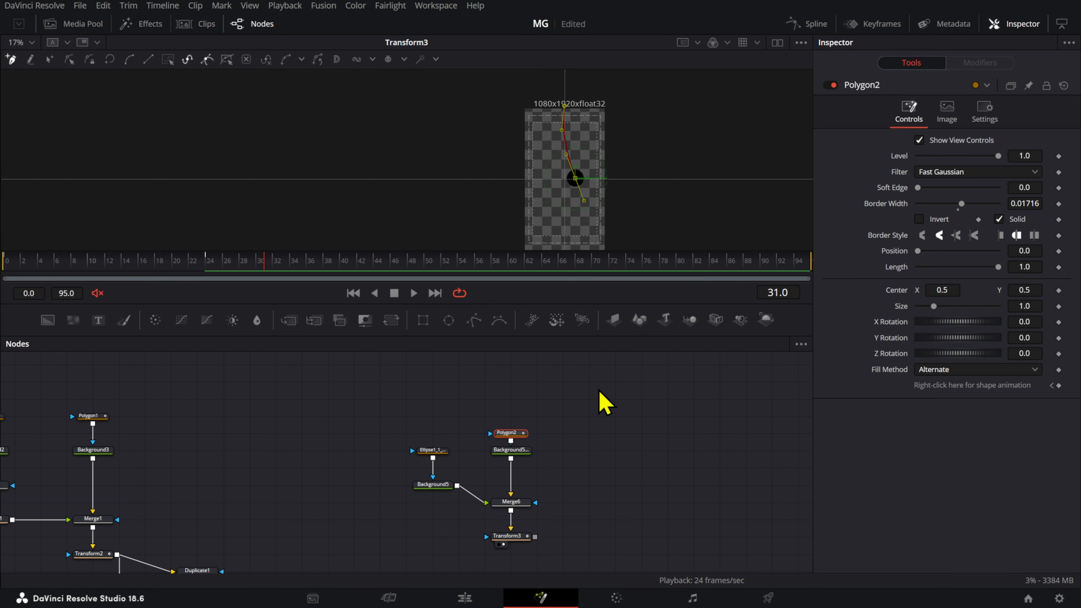
# - Make Polygon2's Polyline curve repeat as a ping-pong in the Spline editor, close the editor, and preview the bending swing
pyautogui.click(810, 25)
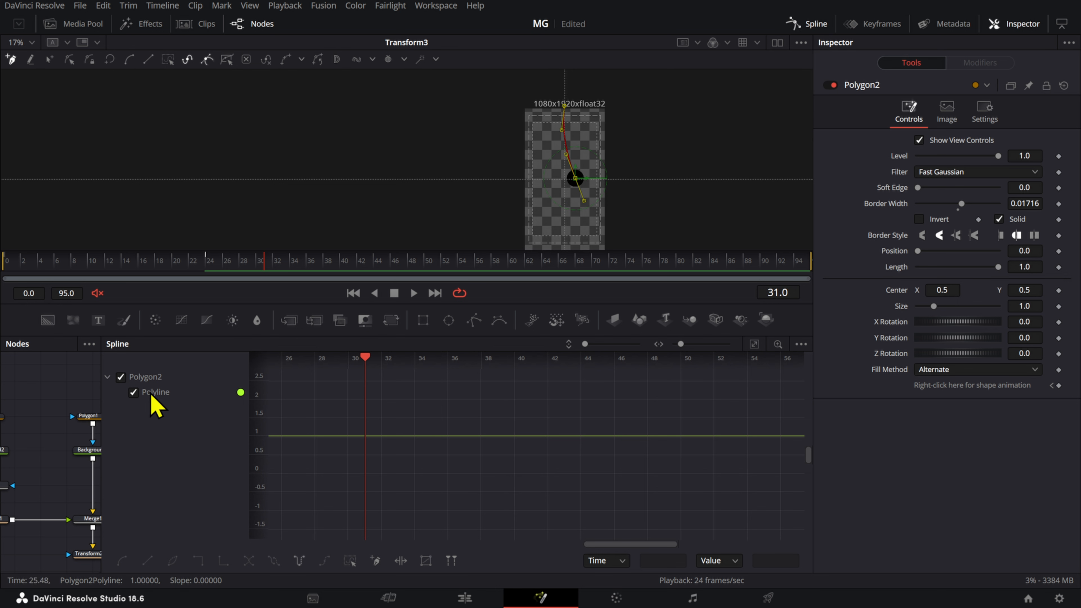
pyautogui.click(757, 343)
pyautogui.hotkey('ctrl', 'a')
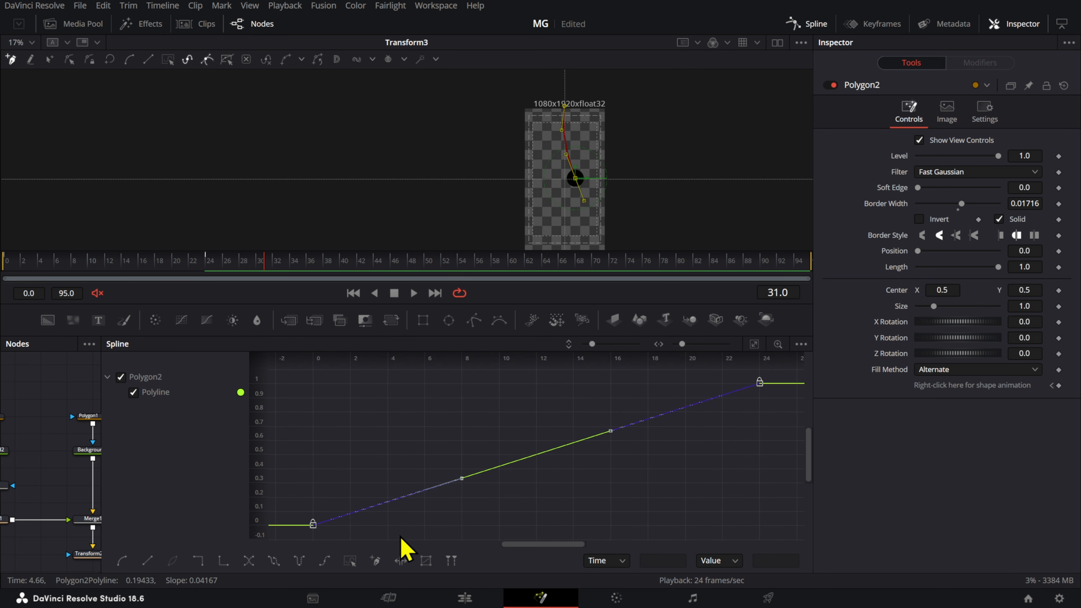
pyautogui.click(300, 561)
pyautogui.click(806, 24)
pyautogui.click(532, 395)
pyautogui.press('space')
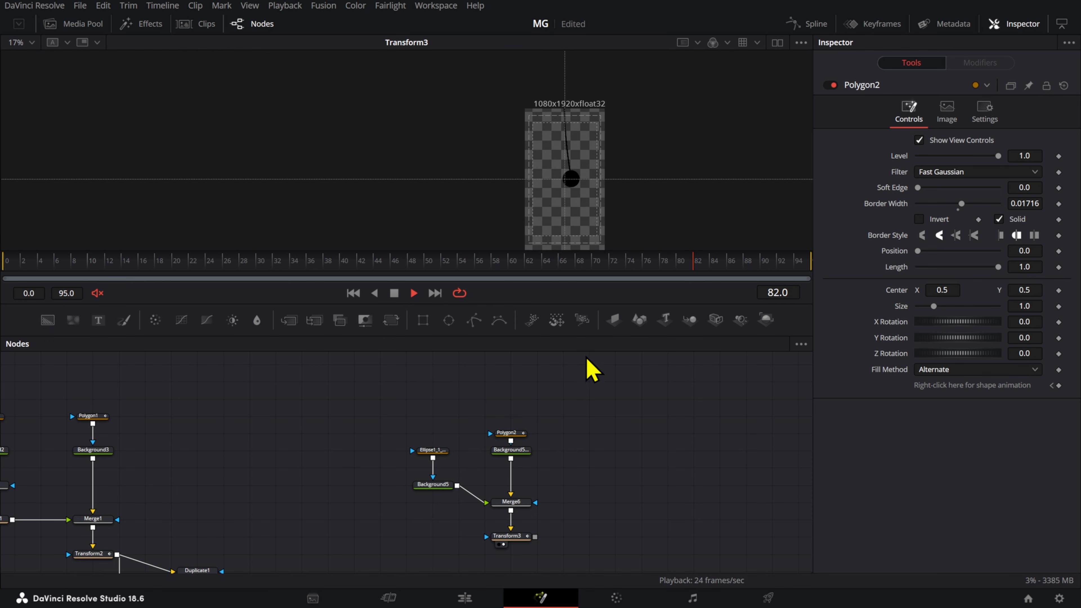
pyautogui.scroll(5, 591, 169)
pyautogui.scroll(-4, 608, 169)
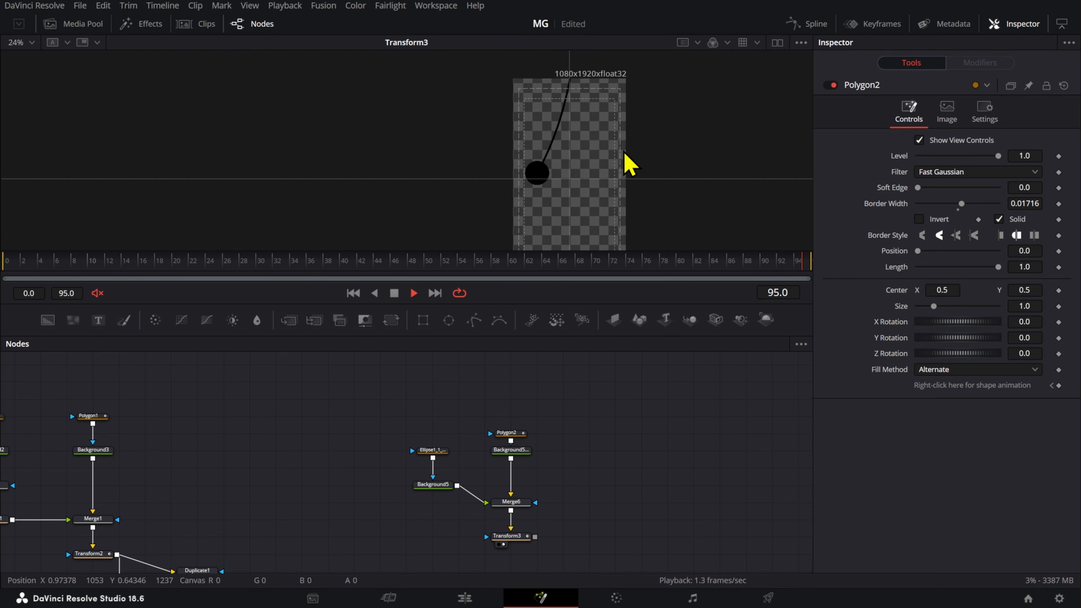
pyautogui.press('space')
# - Ease all Polygon2 and Transform3 keyframes in the Spline editor with Ease In 53.5 and Ease Out 59.4, and play from the start
pyautogui.moveTo(591, 406); pyautogui.dragTo(528, 549)
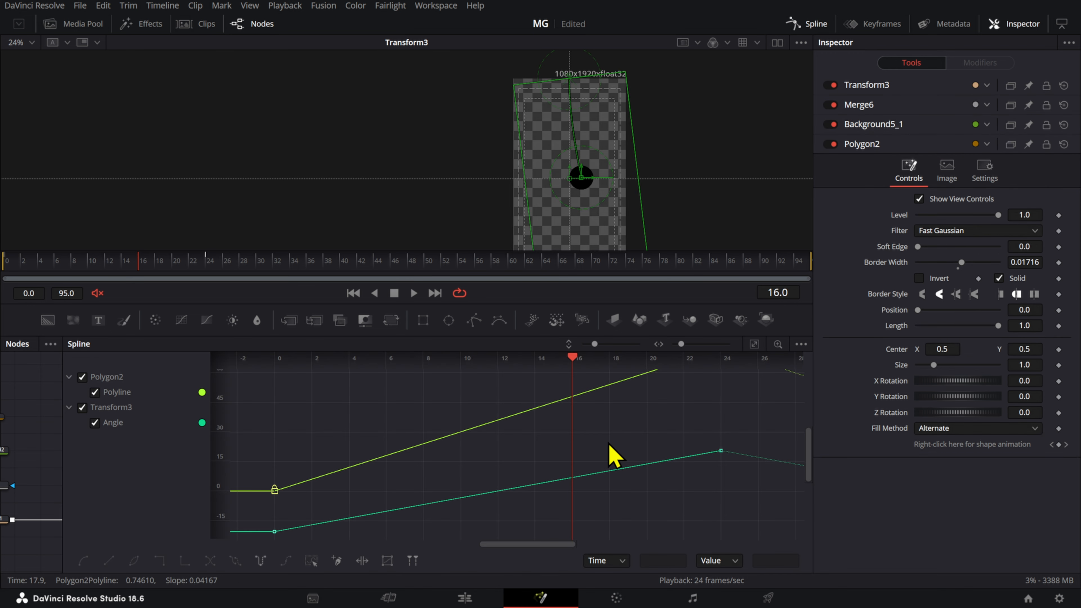
pyautogui.scroll(-6, 616, 454)
pyautogui.moveTo(616, 381); pyautogui.dragTo(446, 491)
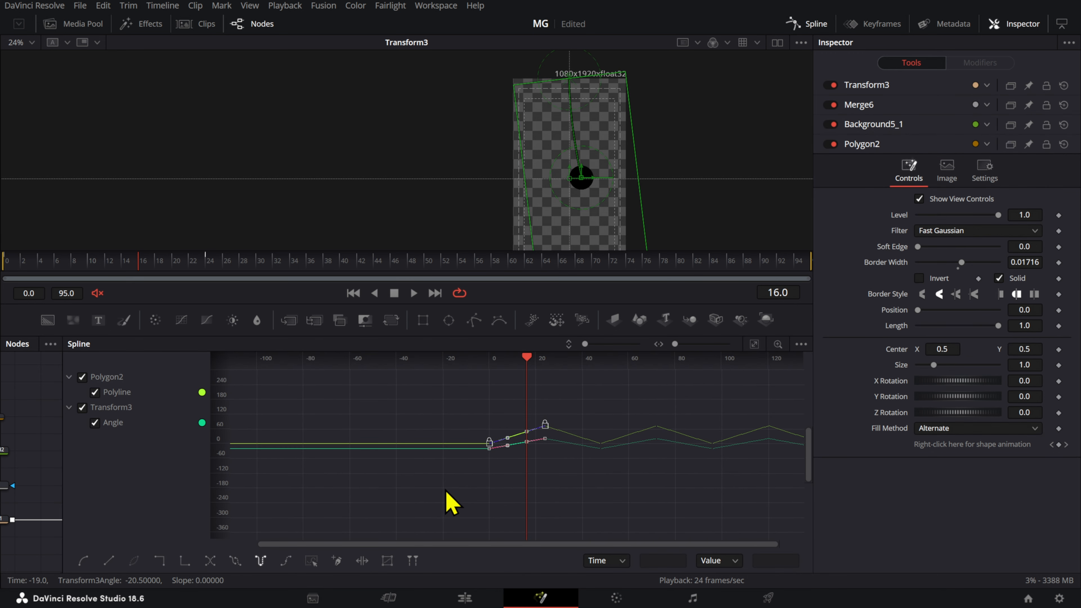
pyautogui.press('f')
pyautogui.press('t')
pyautogui.moveTo(670, 361); pyautogui.dragTo(700, 367)
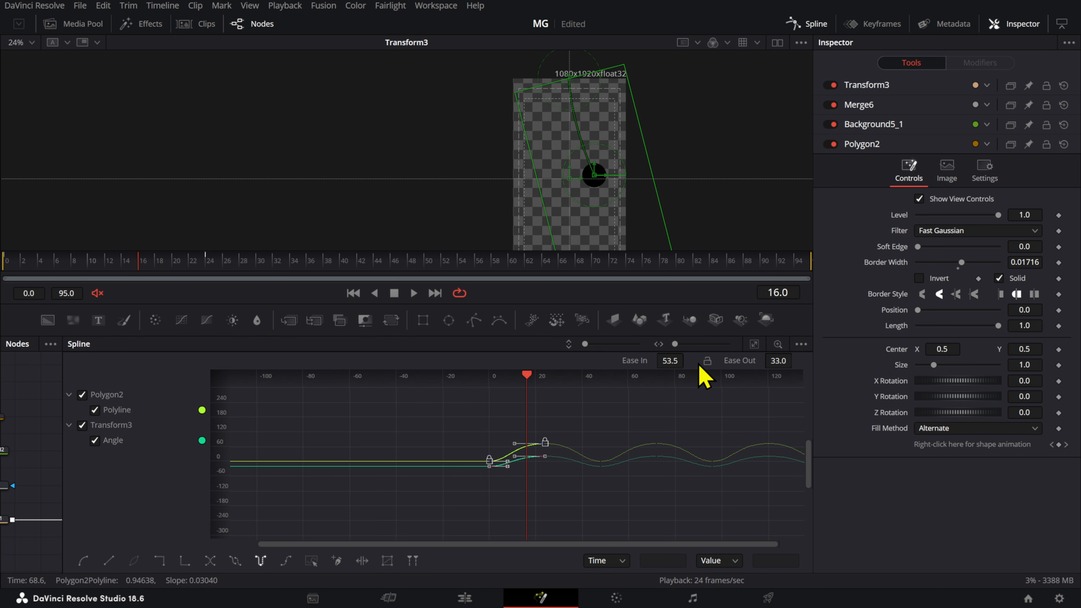
pyautogui.moveTo(778, 360); pyautogui.dragTo(816, 362)
pyautogui.click(12, 269)
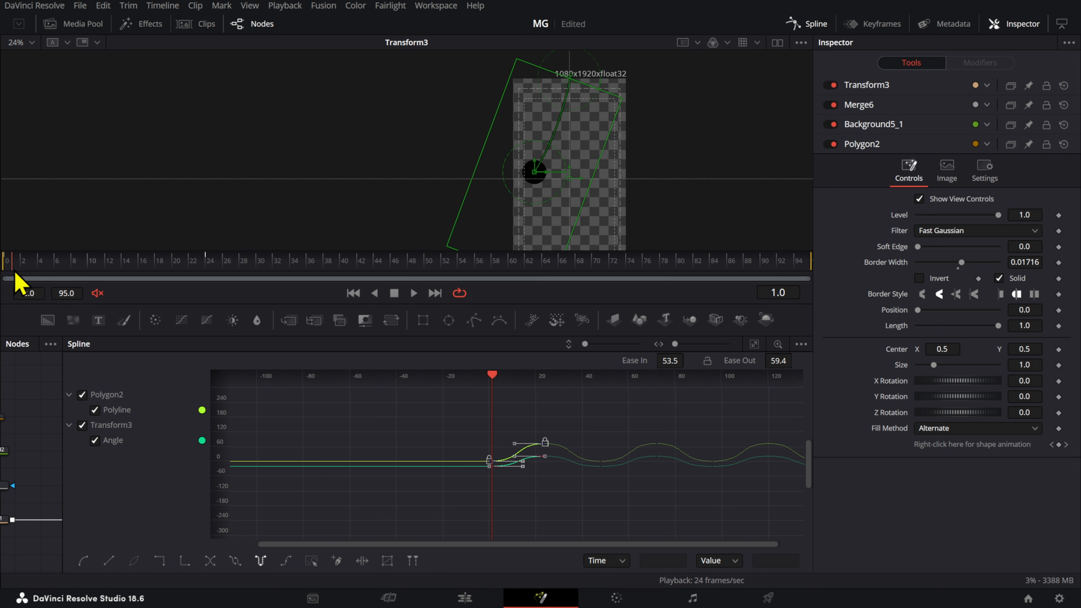
pyautogui.press('space')
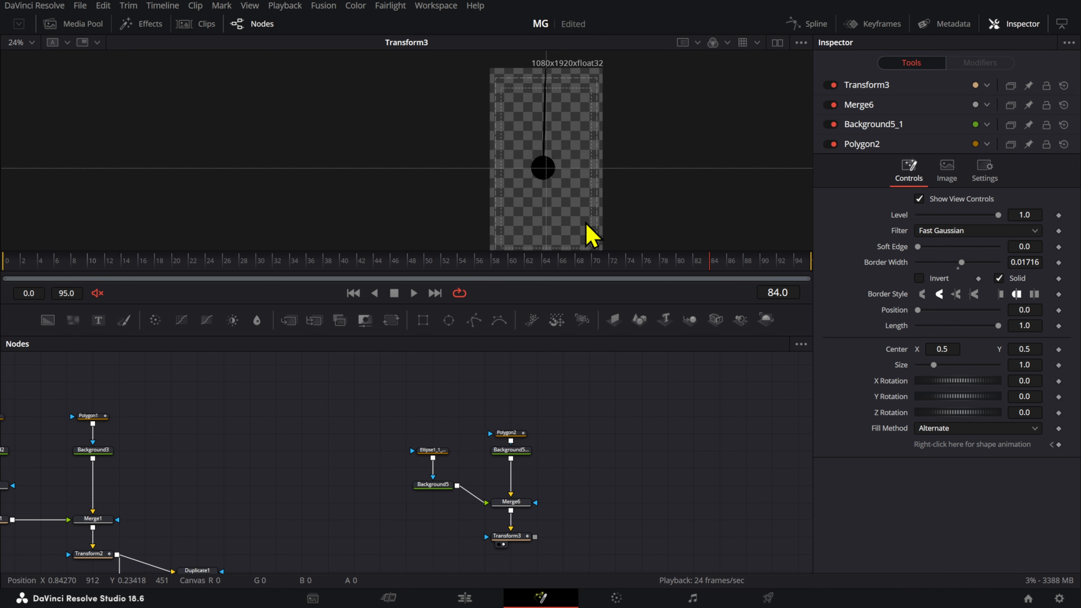
# - Examine the existing node setup, checking DropShadow1's settings and viewing the output of Duplicate1
pyautogui.scroll(-2, 592, 234)
pyautogui.scroll(-5, 362, 469)
pyautogui.hscroll(-3, 361, 468)
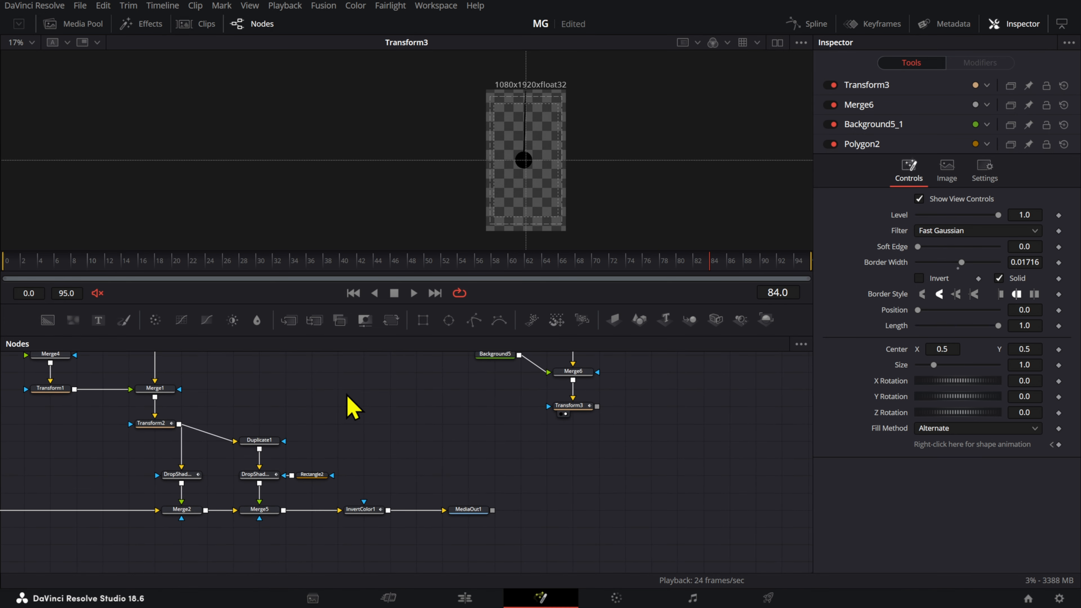
pyautogui.click(152, 424)
pyautogui.click(179, 474)
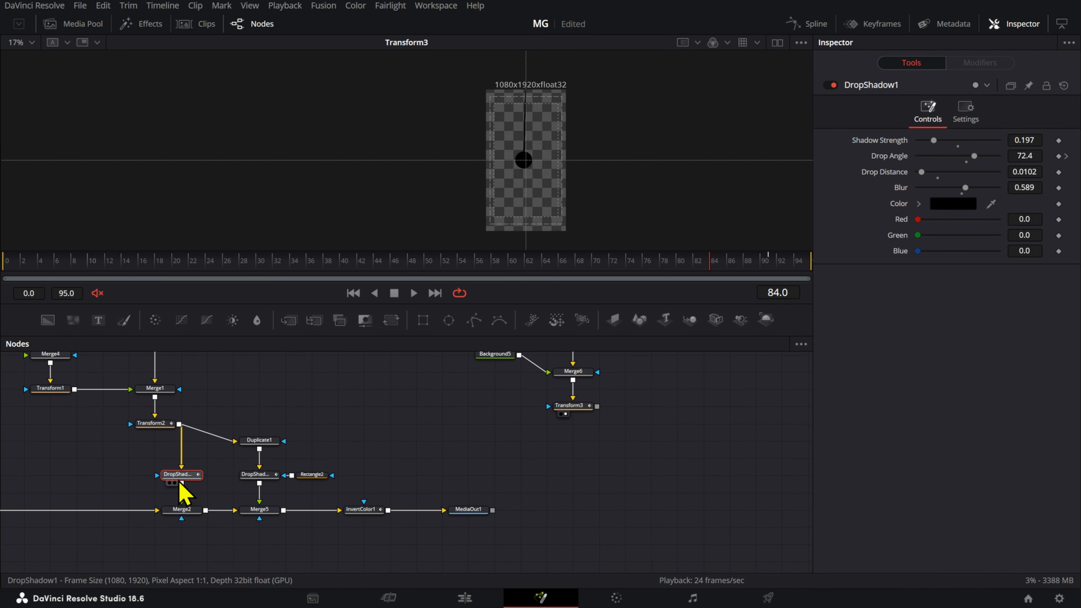
pyautogui.click(259, 441)
pyautogui.press('1')
pyautogui.scroll(2, 506, 179)
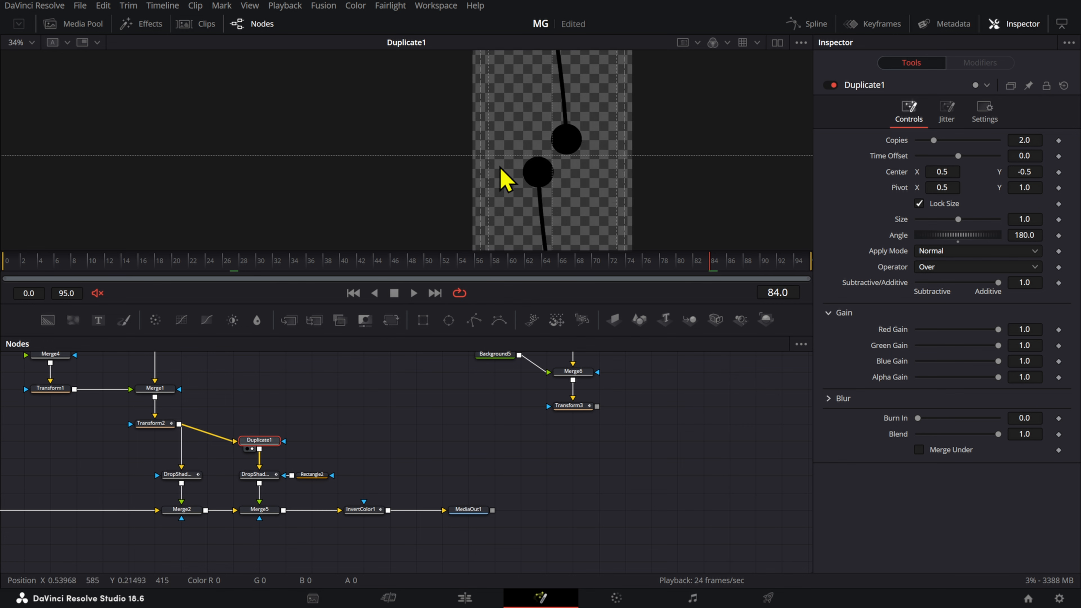
pyautogui.scroll(-2, 601, 186)
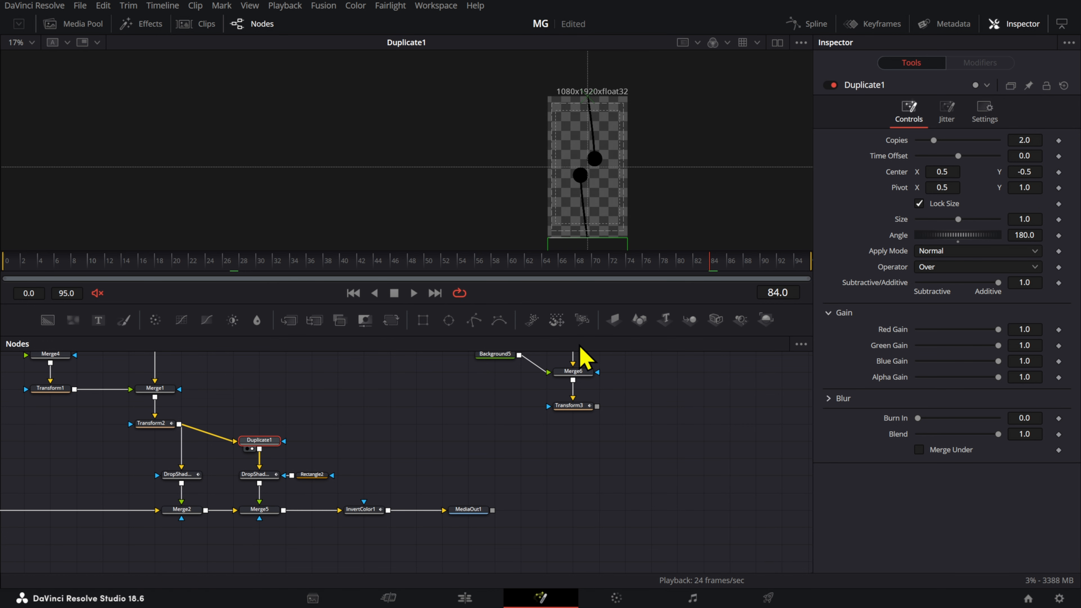
# - View Transform3 at frame 24 and raise the pendulum by moving its center to Y 0.5197
pyautogui.scroll(2, 585, 358)
pyautogui.click(586, 443)
pyautogui.click(202, 266)
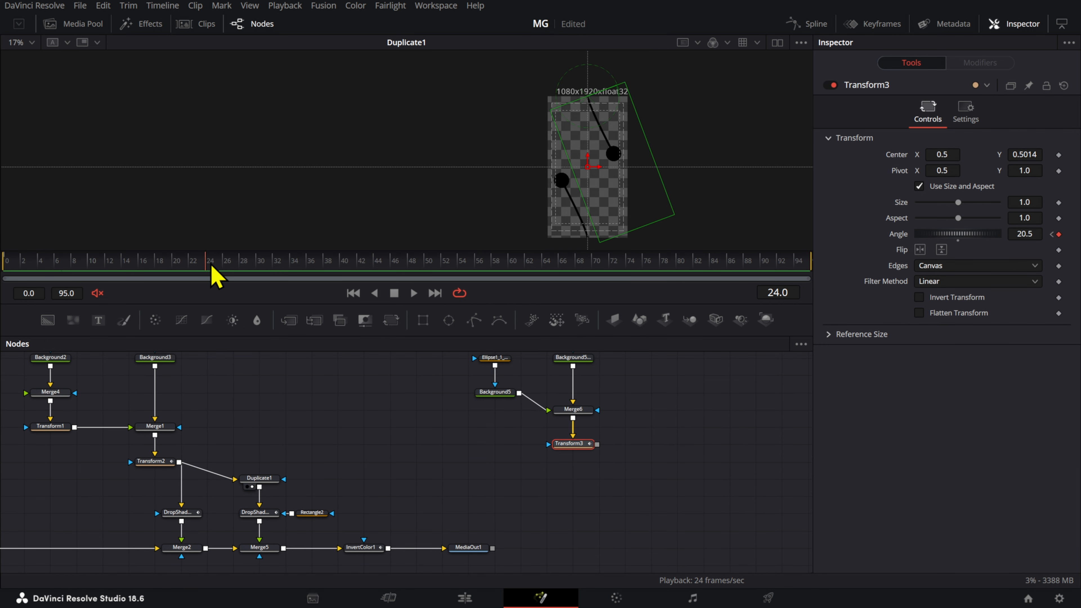
pyautogui.scroll(2, 587, 174)
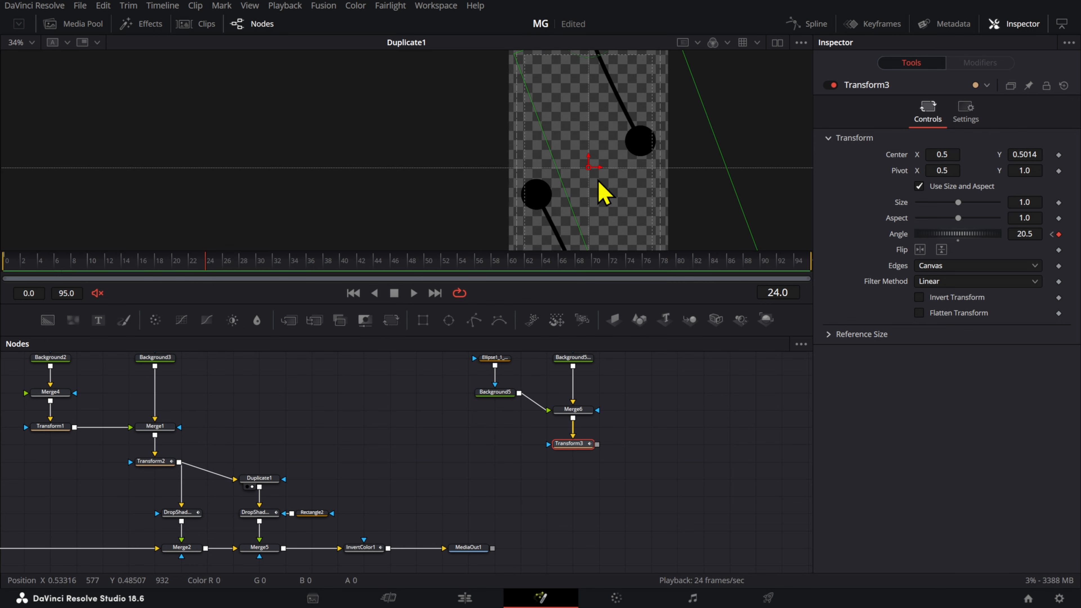
pyautogui.press('1')
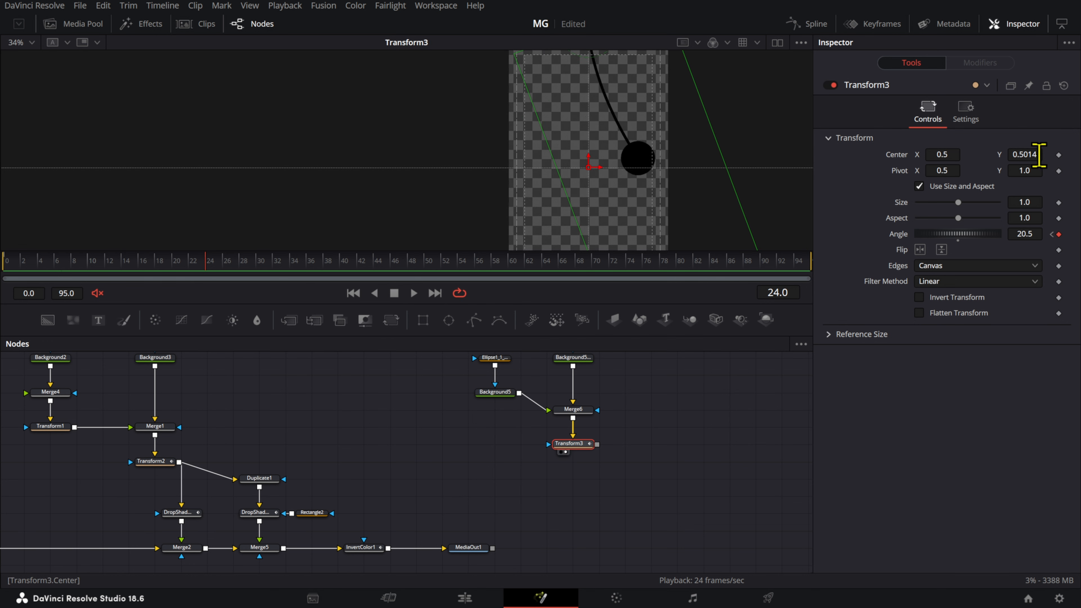
pyautogui.moveTo(589, 167); pyautogui.dragTo(588, 161)
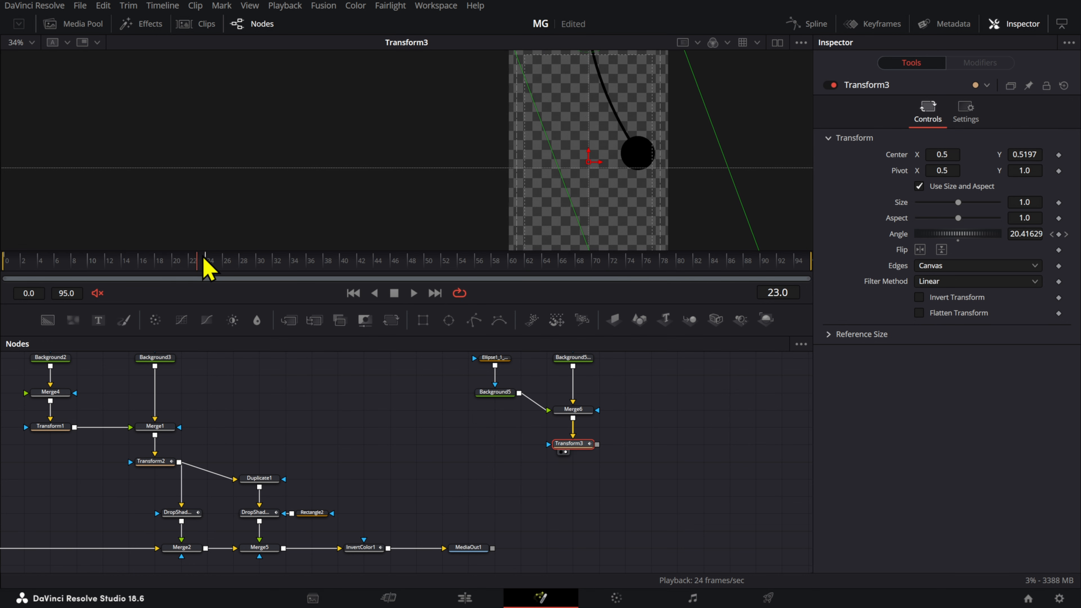
# - Set Transform3's Center Y to 0.5606 at the mid-swing frame 13 and play the animation from the start
pyautogui.moveTo(203, 258); pyautogui.dragTo(114, 273)
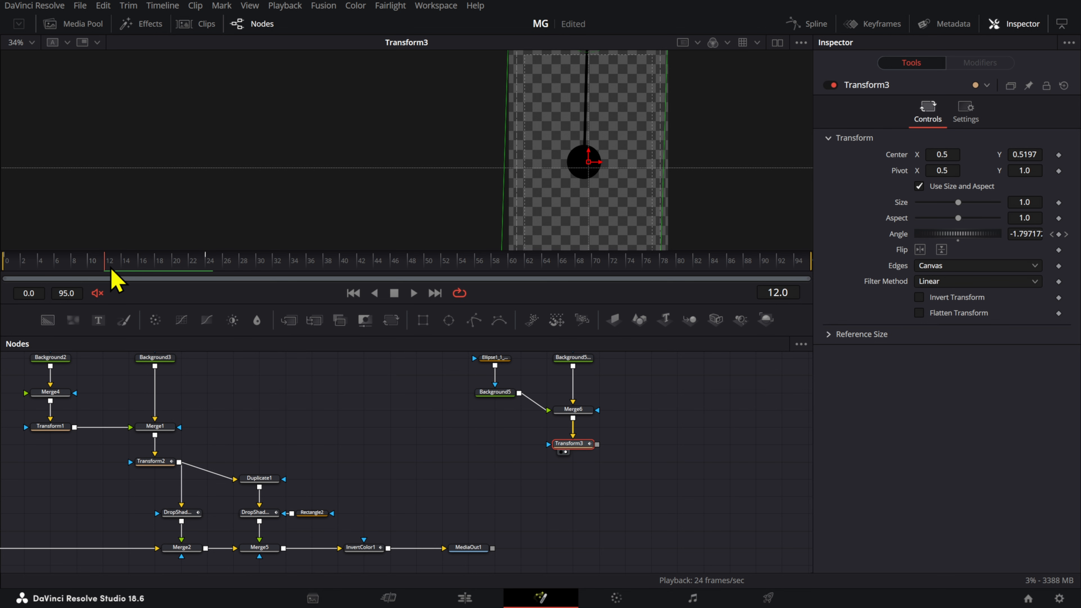
pyautogui.press('Right')
pyautogui.scroll(4, 607, 174)
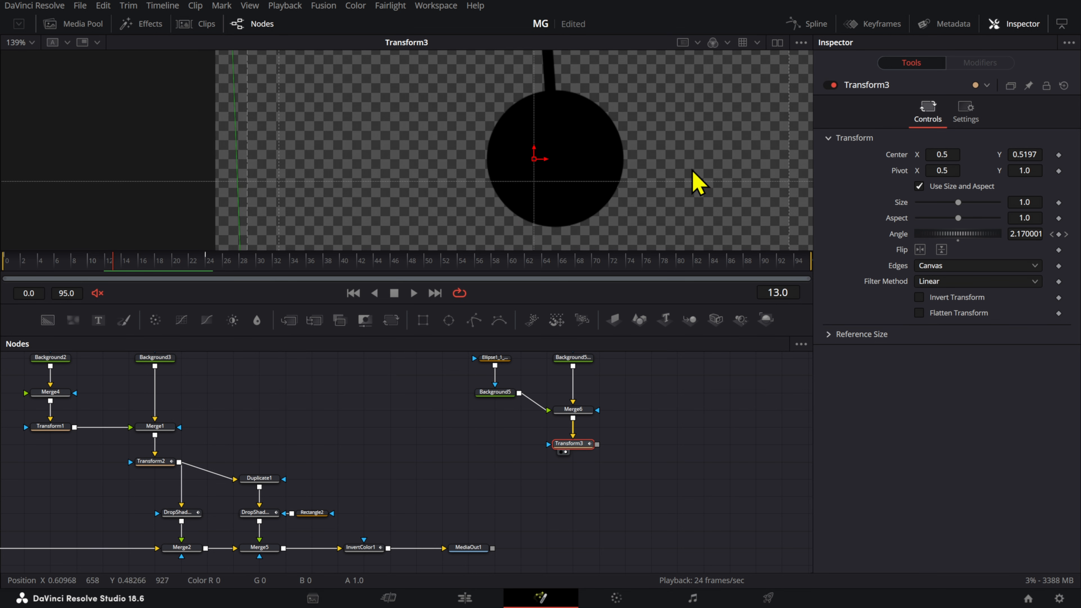
pyautogui.moveTo(1030, 158); pyautogui.dragTo(1060, 158)
pyautogui.scroll(-4, 696, 130)
pyautogui.scroll(-3, 666, 193)
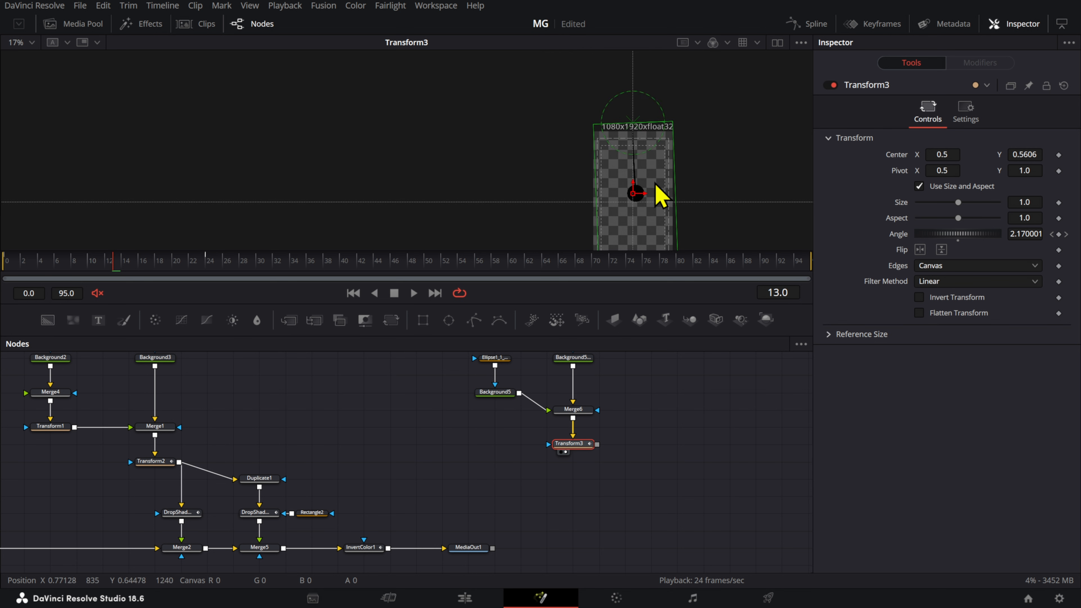
pyautogui.press('Home')
pyautogui.press('space')
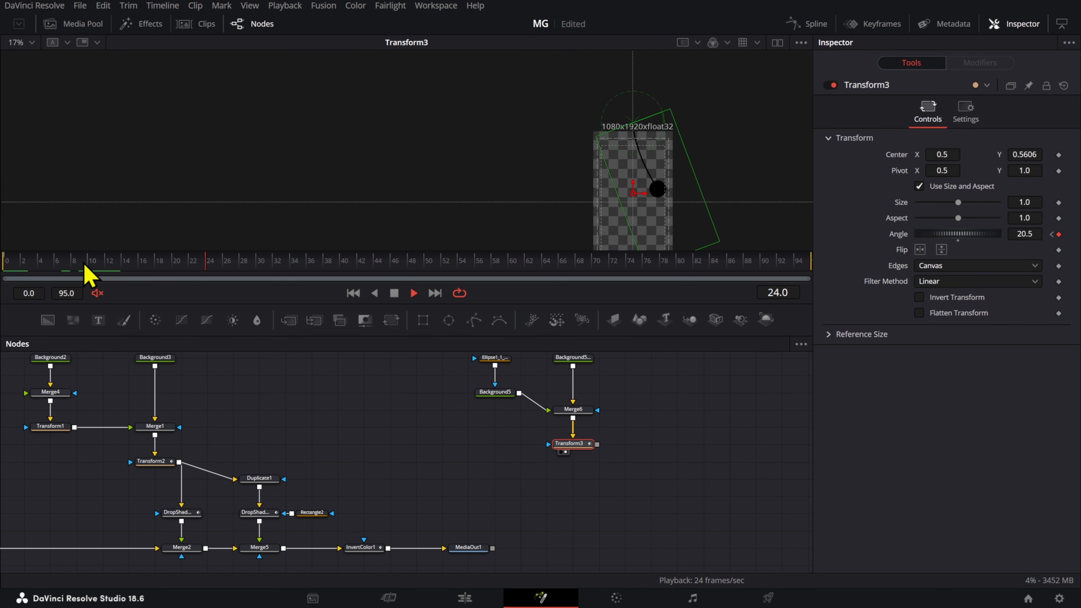
pyautogui.press('space')
# - Add a Drop Shadow node after Transform3
pyautogui.moveTo(634, 453); pyautogui.dragTo(598, 470)
pyautogui.hotkey('shift', 'space')
pyautogui.write('trans')
pyautogui.press('BackSpace')
pyautogui.press('BackSpace')
pyautogui.press('BackSpace')
pyautogui.press('BackSpace')
pyautogui.press('BackSpace')
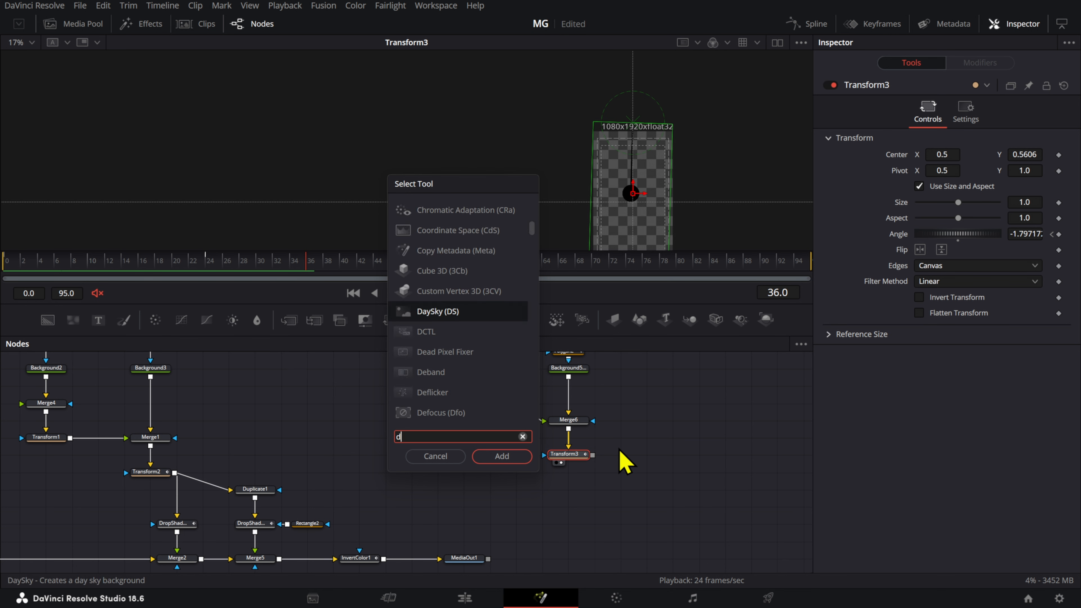
pyautogui.write('dro')
pyautogui.press('Up')
pyautogui.press('Return')
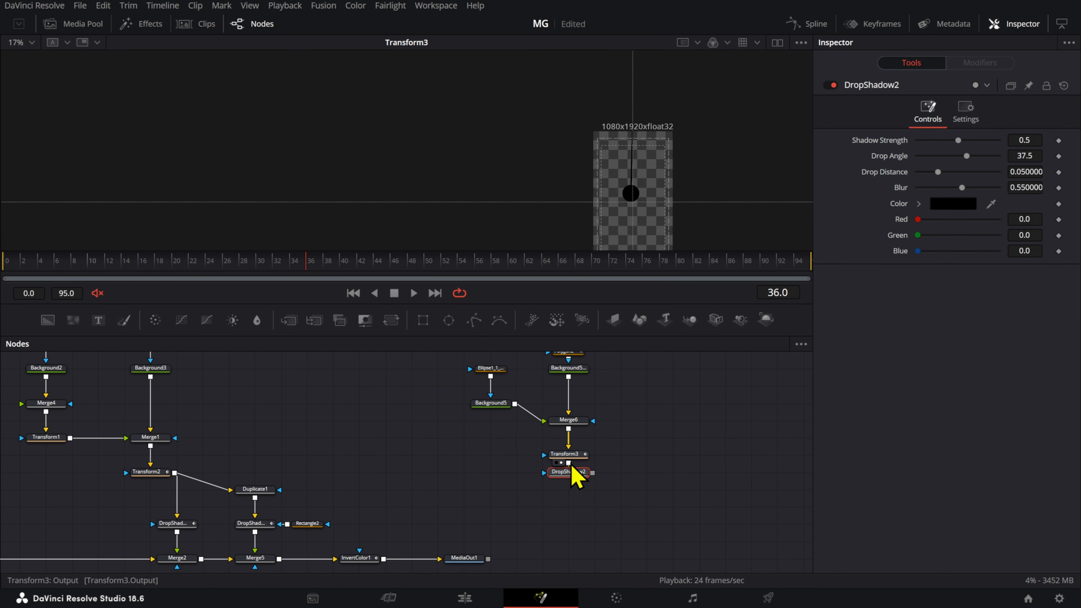
pyautogui.moveTo(579, 483); pyautogui.dragTo(446, 470)
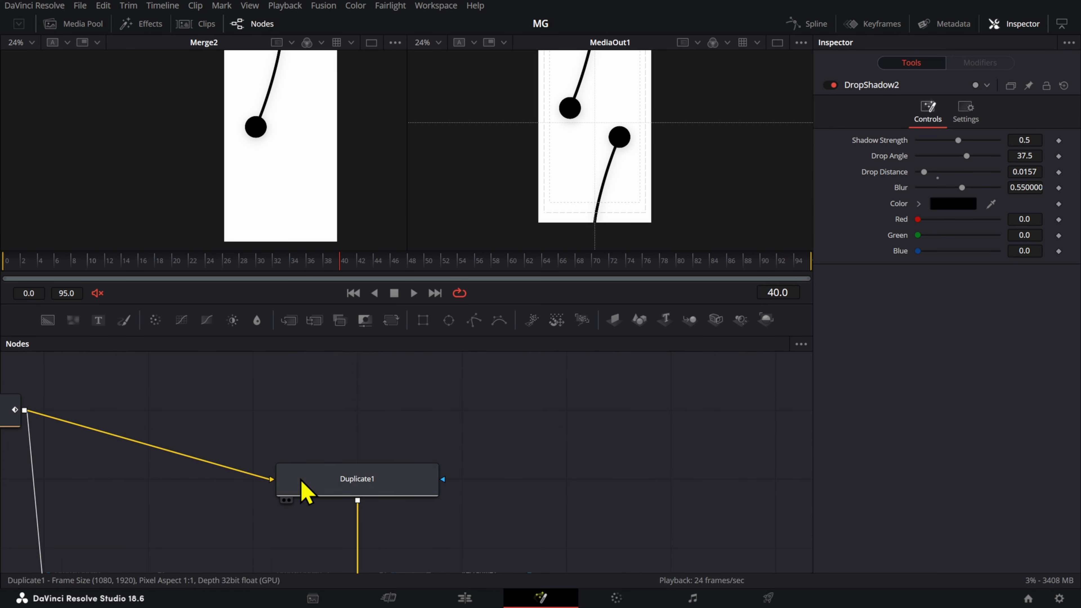
# - Examine the Rectangle2 mask and the DropShadow1_1 settings beneath the existing Duplicate1 node
pyautogui.moveTo(328, 496); pyautogui.dragTo(494, 488)
pyautogui.scroll(-4, 451, 357)
pyautogui.click(507, 461)
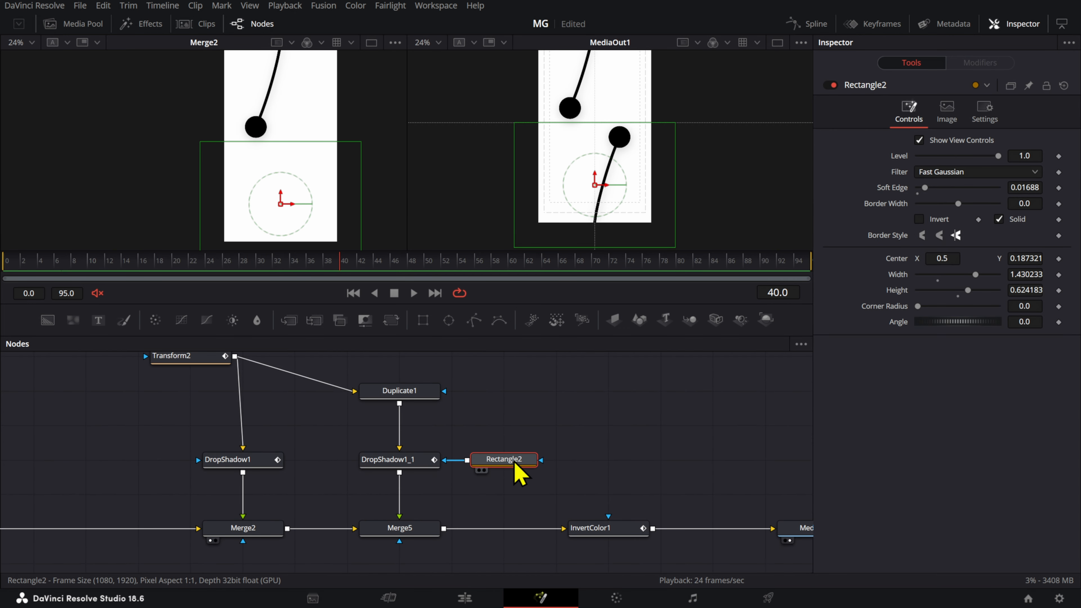
pyautogui.click(419, 460)
pyautogui.click(588, 395)
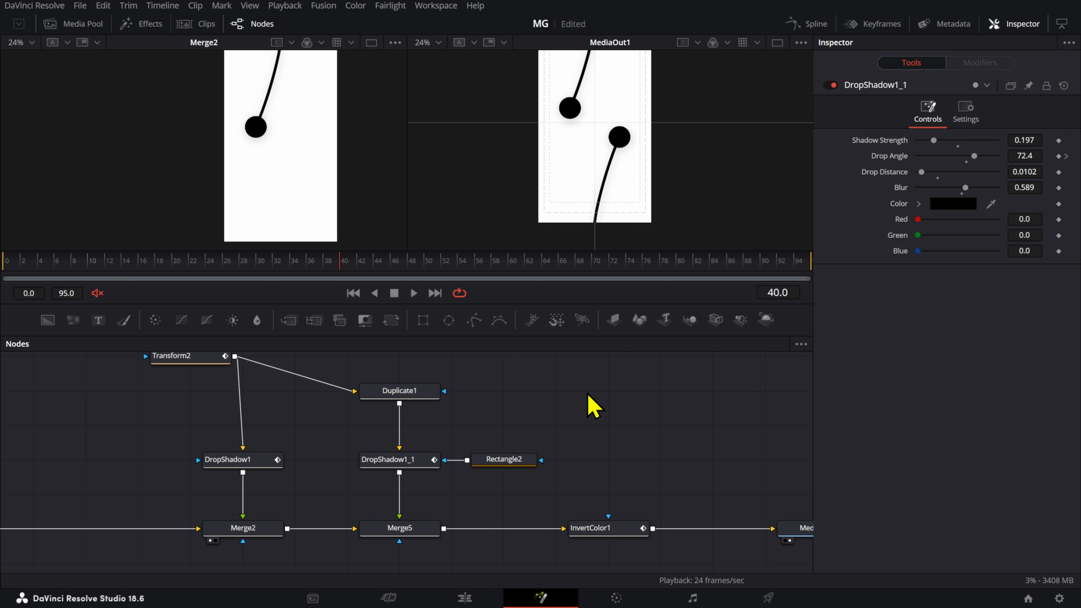
# - Insert a Duplicate node between Transform3 and DropShadow2
pyautogui.scroll(-8, 430, 448)
pyautogui.moveTo(506, 431); pyautogui.dragTo(497, 432)
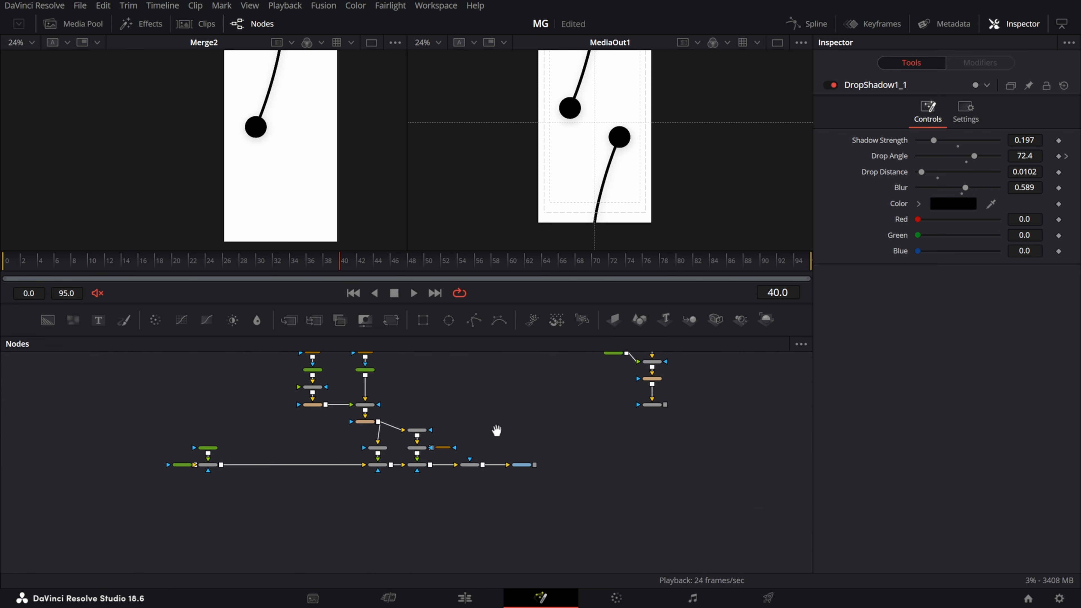
pyautogui.moveTo(497, 432); pyautogui.dragTo(413, 459)
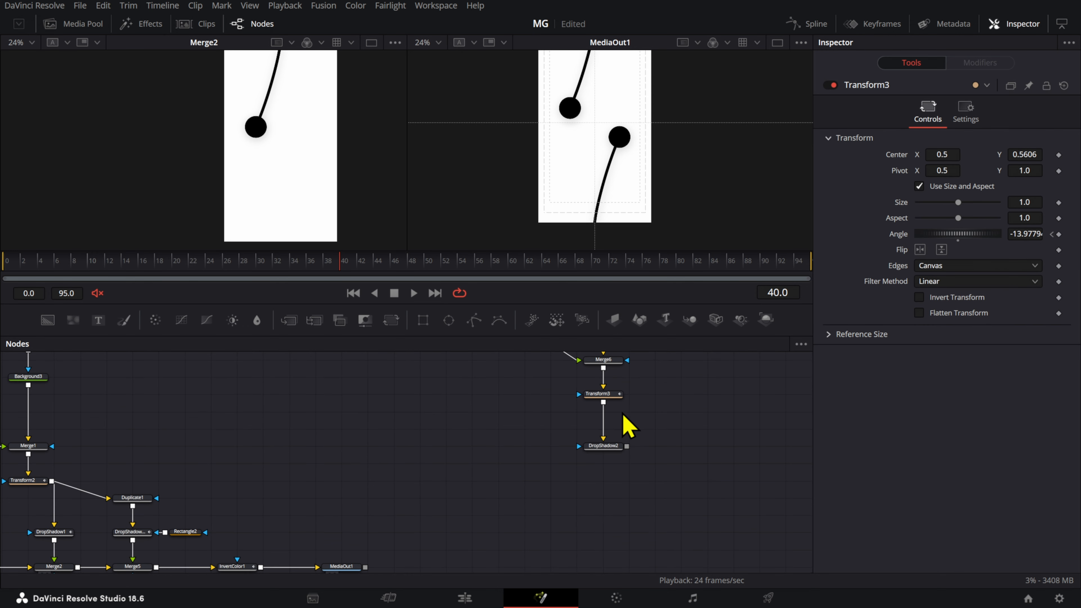
pyautogui.click(619, 398)
pyautogui.hotkey('shift', 'space')
pyautogui.write('dro')
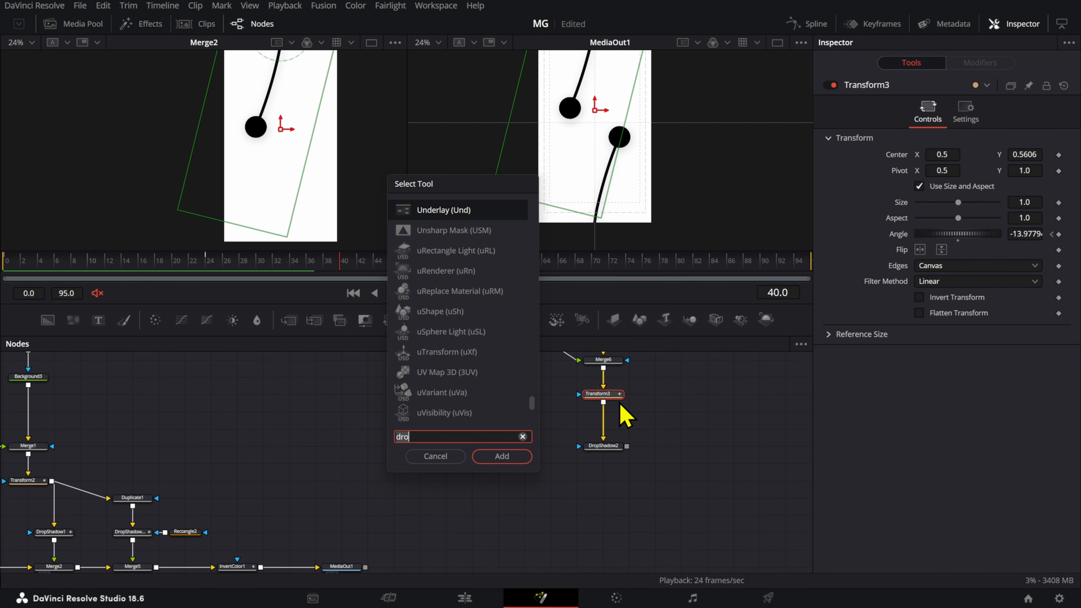
pyautogui.write('upl')
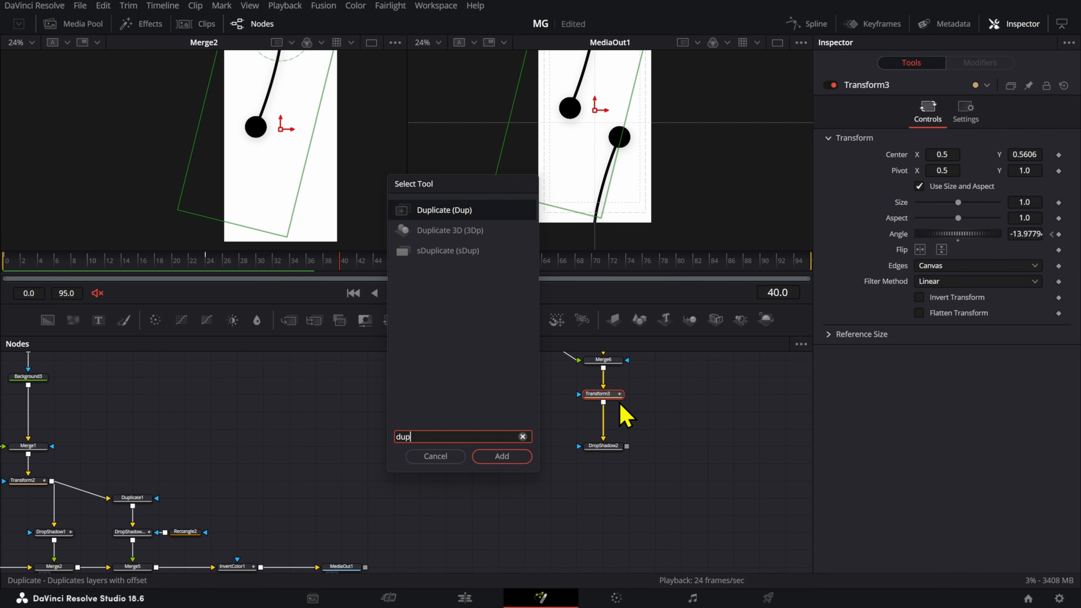
pyautogui.press('Return')
# - Set Duplicate2's Angle to 180 with DropShadow2 shown in the second viewer, and check how the two circles pass each other
pyautogui.click(616, 448)
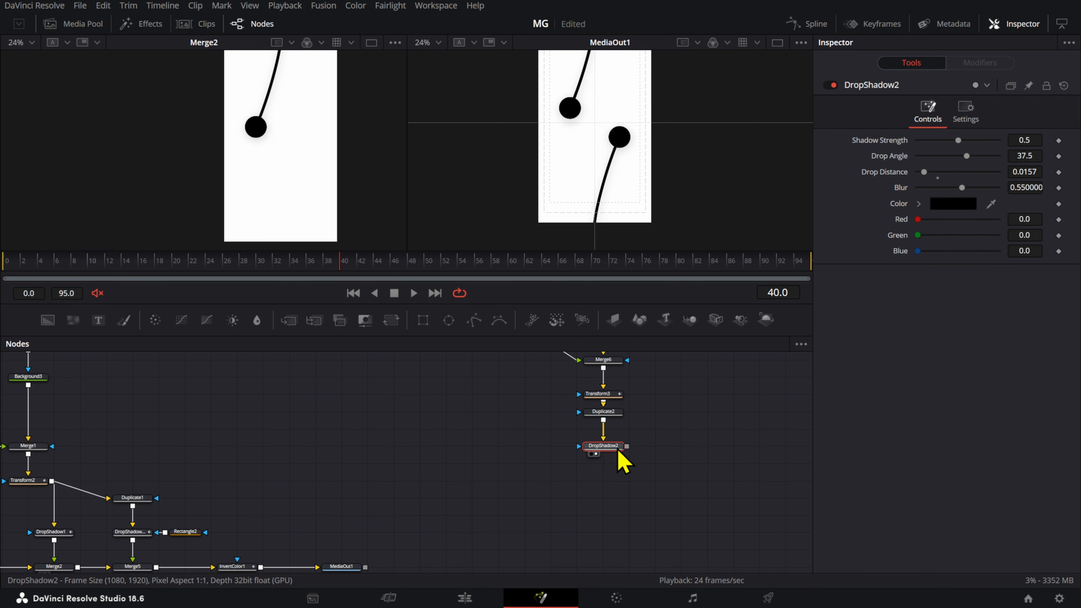
pyautogui.press('2')
pyautogui.click(620, 414)
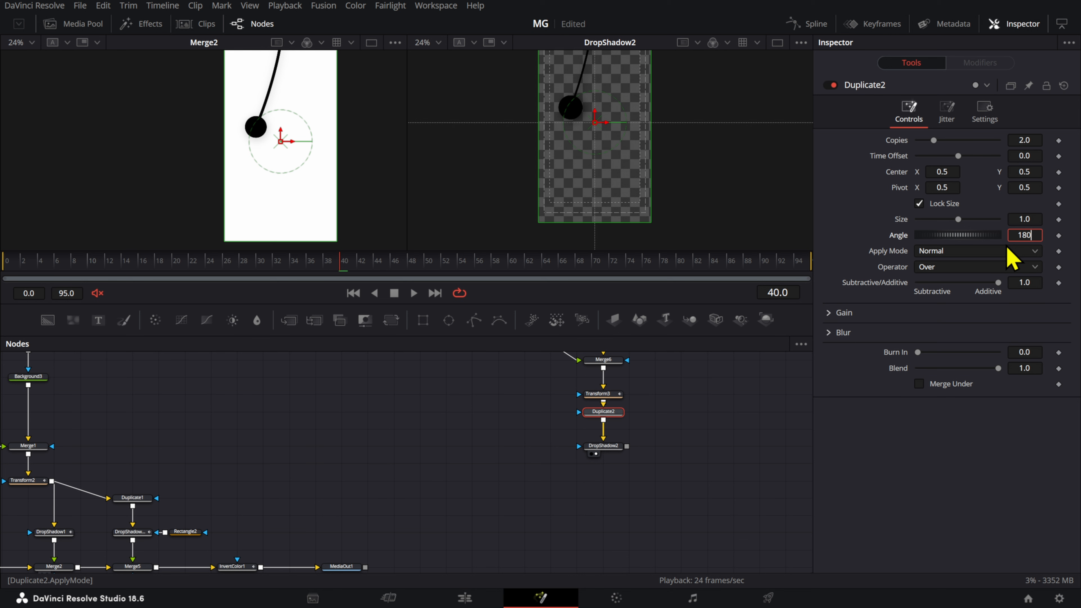
pyautogui.press('Tab')
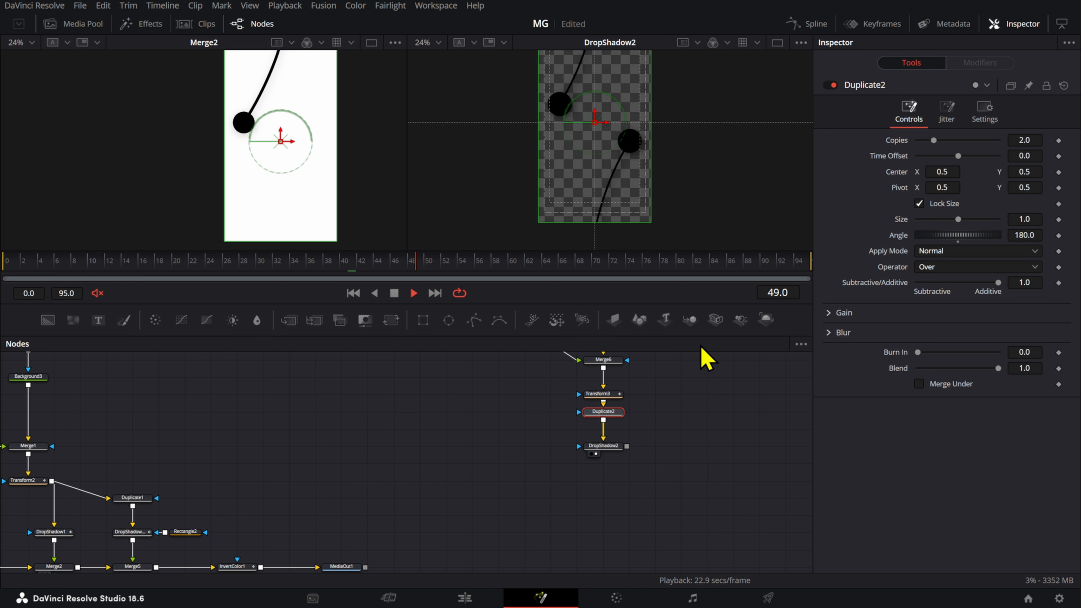
pyautogui.scroll(8, 639, 170)
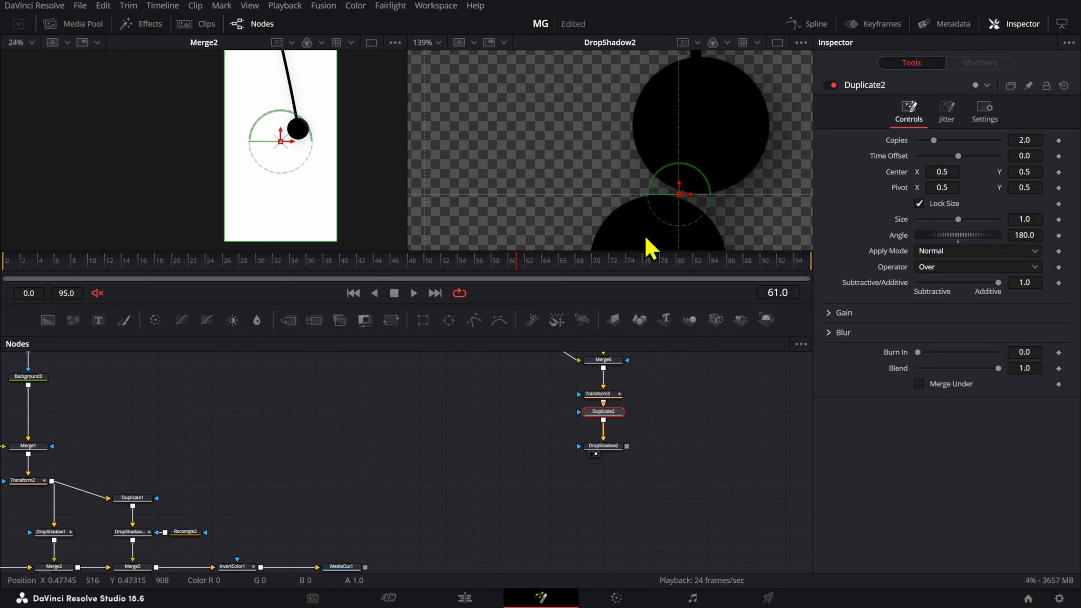
pyautogui.scroll(6, 642, 221)
pyautogui.moveTo(357, 272); pyautogui.dragTo(309, 280)
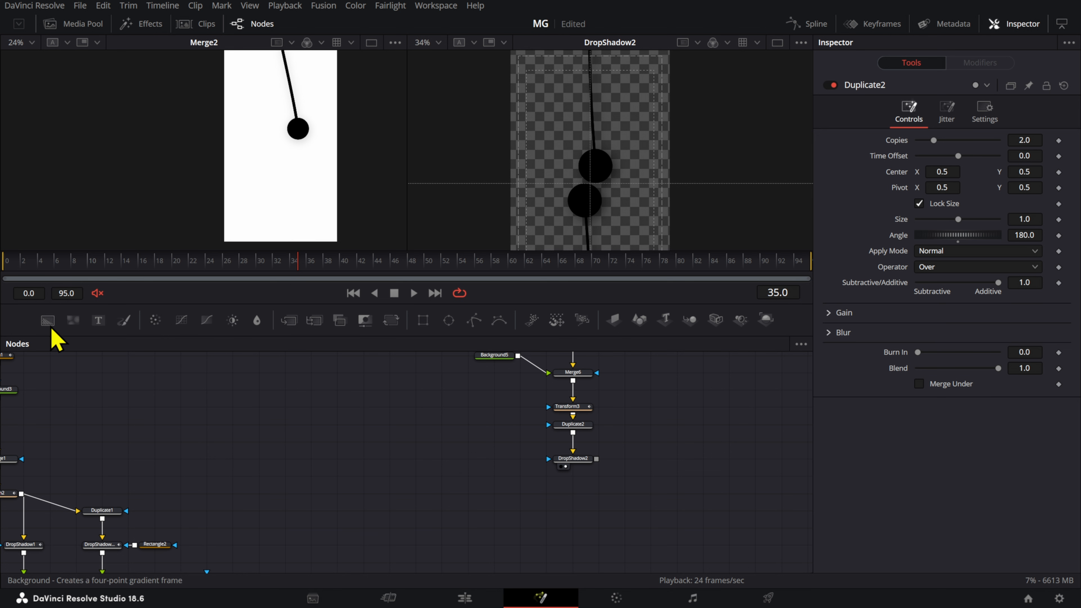
# - Merge a new Background node behind DropShadow2's output, swapping the merge inputs, and show the merge in the second viewer
pyautogui.moveTo(48, 324); pyautogui.dragTo(580, 509)
pyautogui.press('2')
pyautogui.hotkey('ctrl', 't')
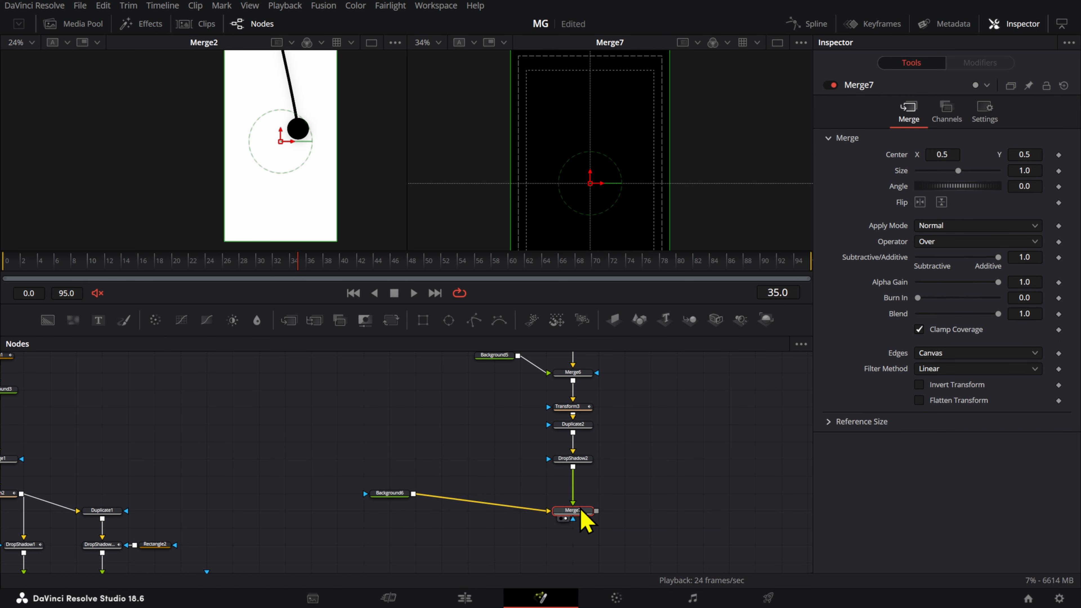
# - Examine the Background1 and Background4 colours and the Merge3 settings and output in the existing node tree
pyautogui.moveTo(393, 497); pyautogui.dragTo(662, 454)
pyautogui.click(385, 548)
pyautogui.click(390, 513)
pyautogui.scroll(-1, 662, 454)
pyautogui.scroll(3, 38, 499)
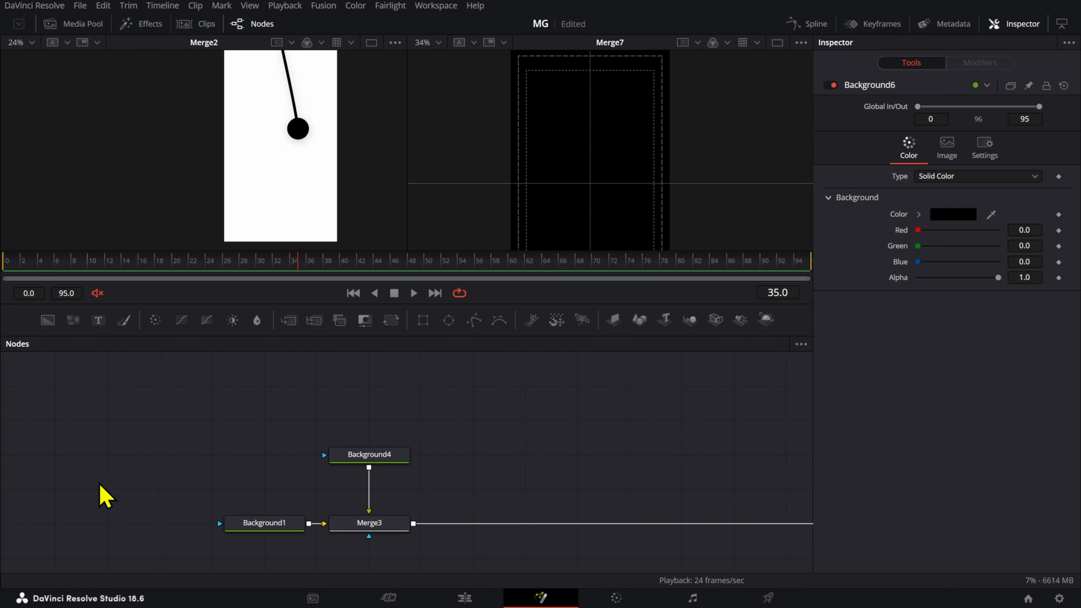
pyautogui.click(406, 461)
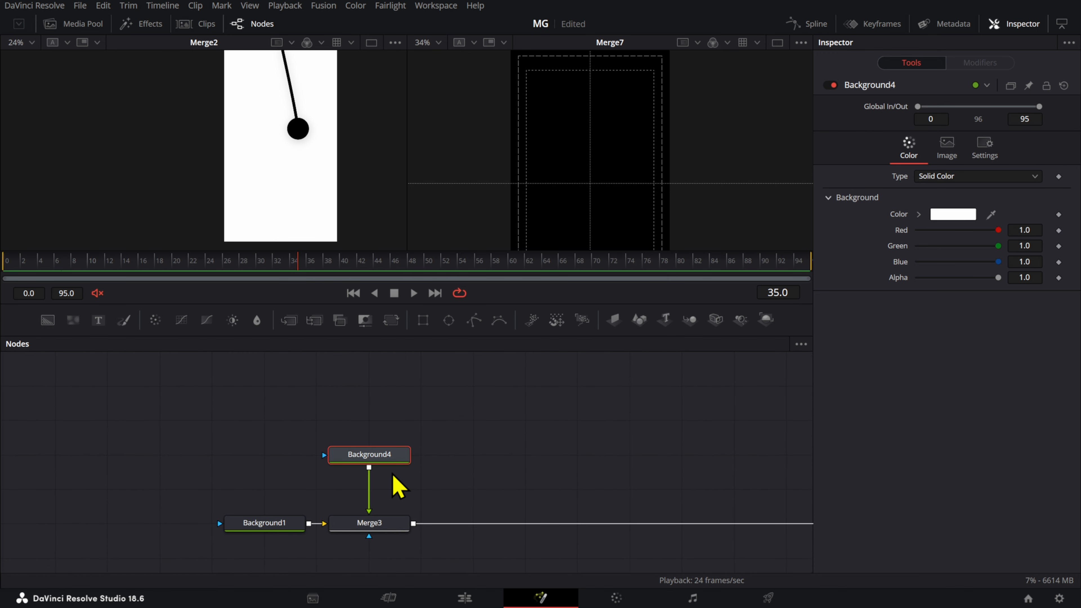
pyautogui.click(257, 527)
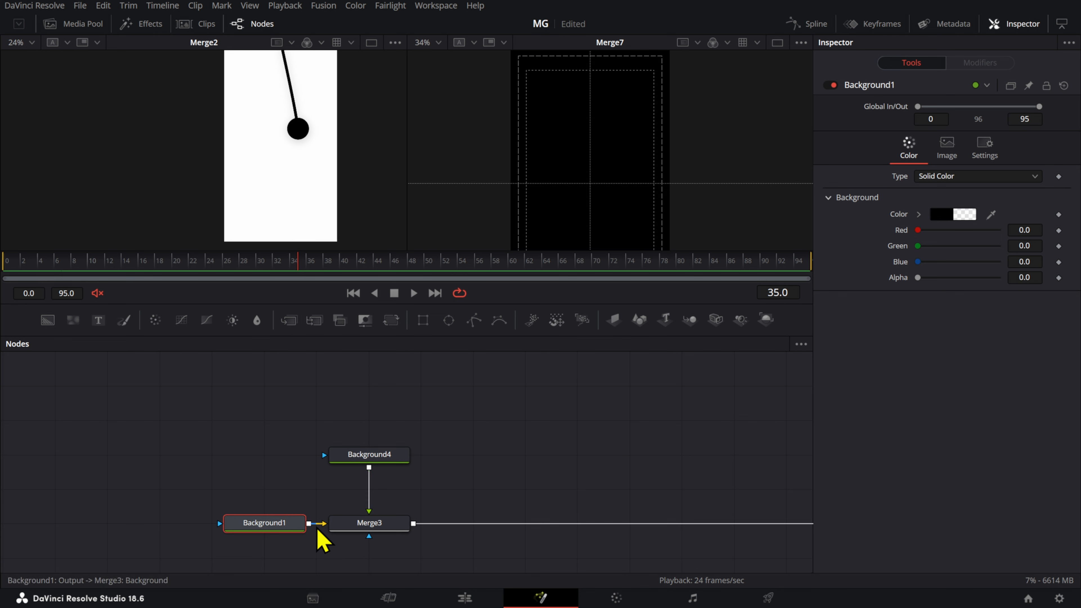
pyautogui.click(344, 527)
pyautogui.click(370, 461)
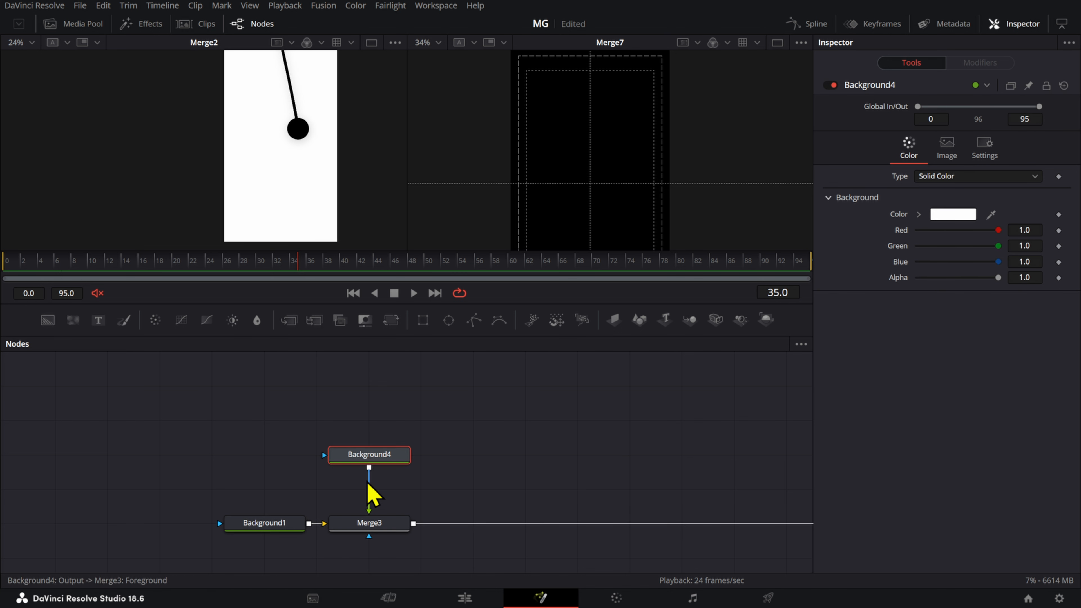
pyautogui.click(348, 526)
pyautogui.press('2')
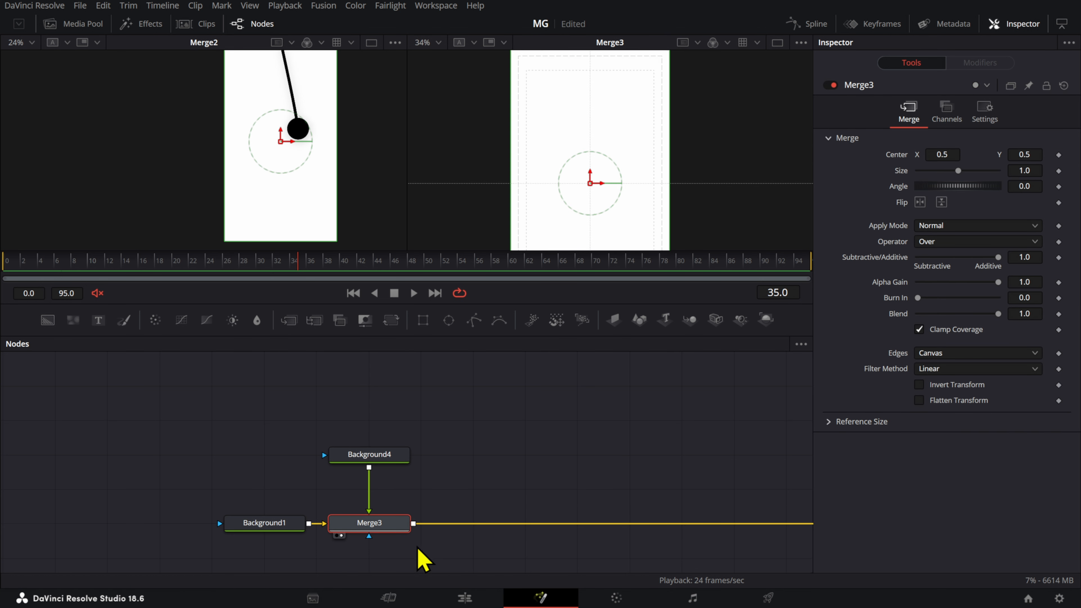
pyautogui.click(985, 112)
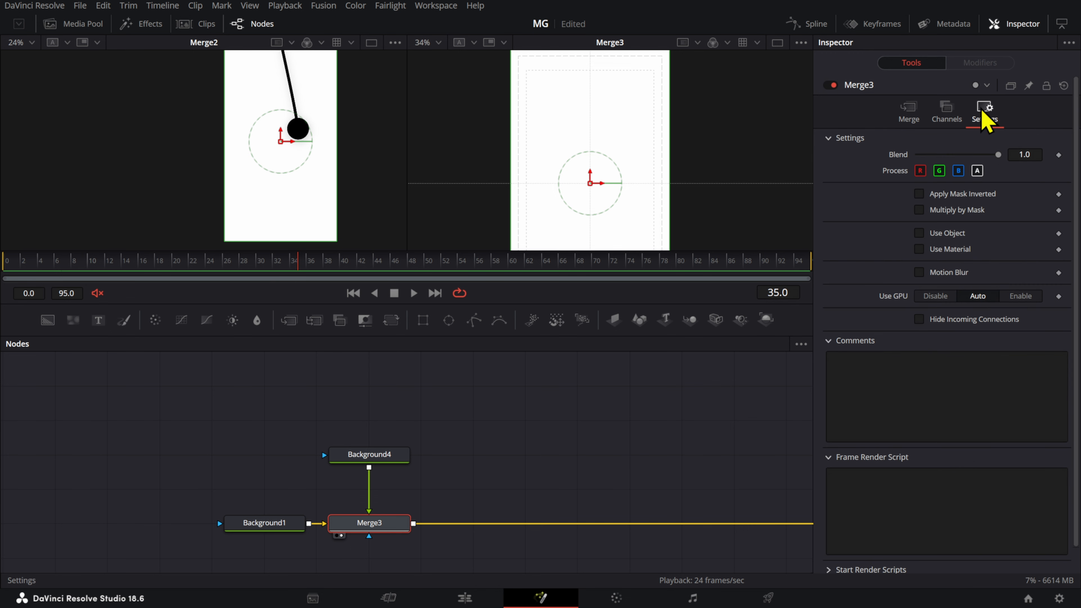
pyautogui.moveTo(1035, 150)
pyautogui.mouseDown()
pyautogui.moveTo(987, 149)
pyautogui.moveTo(1037, 150)
pyautogui.mouseUp()
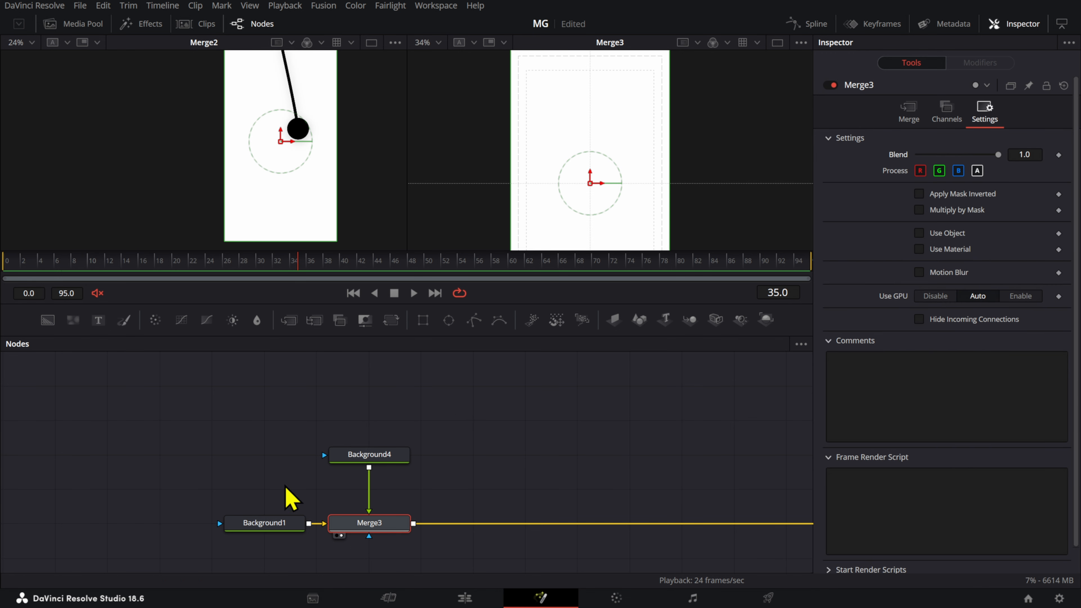
pyautogui.click(242, 522)
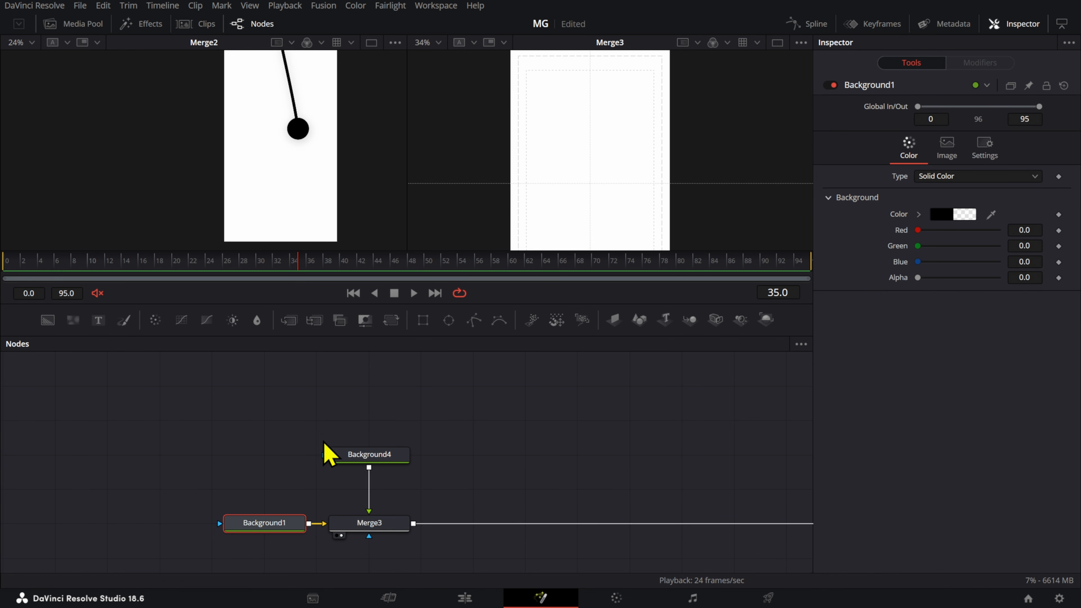
pyautogui.click(345, 453)
# - Set Background6's colour to near-white #fcfcfc and show Merge7 in the second viewer
pyautogui.scroll(-5, 386, 448)
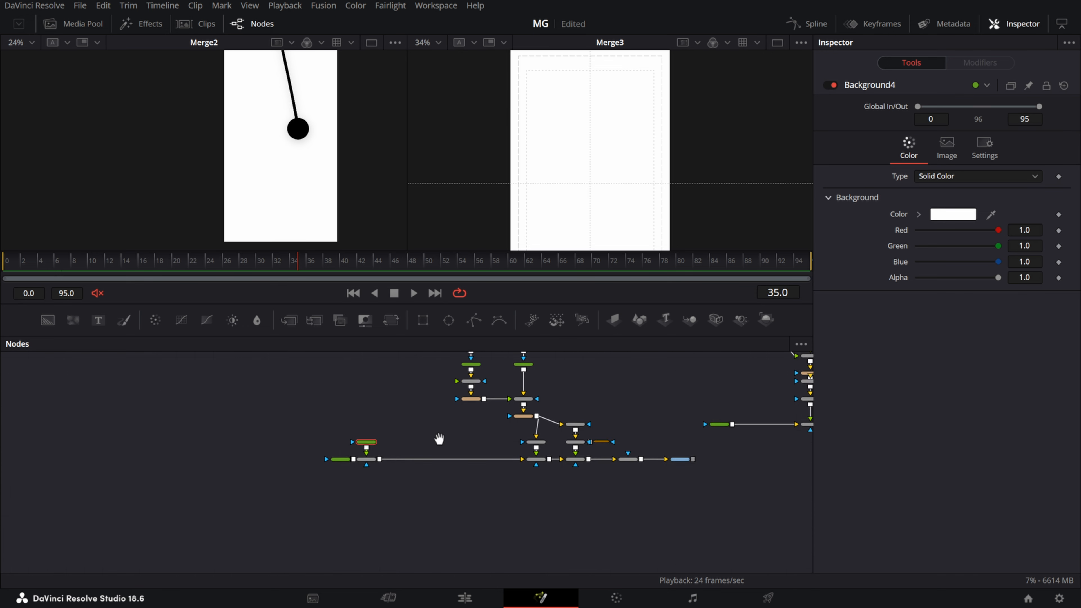
pyautogui.scroll(8, 285, 463)
pyautogui.click(149, 447)
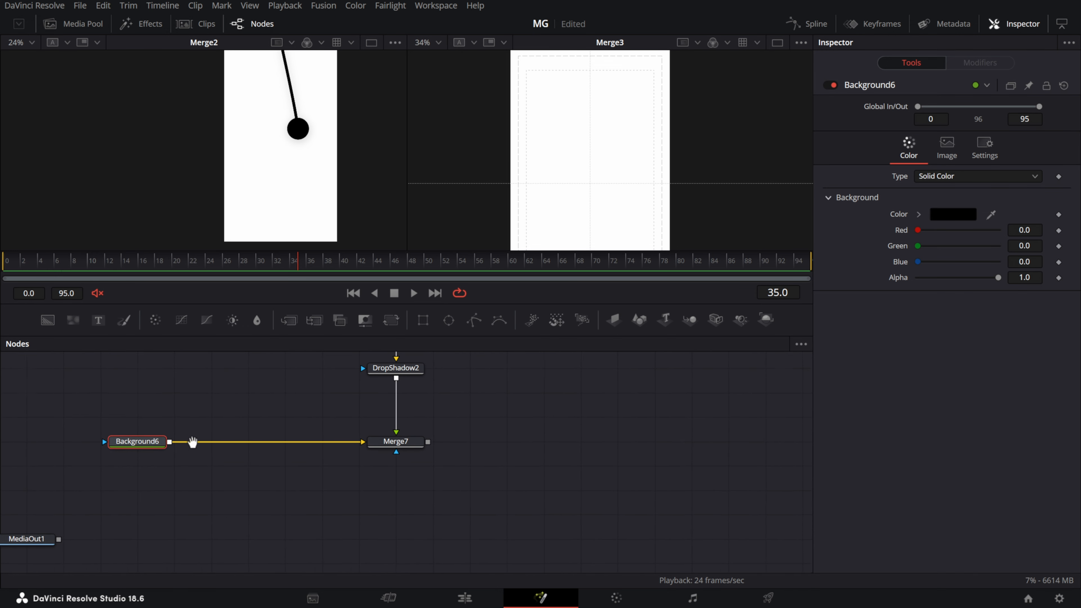
pyautogui.moveTo(192, 441); pyautogui.dragTo(272, 453)
pyautogui.press('2')
pyautogui.click(953, 215)
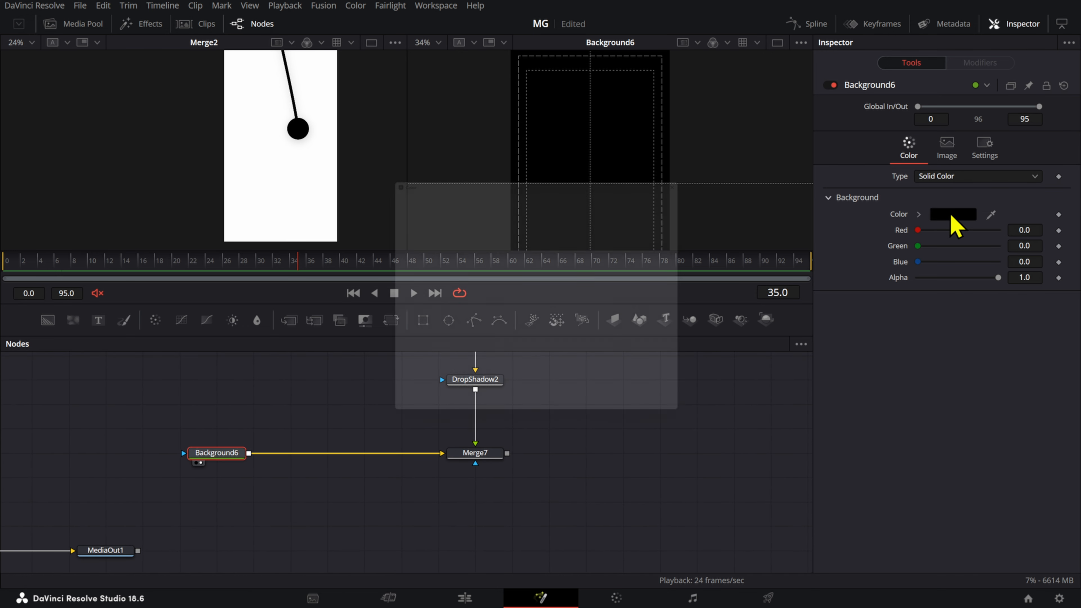
pyautogui.moveTo(700, 307); pyautogui.dragTo(699, 209)
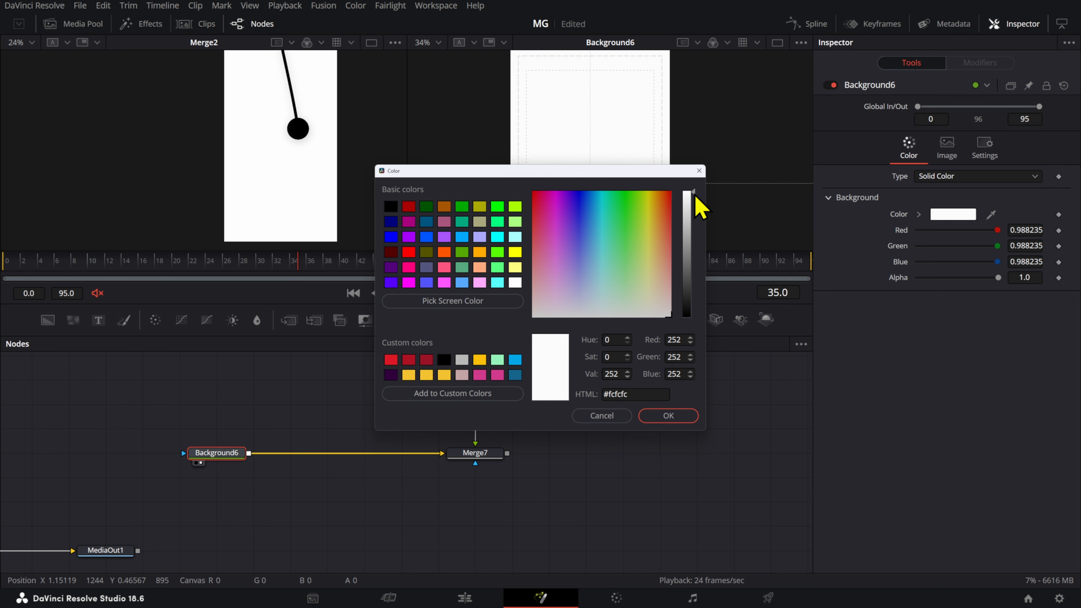
pyautogui.click(677, 417)
pyautogui.click(490, 457)
pyautogui.press('2')
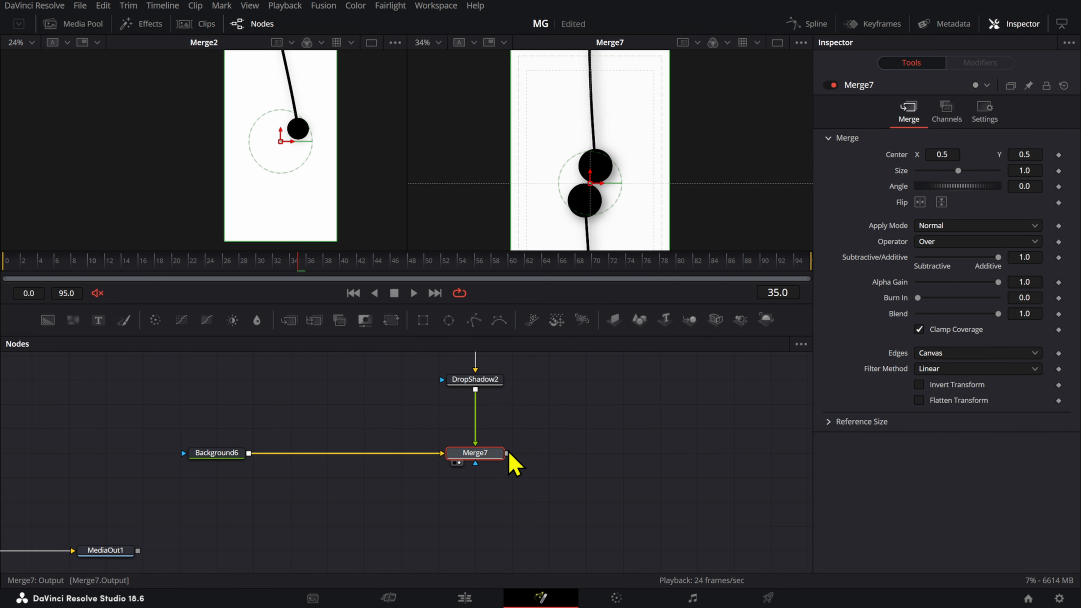
# - Examine the InvertColor1 node before MediaOut1, showing its output in the second viewer
pyautogui.scroll(-4, 509, 451)
pyautogui.moveTo(285, 507); pyautogui.dragTo(491, 503)
pyautogui.scroll(4, 404, 507)
pyautogui.click(272, 507)
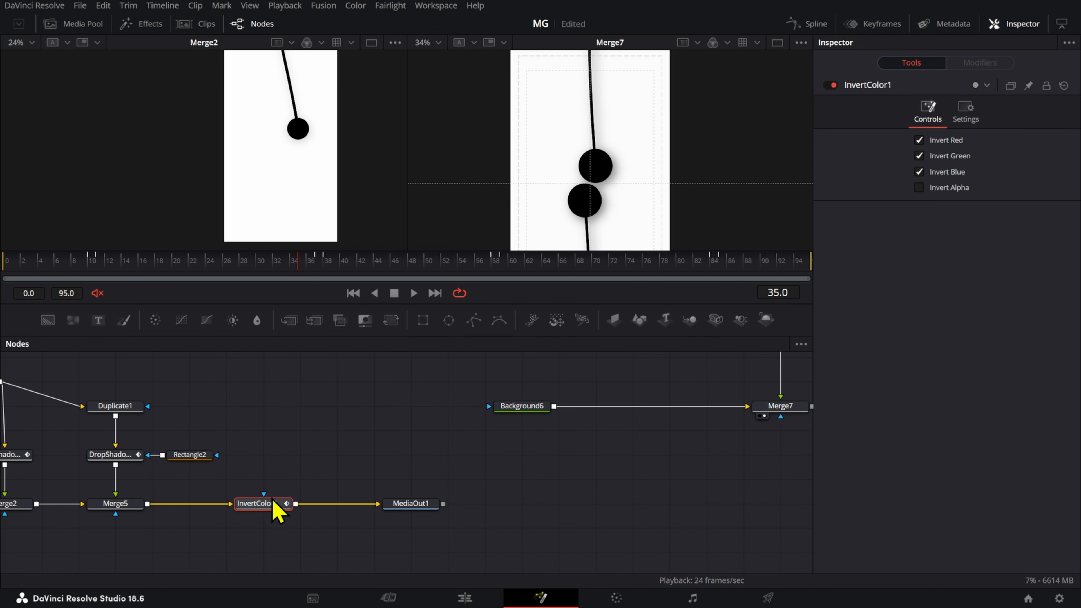
pyautogui.moveTo(610, 400); pyautogui.dragTo(646, 428)
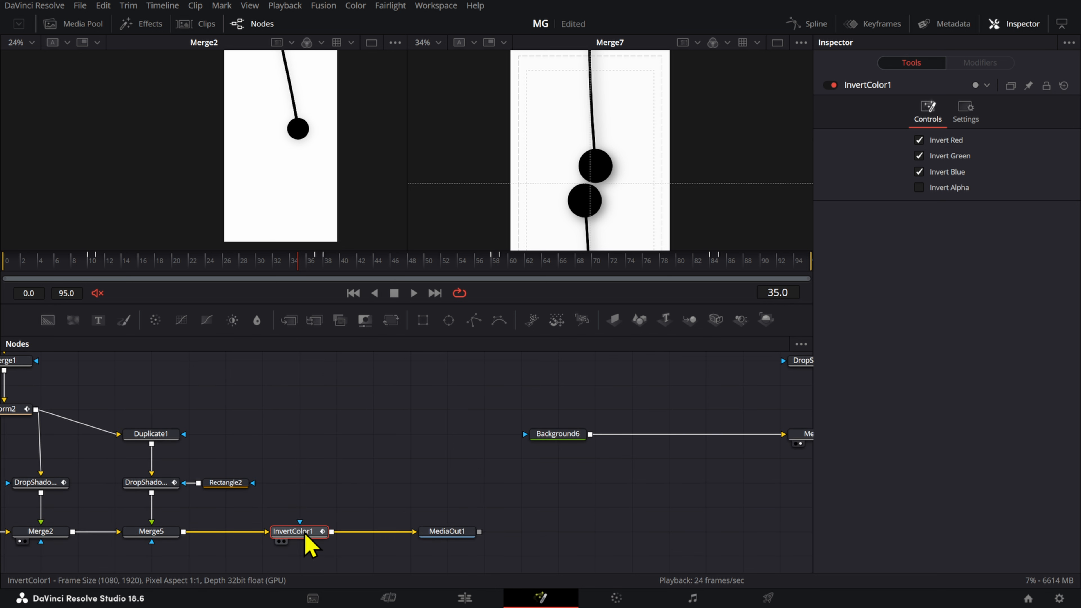
pyautogui.press('2')
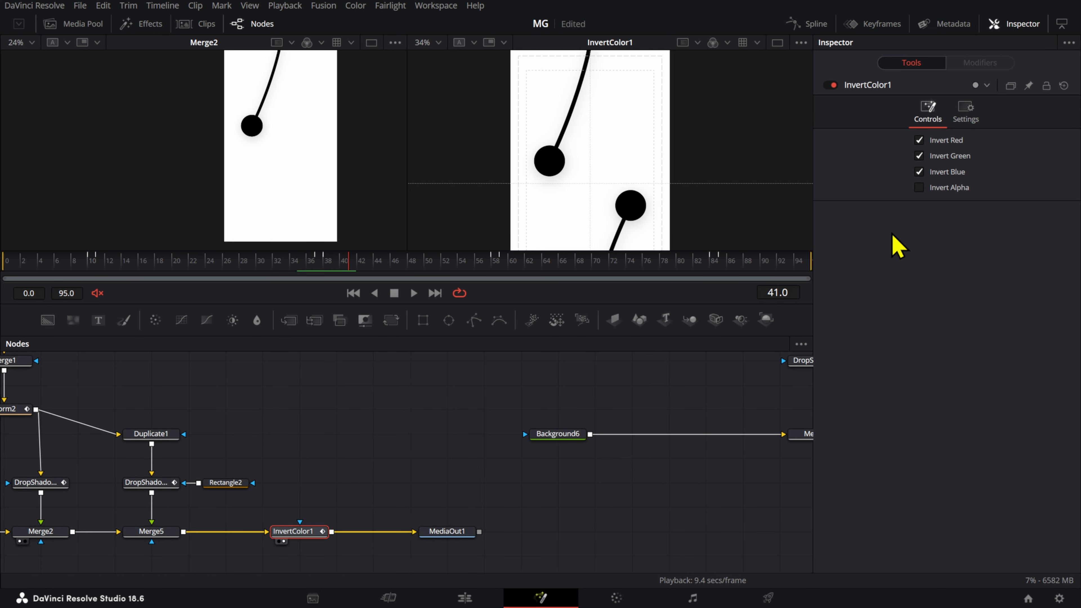
# - Add an Invert Color node after Merge7, show it in the second viewer, and place it beside Merge7
pyautogui.click(285, 441)
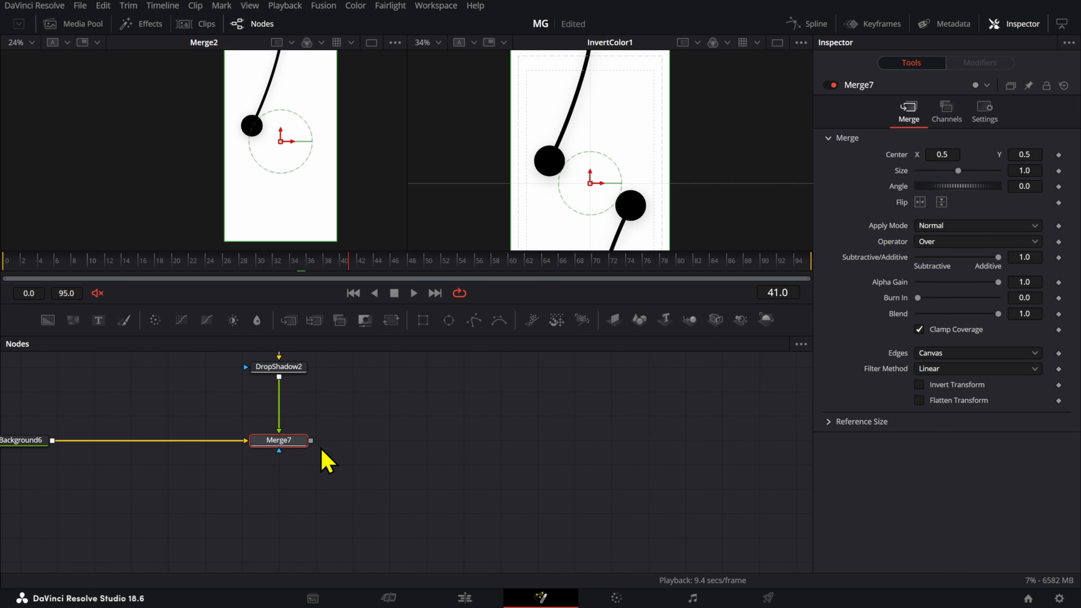
pyautogui.scroll(-3, 321, 450)
pyautogui.moveTo(321, 451); pyautogui.dragTo(488, 508)
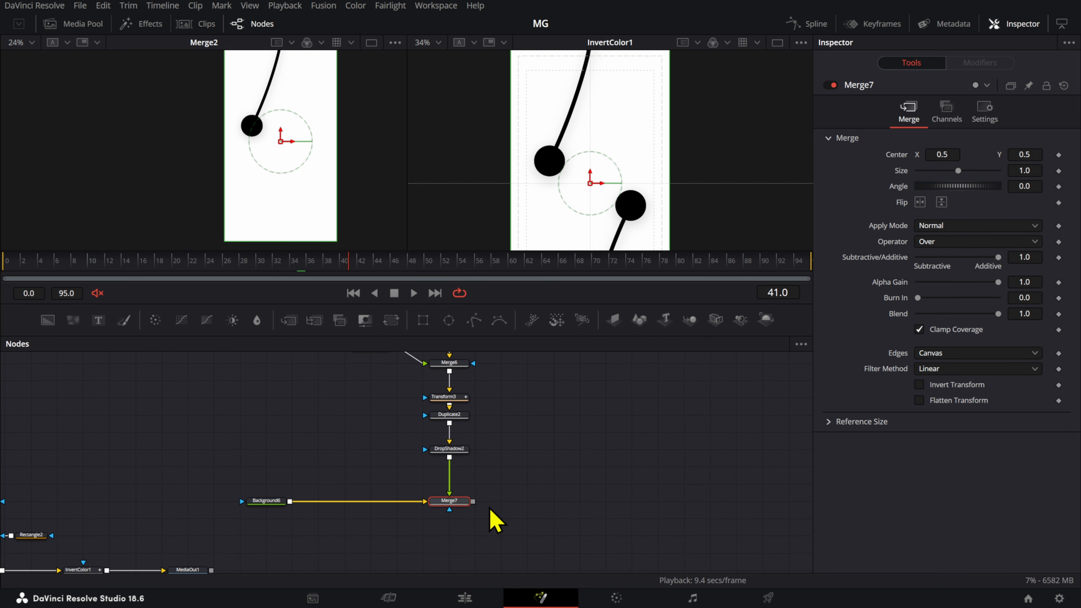
pyautogui.press('2')
pyautogui.hotkey('shift', 'space')
pyautogui.write('dup')
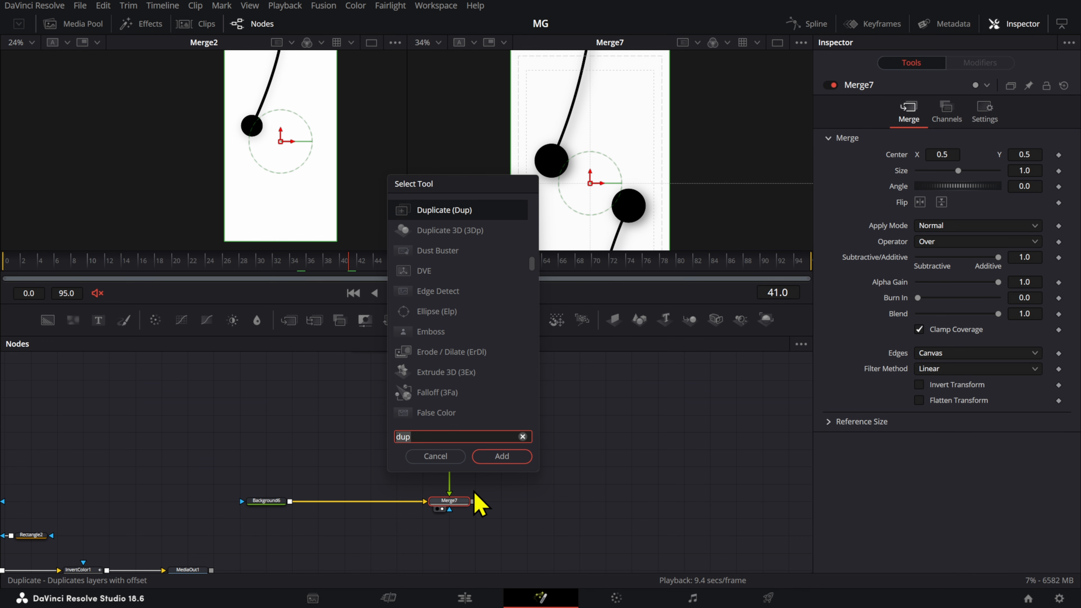
pyautogui.press('BackSpace')
pyautogui.press('BackSpace')
pyautogui.press('BackSpace')
pyautogui.write('invert')
pyautogui.press('Return')
pyautogui.press('2')
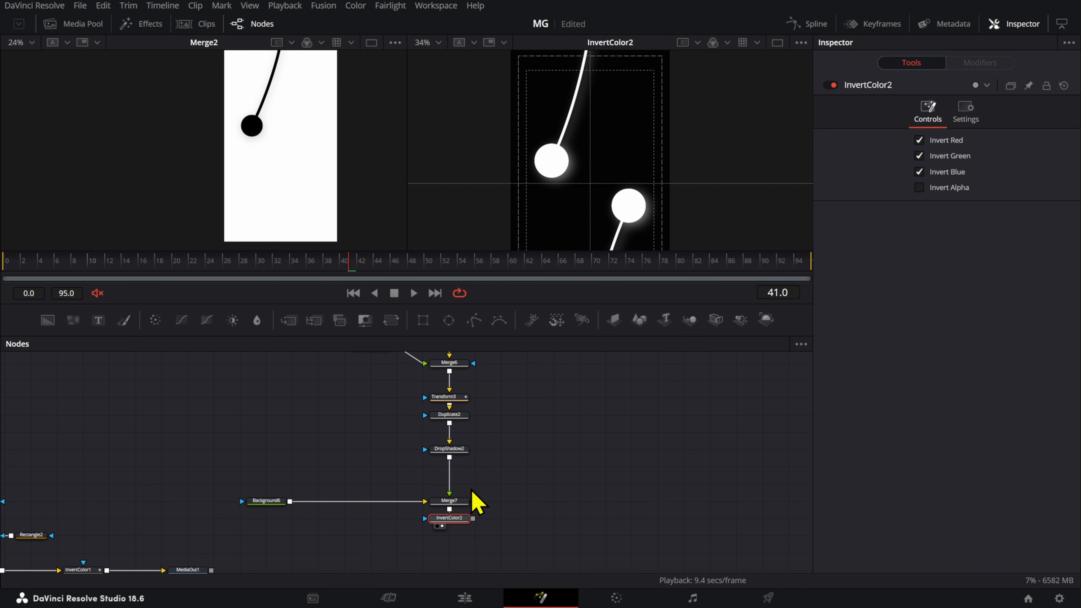
pyautogui.moveTo(449, 518); pyautogui.dragTo(528, 503)
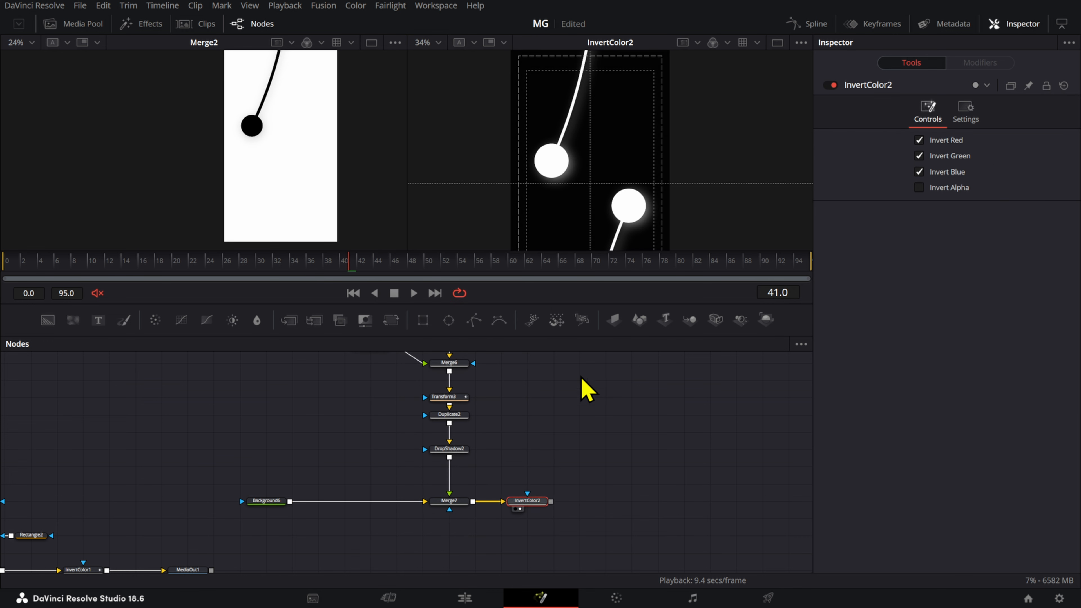
# - Soften DropShadow2 with Shadow Strength 0.3242, Drop Distance 0.00336 and Blur 0.4068
pyautogui.click(464, 449)
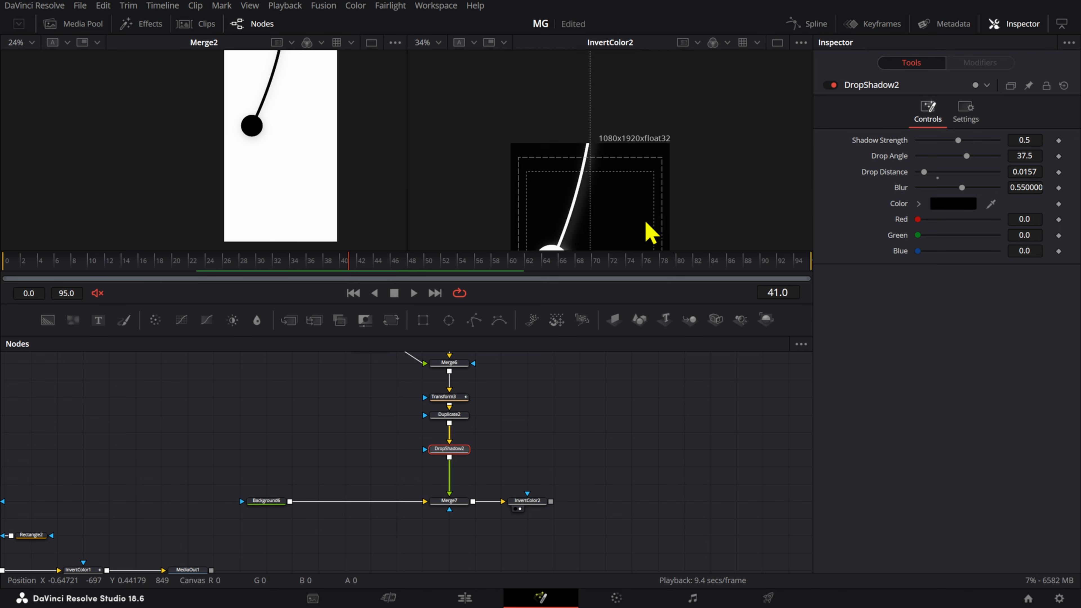
pyautogui.scroll(5, 649, 232)
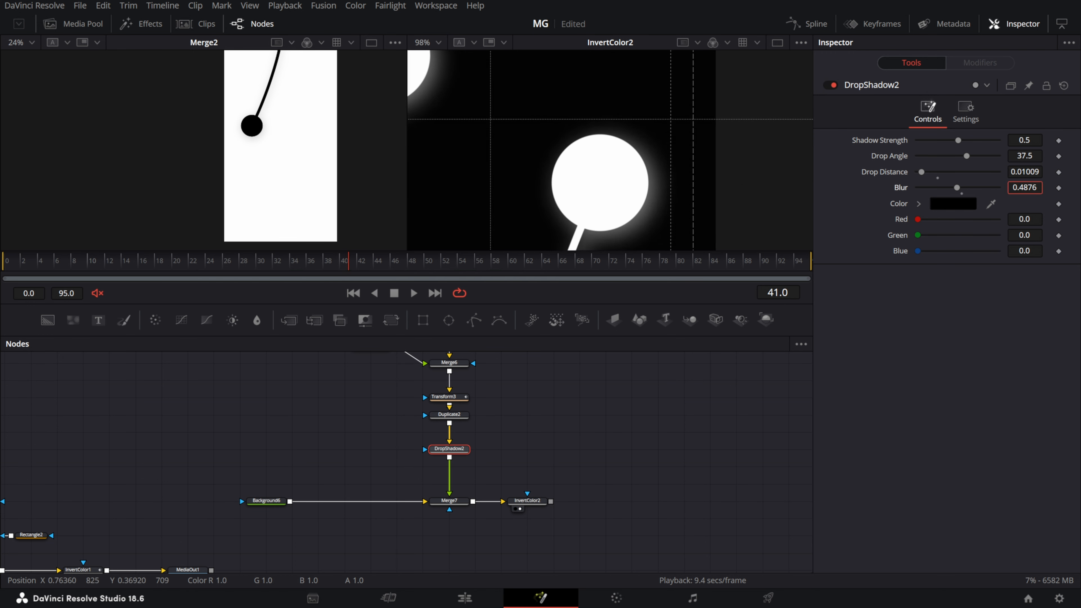
pyautogui.moveTo(1024, 187); pyautogui.dragTo(1012, 187)
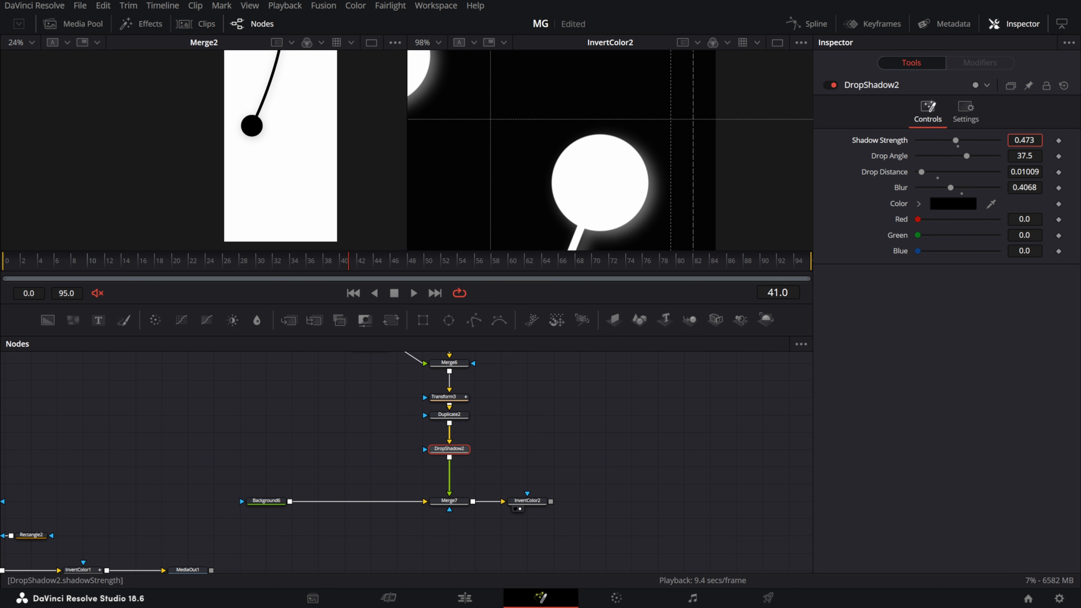
pyautogui.moveTo(1024, 140); pyautogui.dragTo(1021, 172)
pyautogui.scroll(-6, 581, 169)
pyautogui.moveTo(587, 170); pyautogui.dragTo(611, 181)
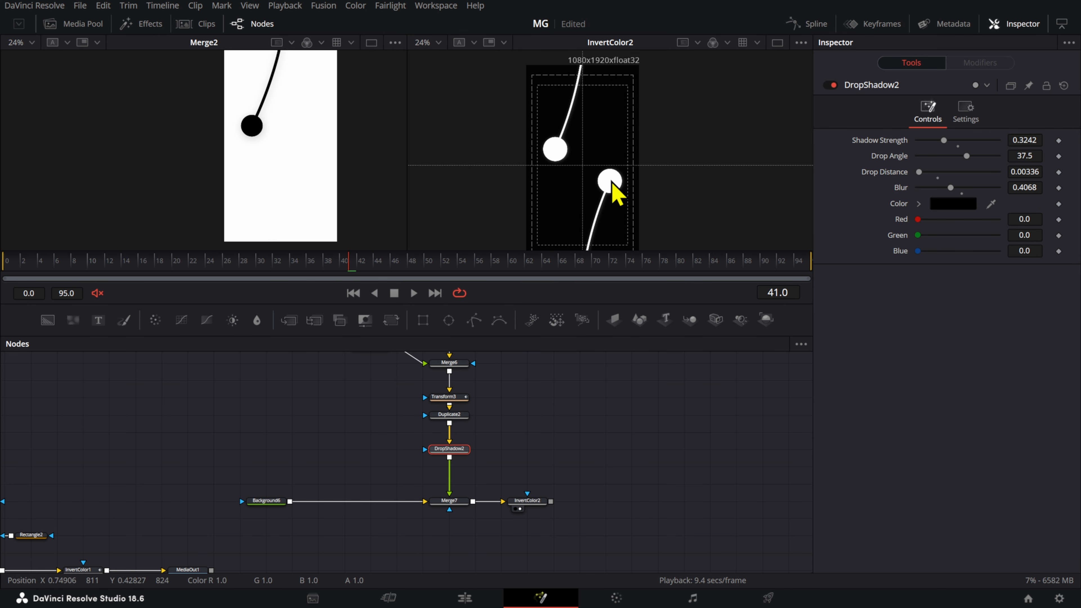
# - Move to frame 12 and enlarge InvertColor2's output in a single viewer to check how the two circles pass
pyautogui.click(537, 501)
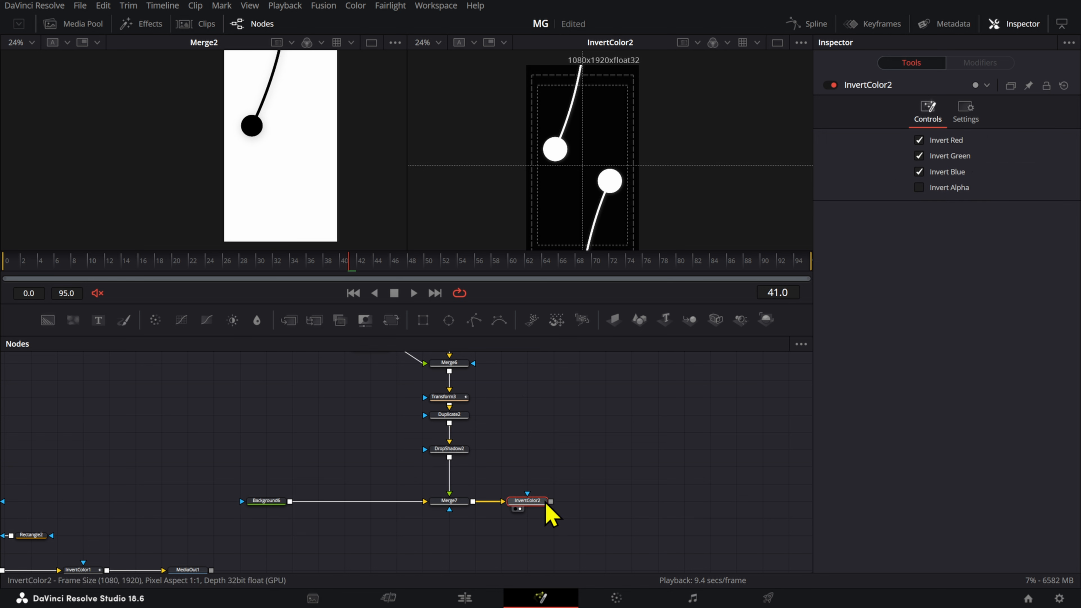
pyautogui.click(123, 268)
pyautogui.moveTo(123, 269)
pyautogui.mouseDown()
pyautogui.moveTo(92, 268)
pyautogui.moveTo(105, 268)
pyautogui.mouseUp()
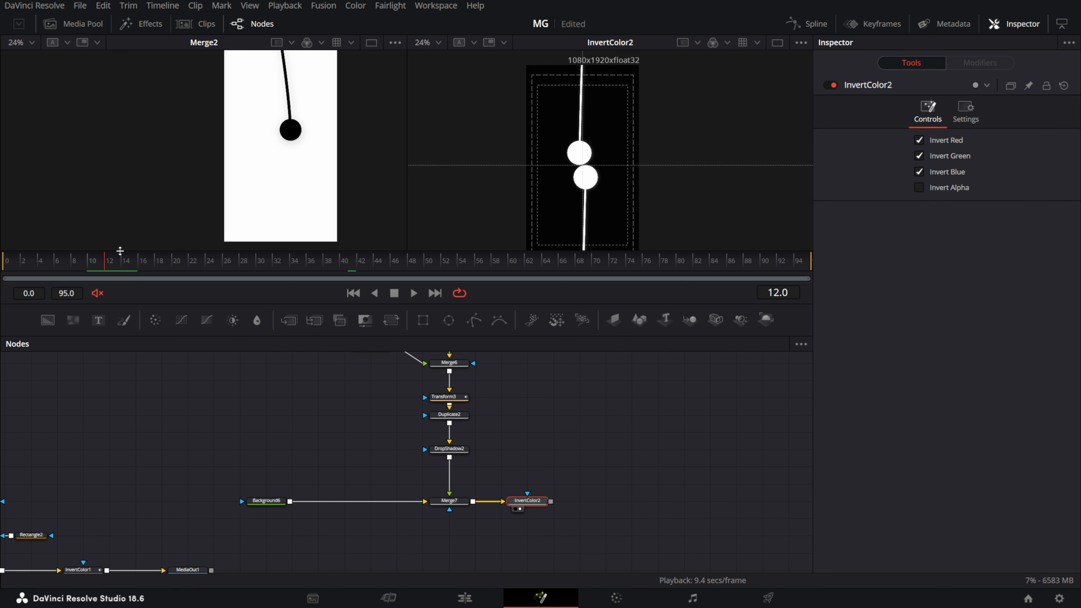
pyautogui.click(775, 43)
pyautogui.scroll(2, 392, 167)
pyautogui.moveTo(396, 166); pyautogui.dragTo(504, 147)
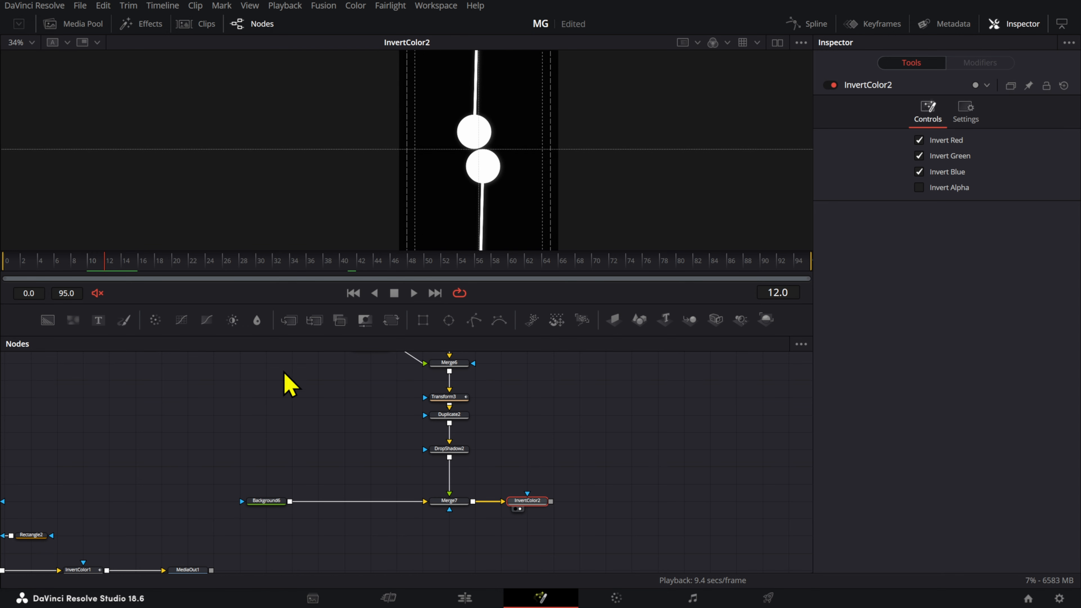
# - View MediaOut1 and step through the frames around frame 11 to check where its circles line up
pyautogui.moveTo(183, 428); pyautogui.dragTo(507, 391)
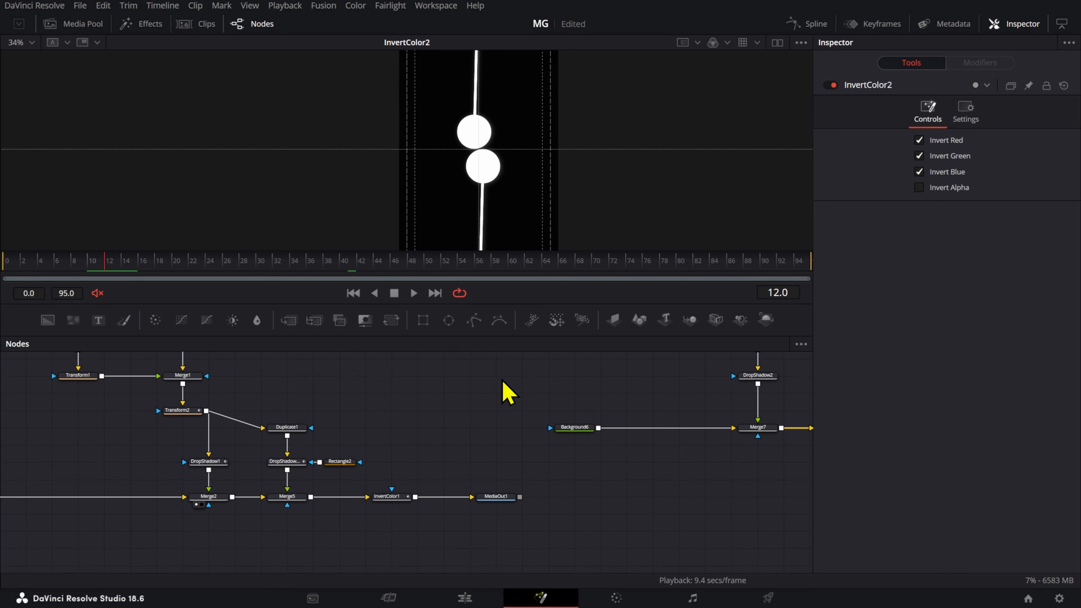
pyautogui.click(497, 498)
pyautogui.press('1')
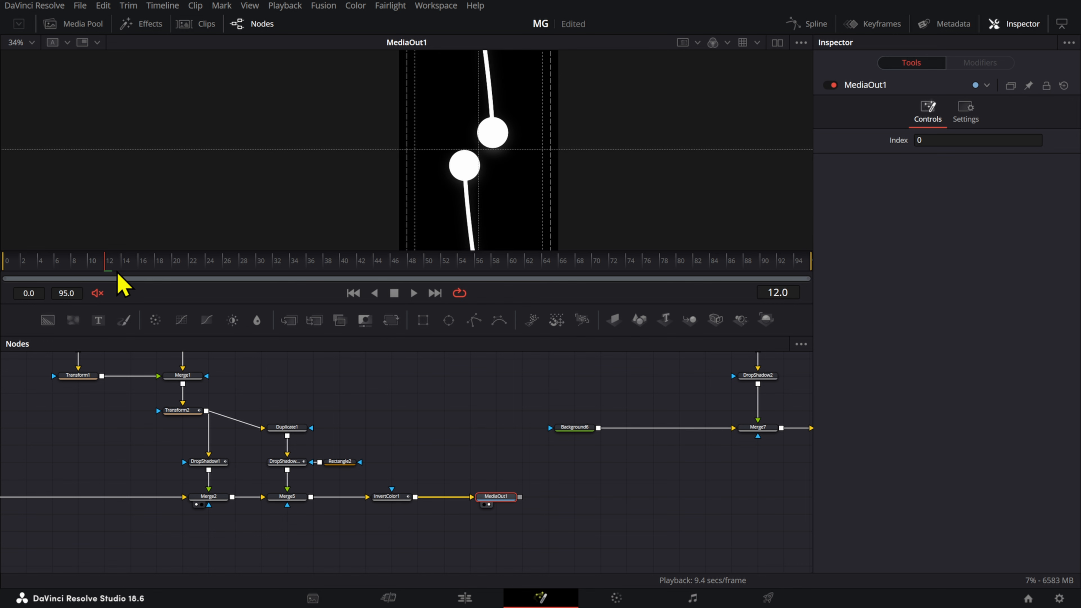
pyautogui.press('Right')
pyautogui.press('Left')
pyautogui.press('Left')
pyautogui.press('Left')
pyautogui.press('Right')
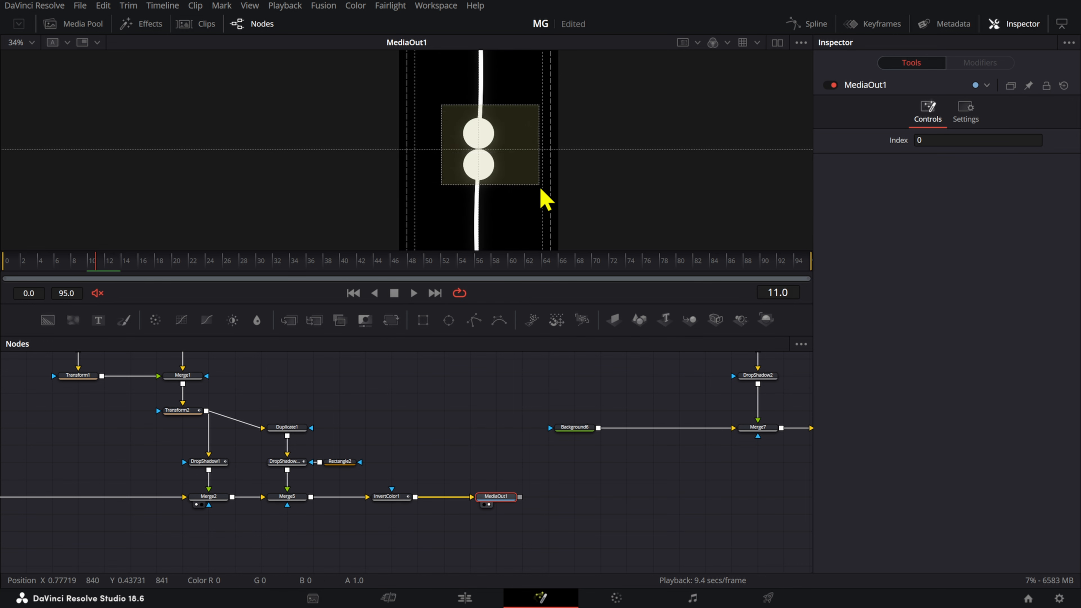
# - View InvertColor2 from frame 11 to 13 to compare the circles' alignment, and select Transform3, Duplicate2 and DropShadow2
pyautogui.moveTo(725, 445); pyautogui.dragTo(466, 471)
pyautogui.click(500, 458)
pyautogui.press('1')
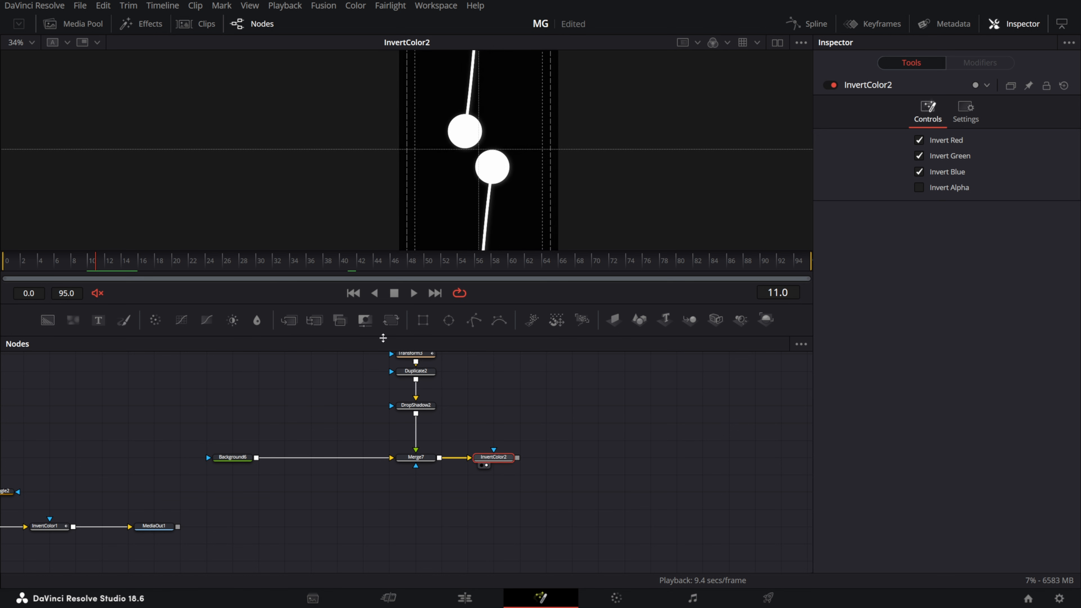
pyautogui.press('Right')
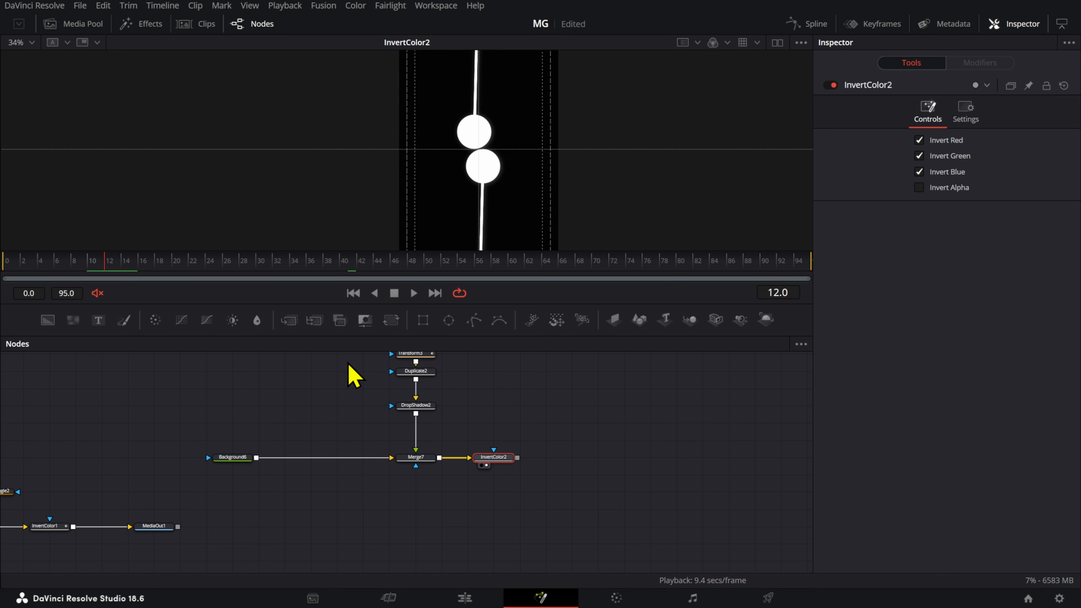
pyautogui.moveTo(472, 377); pyautogui.dragTo(429, 451)
pyautogui.press('Right')
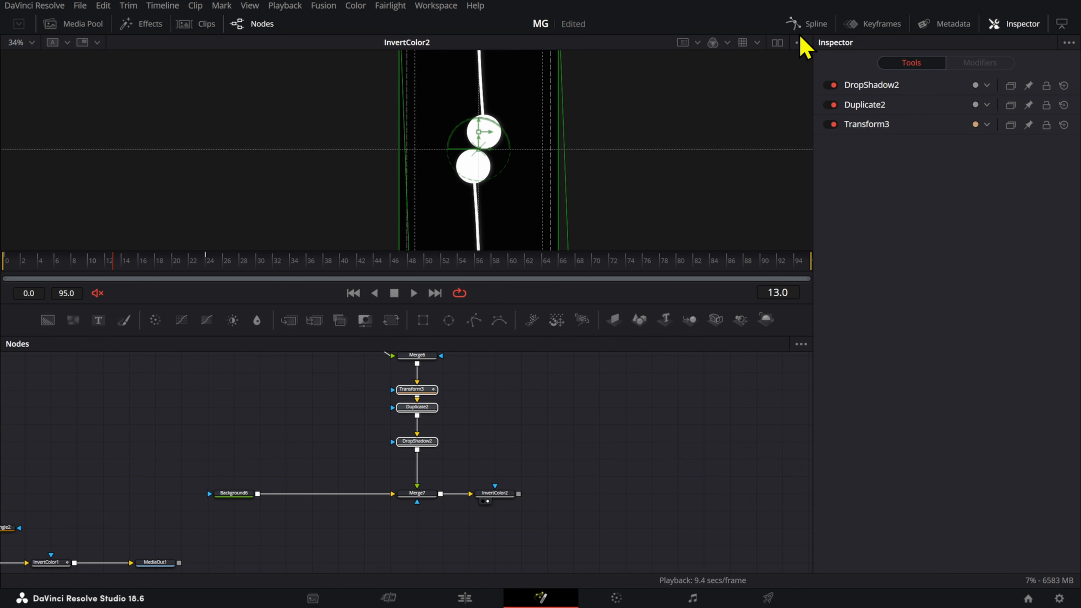
# - Select the nodes from Polygon2 down to Transform3 and select all their Polyline and Angle keyframes in the Spline editor
pyautogui.click(806, 25)
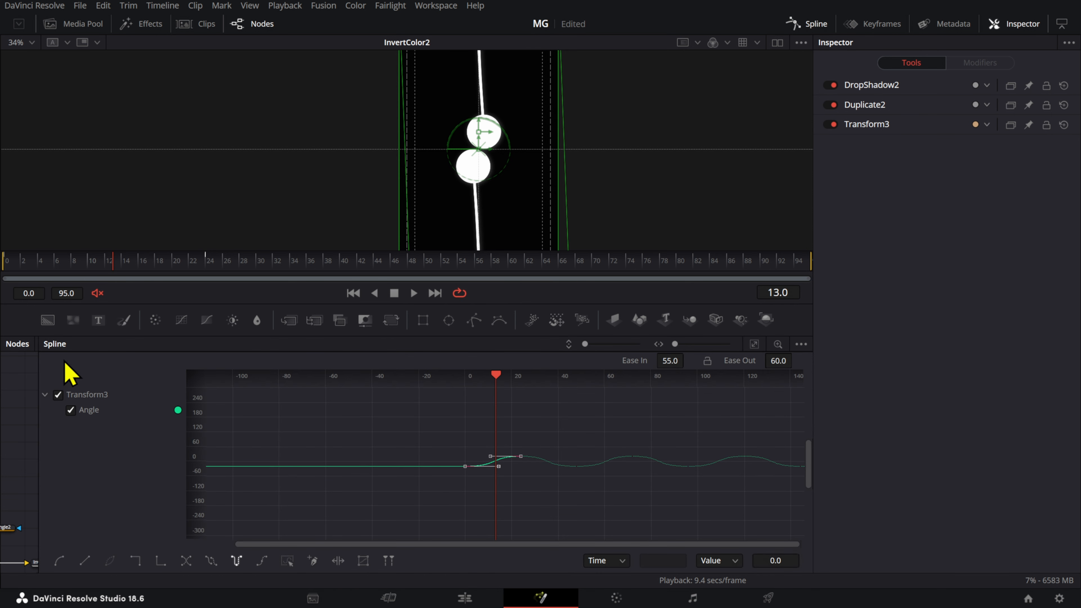
pyautogui.click(808, 31)
pyautogui.scroll(4, 398, 498)
pyautogui.moveTo(476, 377); pyautogui.dragTo(426, 514)
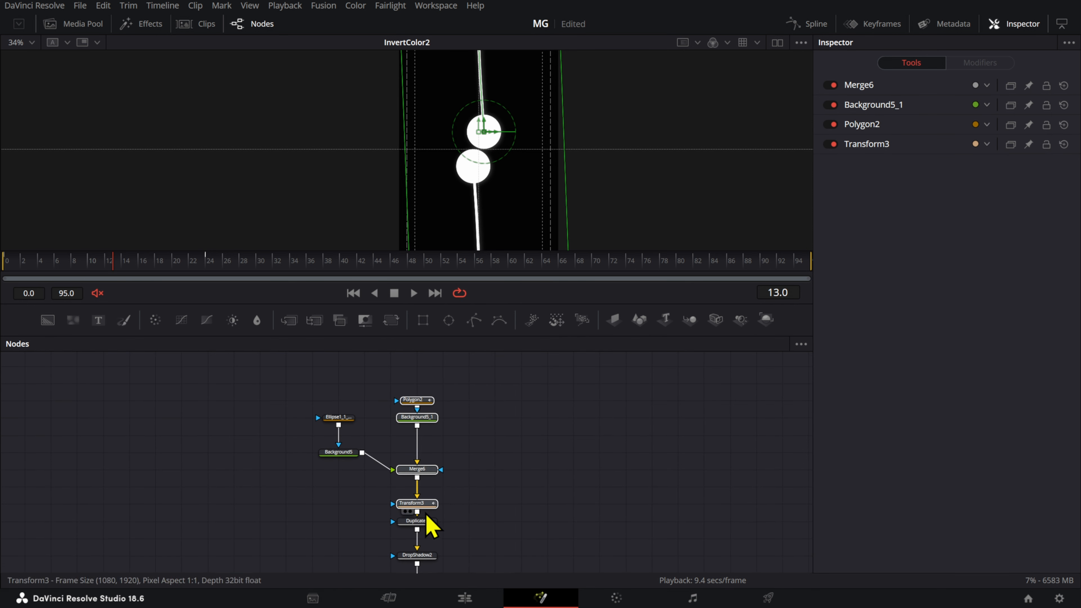
pyautogui.click(818, 22)
pyautogui.scroll(1, 535, 449)
pyautogui.scroll(-1, 537, 447)
pyautogui.moveTo(558, 392); pyautogui.dragTo(424, 483)
# - At frame 12, set the selected keyframes' Ease In to 60.8 and Ease Out to 61.8 to align the circles
pyautogui.press('Left')
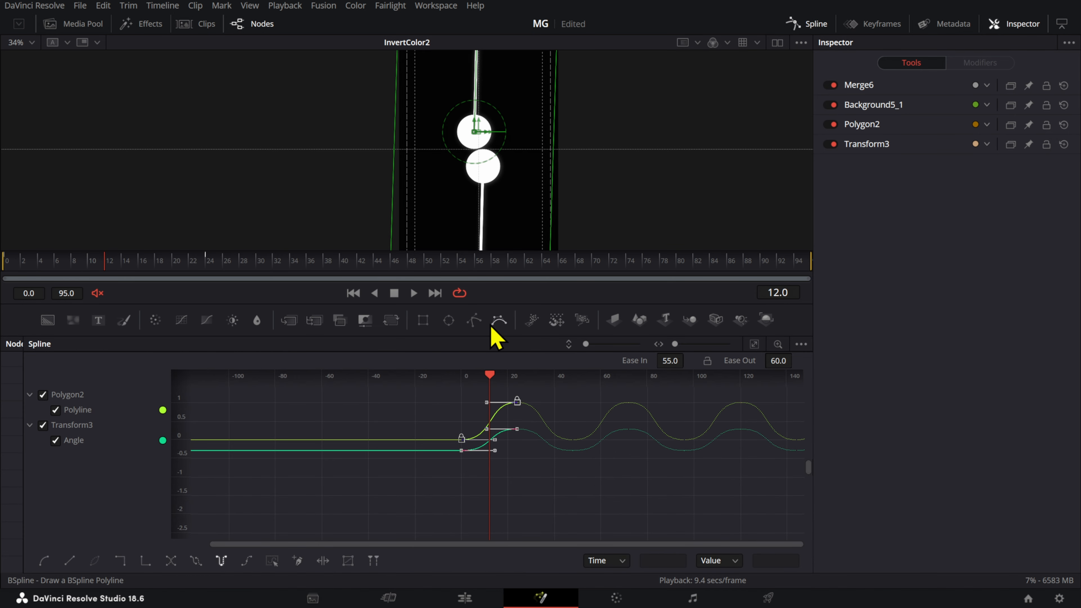
pyautogui.press('Left')
pyautogui.press('Right')
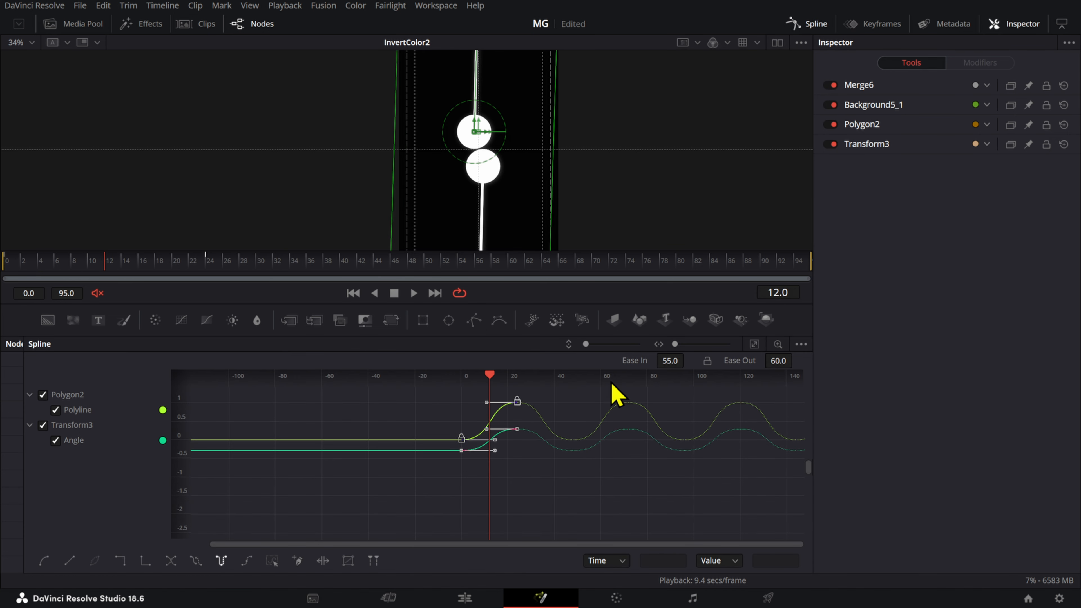
pyautogui.moveTo(665, 361); pyautogui.dragTo(688, 361)
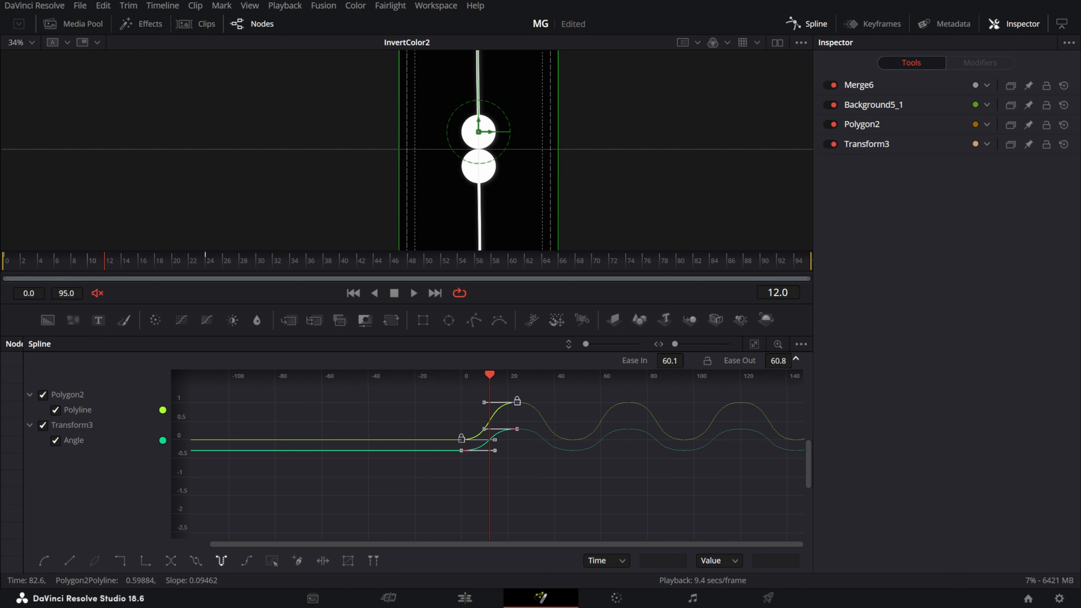
pyautogui.moveTo(796, 359); pyautogui.dragTo(797, 359)
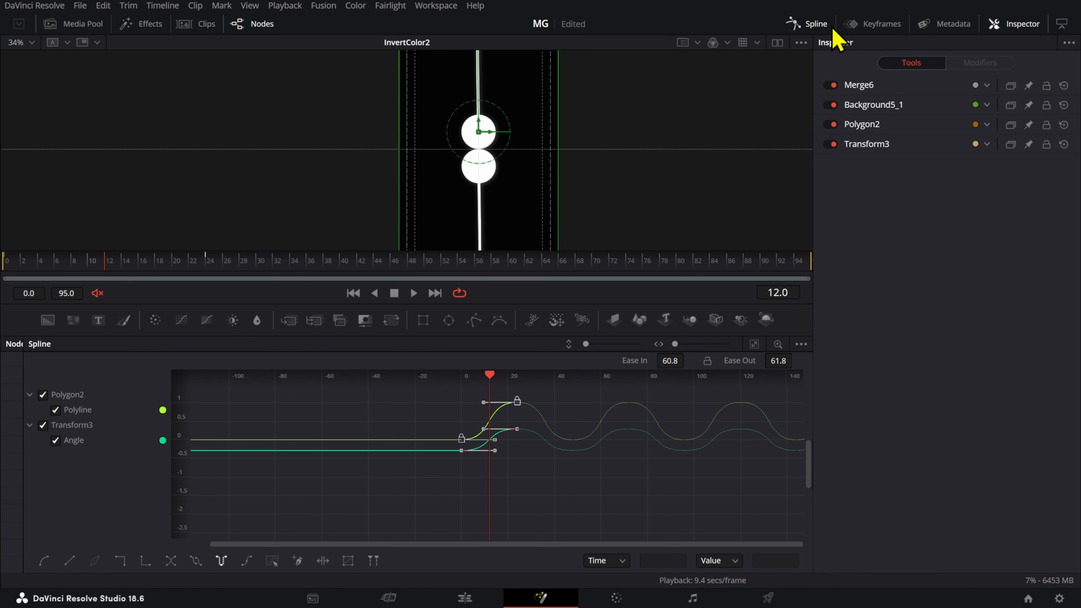
pyautogui.click(802, 25)
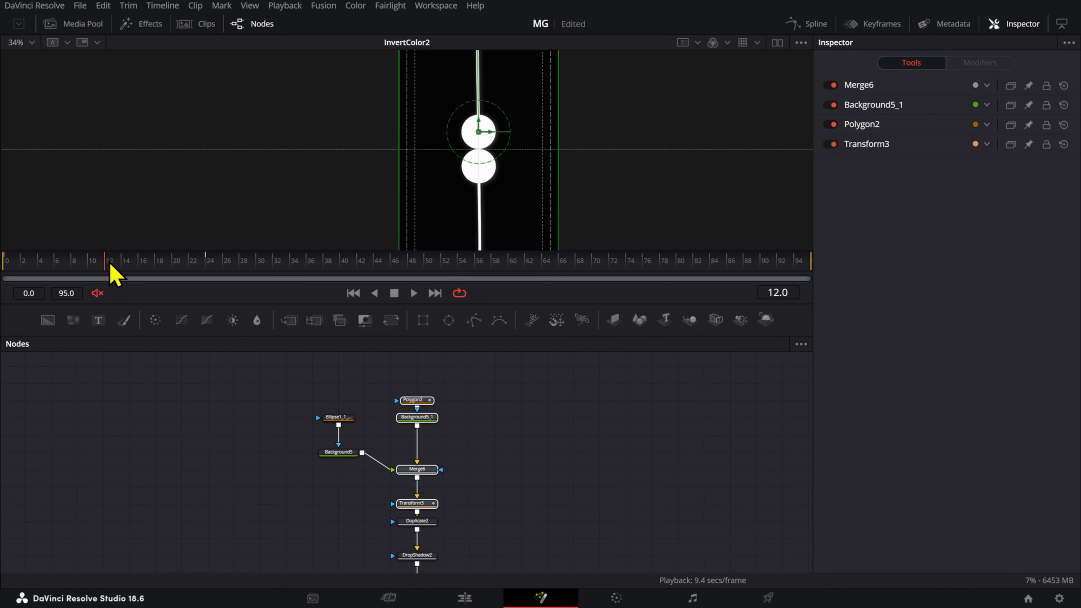
# - Play the composition to check the swing with the adjusted easing
pyautogui.press('space')
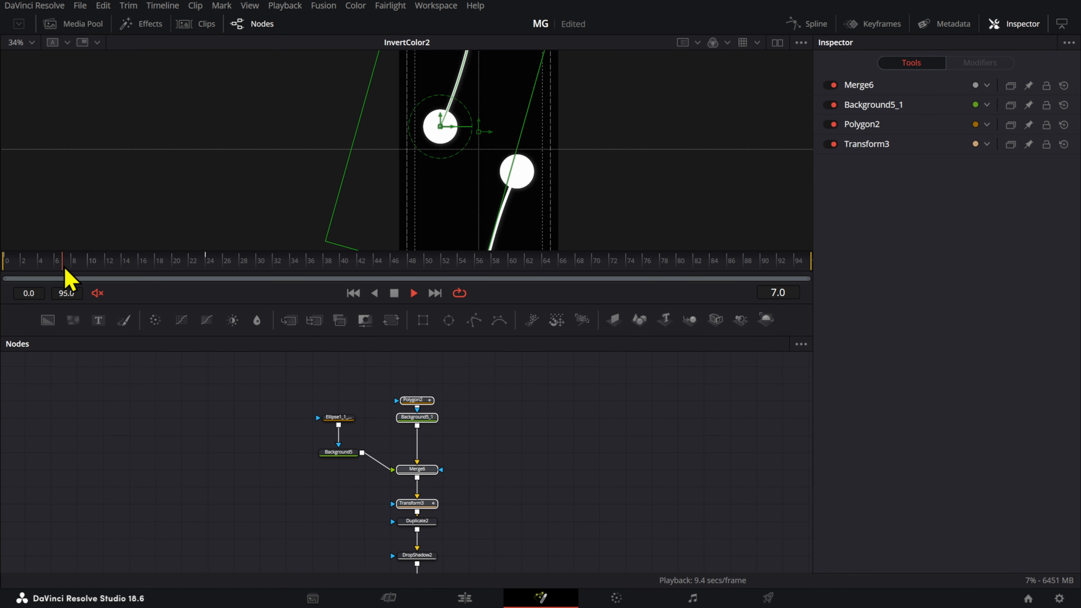
pyautogui.press('space')
pyautogui.scroll(-3, 553, 518)
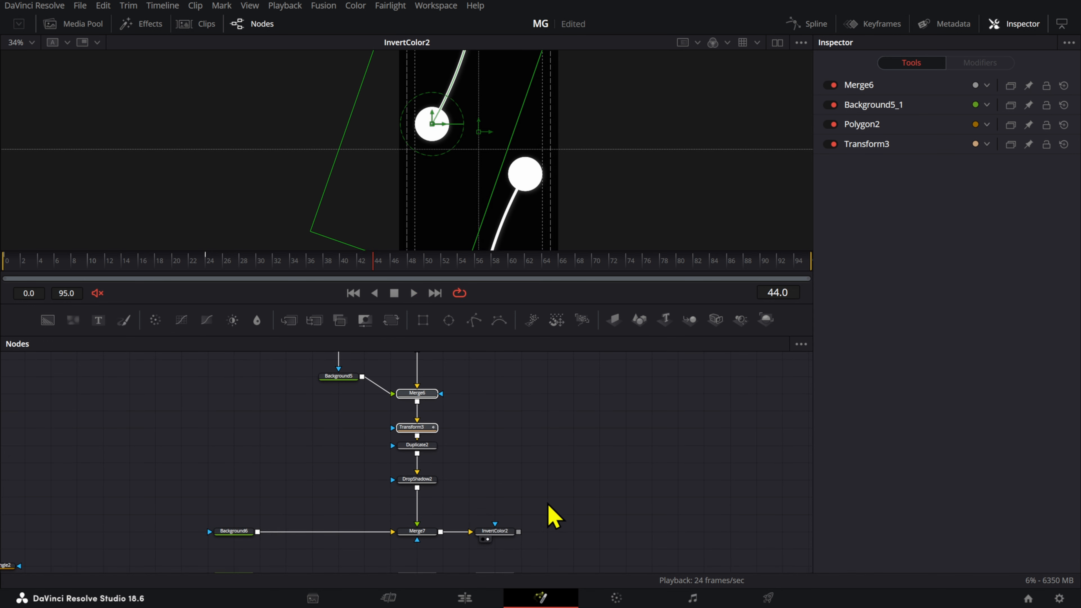
# - Keyframe InvertColor2's Blend at frame 12 with a value of 0
pyautogui.click(503, 531)
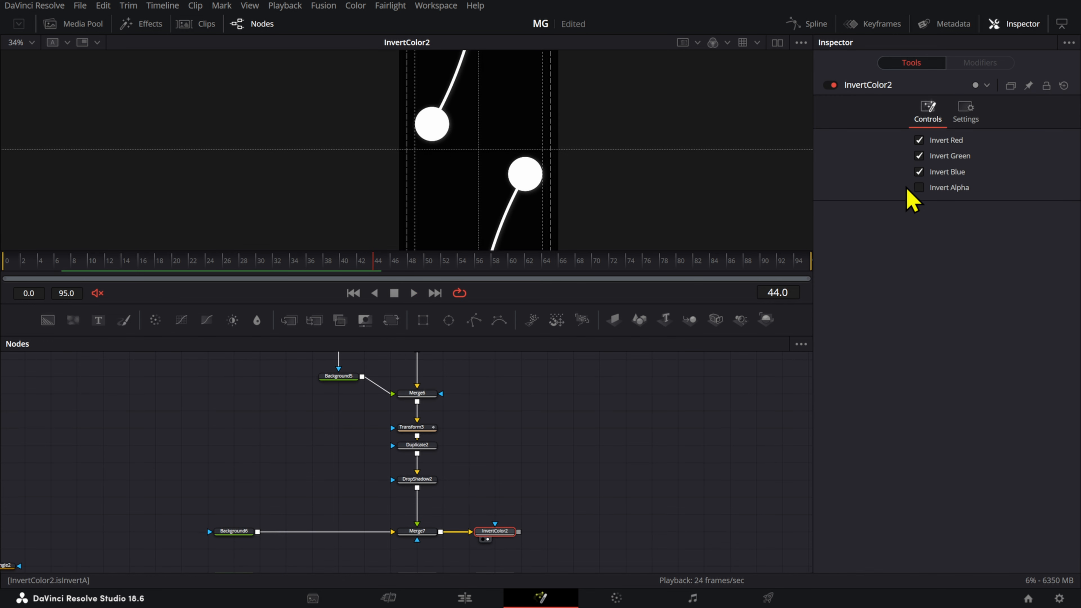
pyautogui.click(920, 188)
pyautogui.click(919, 188)
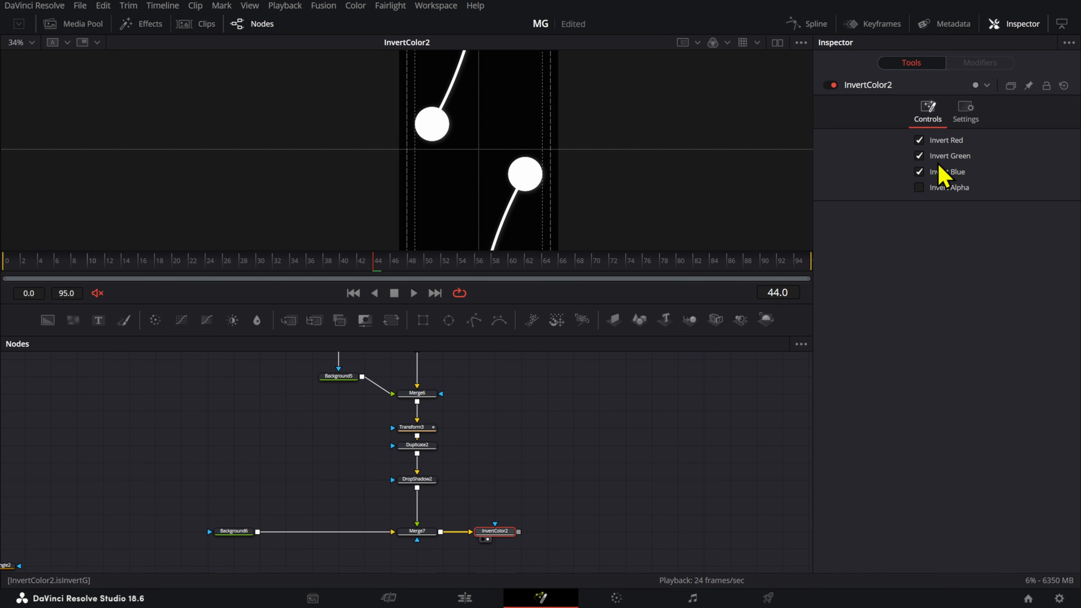
pyautogui.click(963, 113)
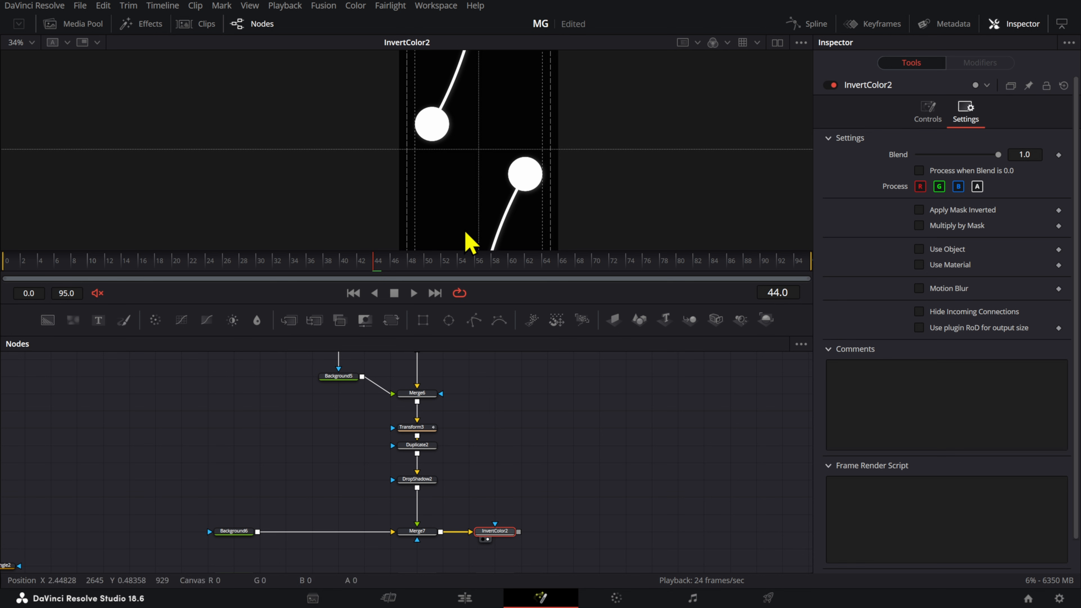
pyautogui.moveTo(164, 268); pyautogui.dragTo(109, 285)
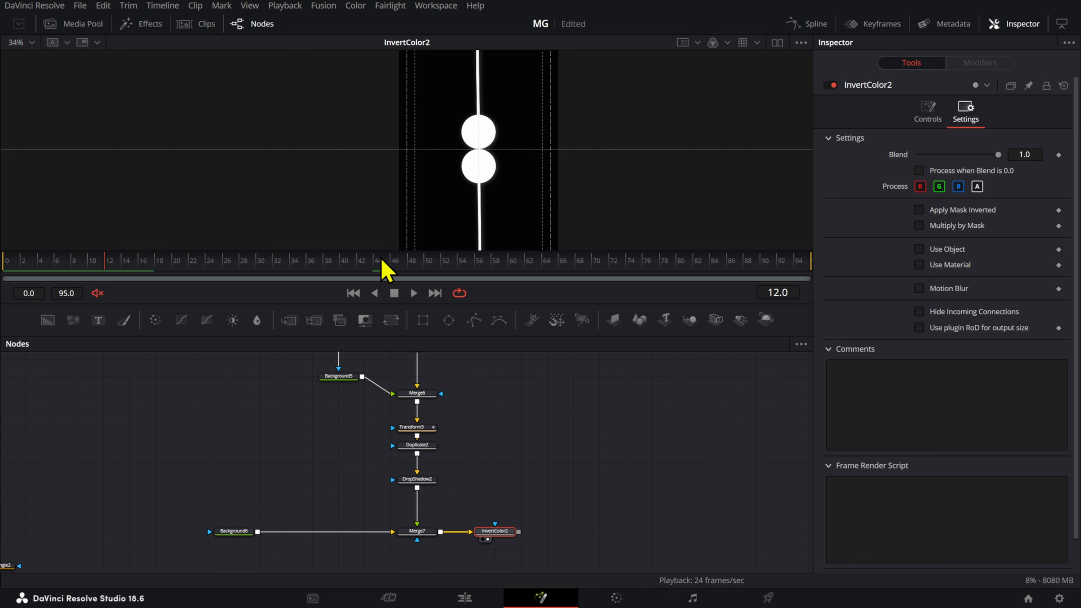
pyautogui.click(1059, 155)
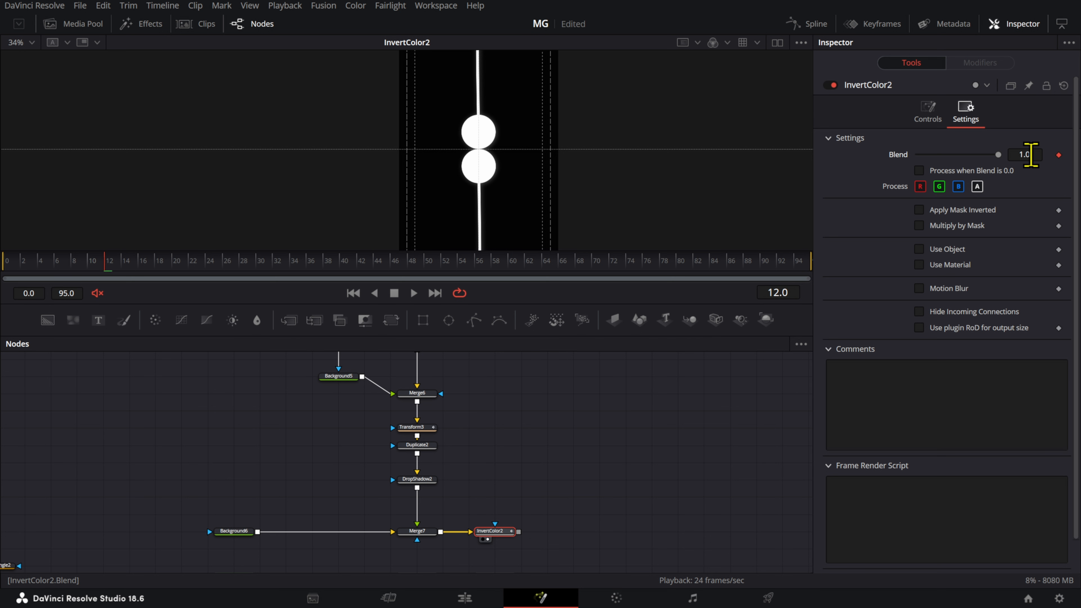
pyautogui.doubleClick(1031, 155)
pyautogui.write('0')
pyautogui.press('Return')
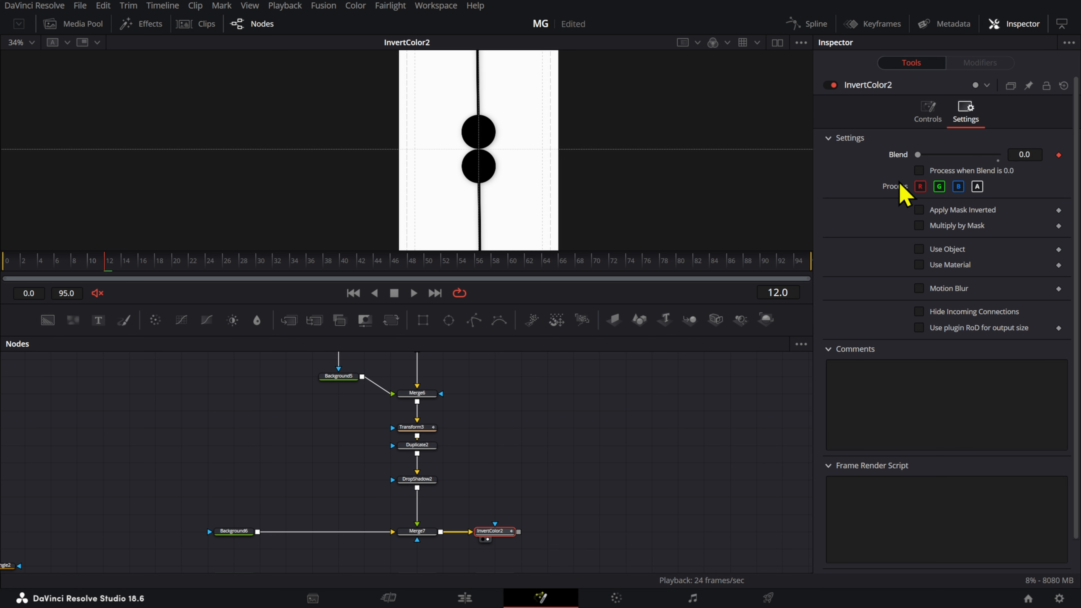
# - Set InvertColor2's Blend to 1 at frame 13
pyautogui.press('Right')
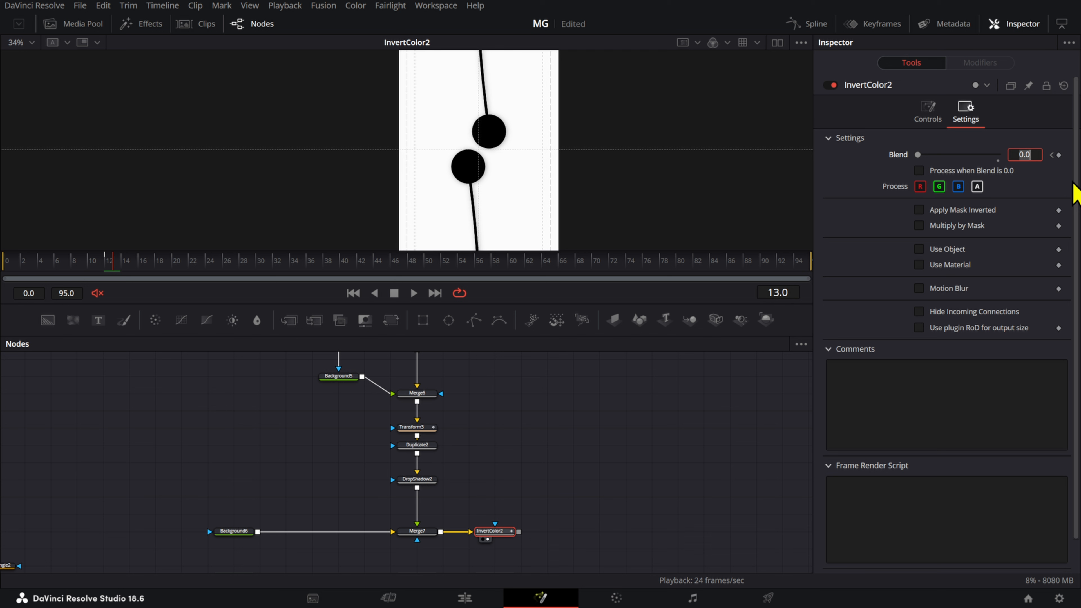
pyautogui.write('1')
pyautogui.press('Return')
# - Add a keyframe holding InvertColor2's Blend at 1 on frame 36 and set it to 0 on frame 37
pyautogui.click(162, 254)
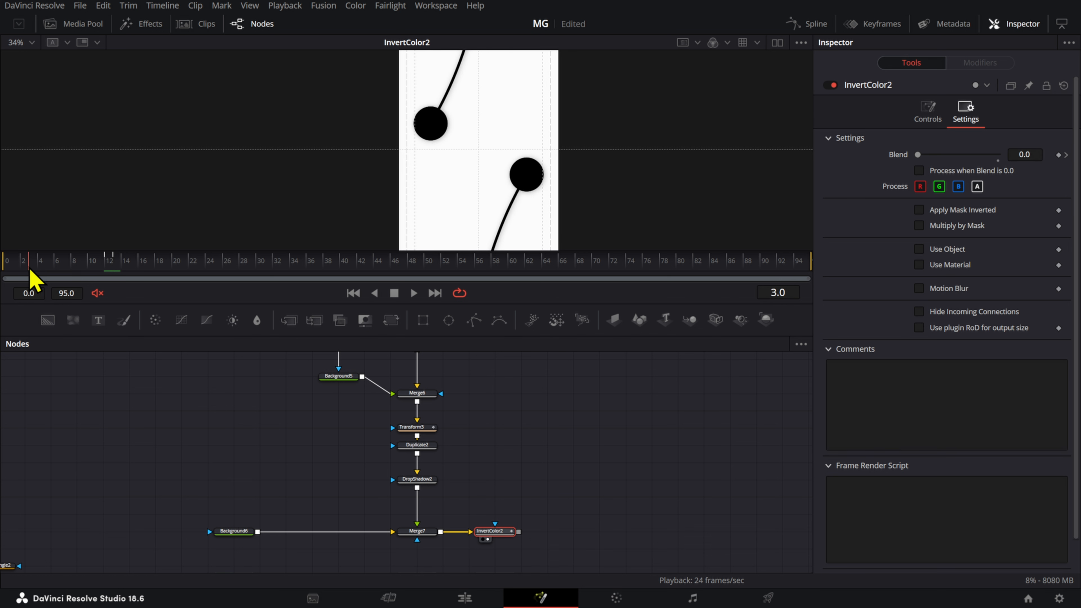
pyautogui.moveTo(162, 269); pyautogui.dragTo(209, 268)
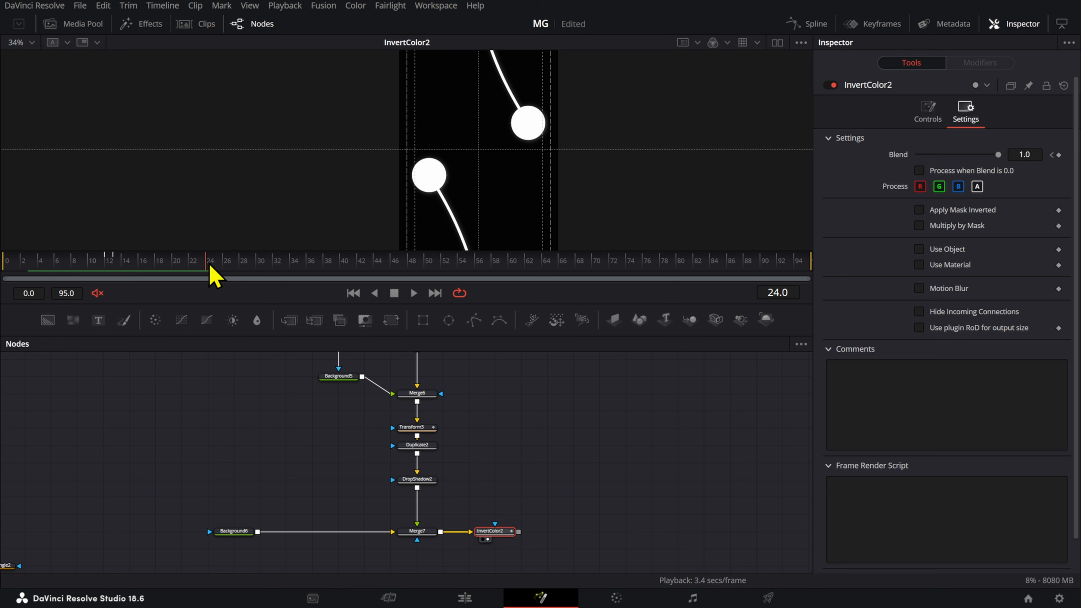
pyautogui.moveTo(219, 269); pyautogui.dragTo(311, 268)
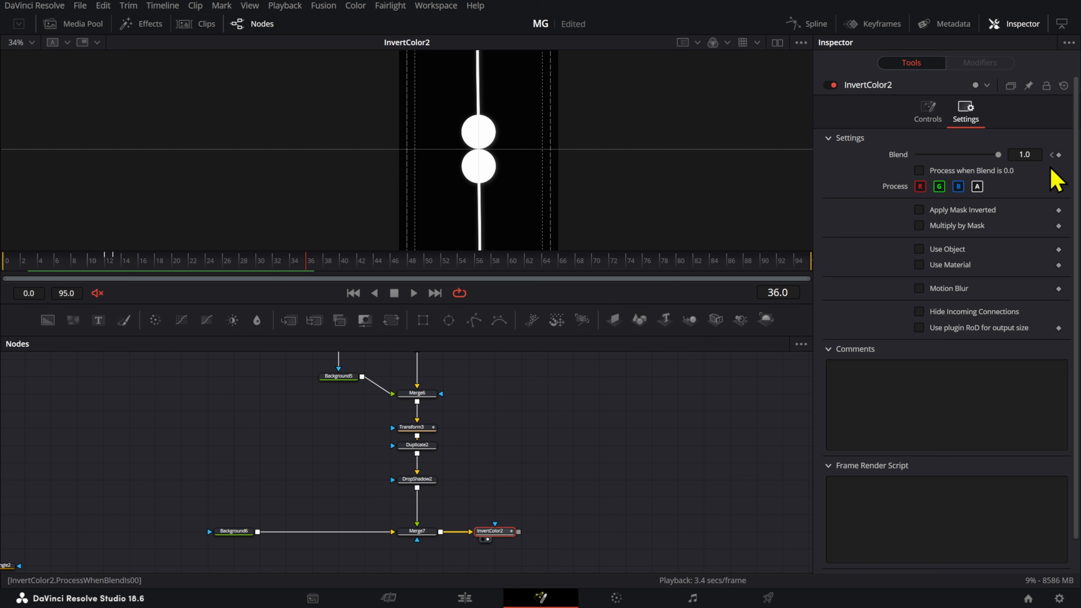
pyautogui.click(1058, 154)
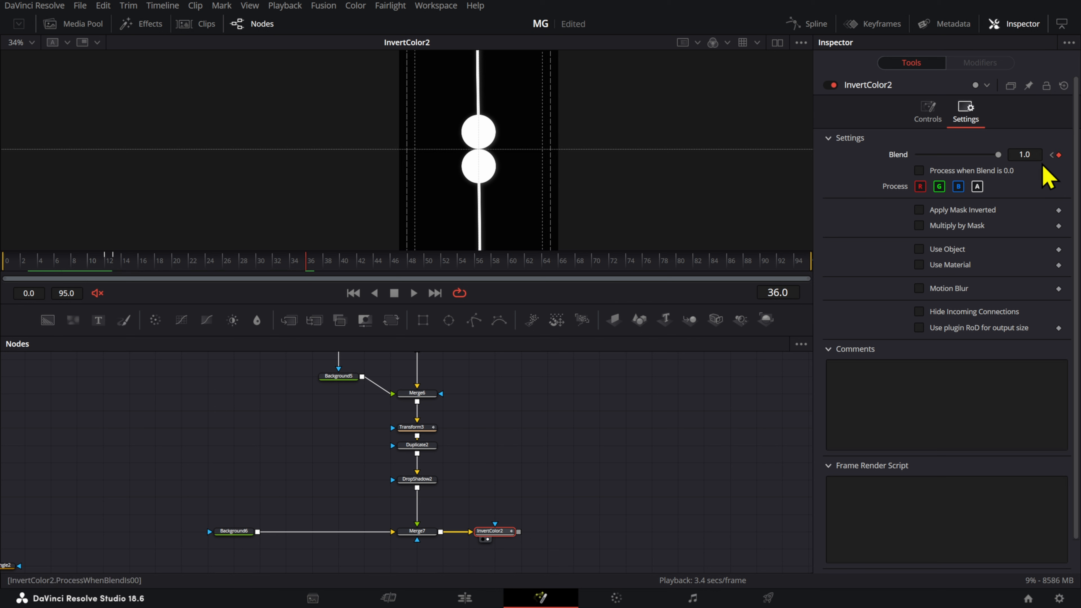
pyautogui.press('Right')
pyautogui.write('0')
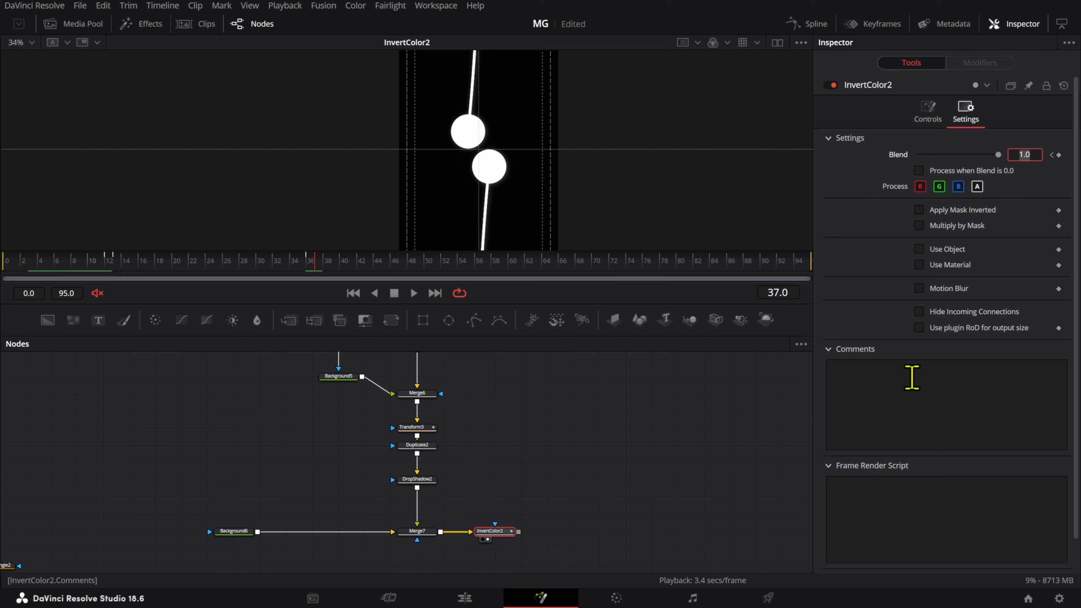
pyautogui.press('Return')
# - Play InvertColor2's output to check when the colours switch as the circles pass
pyautogui.press('space')
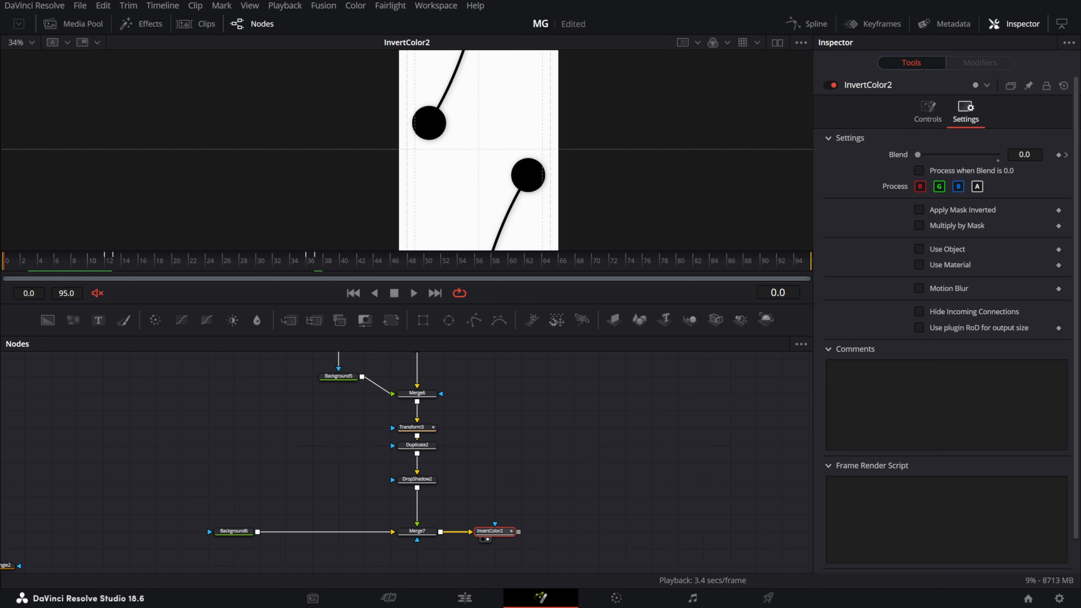
pyautogui.click(181, 258)
pyautogui.press('space')
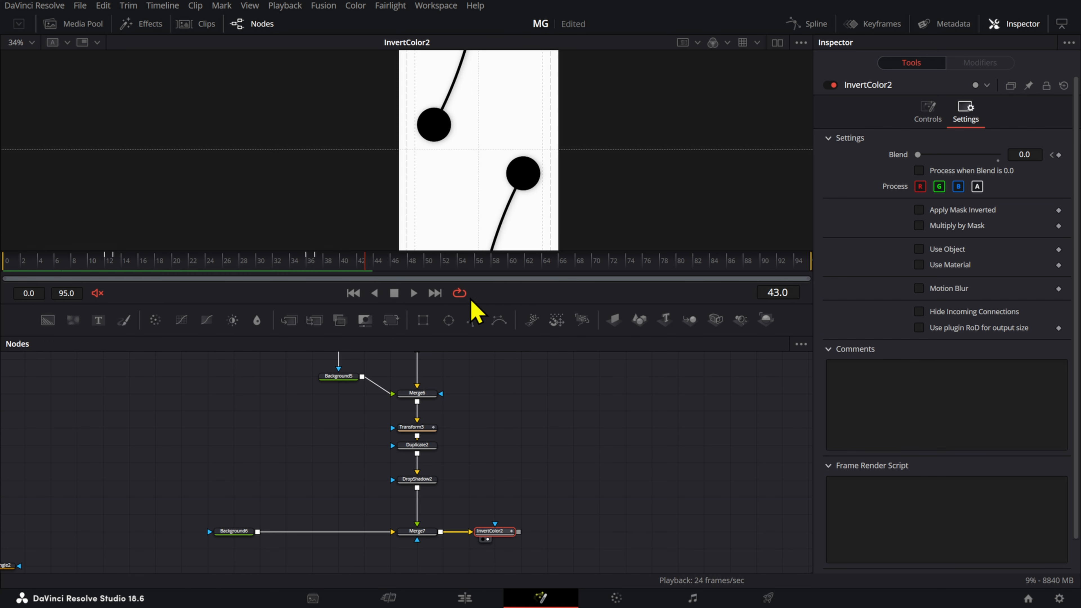
# - Open InvertColor2's Blend curve in the Spline editor and examine its keyframes between frames 12 and 37
pyautogui.click(808, 23)
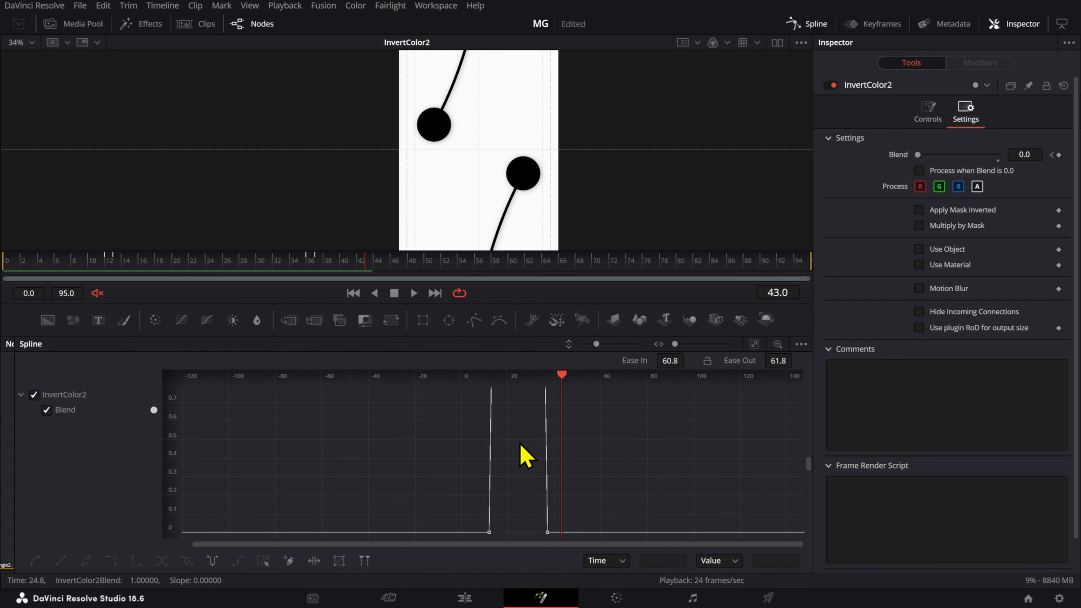
pyautogui.click(755, 344)
pyautogui.scroll(-2, 725, 445)
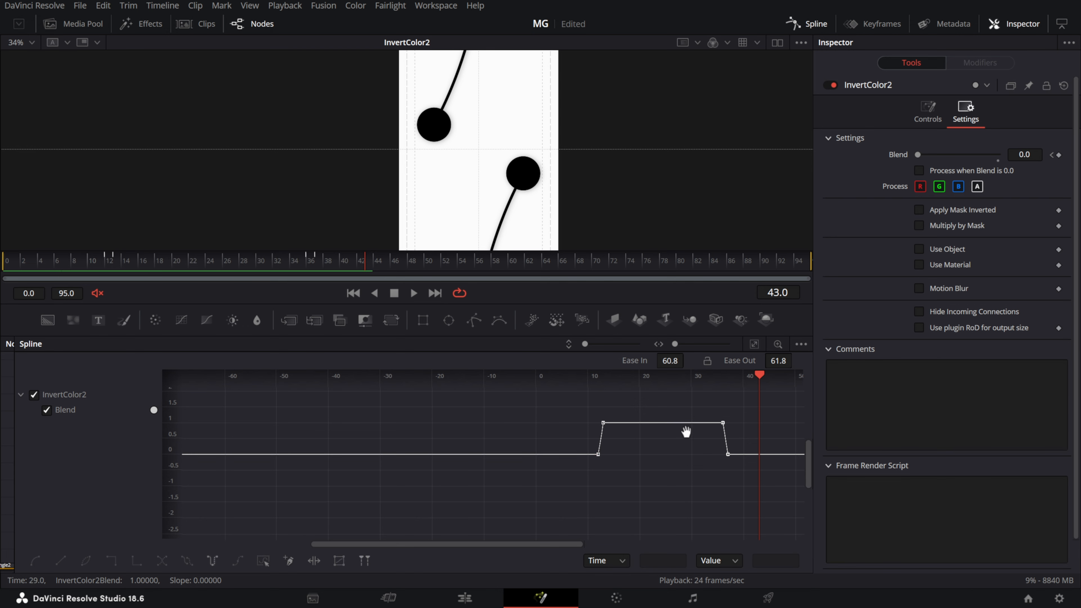
pyautogui.moveTo(686, 432); pyautogui.dragTo(308, 437)
pyautogui.moveTo(418, 401); pyautogui.dragTo(141, 483)
pyautogui.moveTo(328, 500); pyautogui.dragTo(519, 480)
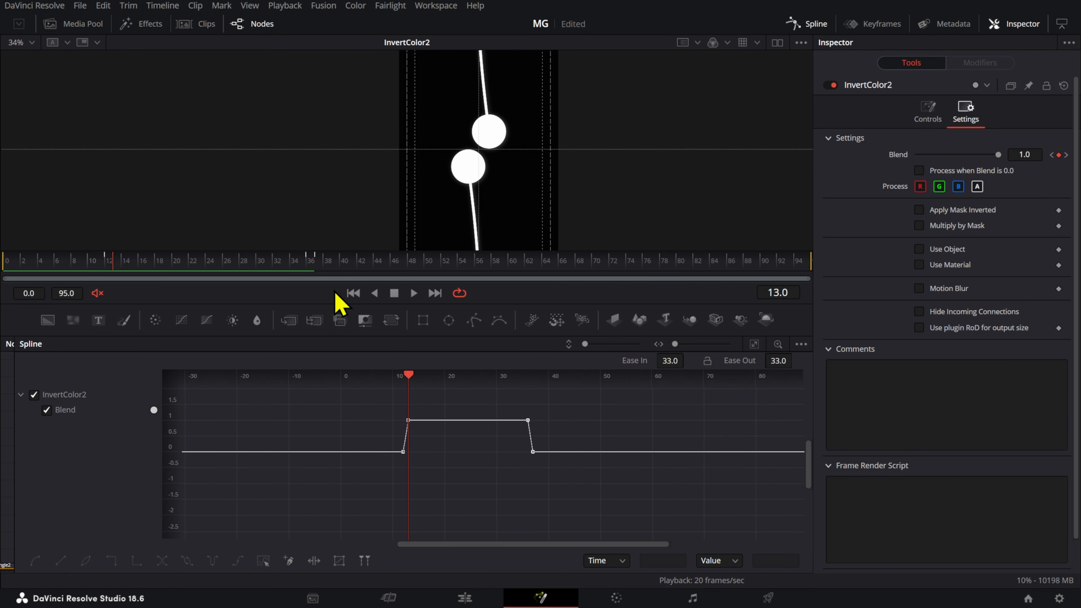
# - Add a Blend keyframe of 0 at frame 60 and loop all of InvertColor2's Blend keyframes
pyautogui.moveTo(308, 261); pyautogui.dragTo(518, 290)
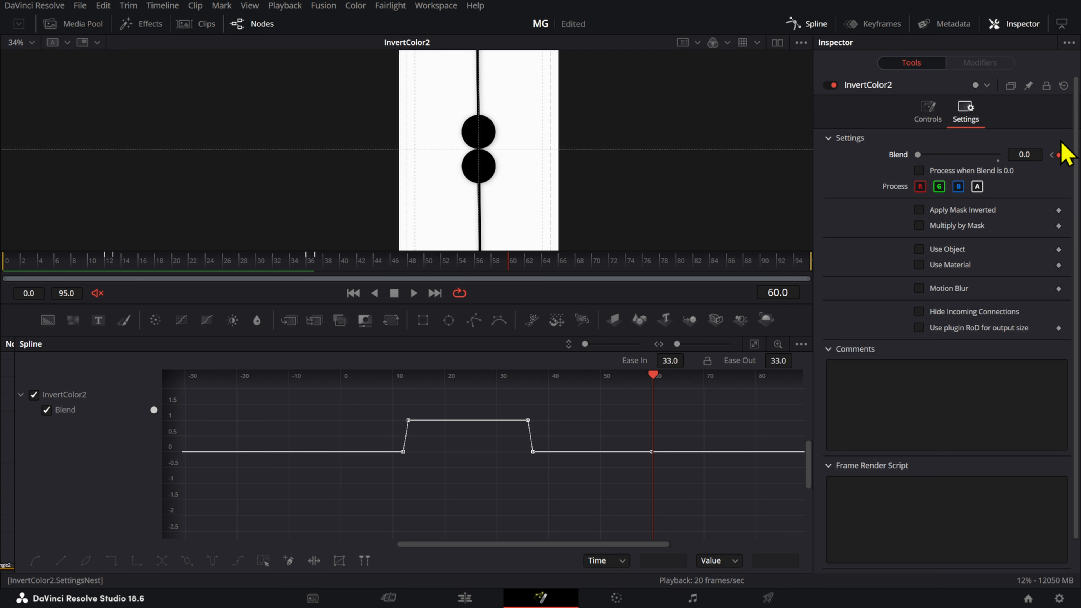
pyautogui.moveTo(700, 400); pyautogui.dragTo(312, 534)
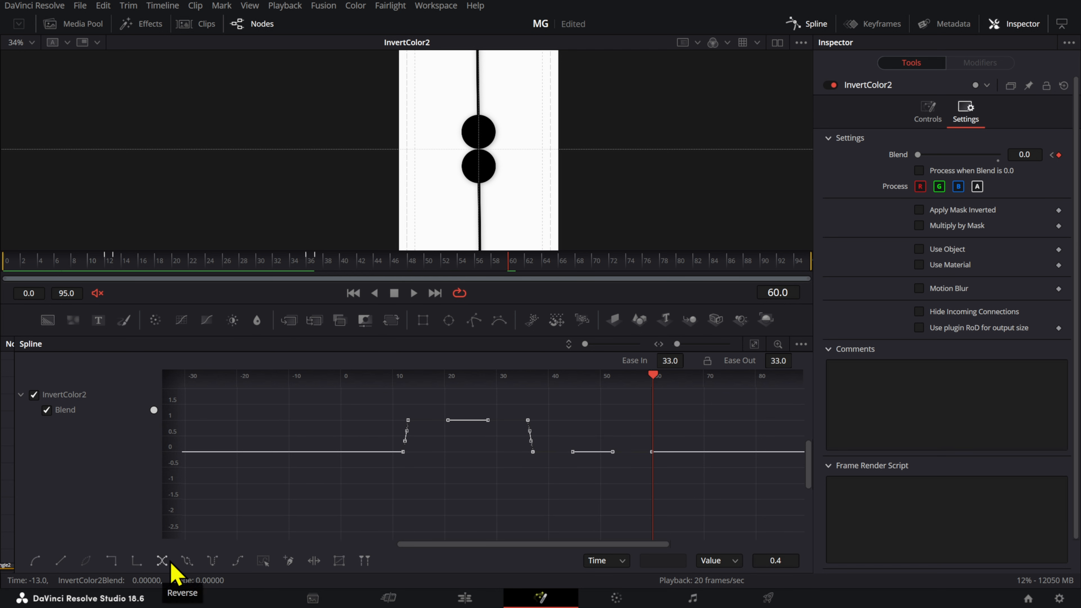
pyautogui.click(188, 561)
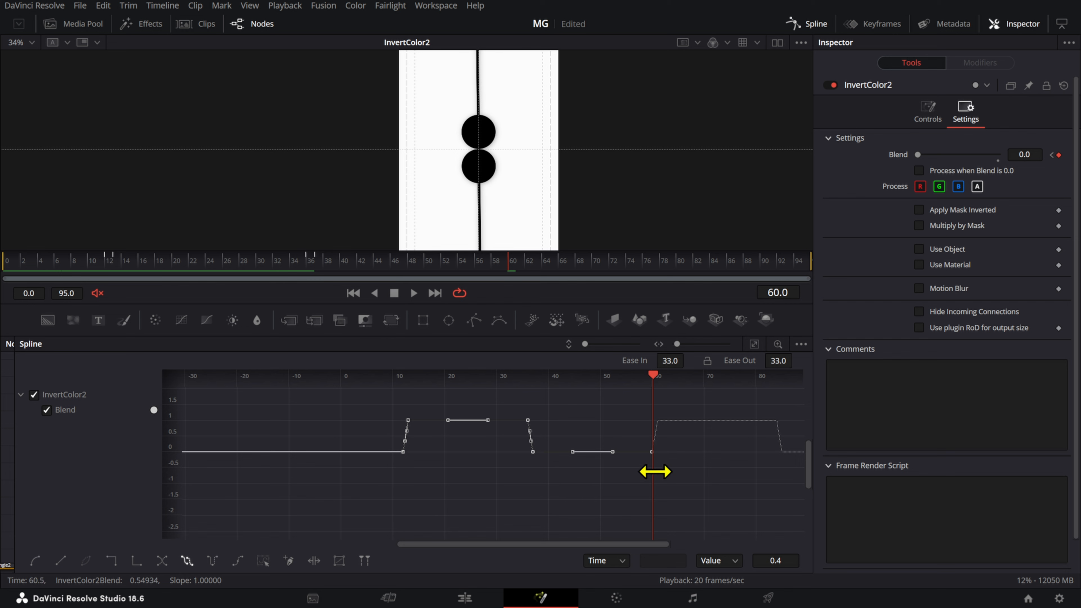
pyautogui.click(681, 498)
# - Play the composition and check how the looped Blend curve repeats beyond frame 60
pyautogui.press('space')
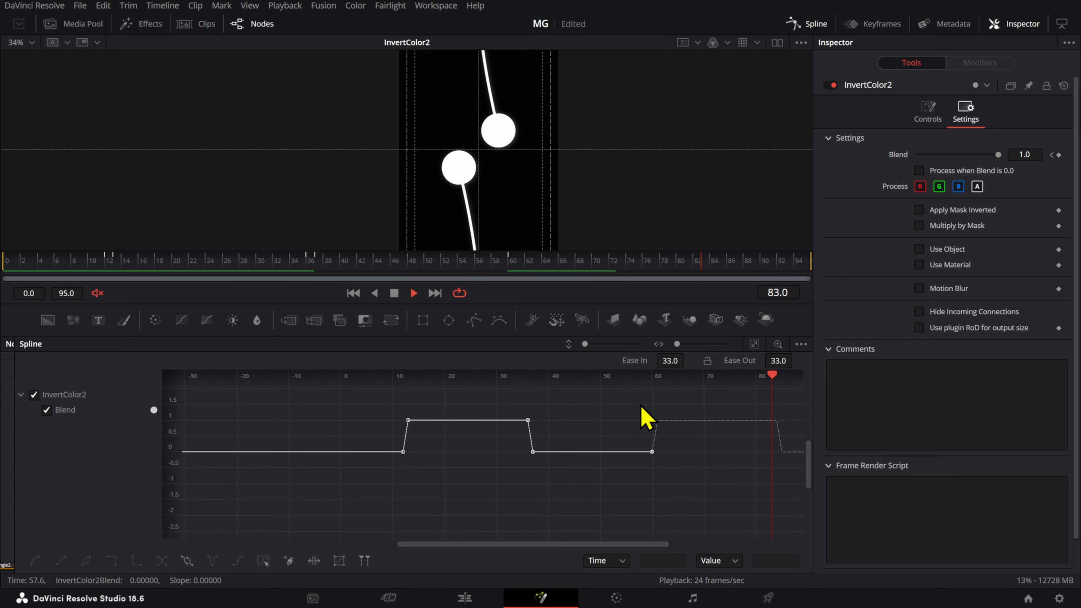
pyautogui.scroll(-5, 518, 486)
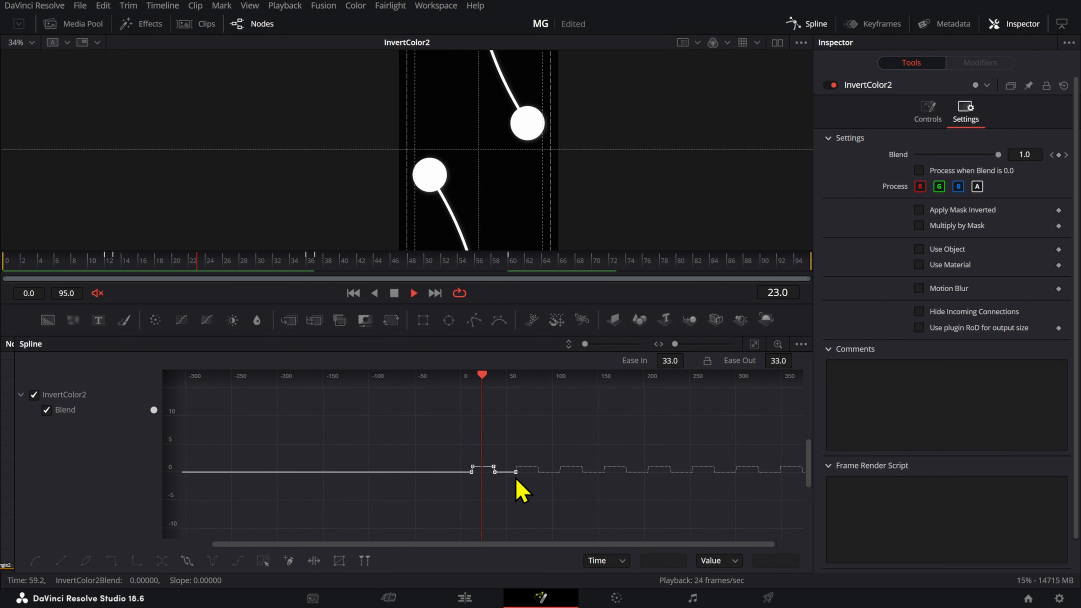
pyautogui.scroll(-3, 623, 454)
pyautogui.scroll(4, 623, 453)
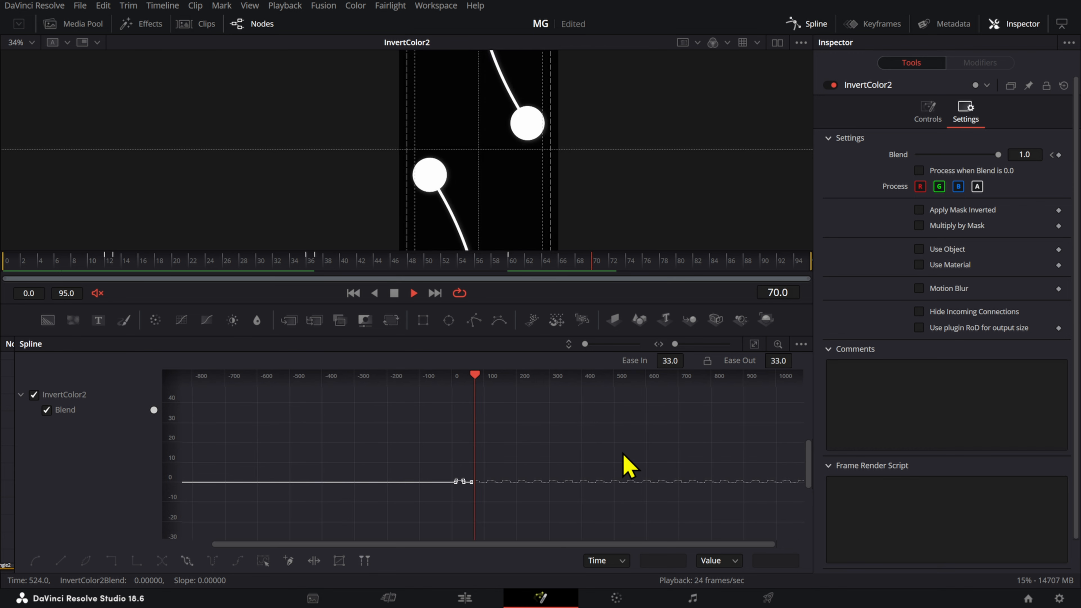
pyautogui.scroll(-2, 507, 200)
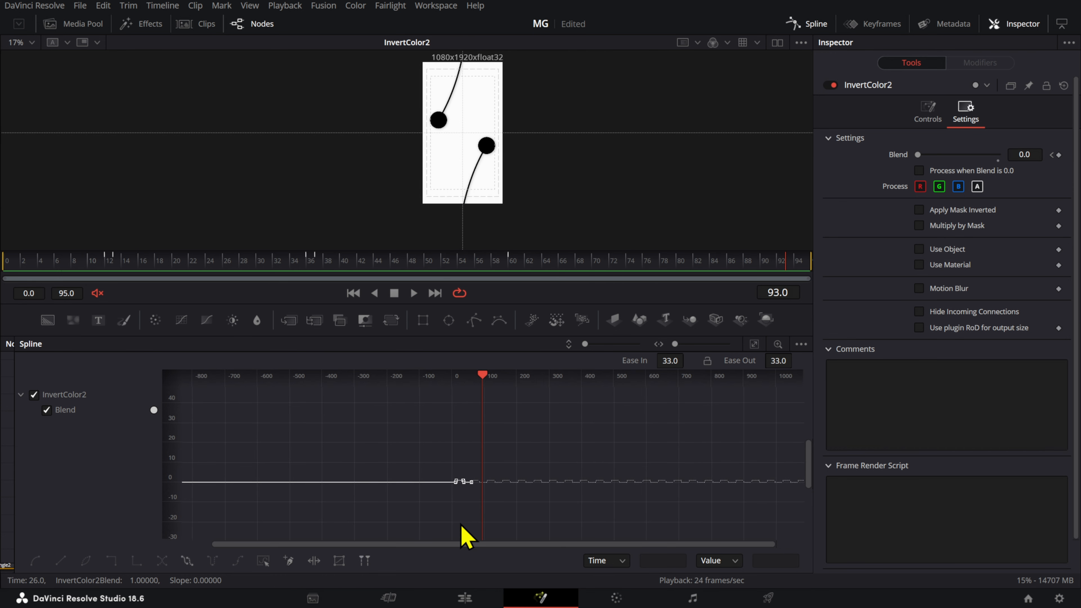
# - Switch to the Edit page and play the STEP 1 clip from its start
pyautogui.click(464, 596)
pyautogui.click(165, 374)
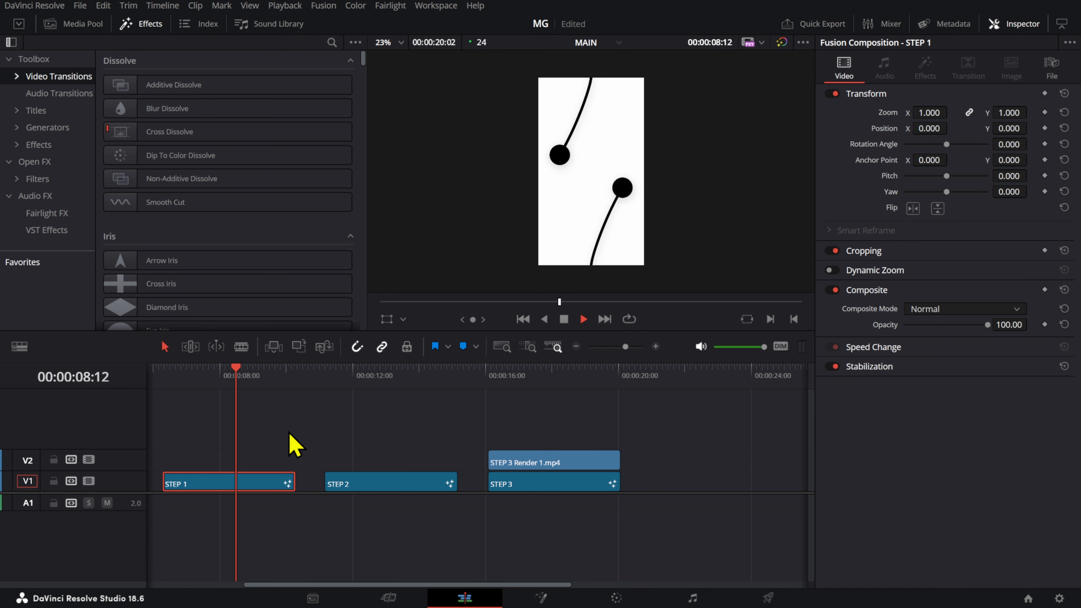
pyautogui.press('space')
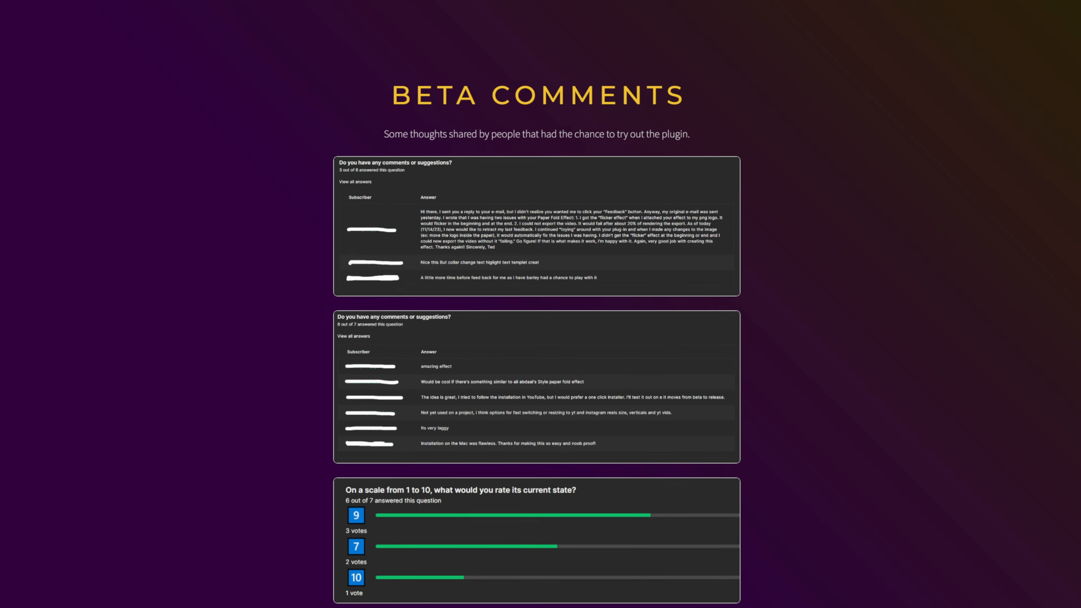
# - Look through the beta comments, survey ratings and included sets on the Paper Fold FX plugin page
pyautogui.scroll(-5, 537, 324)
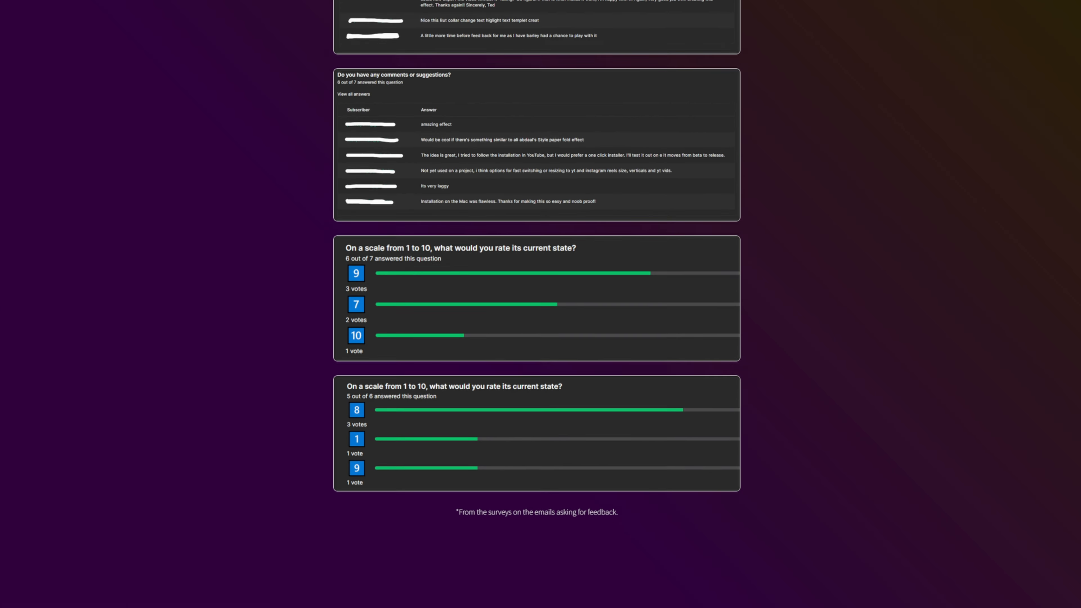
pyautogui.scroll(-5, 537, 323)
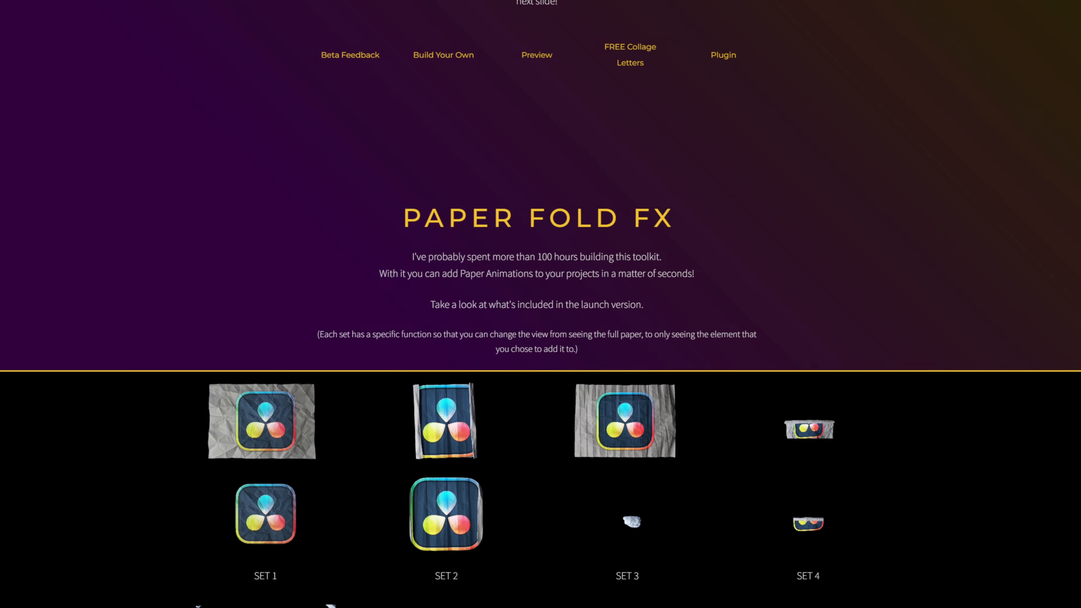
pyautogui.scroll(-10, 540, 304)
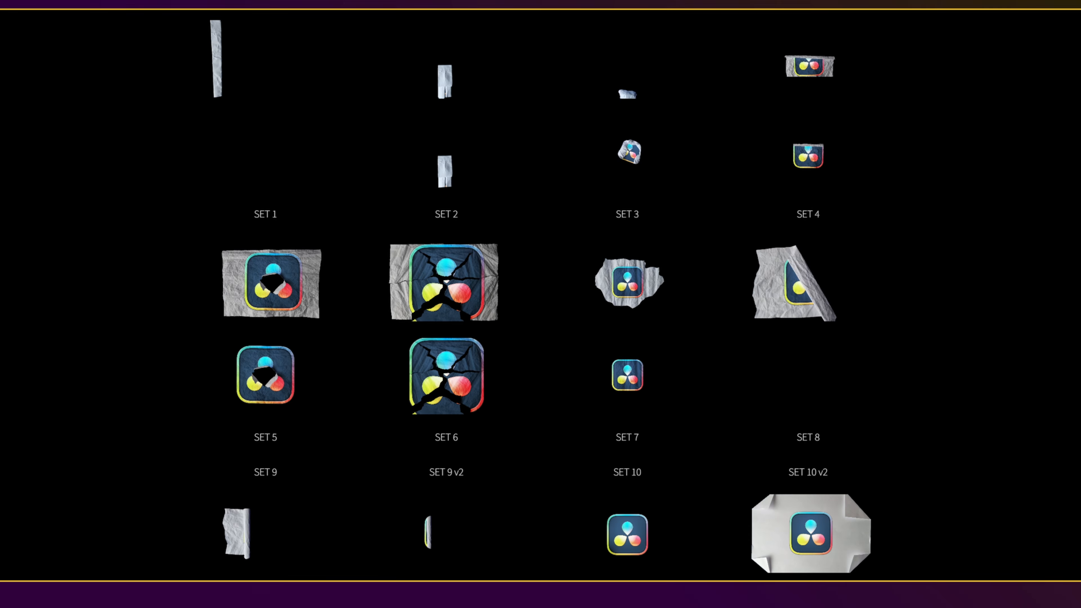
pyautogui.scroll(-6, 540, 304)
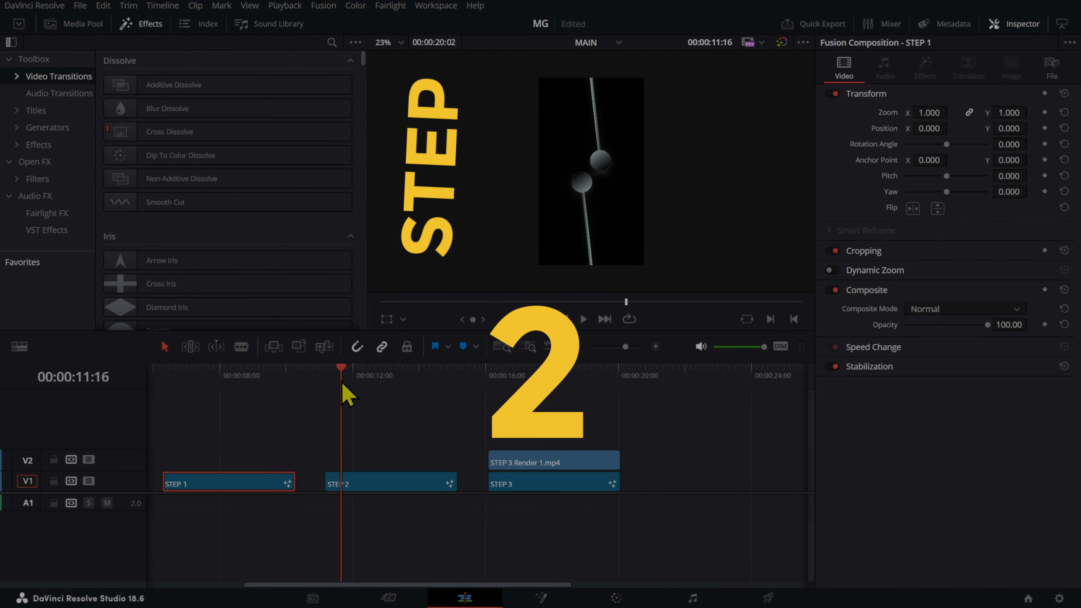
# - Select the STEP 2 clip at its start and open its composition on the Fusion page
pyautogui.press('Up')
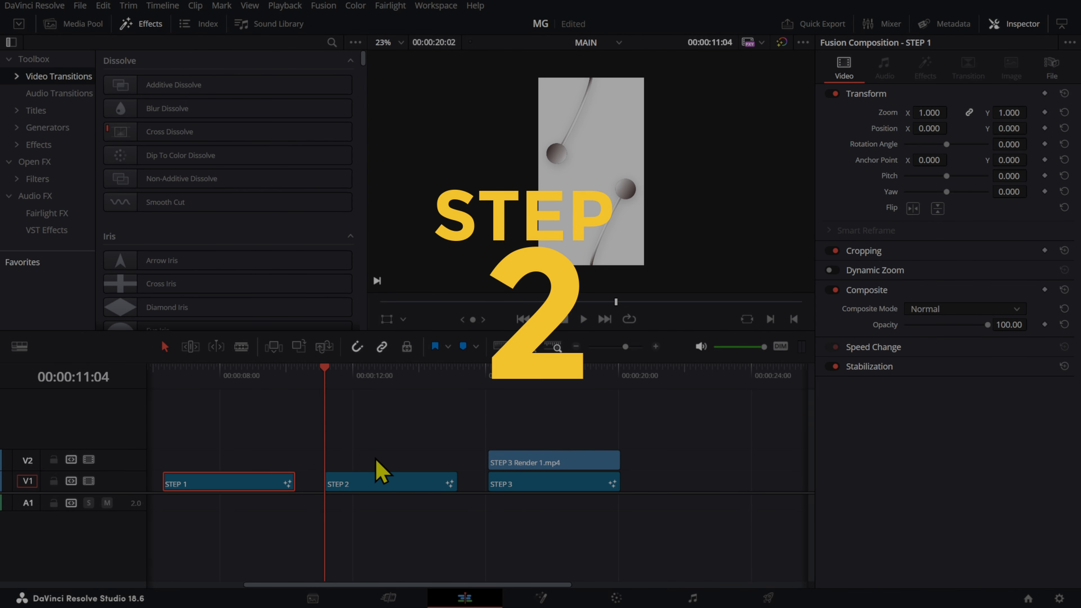
pyautogui.click(377, 480)
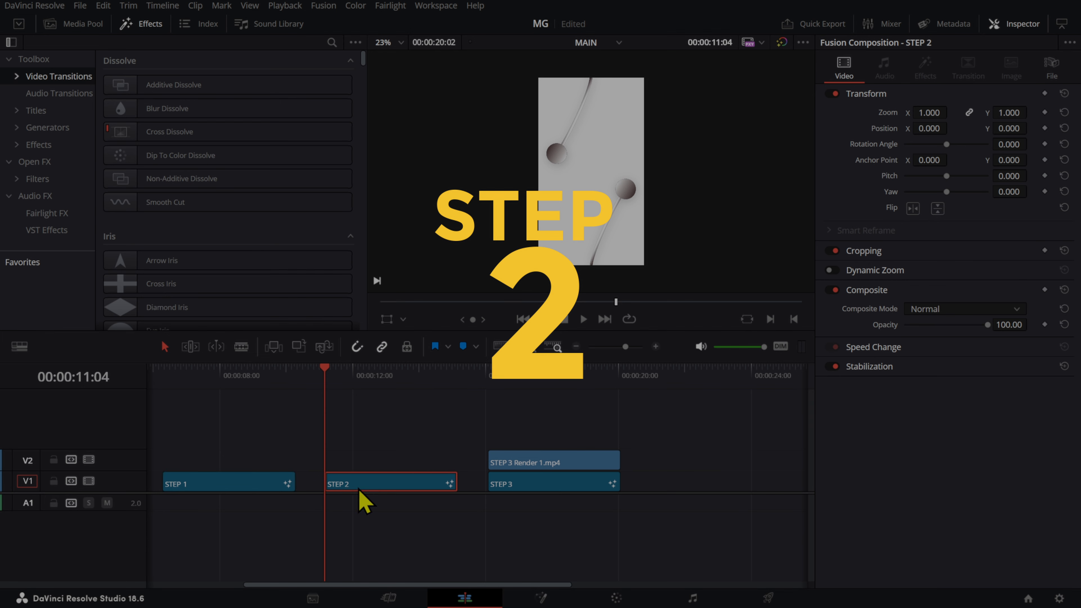
pyautogui.click(541, 597)
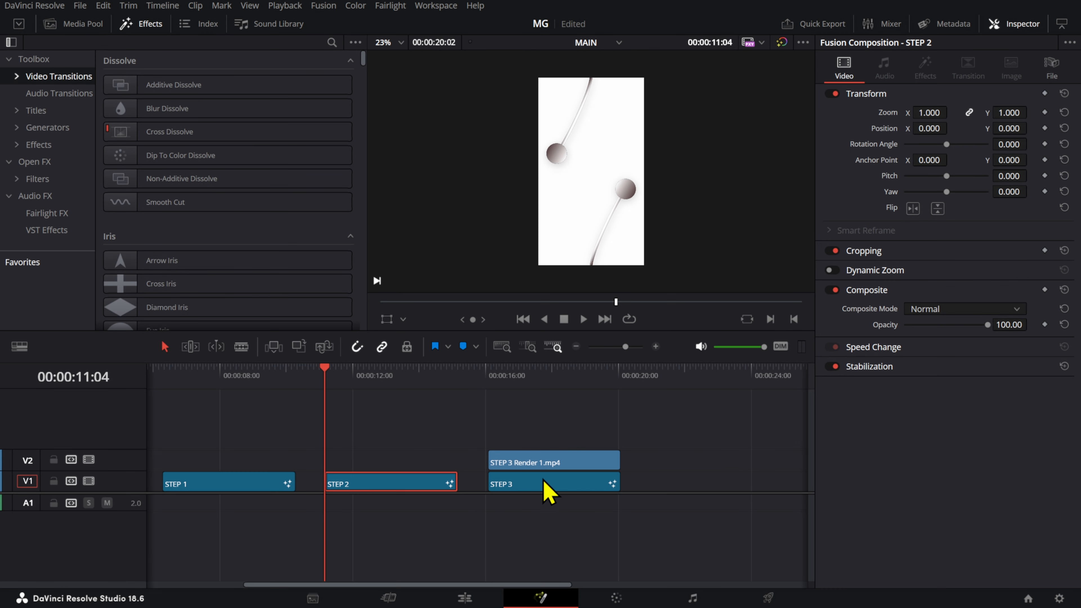
# - Examine the lower node tree from Transform2 and Duplicate1 through the drop shadows, Merge2 and Merge6 to InvertColor1
pyautogui.scroll(-5, 483, 464)
pyautogui.moveTo(483, 465); pyautogui.dragTo(435, 443)
pyautogui.scroll(4, 504, 460)
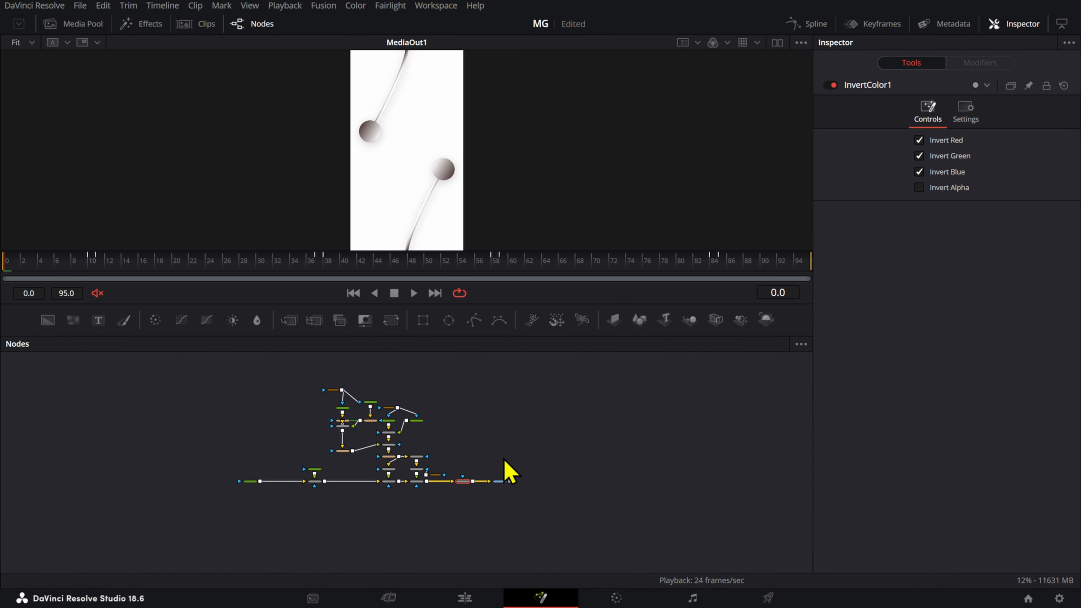
pyautogui.moveTo(512, 465); pyautogui.dragTo(647, 449)
pyautogui.scroll(3, 559, 477)
pyautogui.moveTo(468, 460); pyautogui.dragTo(753, 446)
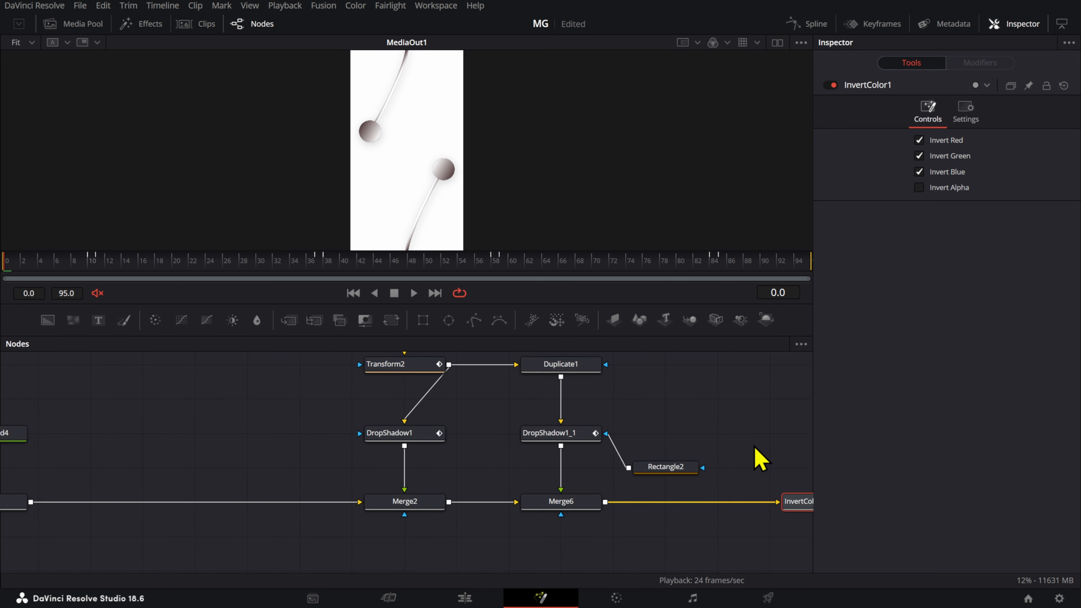
pyautogui.scroll(-1, 687, 443)
pyautogui.moveTo(644, 380); pyautogui.dragTo(472, 492)
pyautogui.click(693, 395)
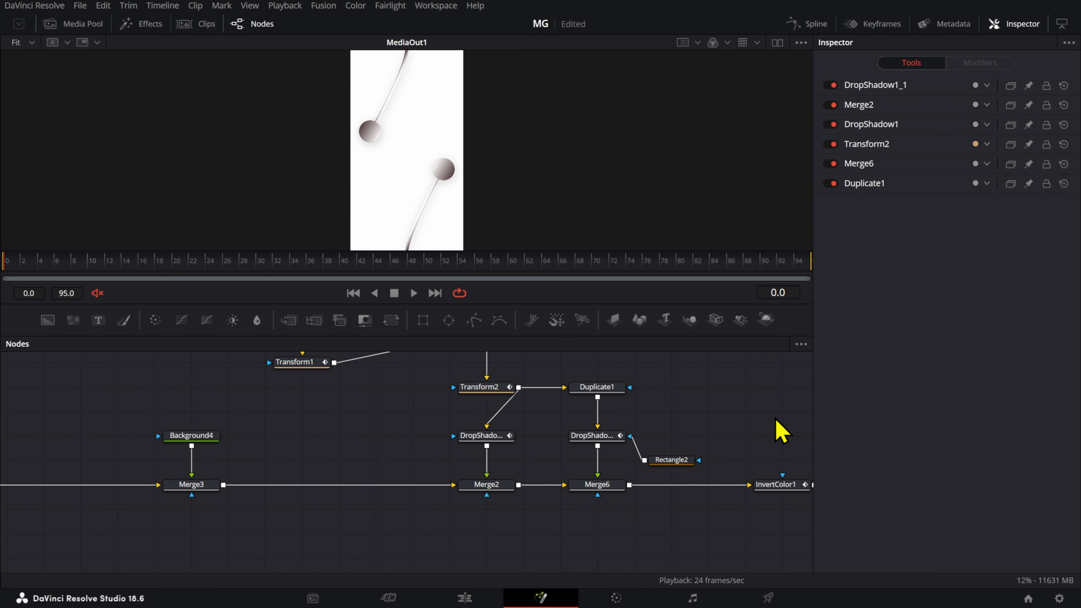
# - Insert Duplicate1 between Transform2 and DropShadow1, and disable Merge6, DropShadow1_1 and Rectangle2
pyautogui.moveTo(621, 391); pyautogui.dragTo(473, 447)
pyautogui.moveTo(560, 413); pyautogui.dragTo(669, 531)
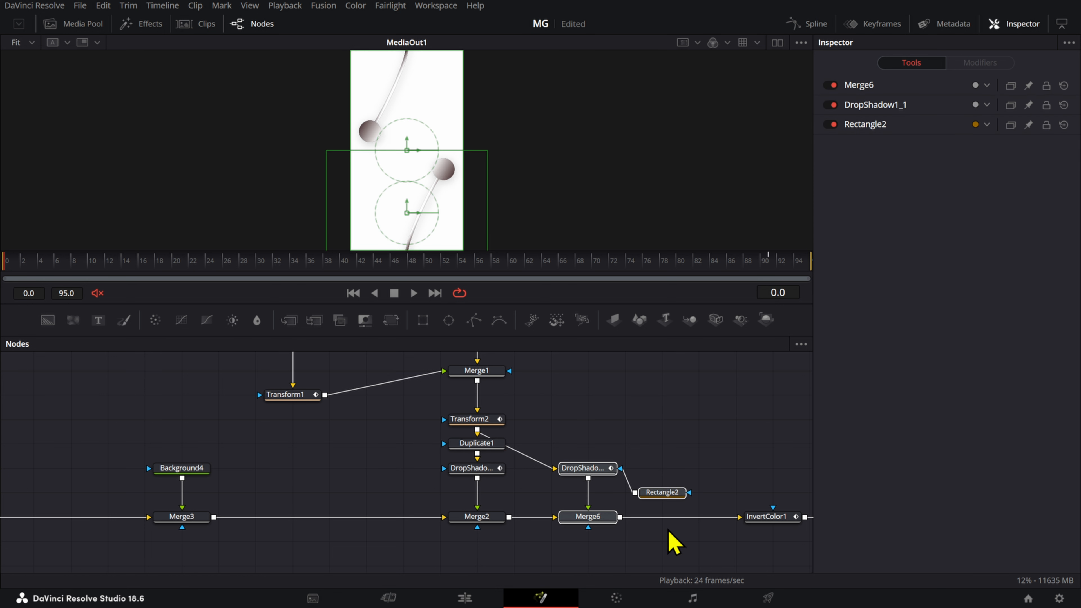
pyautogui.click(413, 293)
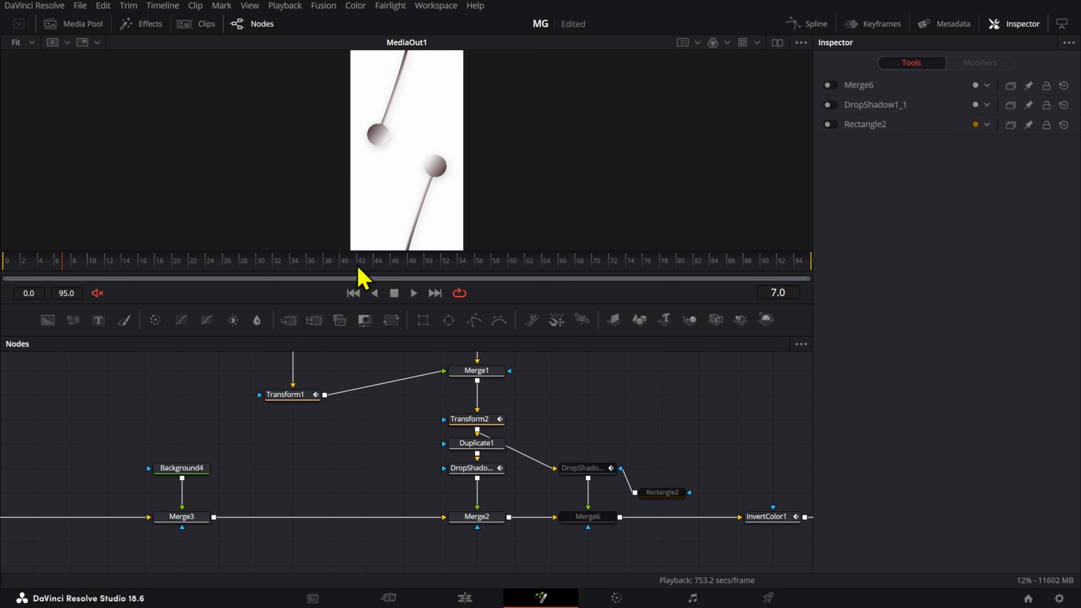
# - Undo the disabling of the Merge6 branch and the rewiring of Duplicate1
pyautogui.hotkey('ctrl', 'z')
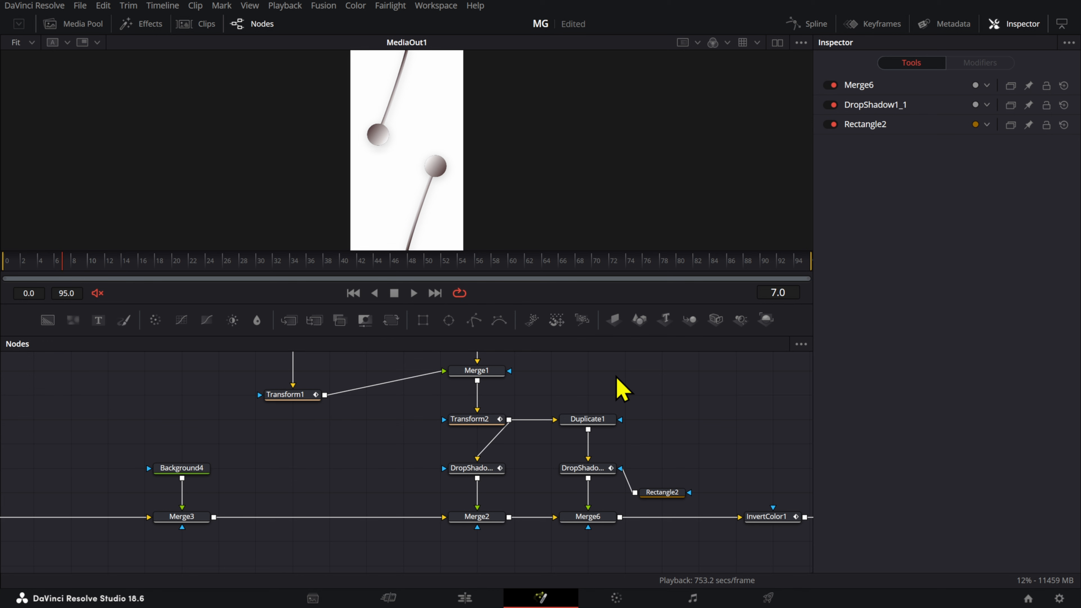
pyautogui.hotkey('ctrl', 'z')
pyautogui.hotkey('ctrl', 'z')
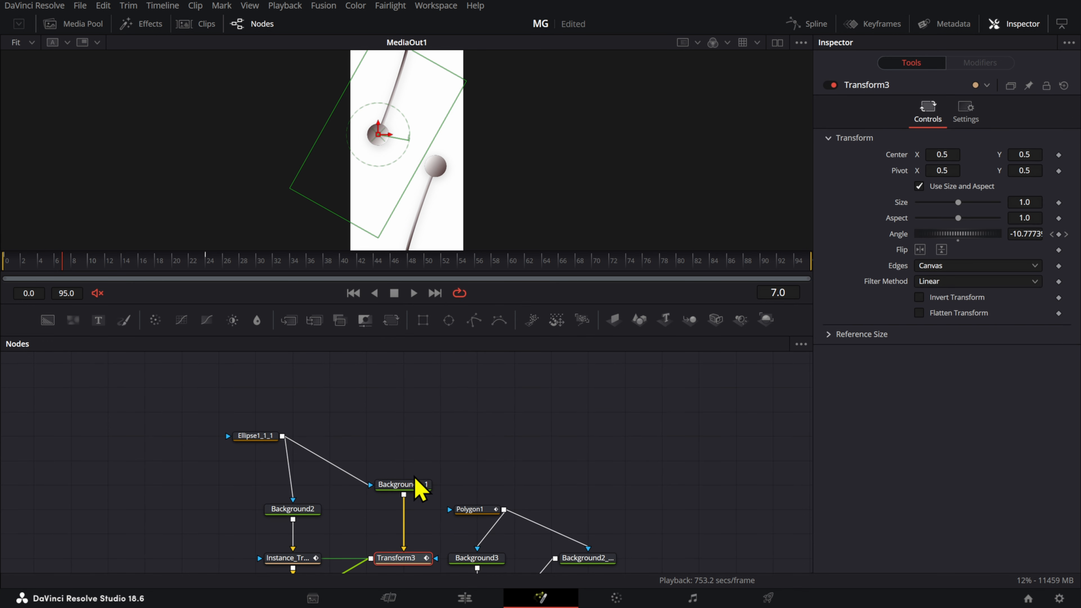
# - Inspect the circle's Background2_1 node and the animated Transform3 node it feeds
pyautogui.click(381, 450)
pyautogui.moveTo(378, 419); pyautogui.dragTo(370, 369)
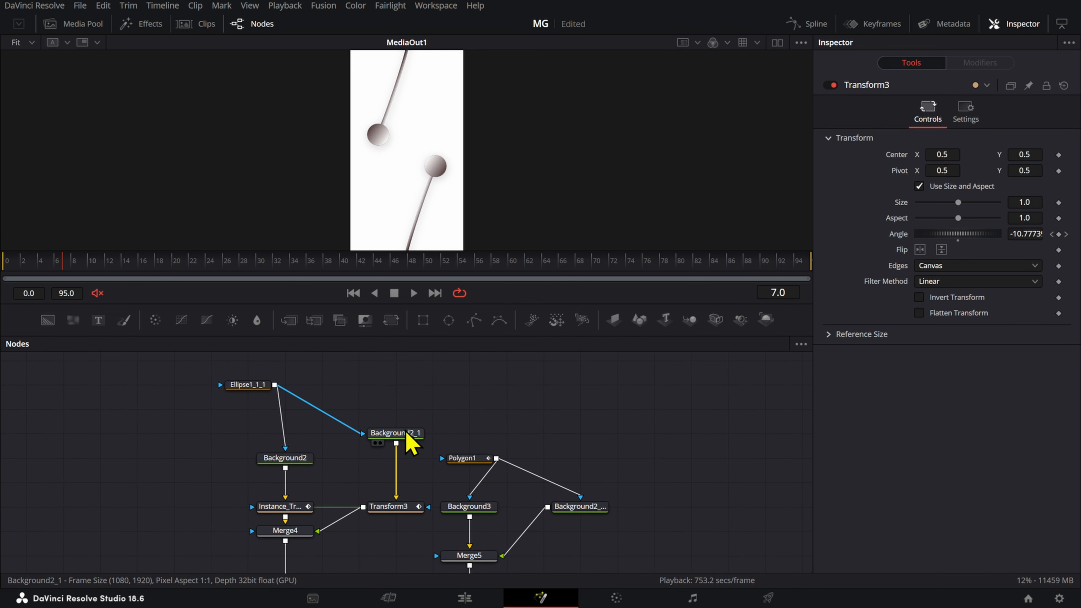
pyautogui.click(407, 438)
pyautogui.click(402, 508)
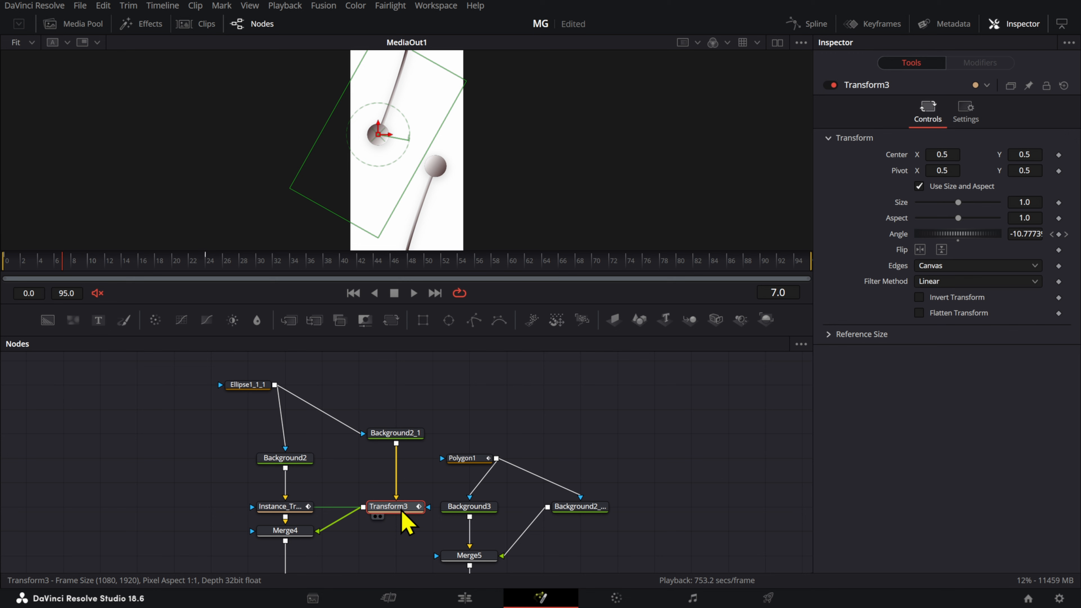
pyautogui.scroll(-3, 306, 471)
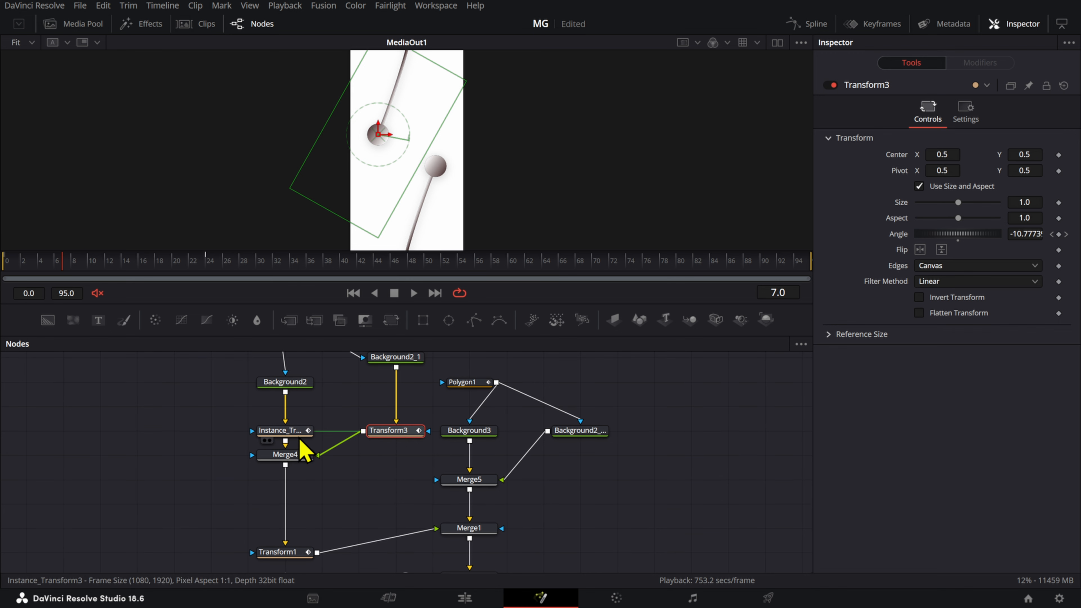
# - Display the circle's Background2 on its own and compare it with the combined Merge4 result
pyautogui.click(303, 385)
pyautogui.scroll(4, 345, 478)
pyautogui.scroll(-6, 347, 485)
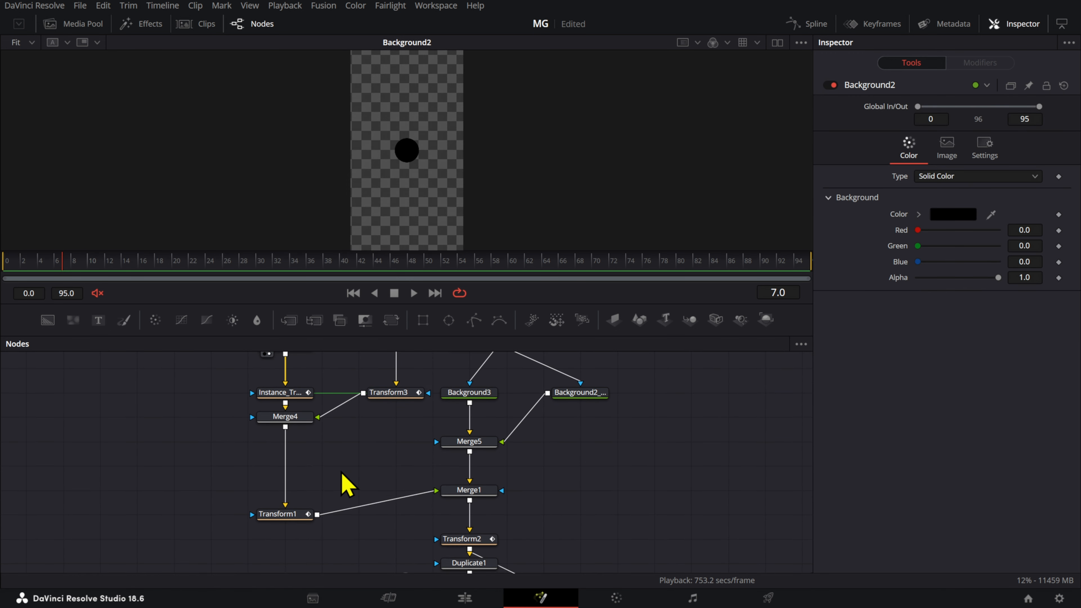
pyautogui.scroll(2, 310, 451)
pyautogui.click(301, 459)
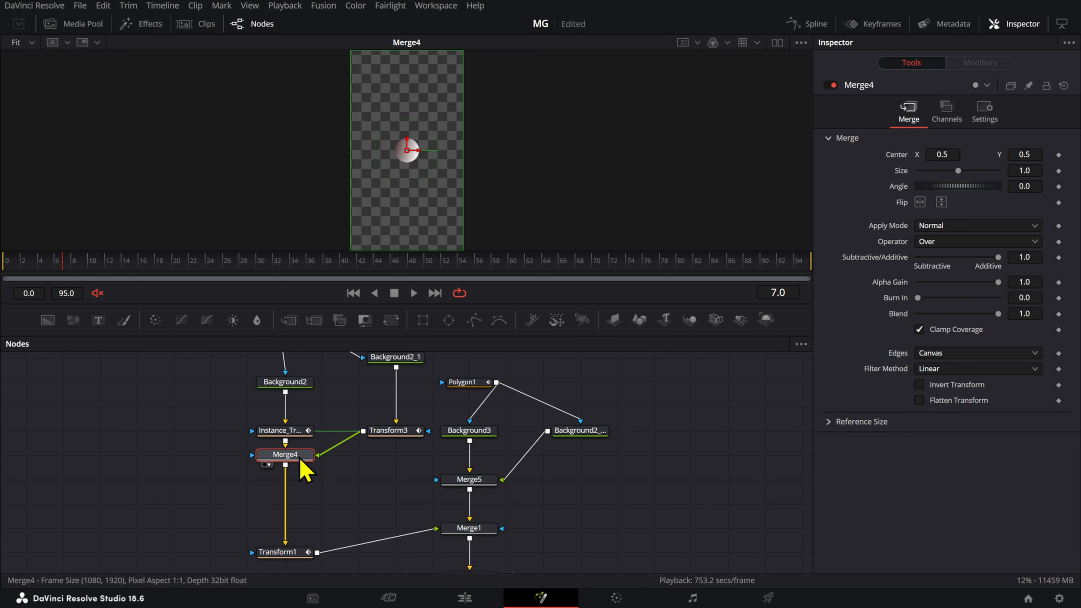
# - Compare the colour settings of Background2_1 and Background2, the two circle layers combined in Merge4
pyautogui.scroll(4, 406, 454)
pyautogui.click(404, 433)
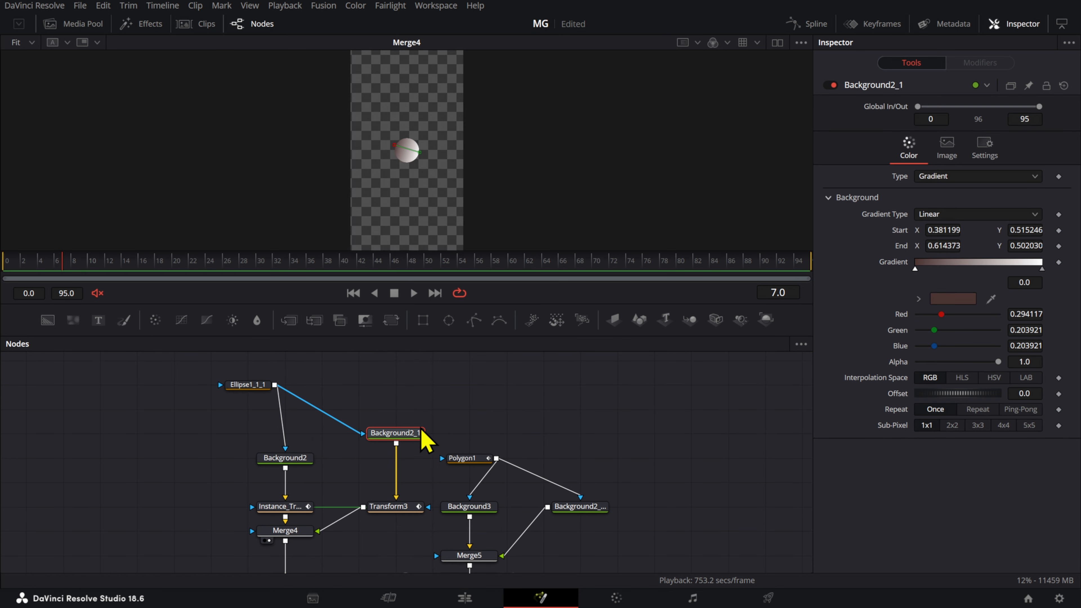
pyautogui.click(305, 532)
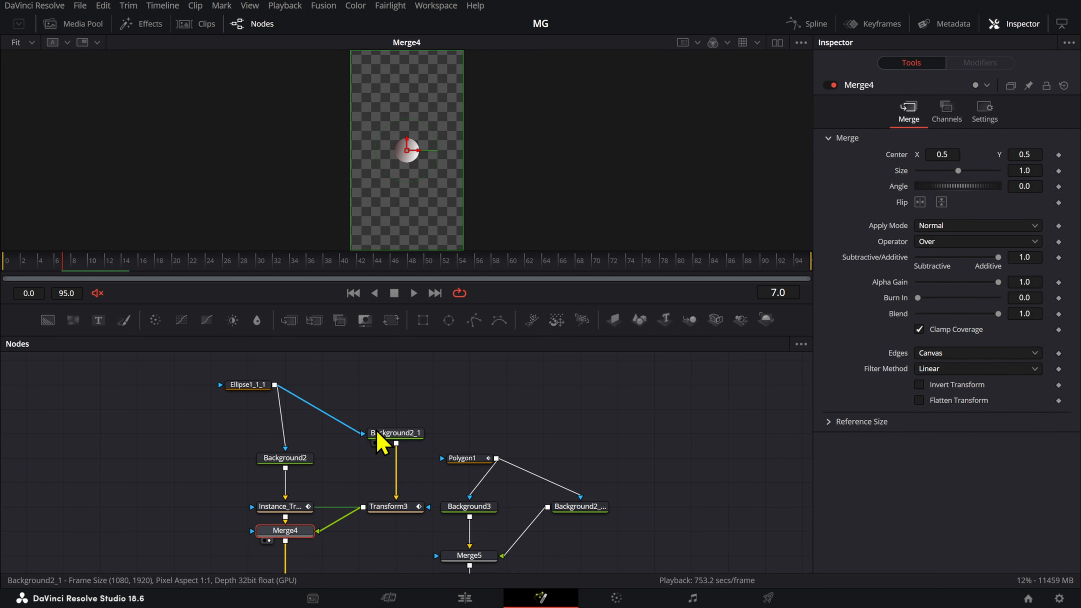
pyautogui.click(394, 437)
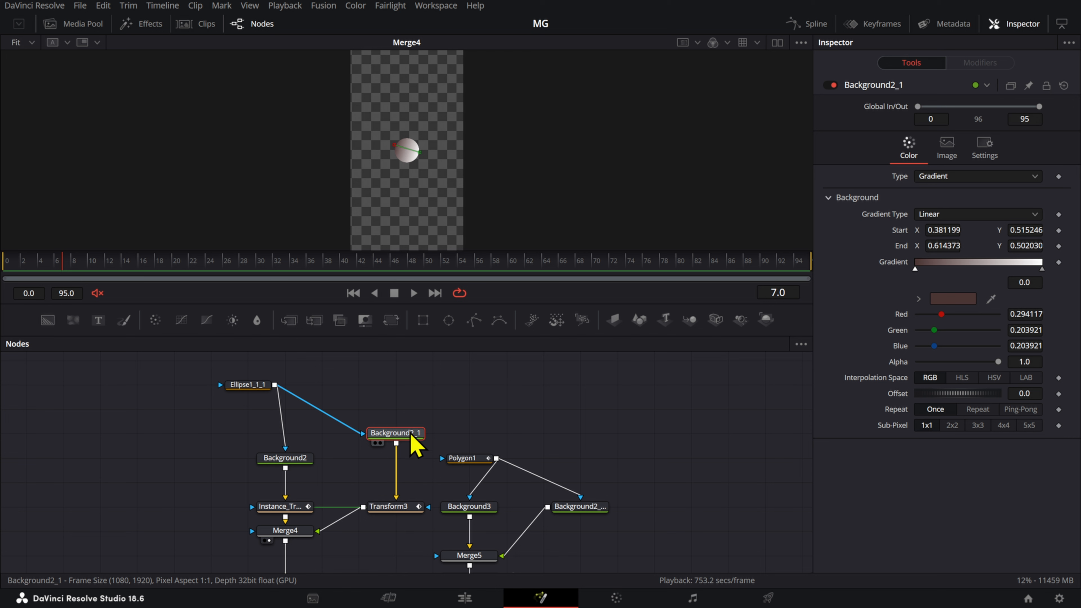
pyautogui.moveTo(411, 434)
pyautogui.click(309, 461)
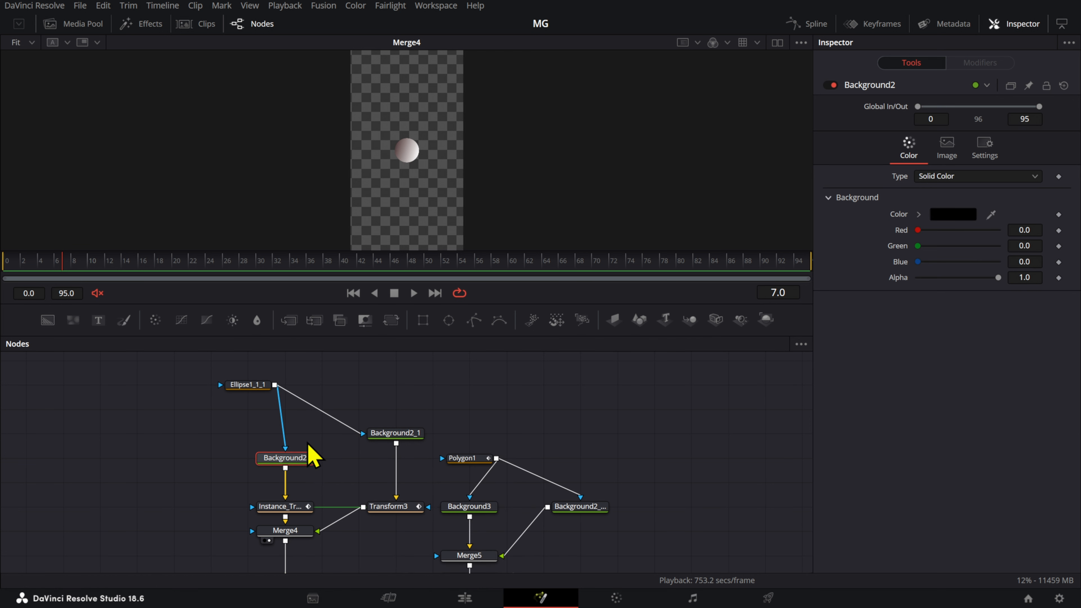
pyautogui.scroll(-6, 361, 466)
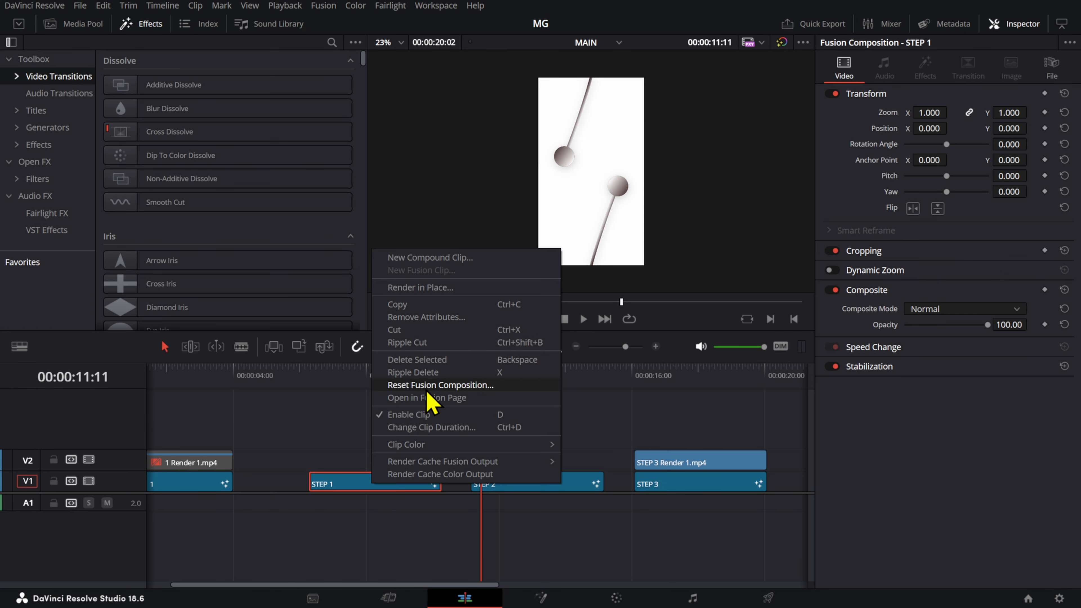
# - Open the STEP 1 composition in Fusion and copy the pendulum node group from its shape masks through InvertColor2
pyautogui.press('Escape')
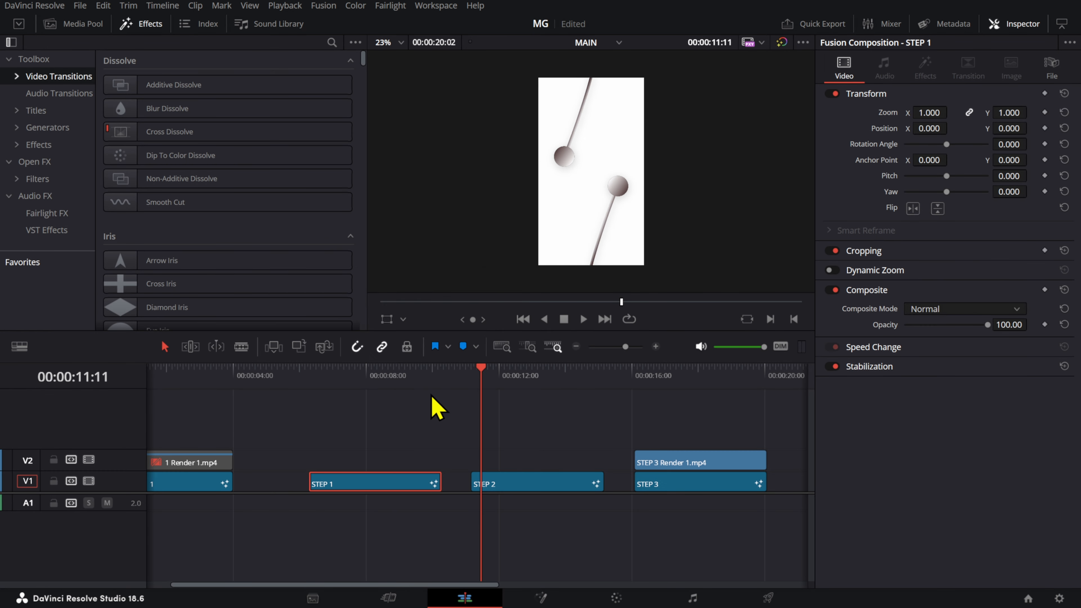
pyautogui.hotkey('shift', '5')
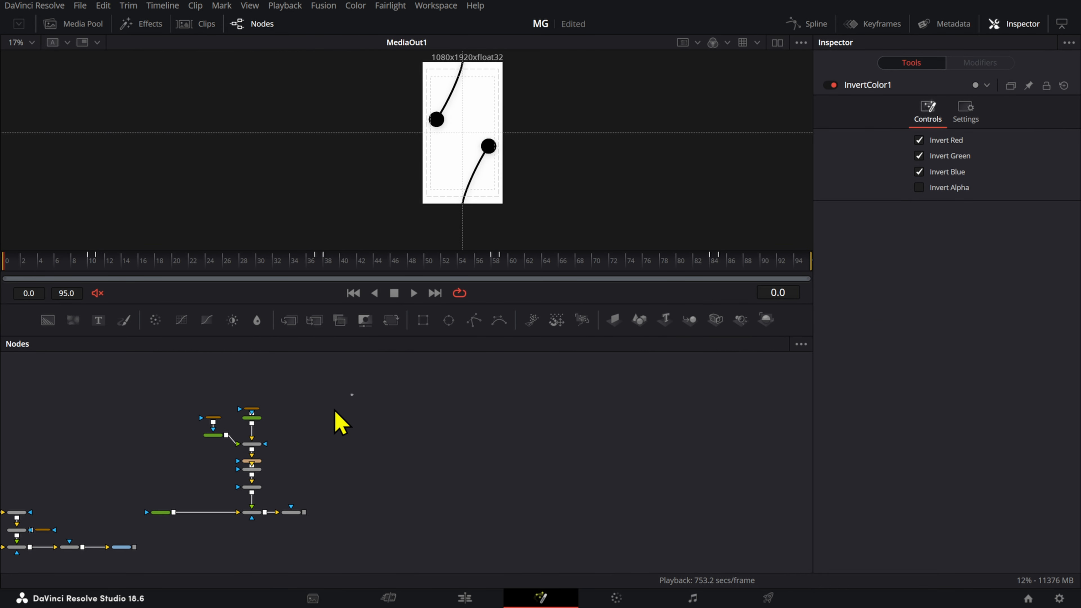
pyautogui.moveTo(354, 394); pyautogui.dragTo(145, 556)
pyautogui.scroll(3, 147, 552)
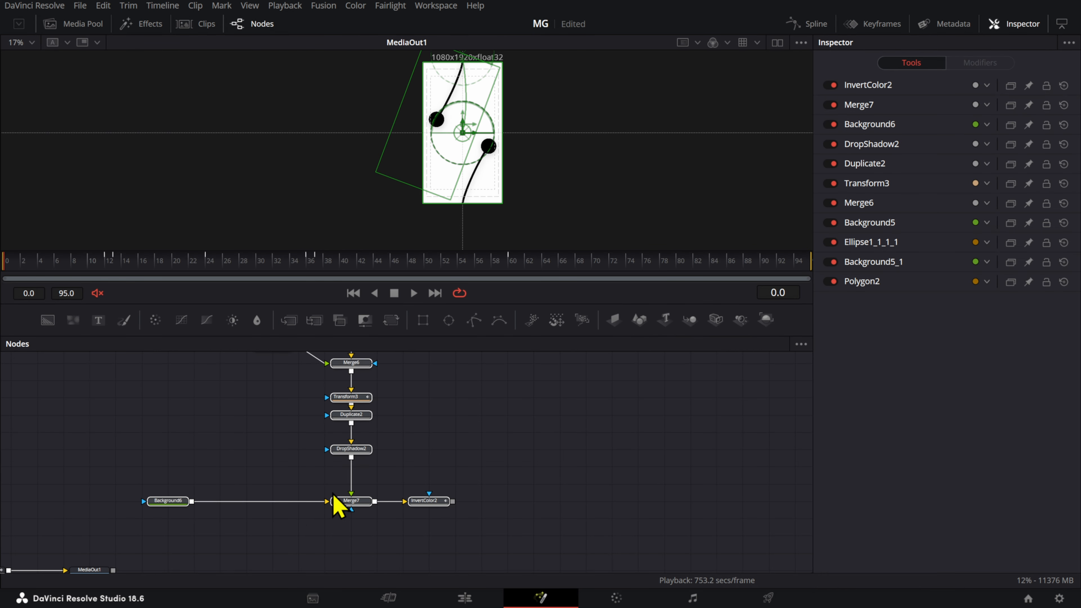
# - Open the STEP 2 composition in Fusion and paste the copied STEP 1 node group beside the existing tree
pyautogui.click(465, 598)
pyautogui.click(510, 422)
pyautogui.click(513, 490)
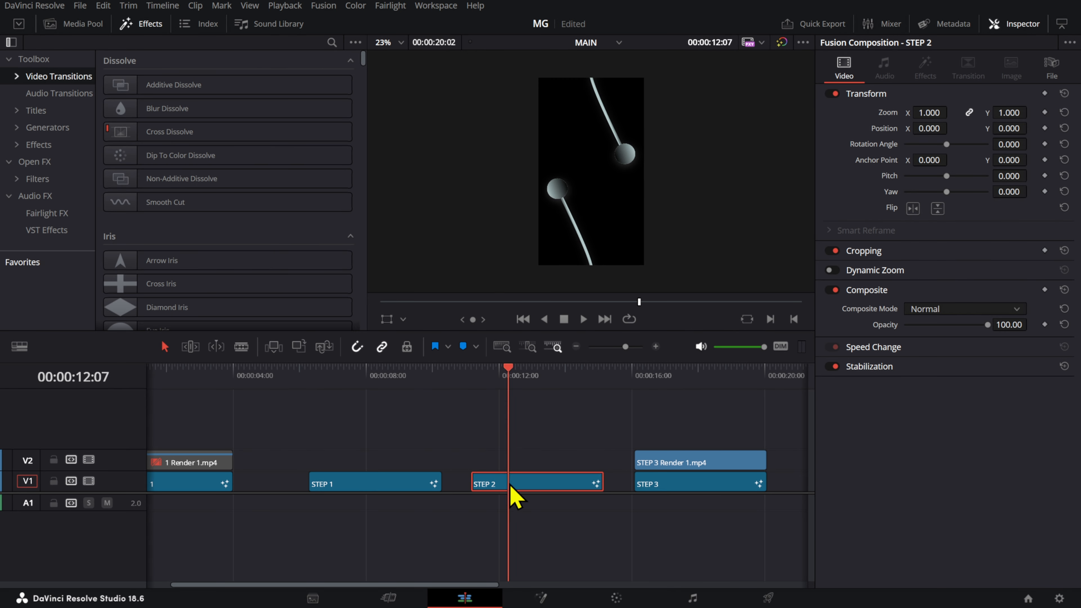
pyautogui.rightClick(513, 490)
pyautogui.click(549, 392)
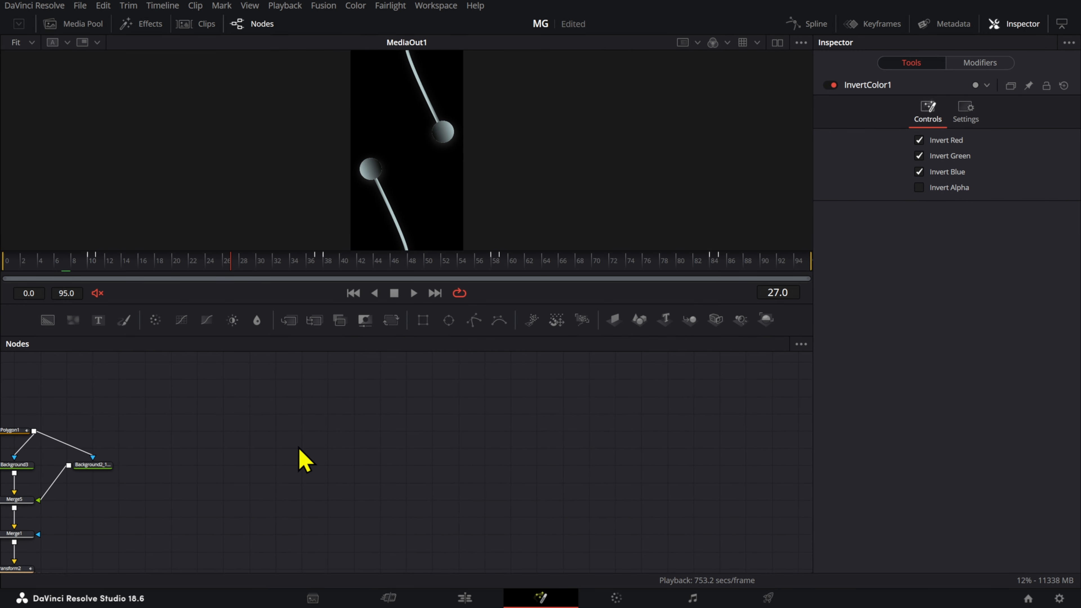
pyautogui.scroll(-4, 304, 459)
pyautogui.hotkey('ctrl', 'v')
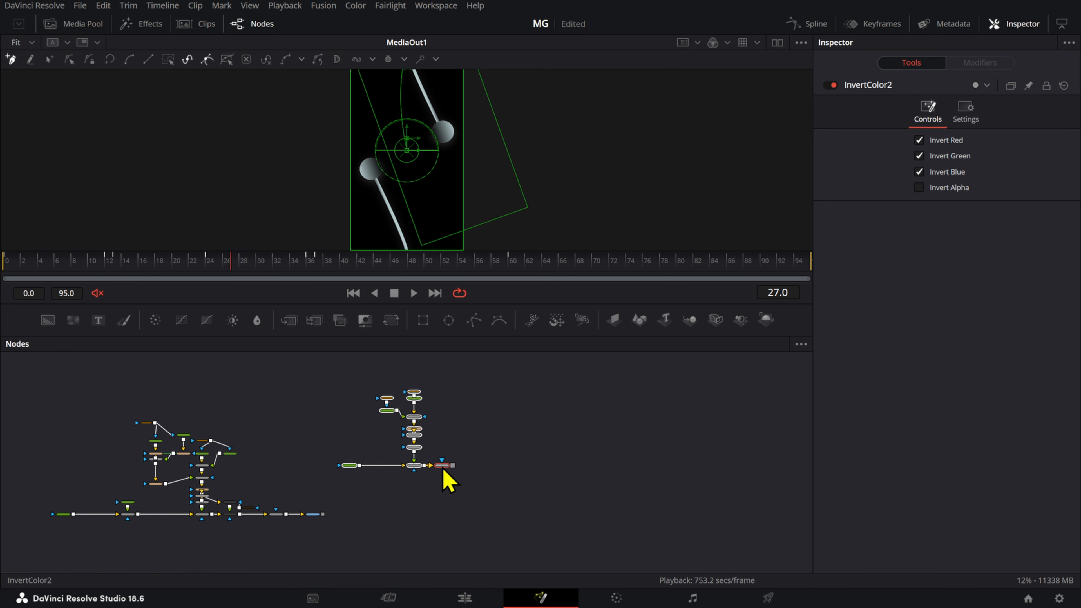
# - Space the pasted InvertColor2 node farther from Merge7 and show its output in the viewer
pyautogui.moveTo(442, 467); pyautogui.dragTo(468, 464)
pyautogui.click(414, 463)
pyautogui.scroll(5, 401, 463)
pyautogui.click(389, 462)
pyautogui.press('2')
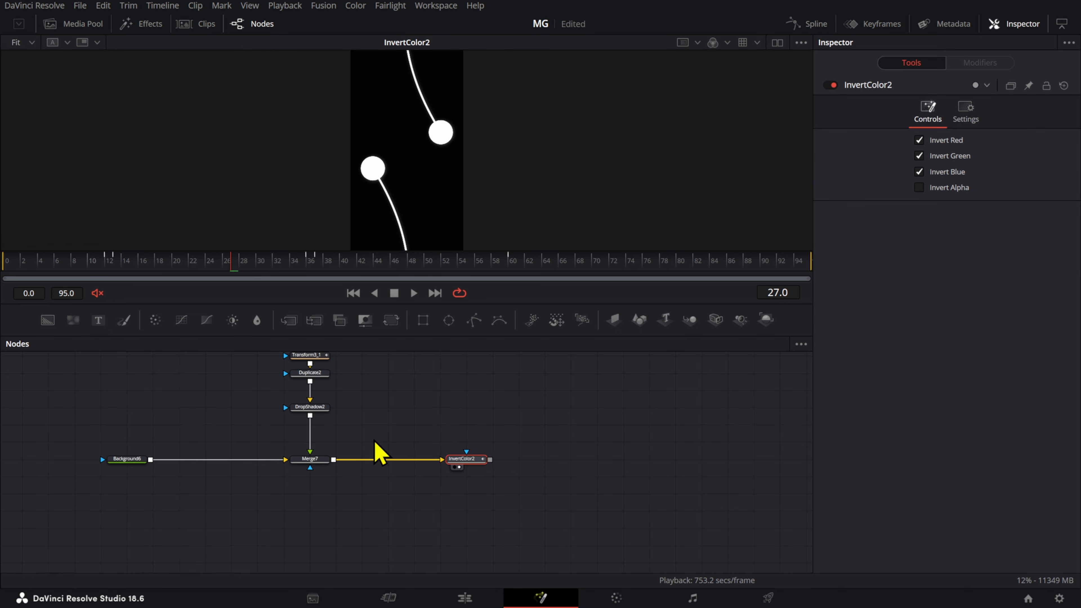
# - Examine Transform3 and the neighbouring circle nodes in the original STEP 2 node tree
pyautogui.scroll(-4, 374, 441)
pyautogui.moveTo(398, 447); pyautogui.dragTo(626, 409)
pyautogui.scroll(2, 444, 405)
pyautogui.scroll(2, 410, 440)
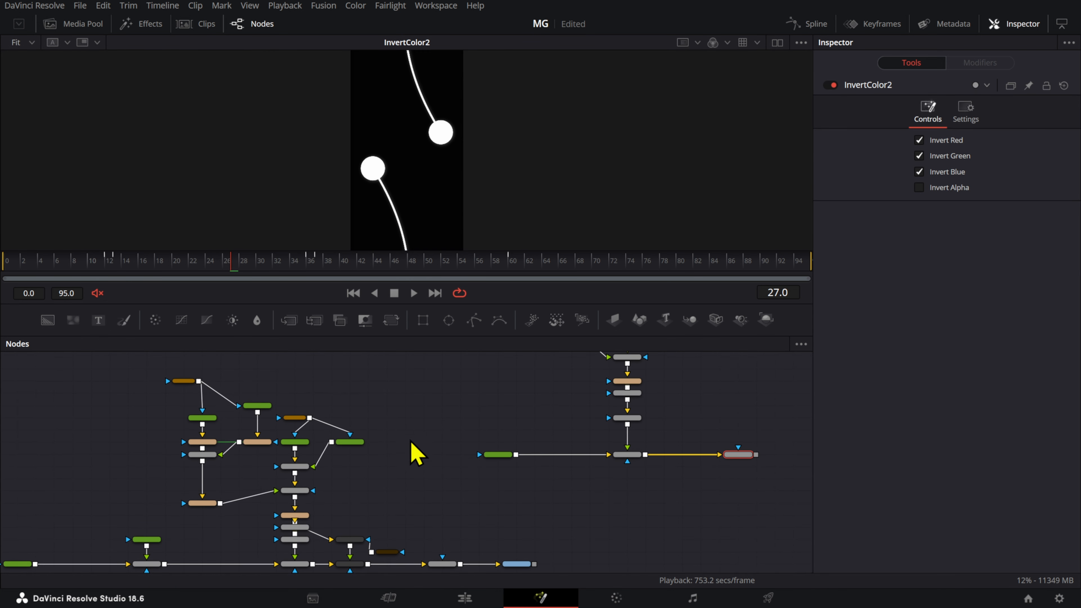
pyautogui.scroll(6, 374, 475)
pyautogui.click(340, 461)
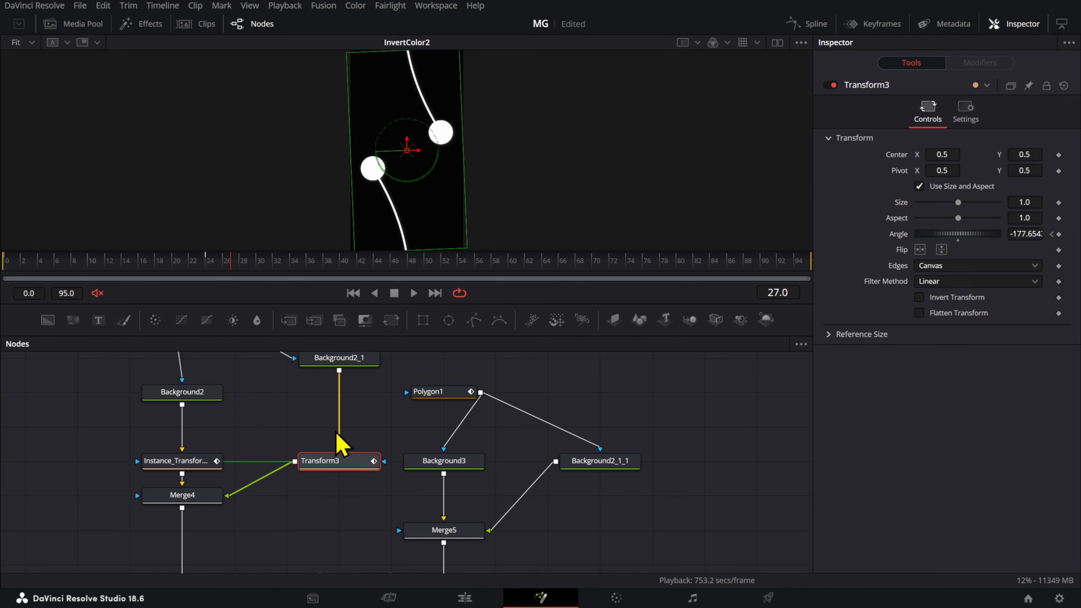
pyautogui.scroll(-3, 338, 437)
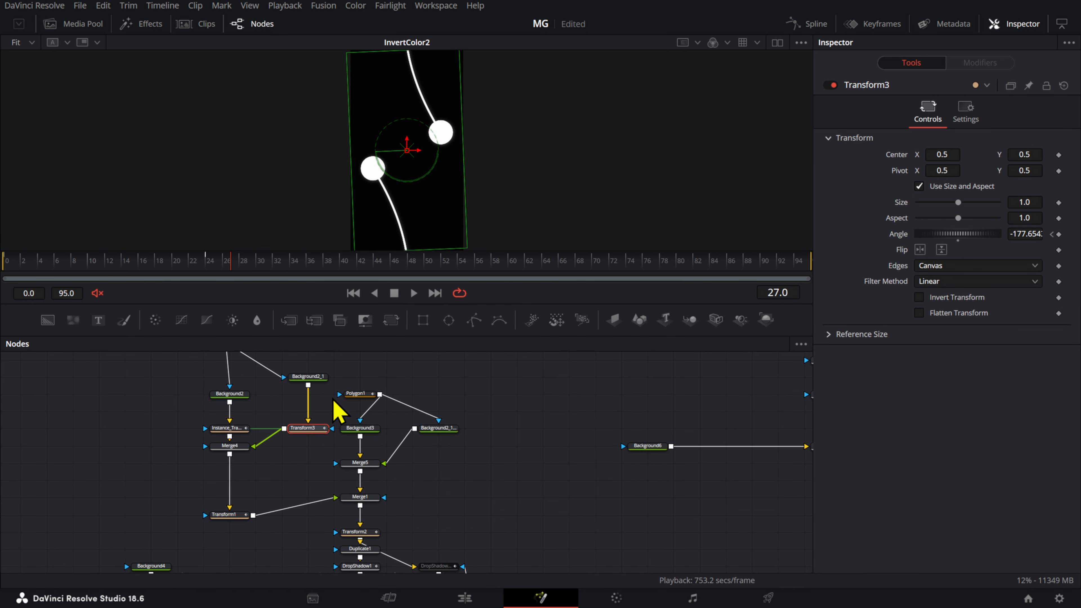
# - With Background5 shown in the viewer, move it closer to its ellipse mask and set its type to Gradient
pyautogui.moveTo(612, 383); pyautogui.dragTo(279, 521)
pyautogui.click(418, 395)
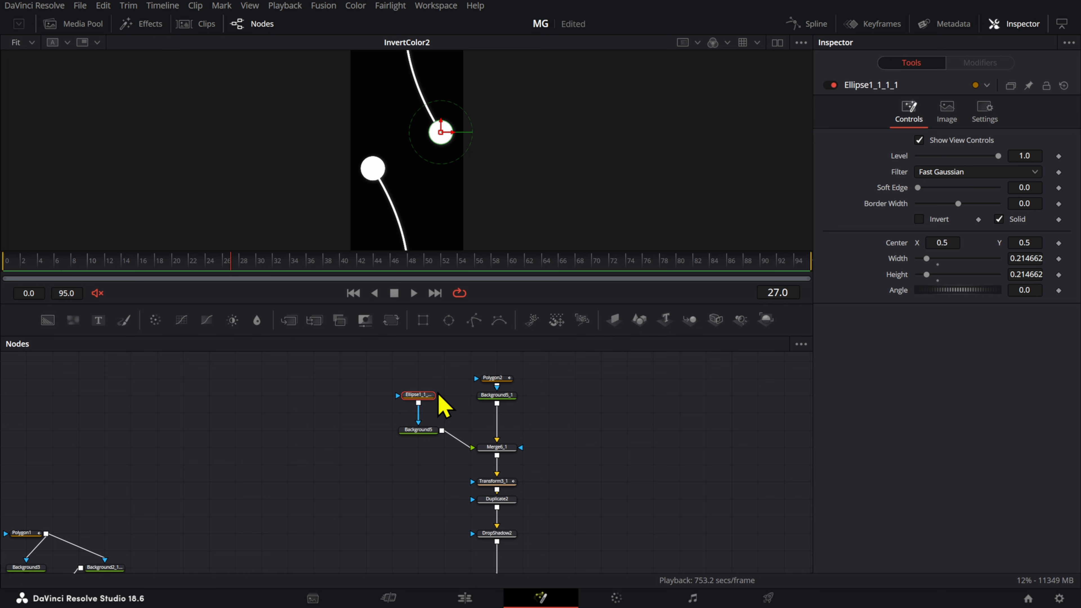
pyautogui.click(433, 428)
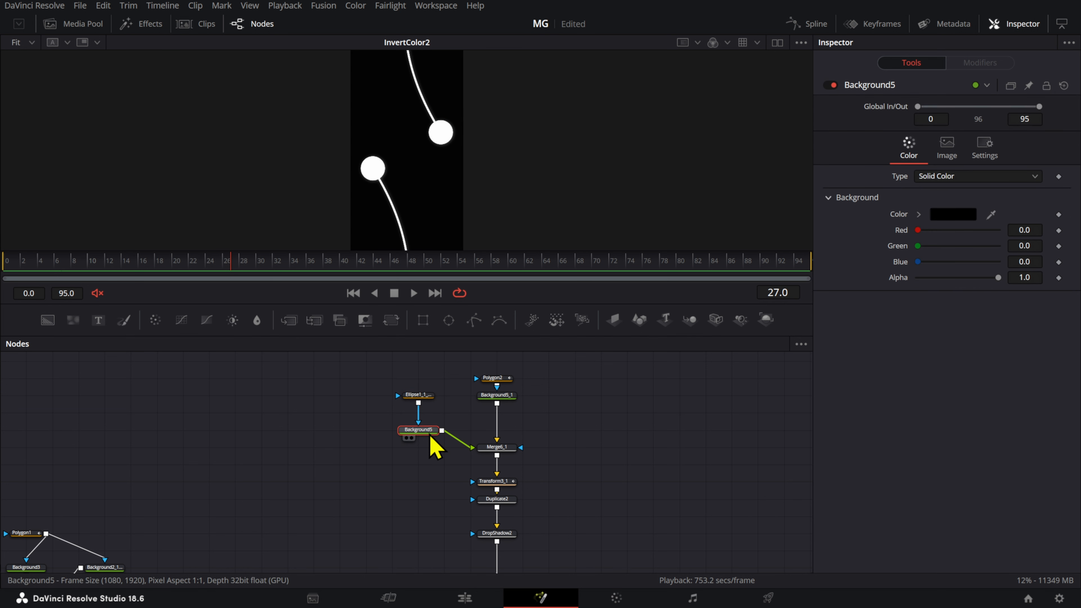
pyautogui.press('1')
pyautogui.moveTo(430, 435); pyautogui.dragTo(429, 418)
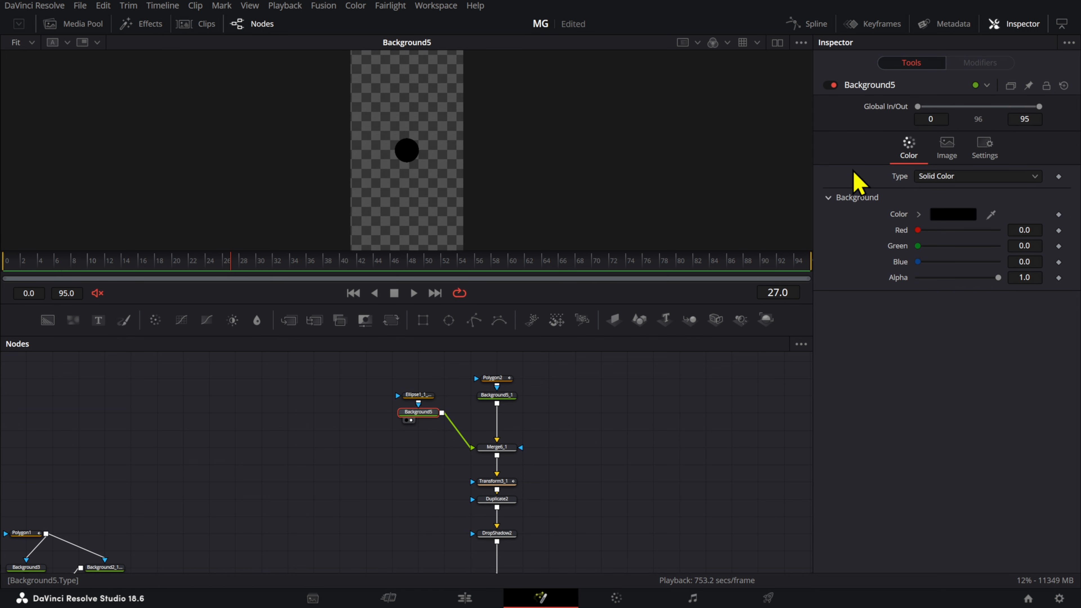
pyautogui.click(952, 177)
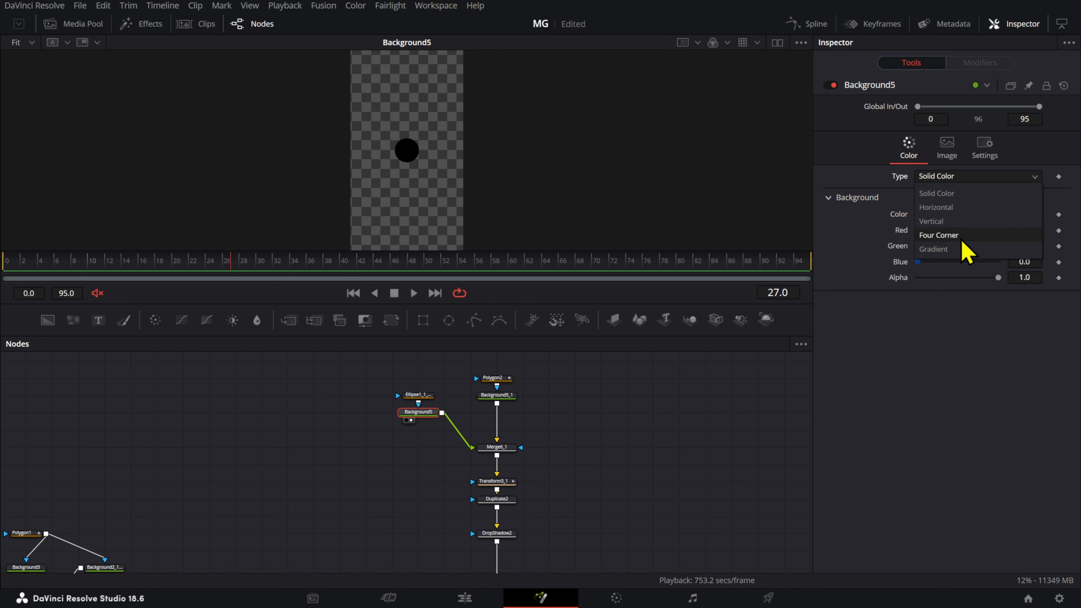
pyautogui.click(948, 249)
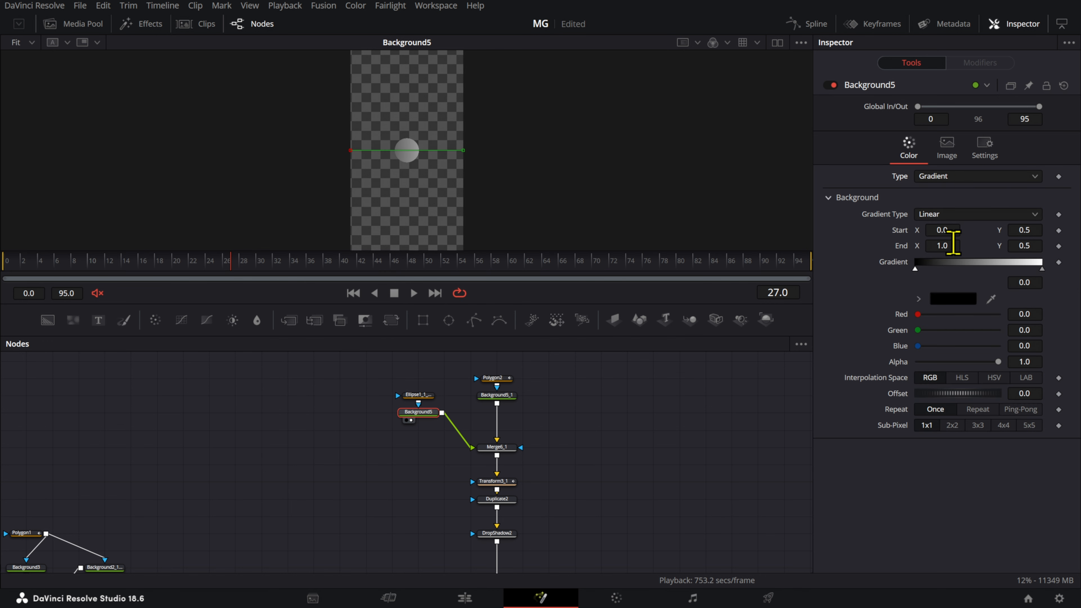
# - Set the start colour of Background5's gradient to bright orange-red and its end colour to cyan
pyautogui.click(943, 300)
pyautogui.click(667, 196)
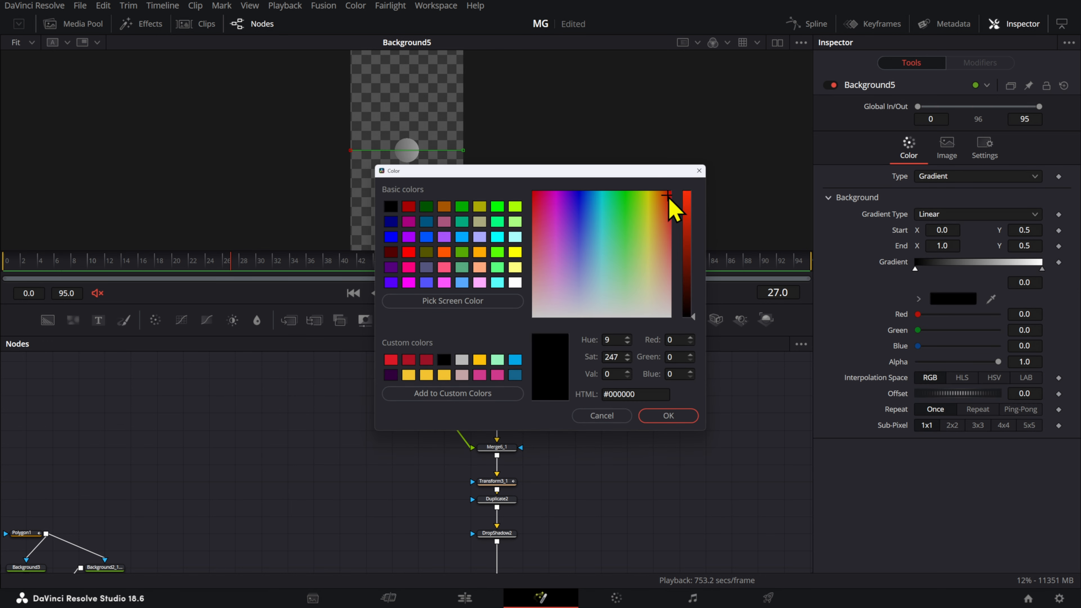
pyautogui.click(686, 199)
pyautogui.click(669, 415)
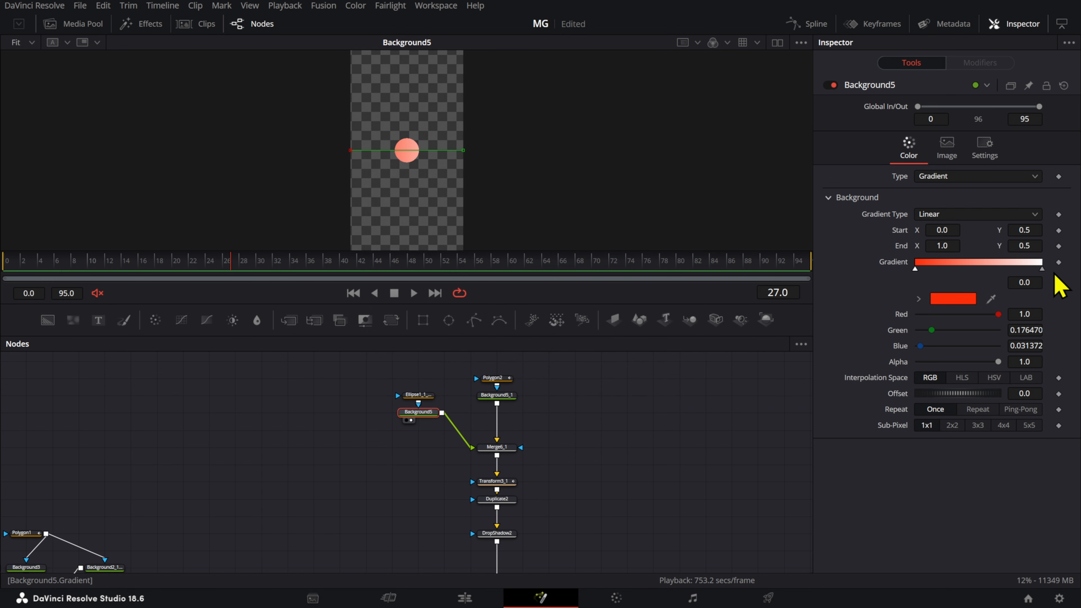
pyautogui.click(1042, 269)
pyautogui.click(953, 298)
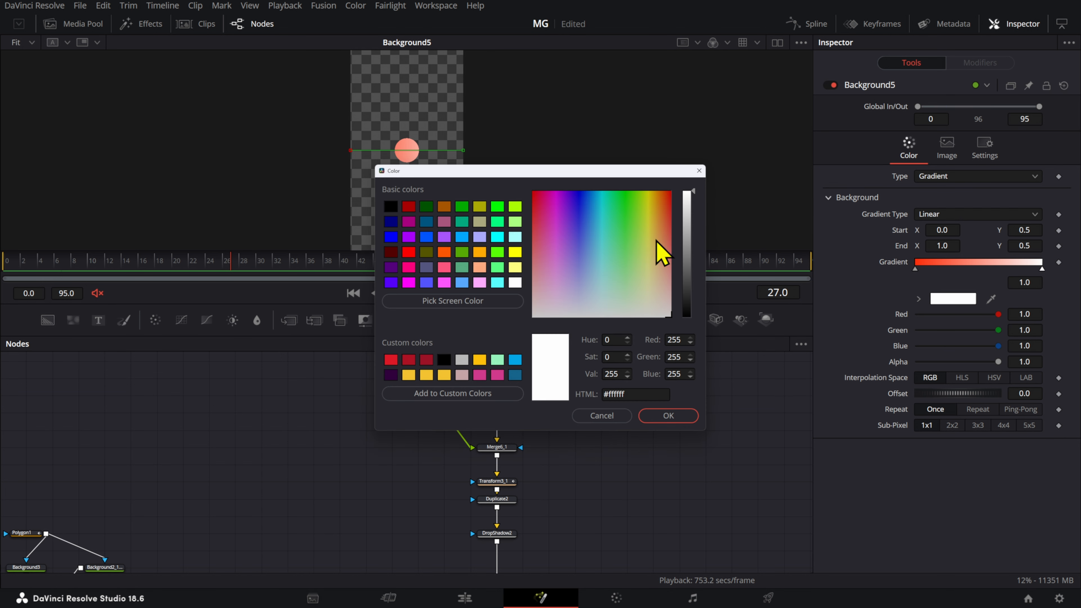
pyautogui.moveTo(630, 230); pyautogui.dragTo(599, 193)
pyautogui.click(677, 413)
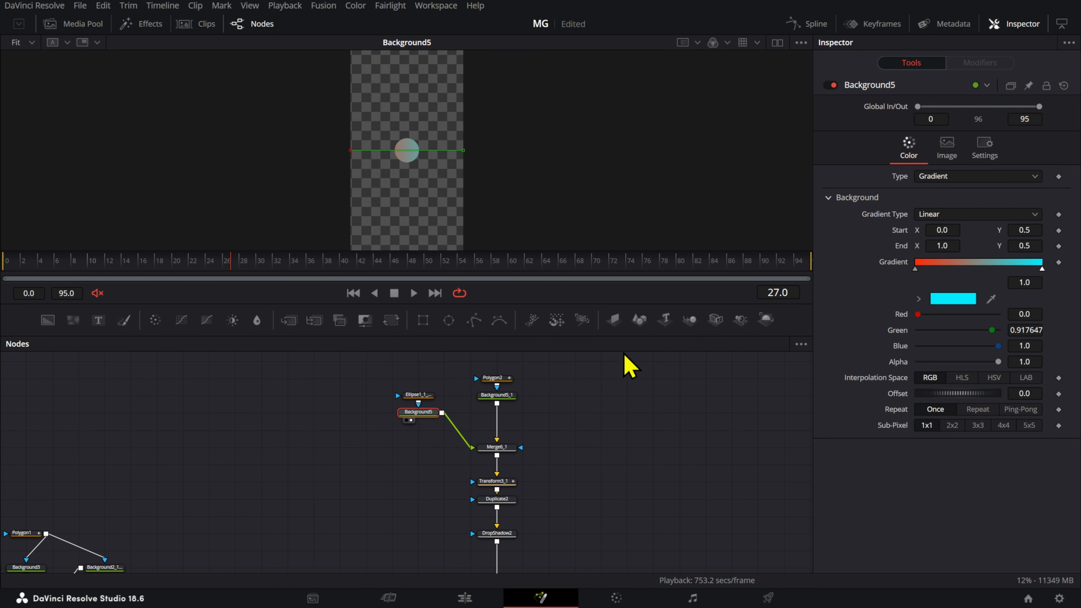
# - Place the gradient's end points at the circle's edges, with start X about 0.363 and end X about 0.626, nearly horizontal
pyautogui.scroll(3, 454, 152)
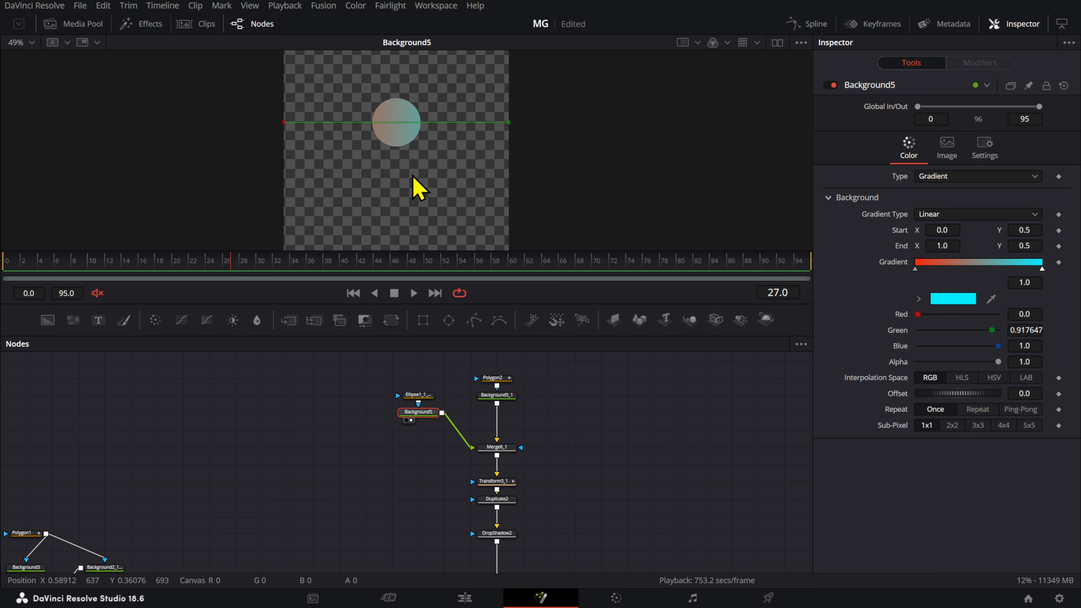
pyautogui.moveTo(510, 177); pyautogui.dragTo(427, 175)
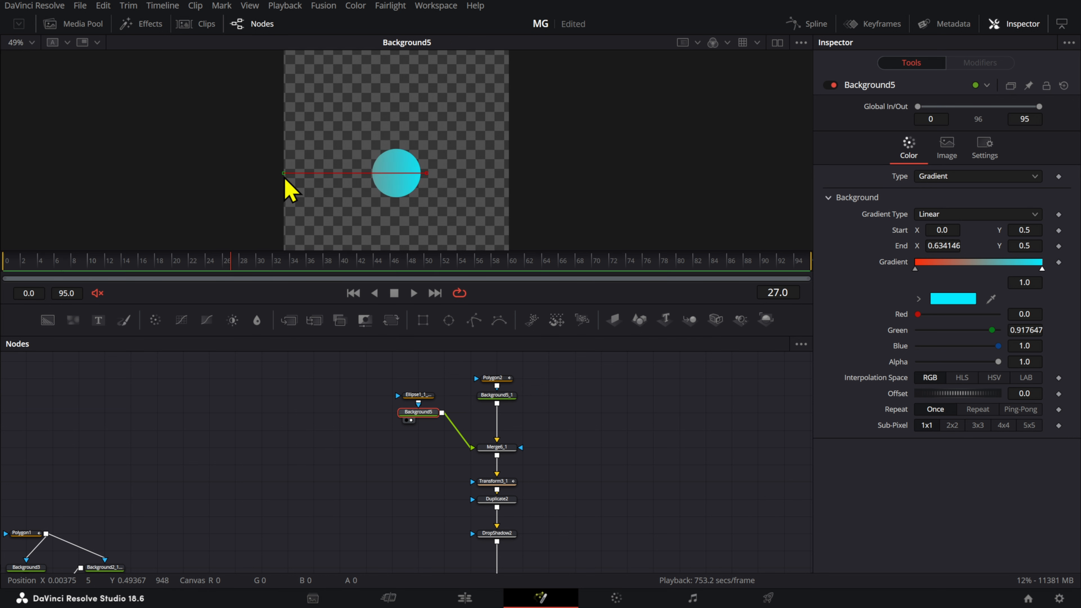
pyautogui.moveTo(284, 173); pyautogui.dragTo(368, 178)
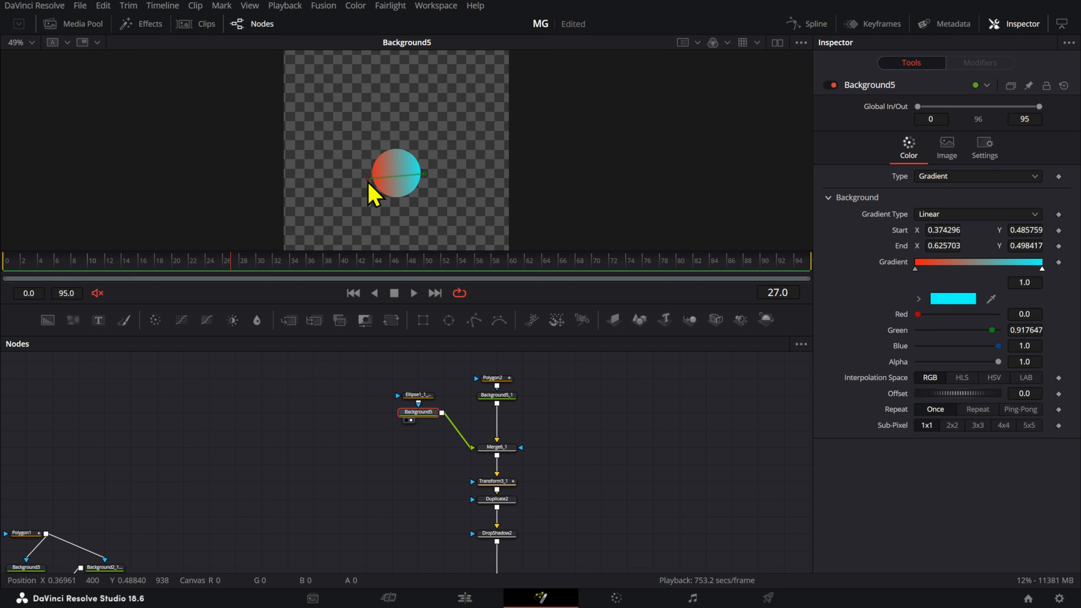
pyautogui.moveTo(369, 182)
pyautogui.mouseDown()
pyautogui.moveTo(444, 181)
pyautogui.moveTo(375, 188)
pyautogui.mouseUp()
pyautogui.moveTo(443, 148); pyautogui.dragTo(364, 175)
# - Examine the original tree's gradient circle Background2_1, play back Transform3's rotation, and check the solid Background2 node
pyautogui.scroll(-3, 470, 442)
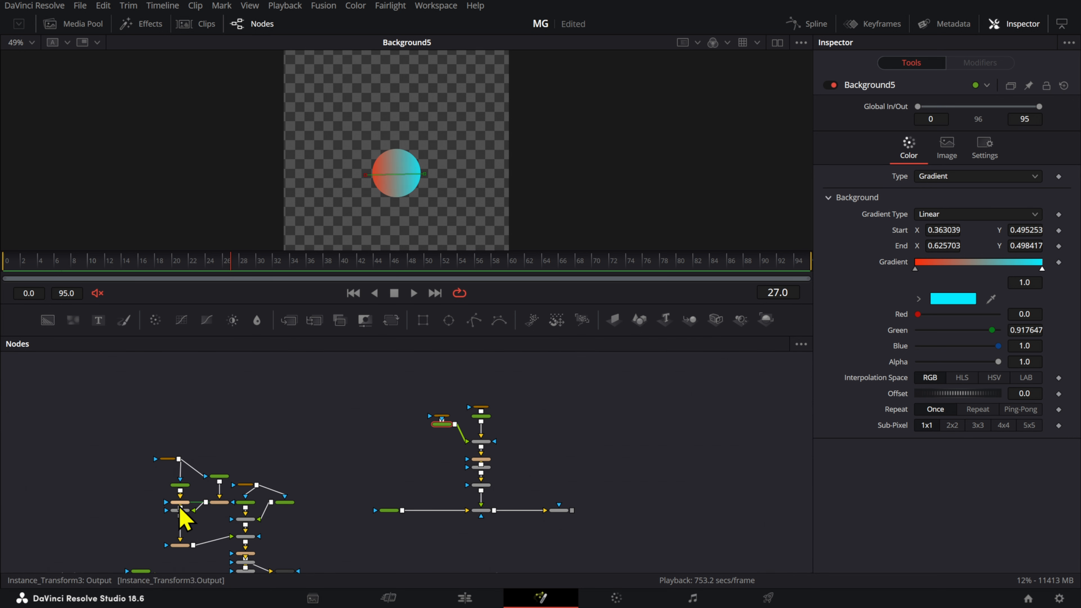
pyautogui.scroll(3, 184, 517)
pyautogui.click(298, 417)
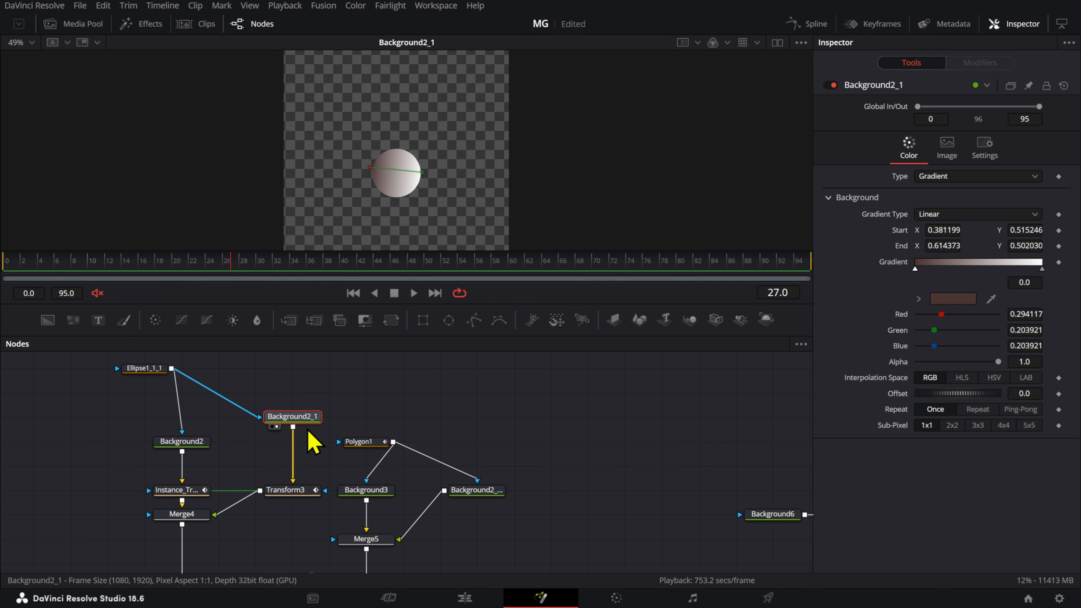
pyautogui.click(308, 489)
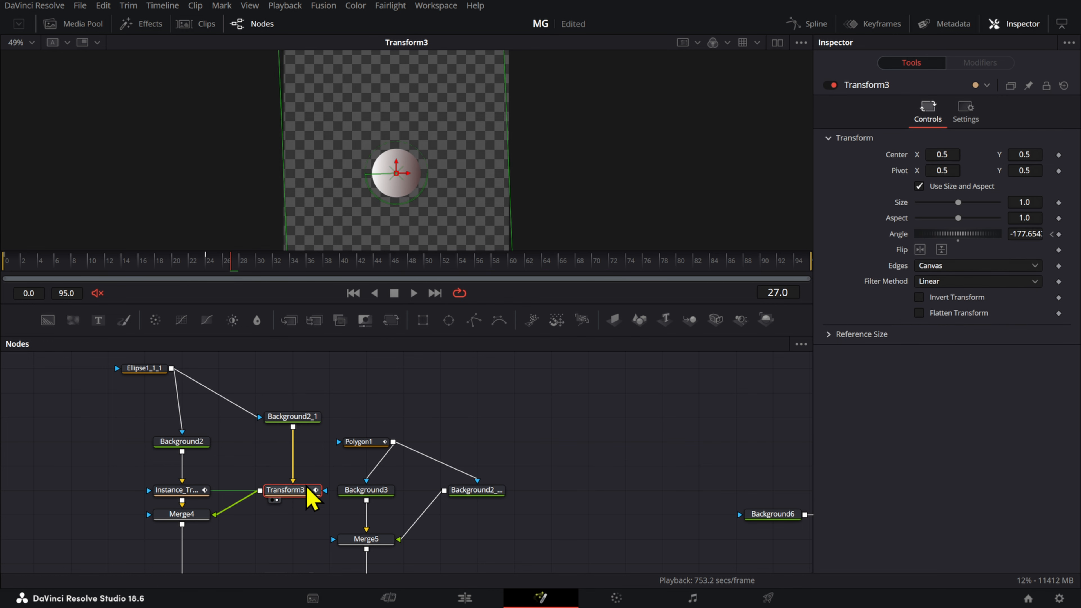
pyautogui.moveTo(198, 264); pyautogui.dragTo(2, 266)
pyautogui.press('space')
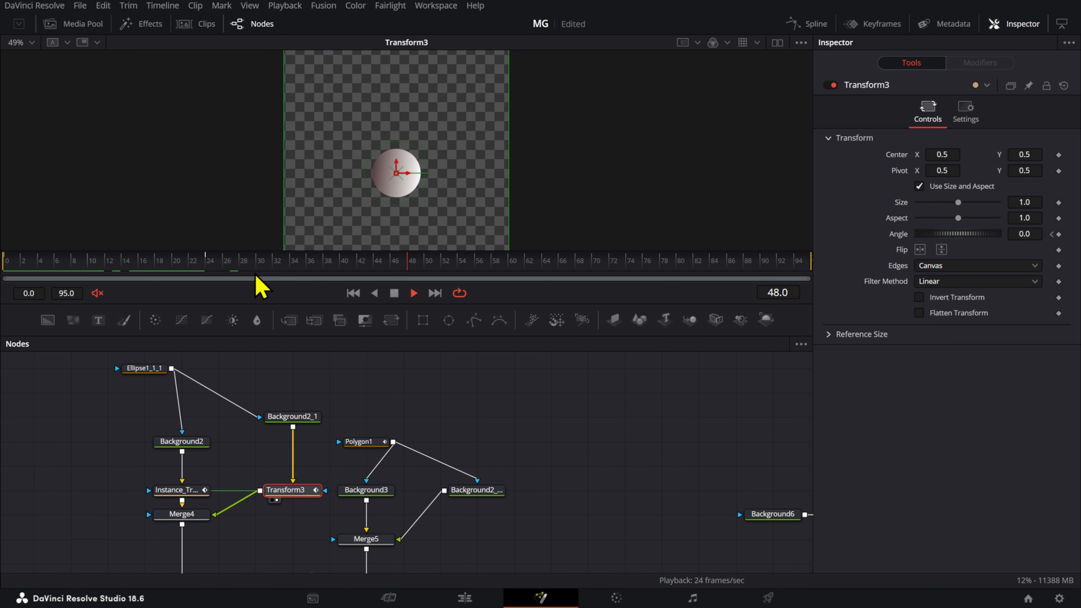
pyautogui.press('space')
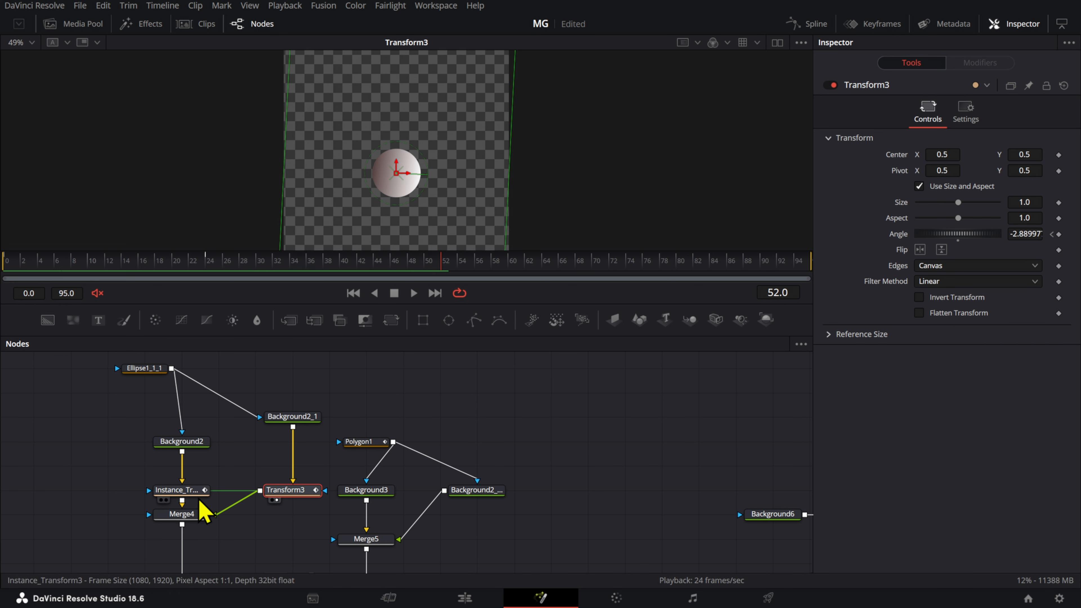
pyautogui.click(190, 445)
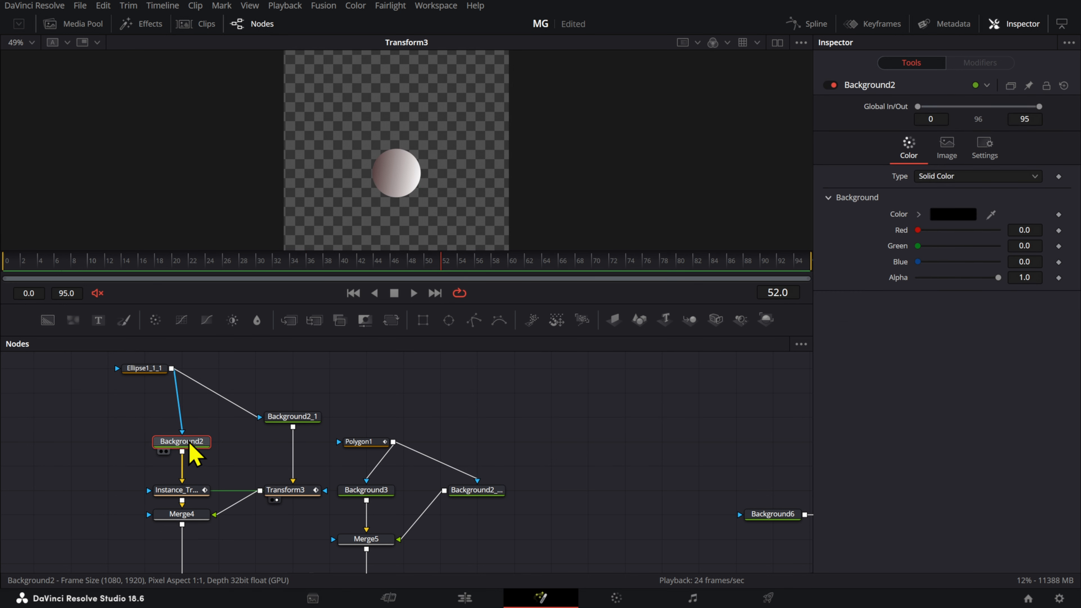
# - Show the pasted circle mask Ellipse1_1_1_1 in the viewer, fit the frame, and play it back
pyautogui.scroll(-5, 405, 429)
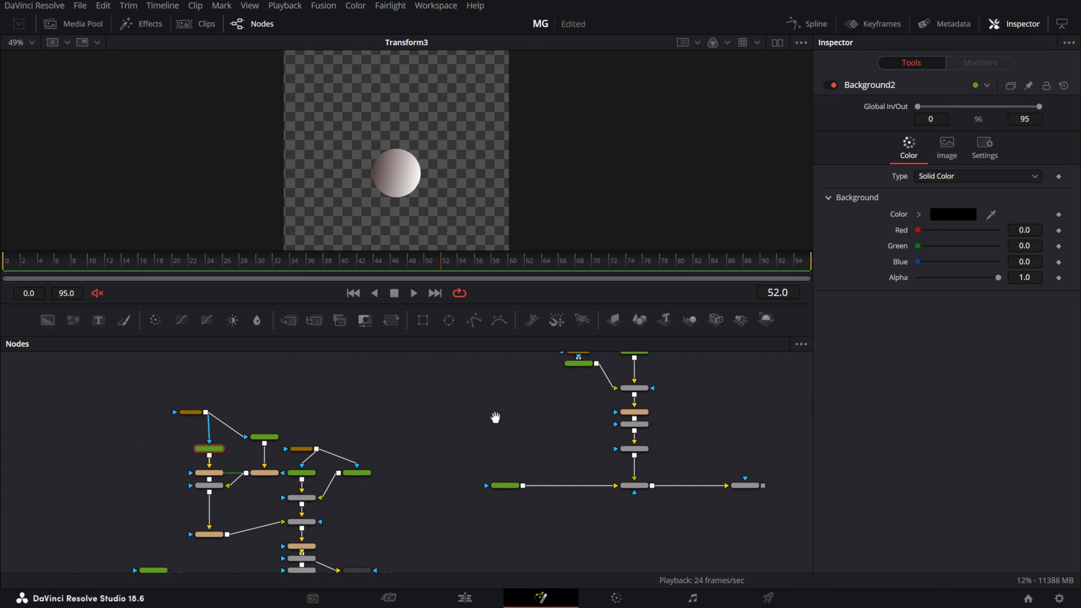
pyautogui.hscroll(5, 495, 417)
pyautogui.scroll(5, 325, 377)
pyautogui.click(398, 383)
pyautogui.press('1')
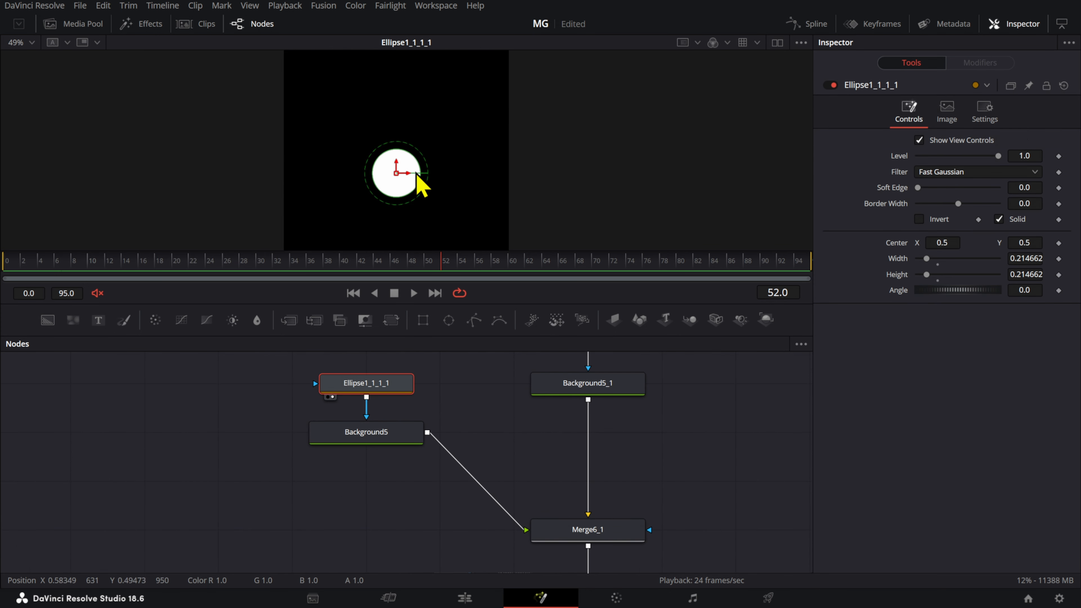
pyautogui.hotkey('ctrl', 'f')
pyautogui.press('space')
pyautogui.press('space')
# - Show Transform3_1's output in the viewer and play back the gradient circle swinging on its rod
pyautogui.scroll(-3, 592, 475)
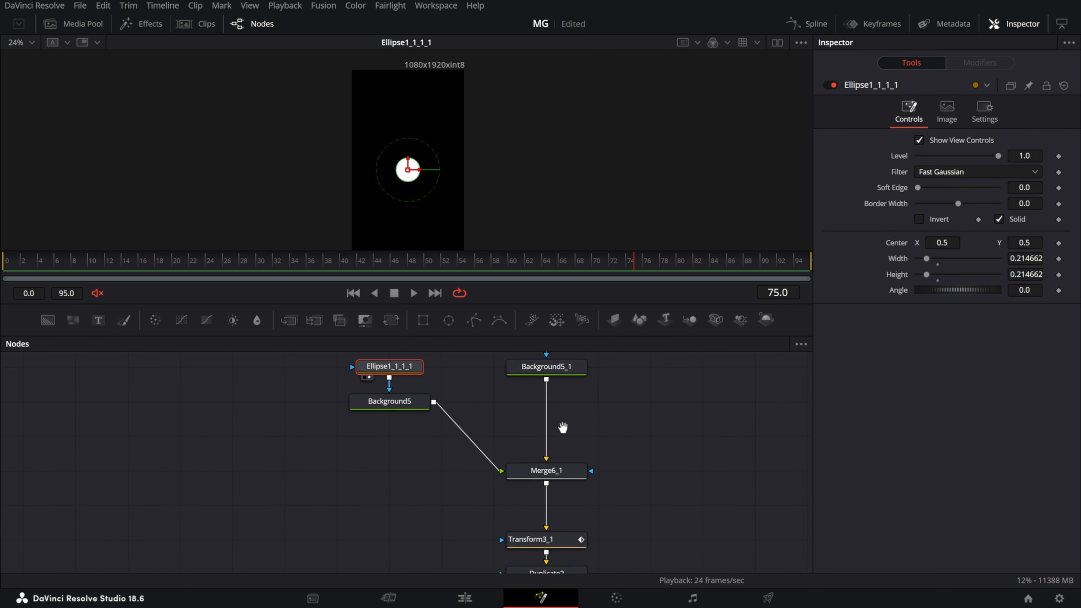
pyautogui.hscroll(3, 476, 514)
pyautogui.click(466, 494)
pyautogui.press('1')
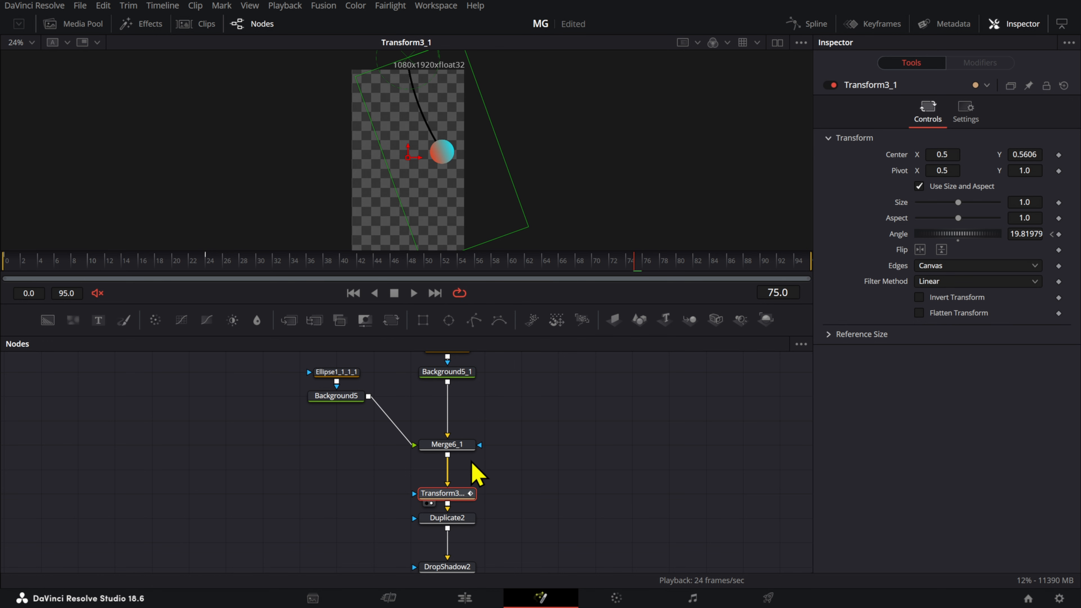
pyautogui.press('space')
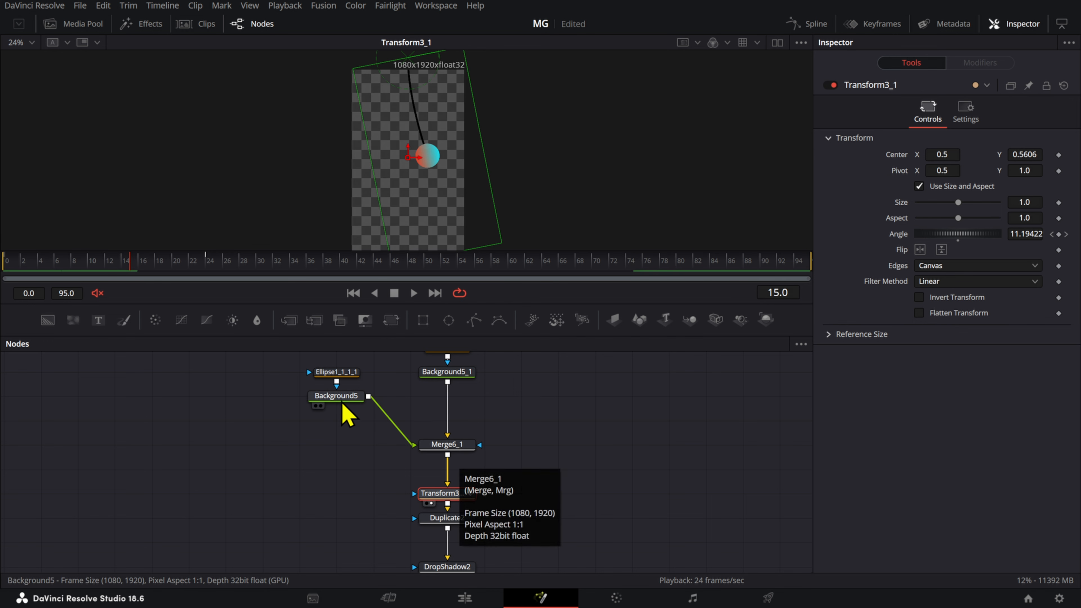
# - Insert a Transform node between Background5 and Merge6_1, and place it directly beneath Background5
pyautogui.click(351, 398)
pyautogui.hotkey('shift', 'space')
pyautogui.write('transf')
pyautogui.press('Return')
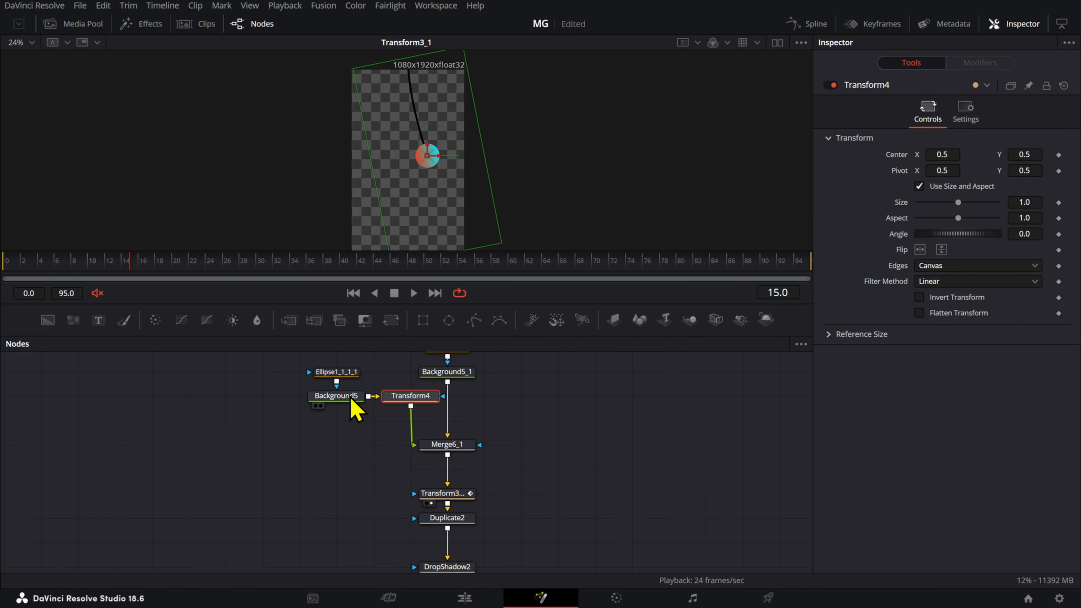
pyautogui.moveTo(394, 402); pyautogui.dragTo(334, 426)
# - Keyframe the Ellipse1_1_1_1 centre at frame 15, shift the mask away from the rod at frame 29, and scrub the motion
pyautogui.click(353, 378)
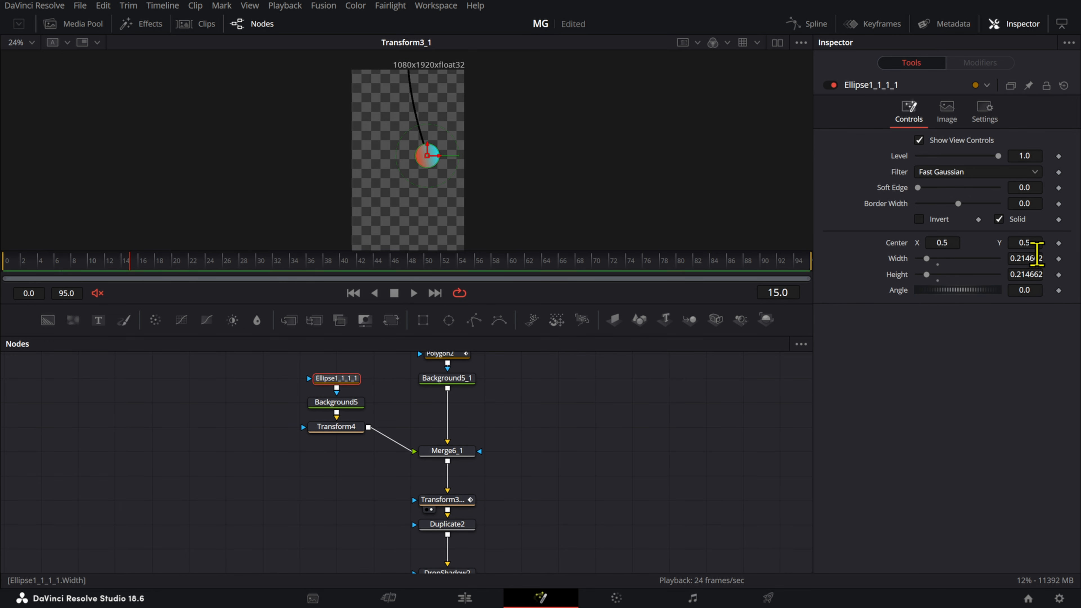
pyautogui.click(1058, 242)
pyautogui.click(252, 266)
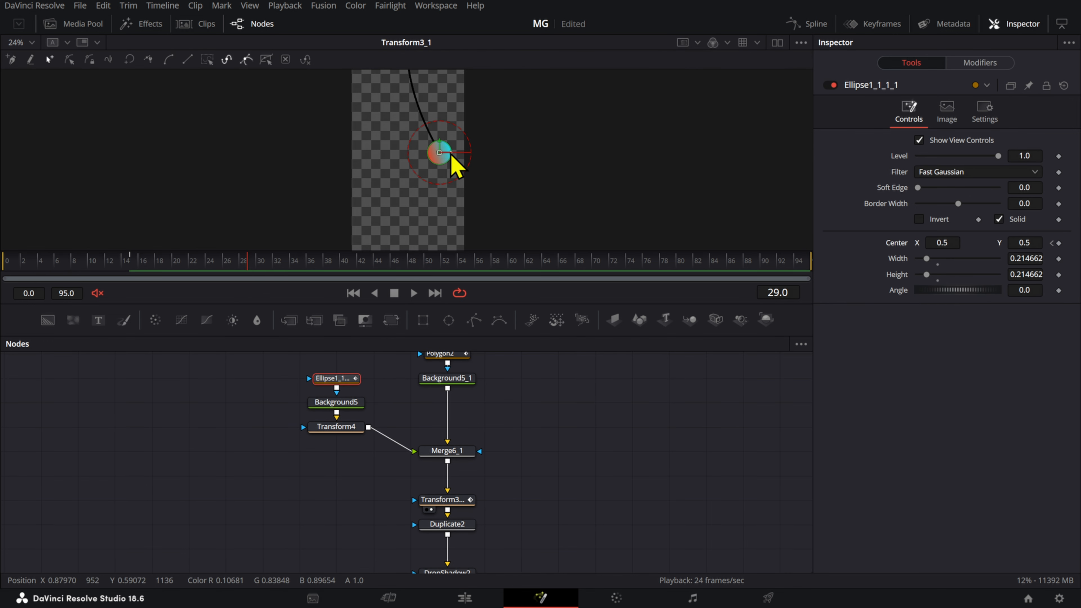
pyautogui.moveTo(451, 156); pyautogui.dragTo(341, 175)
pyautogui.moveTo(200, 265); pyautogui.dragTo(234, 268)
pyautogui.click(334, 426)
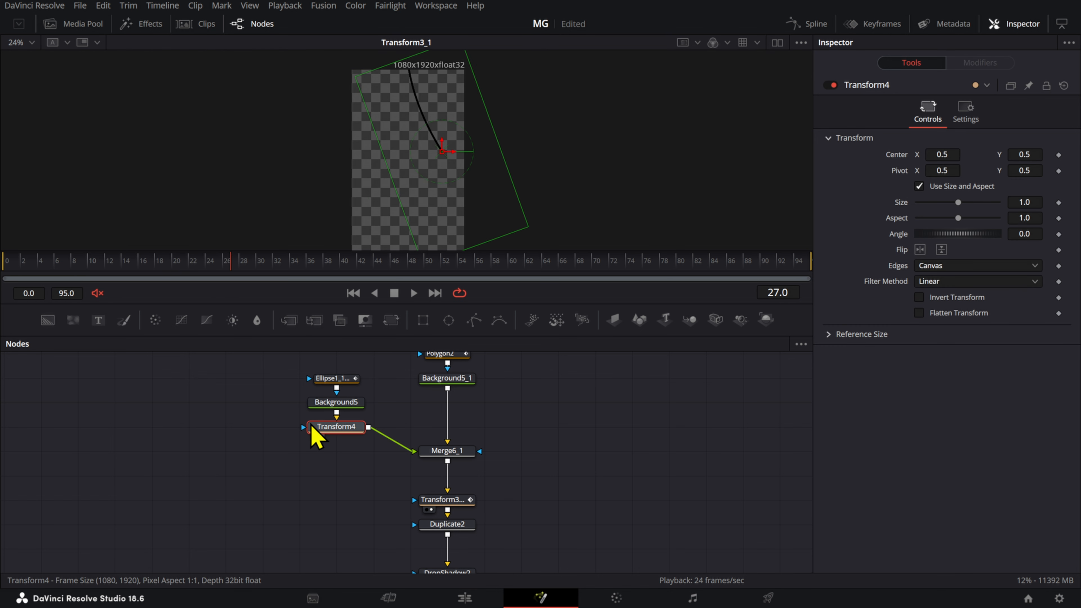
# - Reset the Center of the Ellipse1_1_1_1 mask to 0.5, 0.5 and play back the pendulum swing
pyautogui.click(172, 263)
pyautogui.click(340, 378)
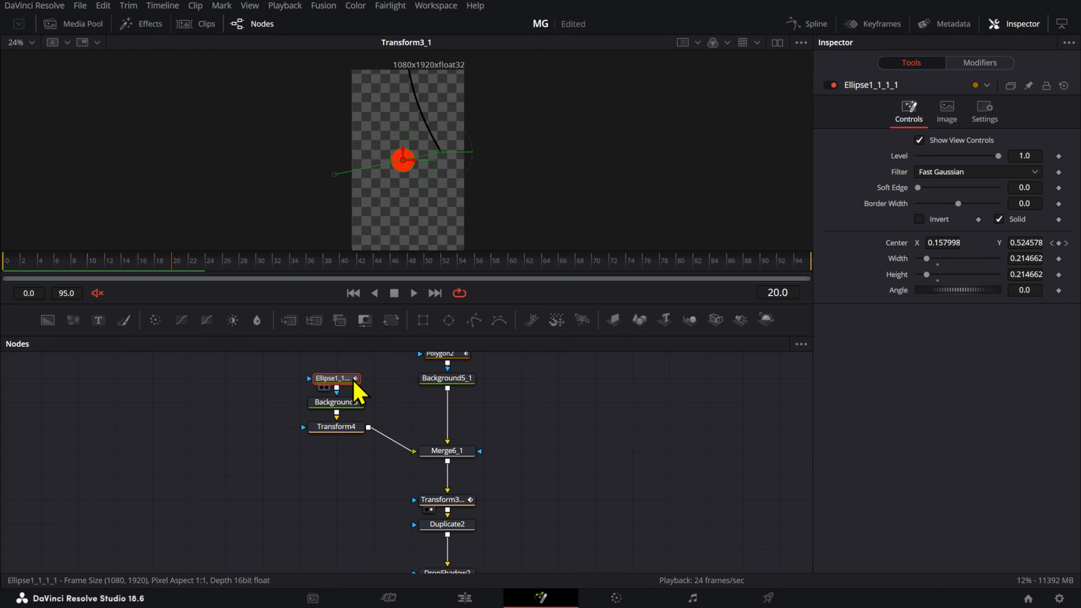
pyautogui.doubleClick(903, 244)
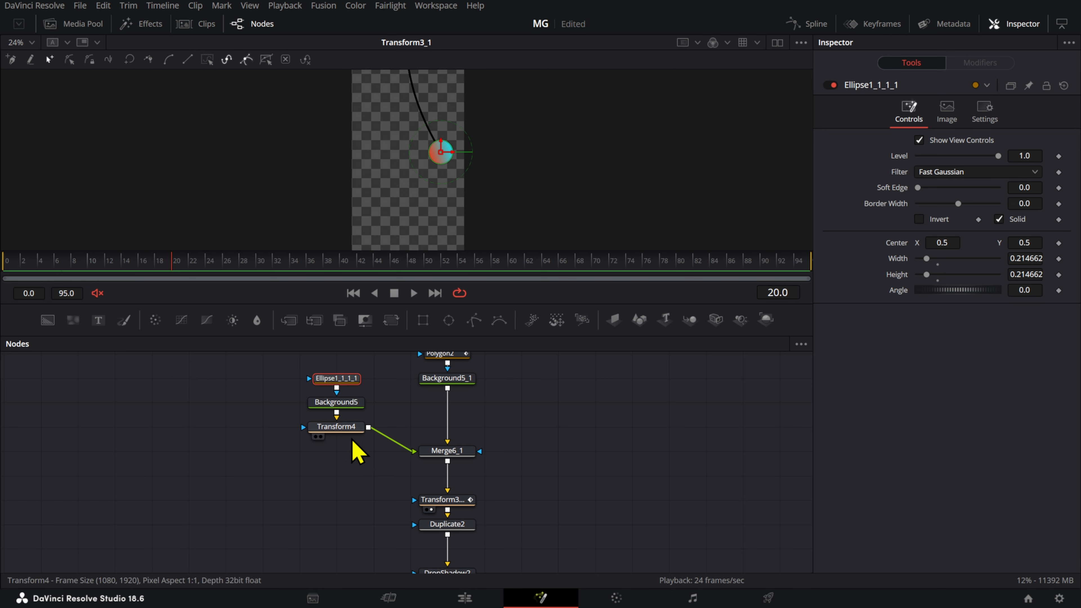
pyautogui.click(348, 428)
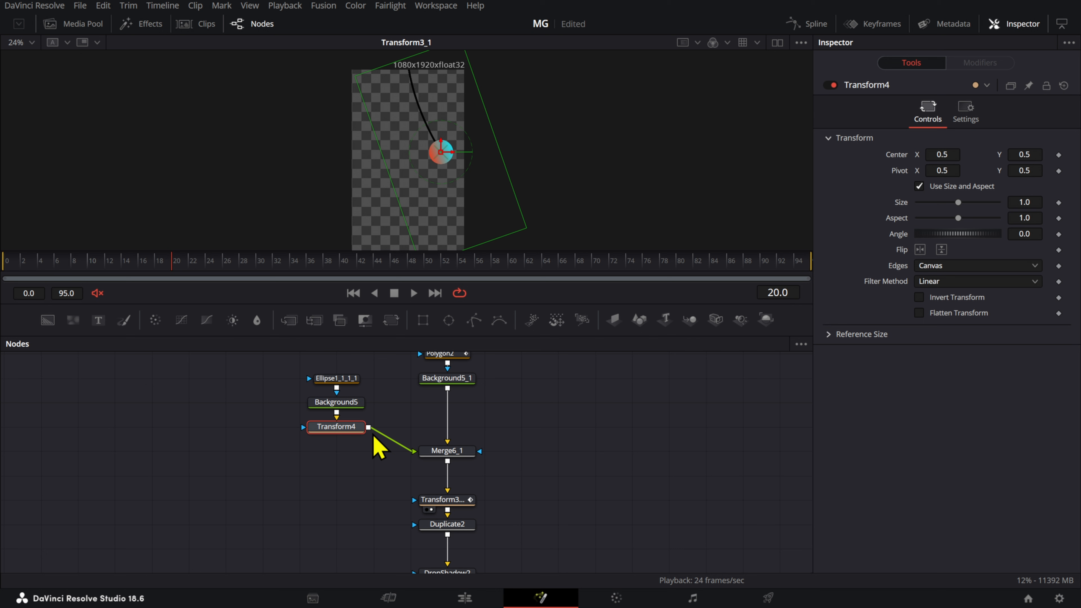
pyautogui.moveTo(121, 252); pyautogui.dragTo(43, 284)
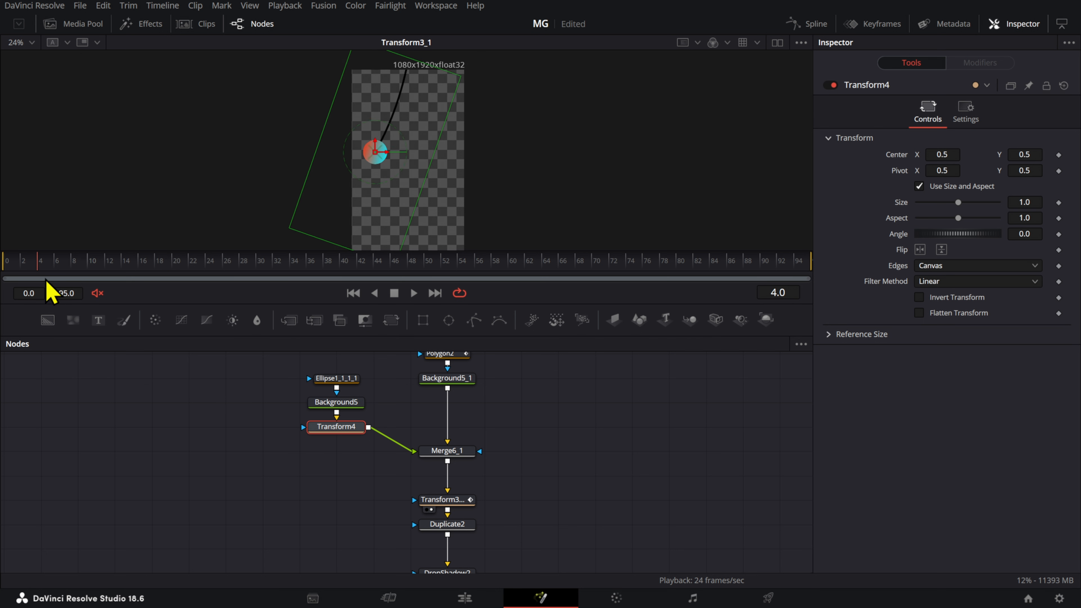
pyautogui.press('space')
pyautogui.press('space')
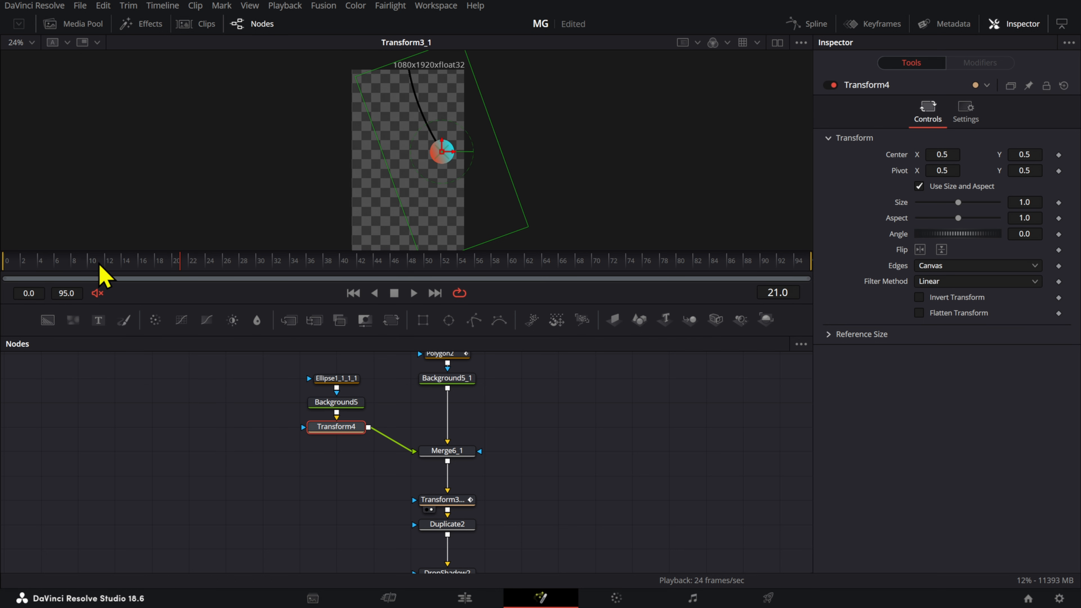
# - Add an Angle keyframe of 0.0 on Transform4 at frame 0
pyautogui.click(38, 263)
pyautogui.press('Home')
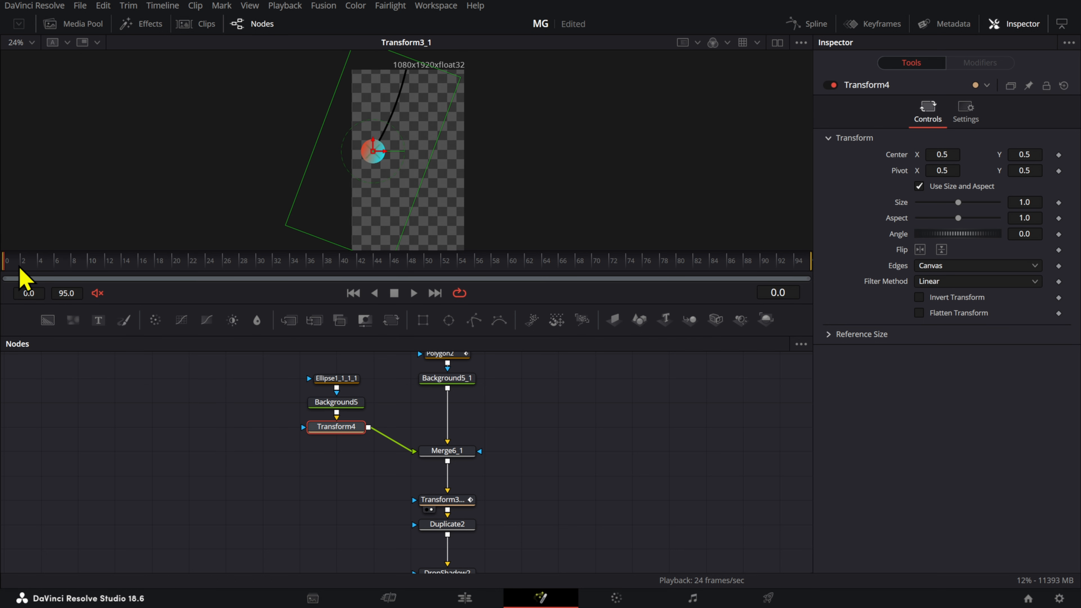
pyautogui.click(1058, 234)
# - Check the existing Transform3 node, set Transform4's Angle to -180 at frame 24, and preview the rotation
pyautogui.moveTo(372, 428); pyautogui.dragTo(819, 385)
pyautogui.moveTo(203, 418); pyautogui.dragTo(526, 313)
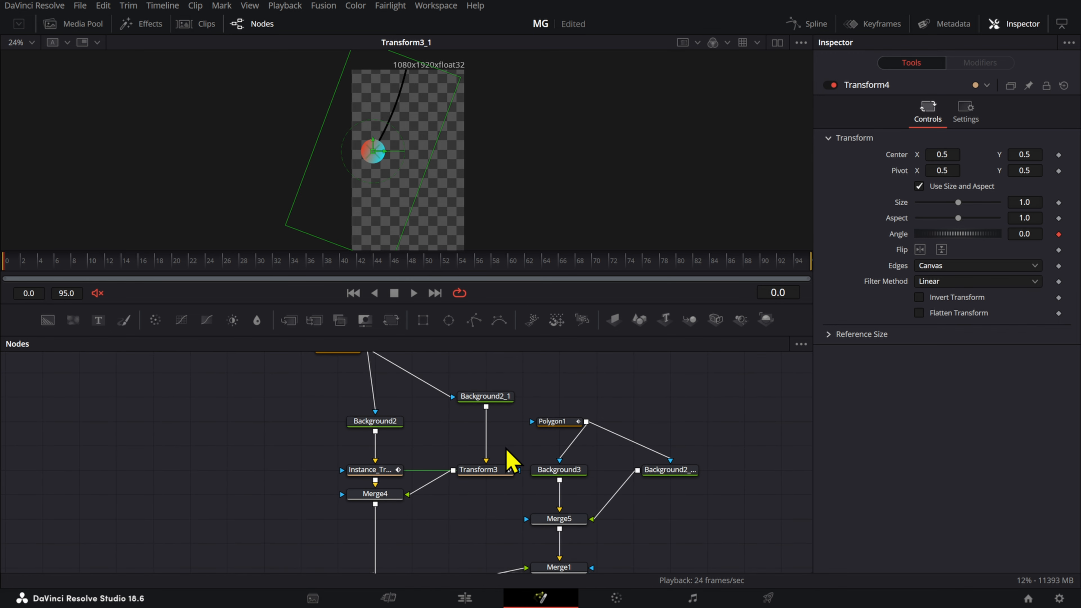
pyautogui.click(502, 470)
pyautogui.moveTo(25, 275); pyautogui.dragTo(208, 270)
pyautogui.moveTo(622, 416); pyautogui.dragTo(449, 512)
pyautogui.click(365, 412)
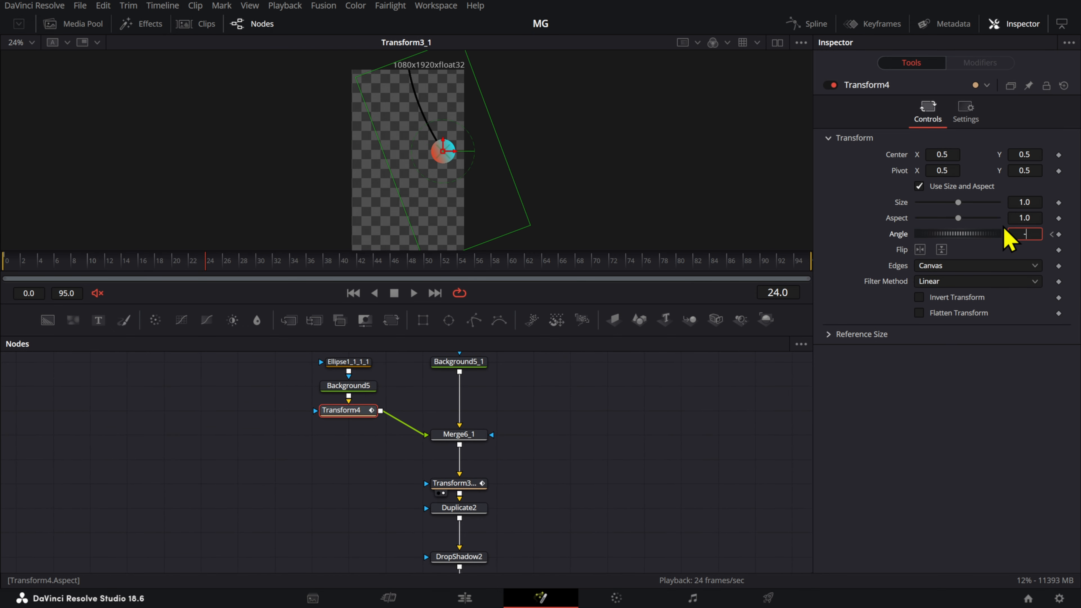
pyautogui.write('-180')
pyautogui.press('Tab')
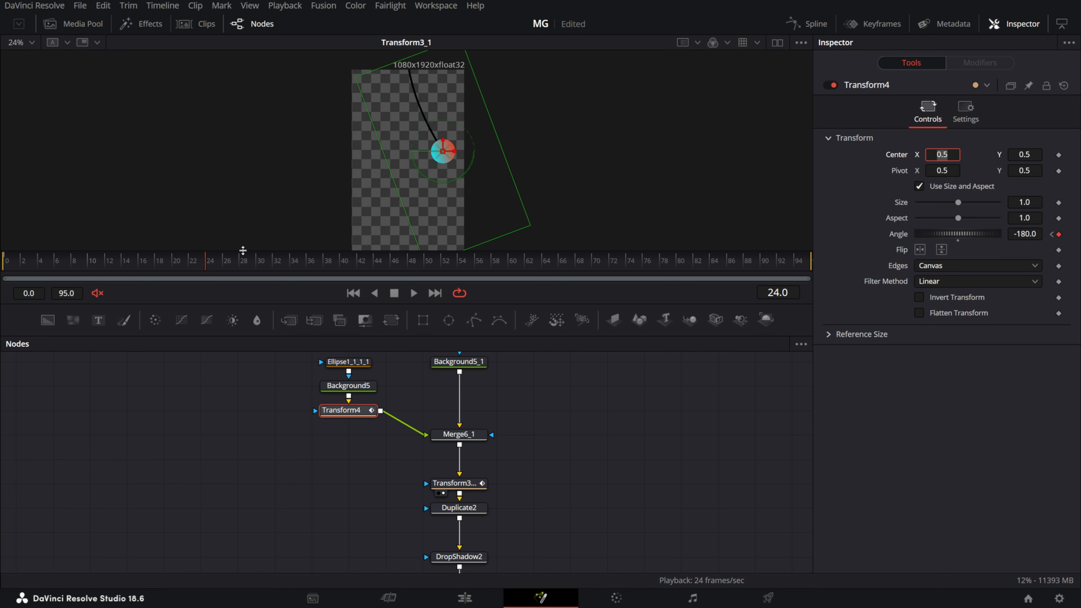
pyautogui.moveTo(242, 250); pyautogui.dragTo(4, 277)
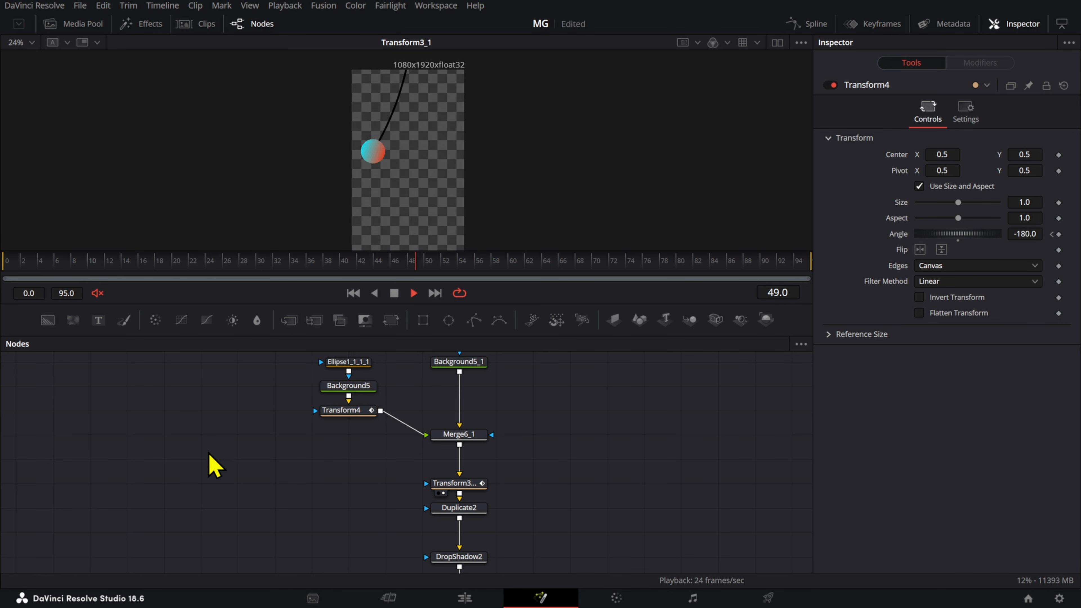
# - Smooth Transform4's Angle curve in the Spline editor, with Ease In 70.3 and Ease Out 42.2
pyautogui.click(346, 412)
pyautogui.click(814, 24)
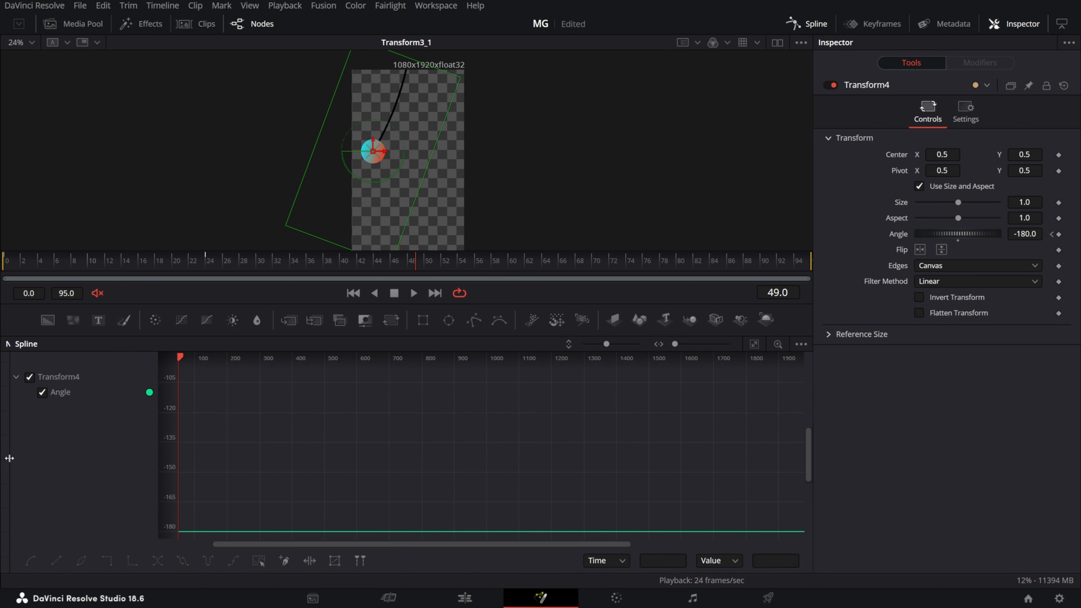
pyautogui.moveTo(9, 458); pyautogui.dragTo(317, 458)
pyautogui.click(753, 345)
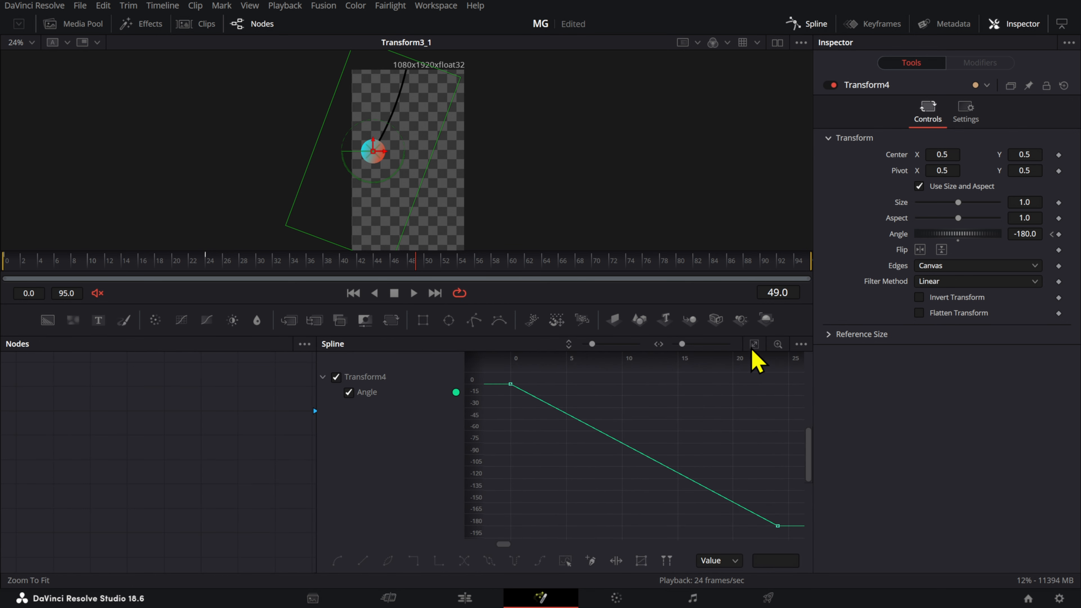
pyautogui.scroll(-3, 690, 438)
pyautogui.moveTo(585, 388); pyautogui.dragTo(771, 508)
pyautogui.hotkey('shift', 's')
pyautogui.press('t')
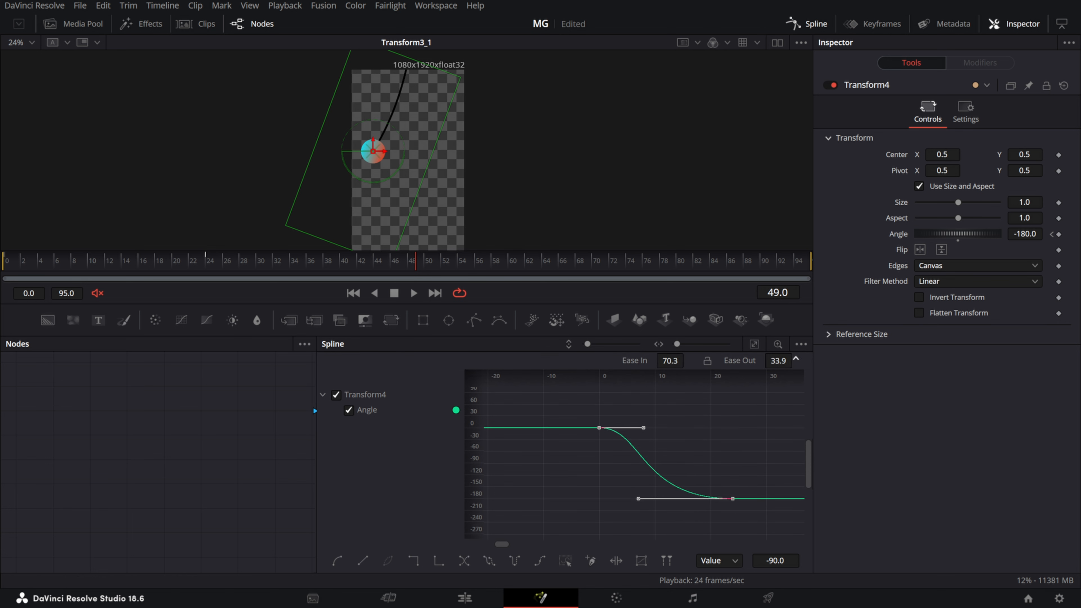
pyautogui.moveTo(732, 362); pyautogui.dragTo(750, 363)
# - Play back the eased rotation, make Transform4's Angle curve repeat in ping-pong, and close the Spline editor
pyautogui.moveTo(265, 463); pyautogui.dragTo(68, 492)
pyautogui.moveTo(211, 429); pyautogui.dragTo(197, 454)
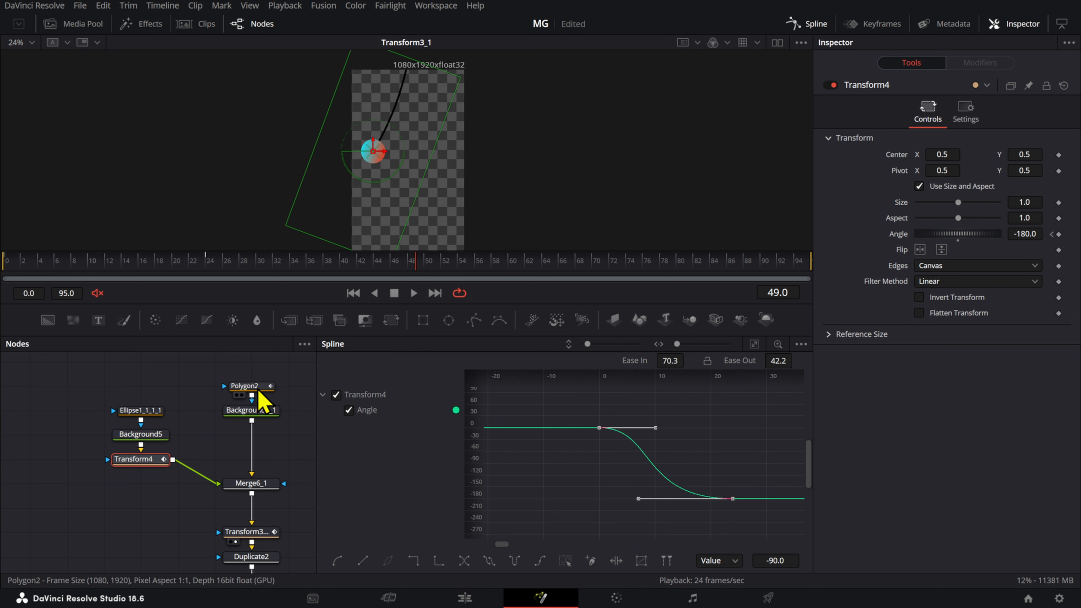
pyautogui.moveTo(213, 260); pyautogui.dragTo(5, 268)
pyautogui.press('space')
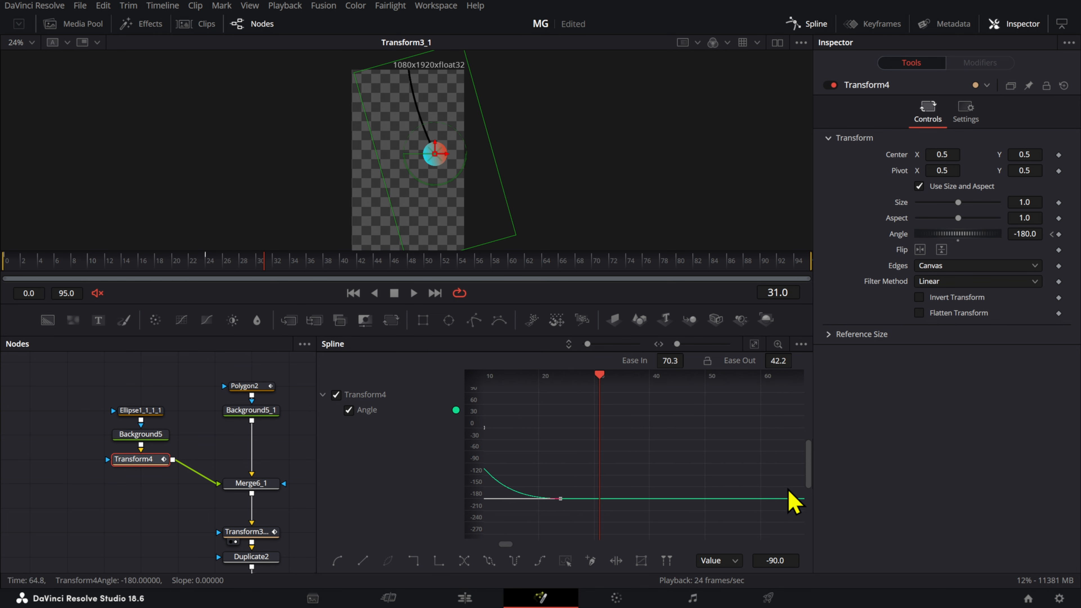
pyautogui.press('space')
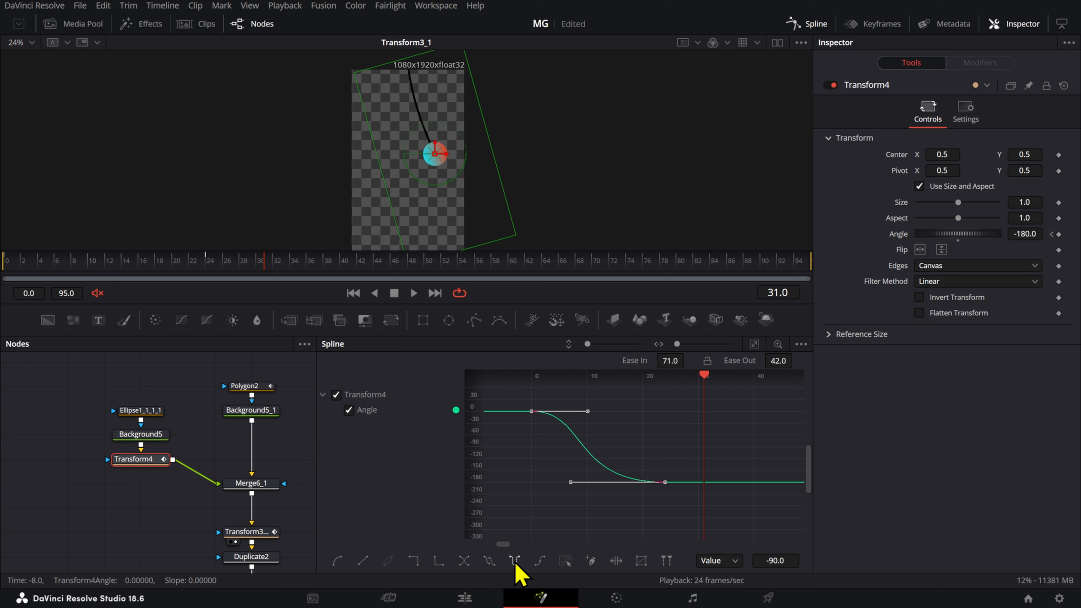
pyautogui.click(516, 563)
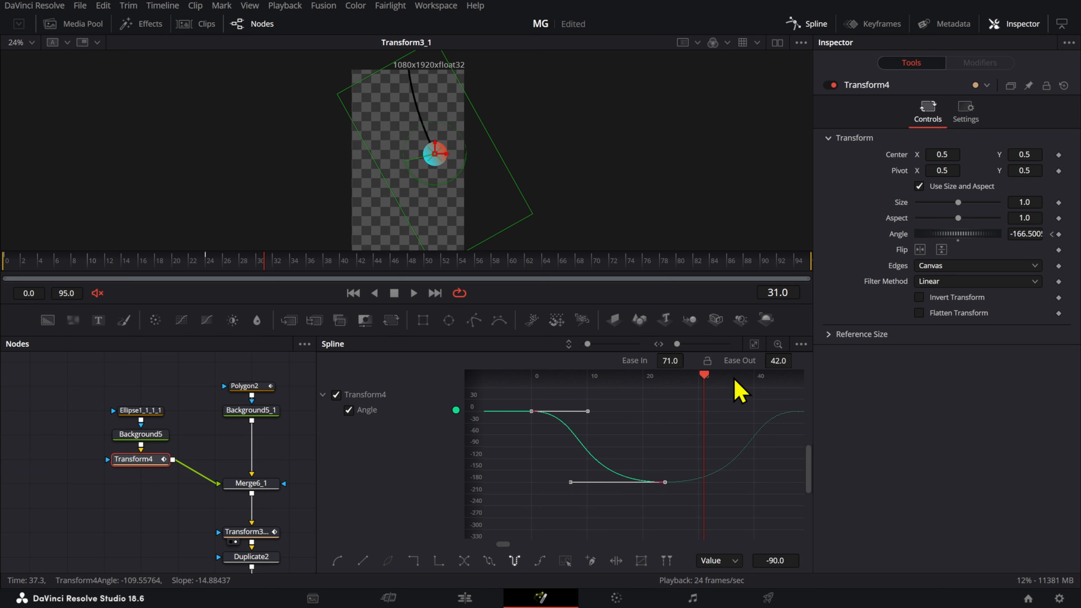
pyautogui.click(808, 24)
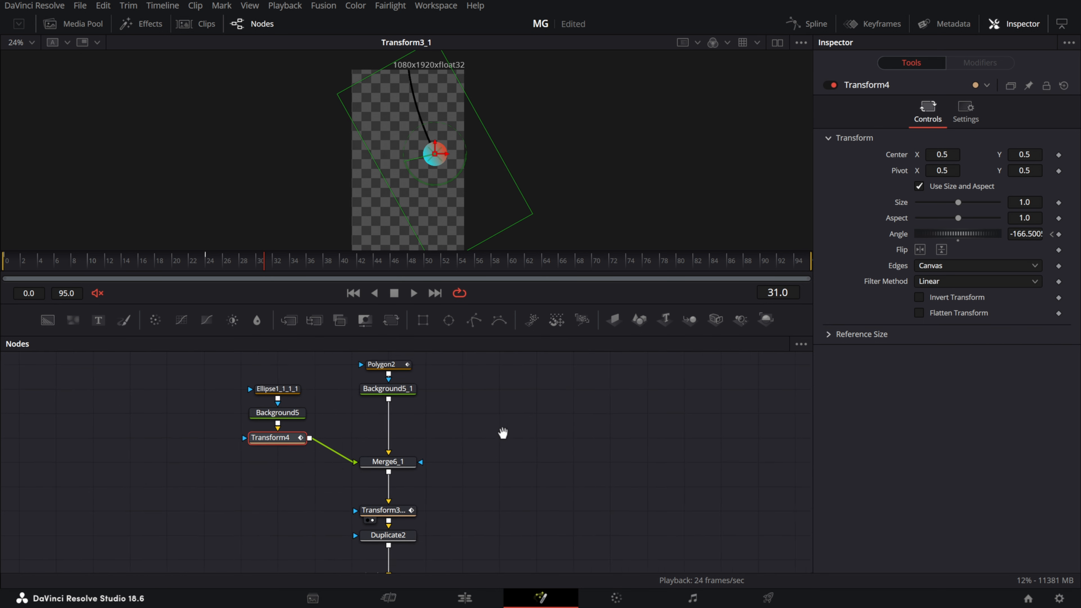
# - Copy Background5's linear red-to-cyan gradient settings onto Background5_1, the string's background
pyautogui.moveTo(503, 433); pyautogui.dragTo(566, 412)
pyautogui.click(472, 372)
pyautogui.moveTo(473, 403); pyautogui.dragTo(544, 417)
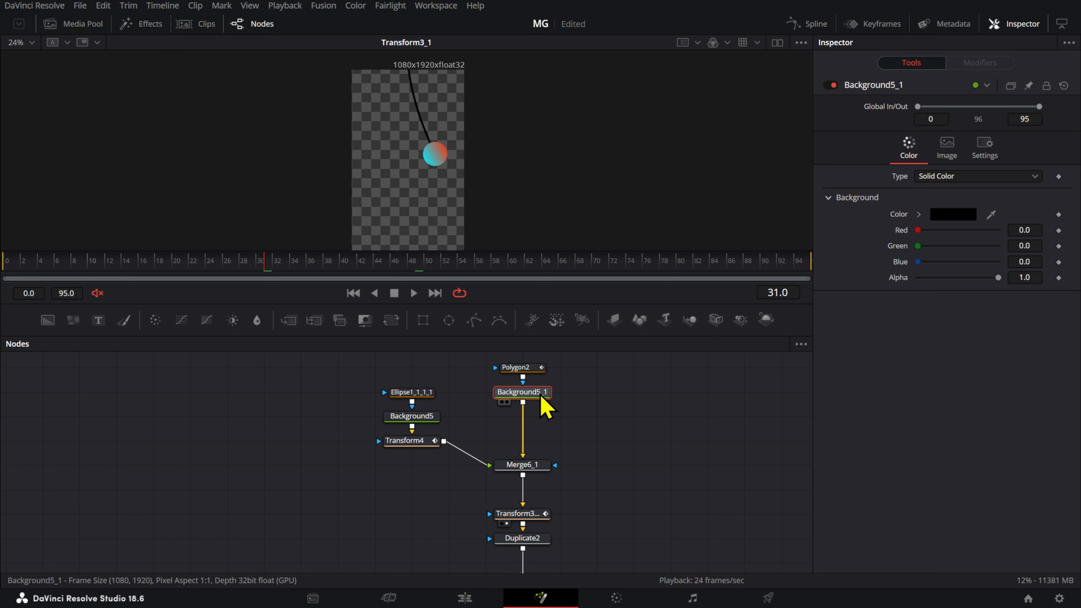
pyautogui.click(419, 414)
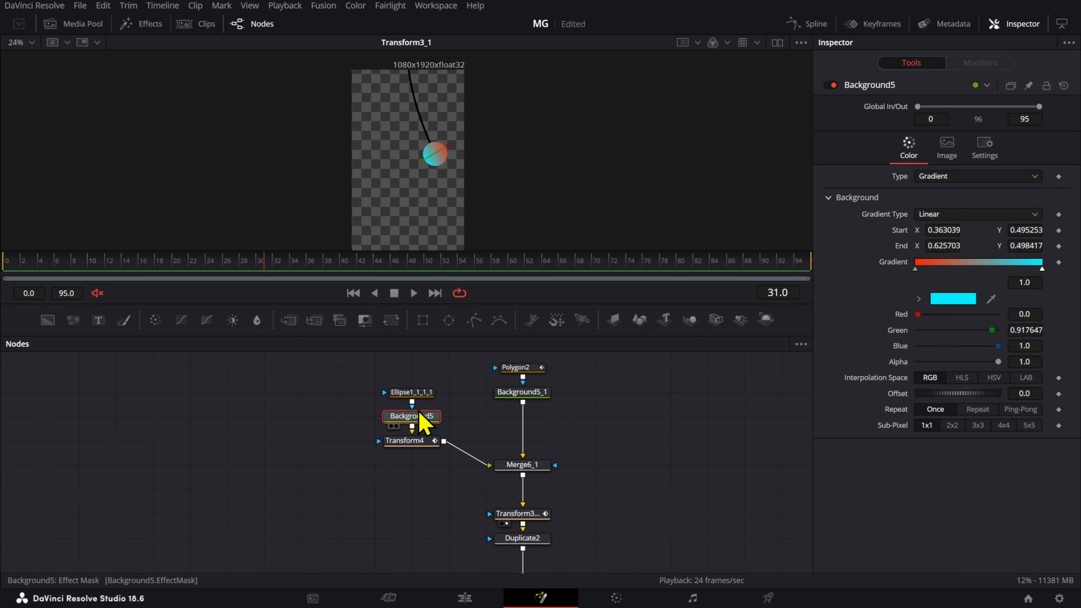
pyautogui.click(537, 397)
pyautogui.rightClick(537, 397)
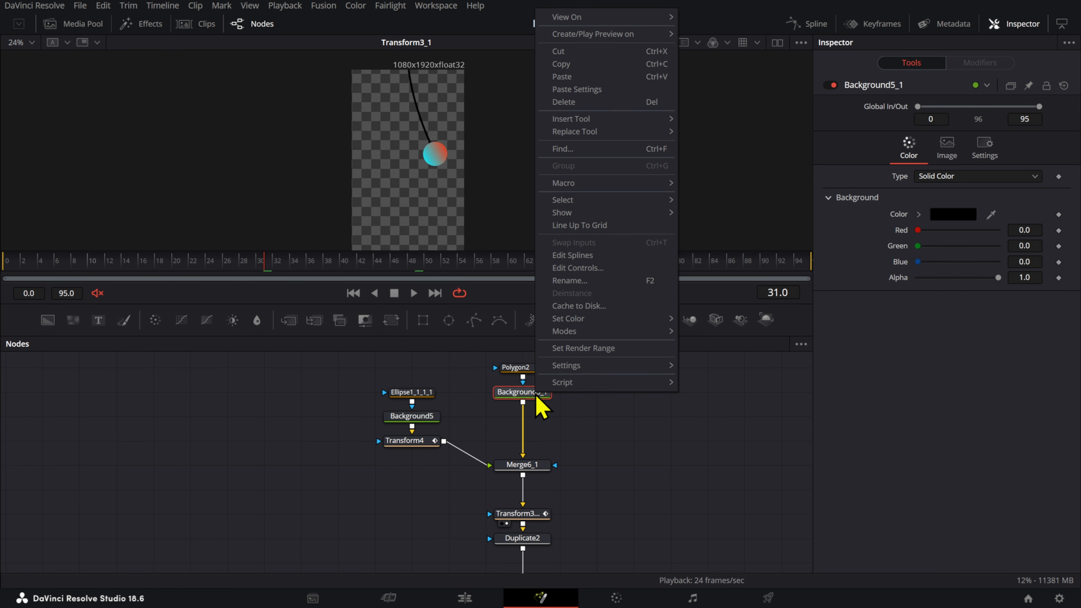
pyautogui.click(608, 91)
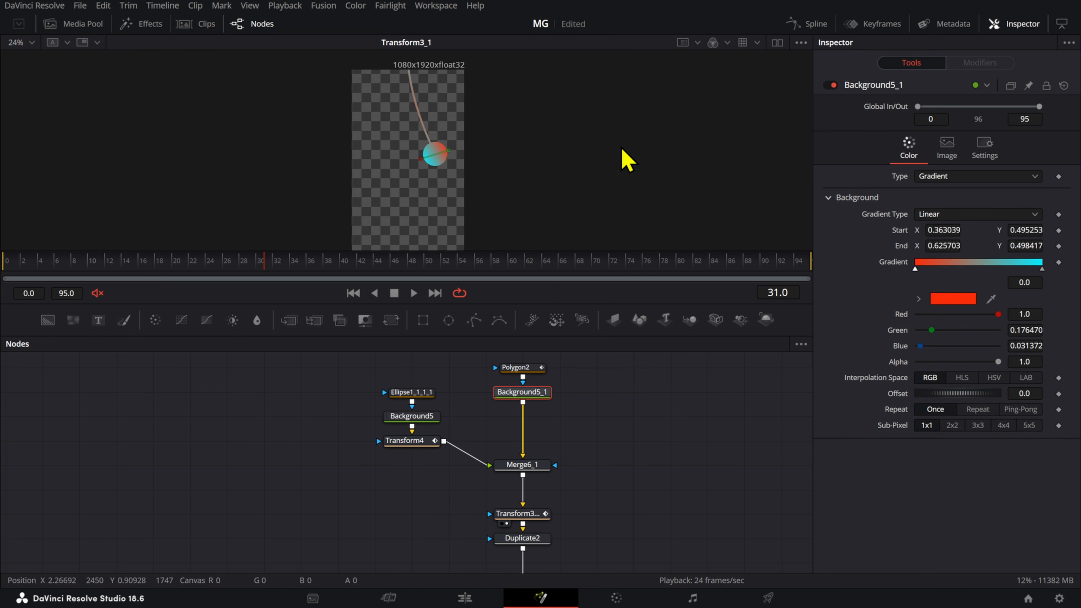
# - Examine how the first pendulum's string is coloured by viewing Background3 and Background2_1_1 and playing the result
pyautogui.scroll(-5, 226, 470)
pyautogui.moveTo(238, 469); pyautogui.dragTo(596, 425)
pyautogui.scroll(6, 502, 453)
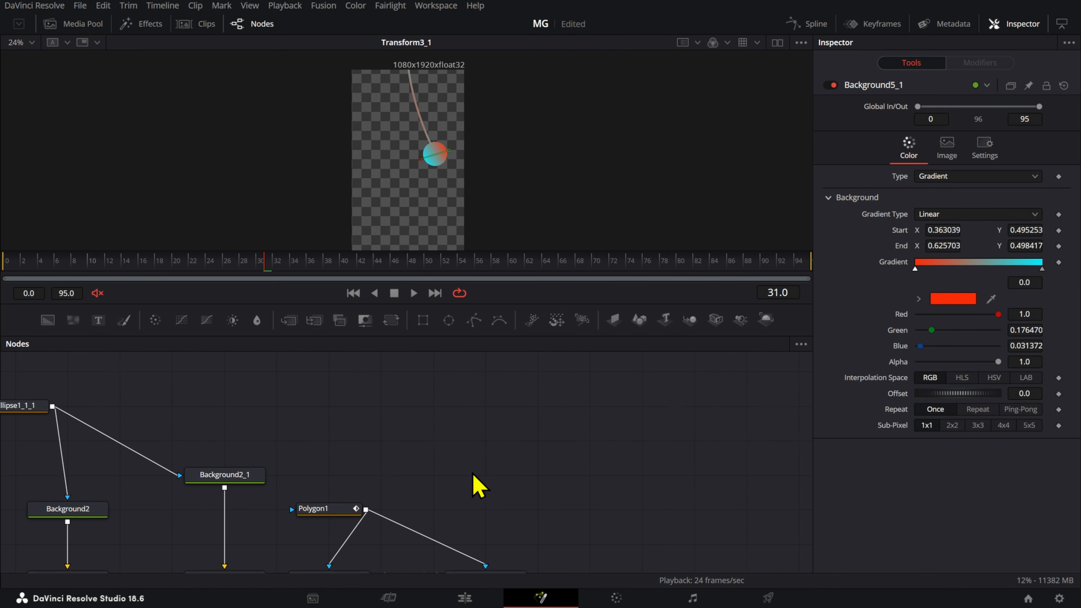
pyautogui.moveTo(385, 466); pyautogui.dragTo(510, 375)
pyautogui.click(488, 489)
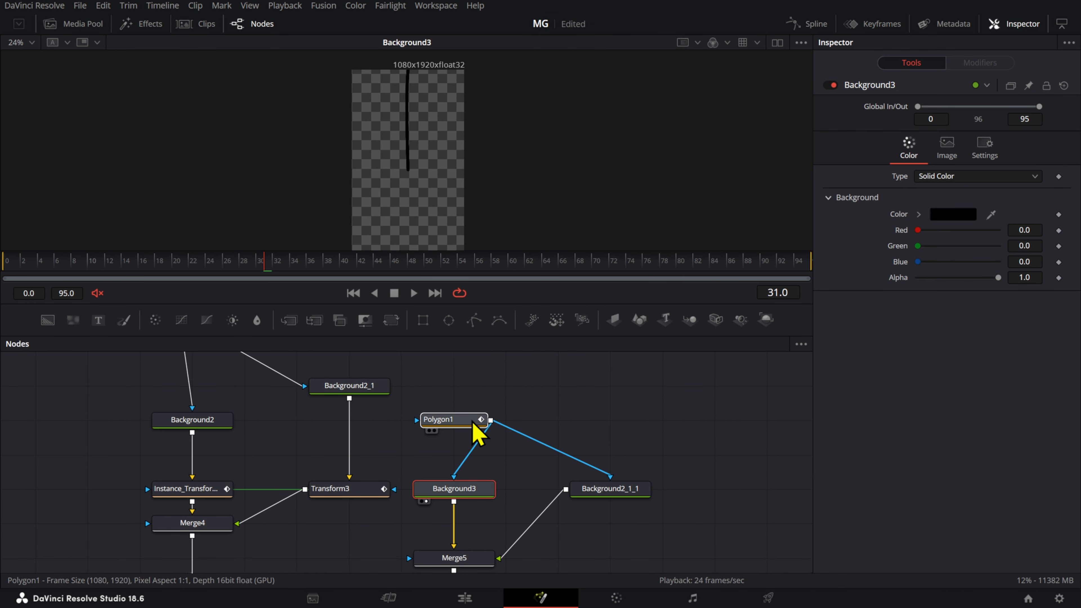
pyautogui.click(480, 422)
pyautogui.click(629, 494)
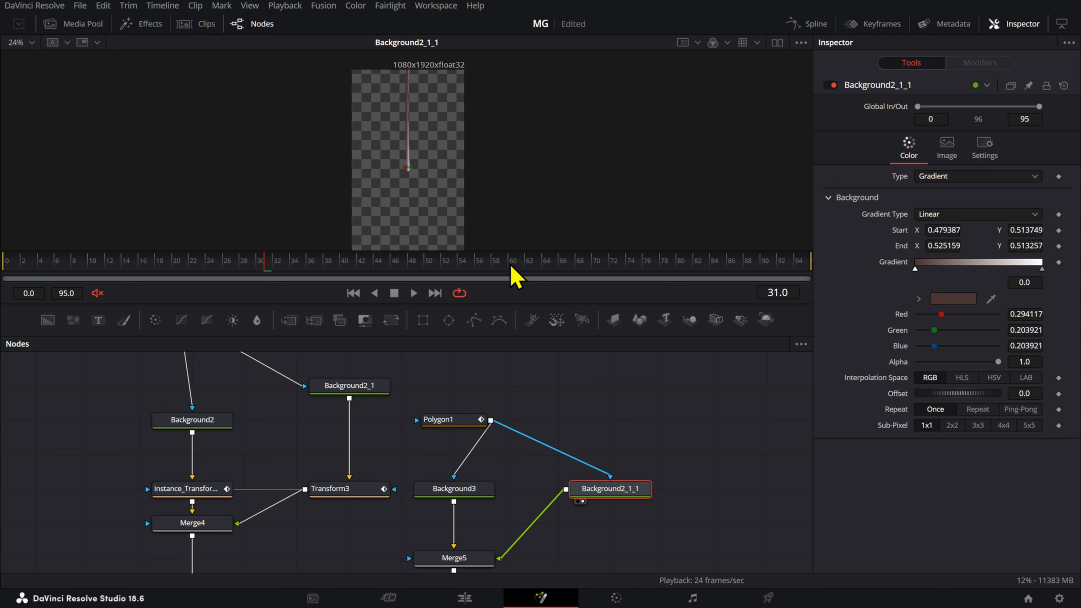
pyautogui.scroll(4, 446, 155)
pyautogui.press('space')
pyautogui.press('space')
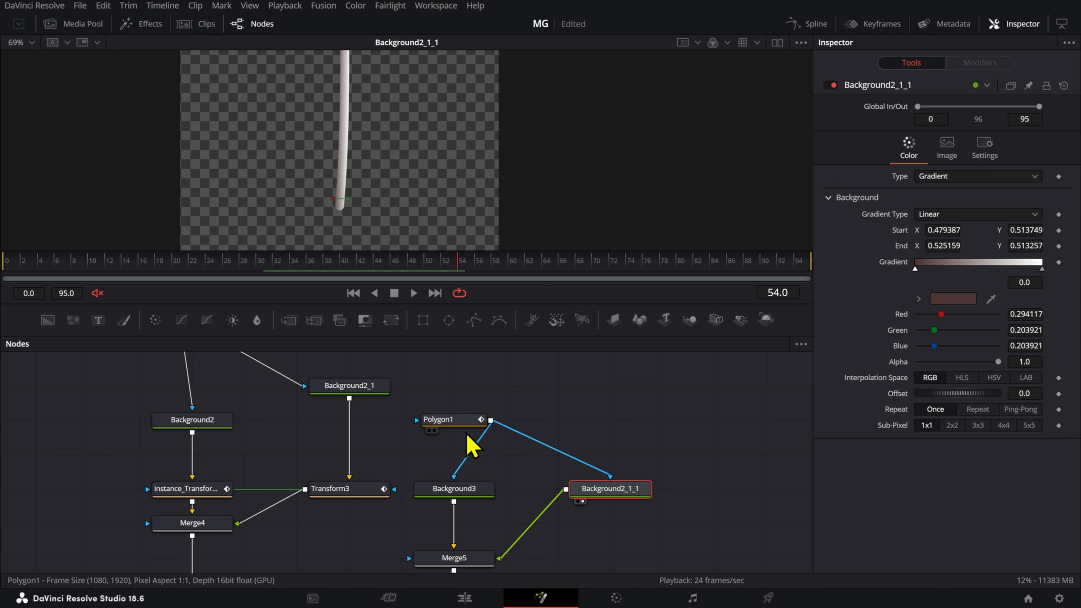
# - Examine Polygon1's shape animation and compare it with the gradient of Background2_1_1 during playback
pyautogui.click(462, 422)
pyautogui.press('2')
pyautogui.moveTo(298, 265)
pyautogui.mouseDown()
pyautogui.moveTo(87, 267)
pyautogui.moveTo(218, 265)
pyautogui.moveTo(17, 285)
pyautogui.mouseUp()
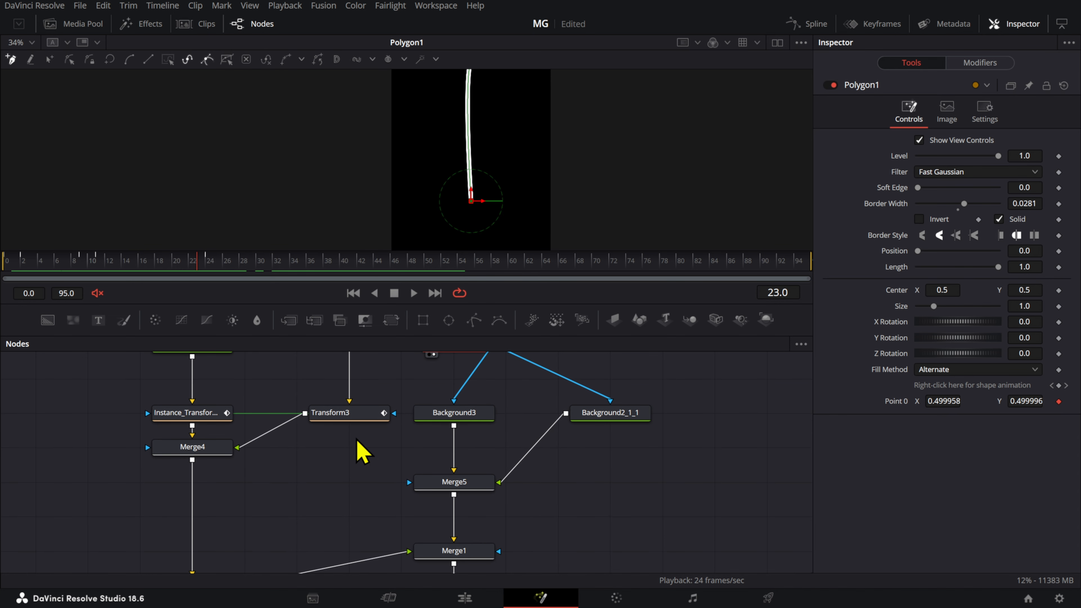
pyautogui.click(373, 419)
pyautogui.click(609, 420)
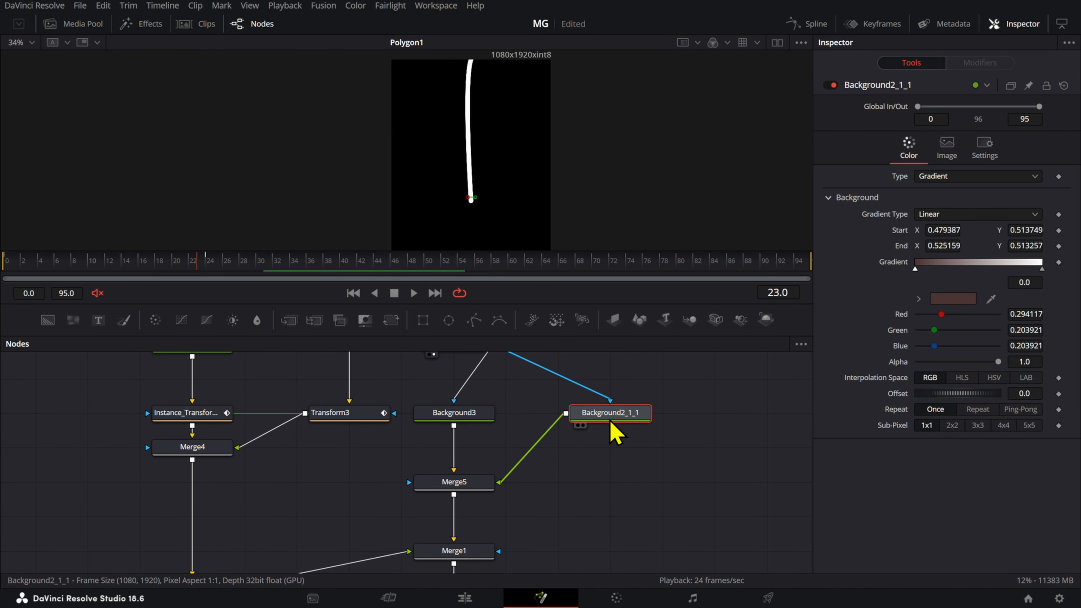
pyautogui.press('2')
pyautogui.press('space')
pyautogui.press('space')
# - View Merge6_1 and Transform3_1 in turn and play back the string and ball with their gradients
pyautogui.moveTo(704, 442); pyautogui.dragTo(404, 419)
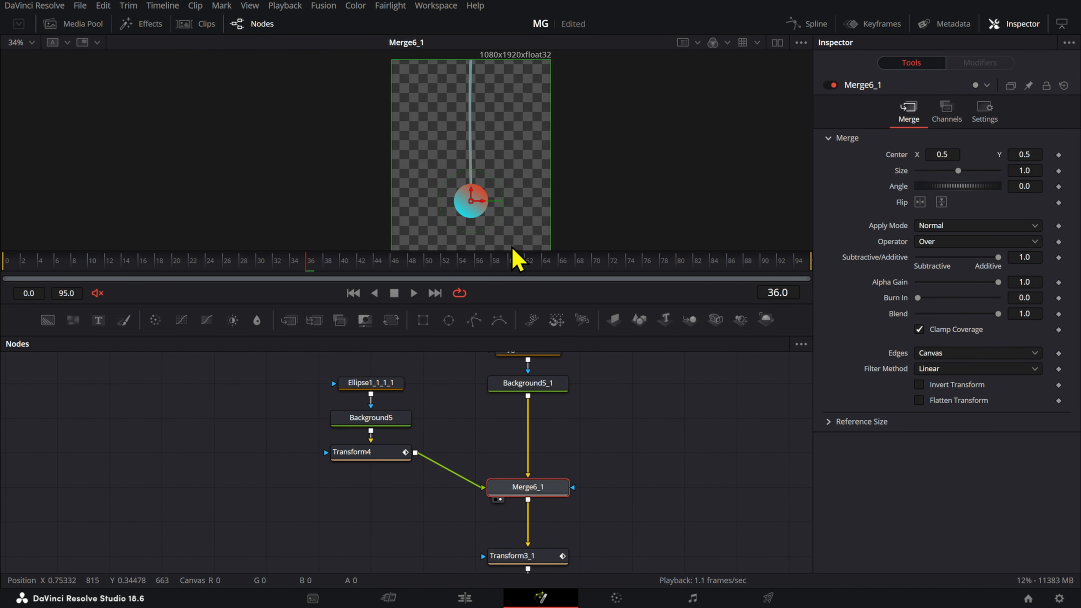
pyautogui.scroll(2, 485, 181)
pyautogui.press('space')
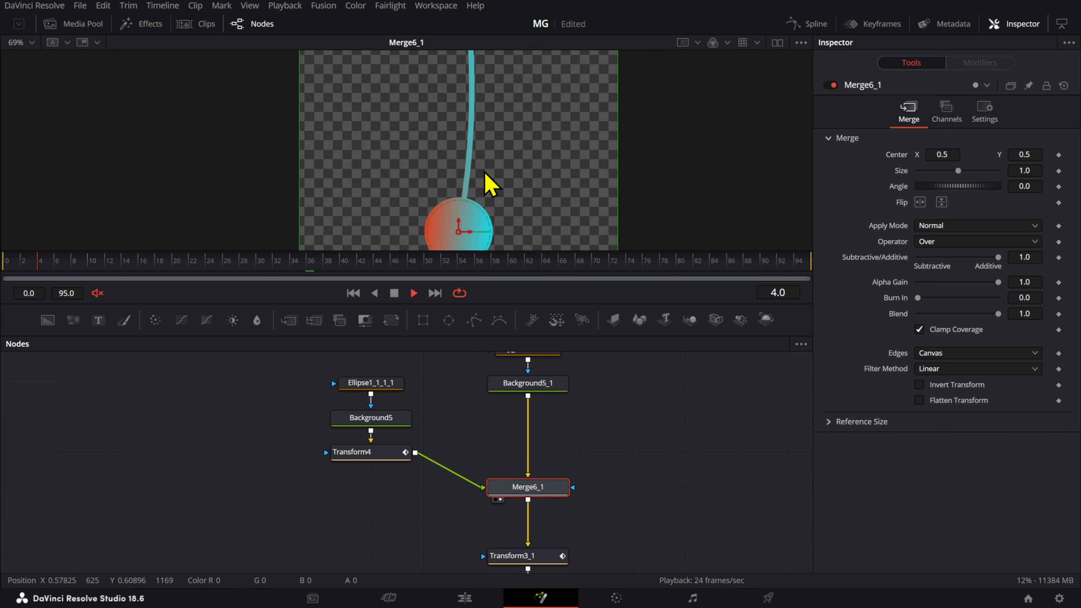
pyautogui.press('space')
pyautogui.click(557, 561)
pyautogui.press('2')
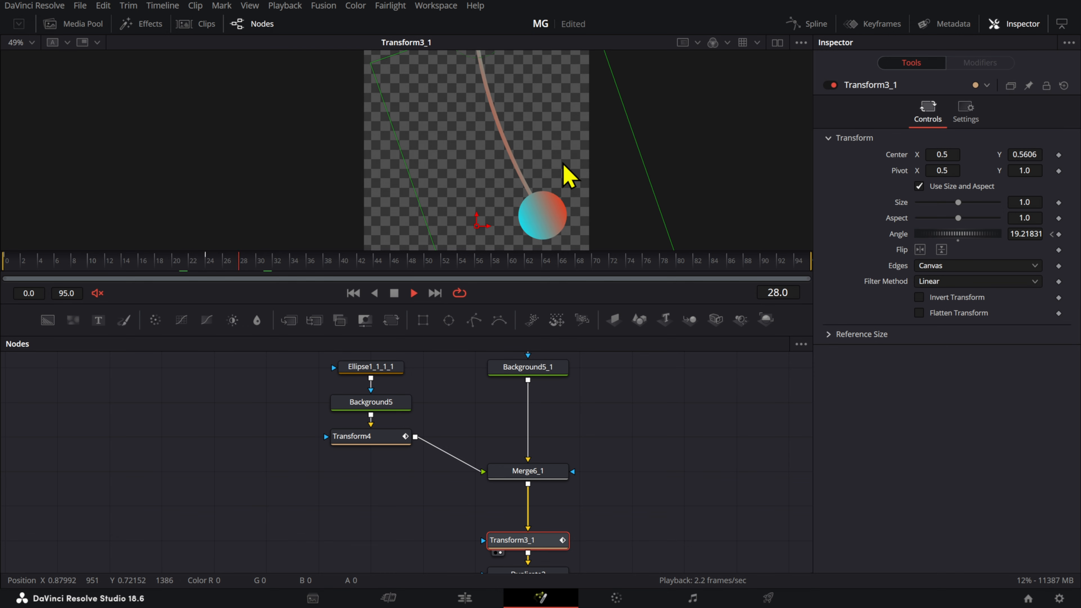
# - At frame 12, move the End point of Background5_1's gradient to about X 0.516, Y 0.492
pyautogui.click(527, 412)
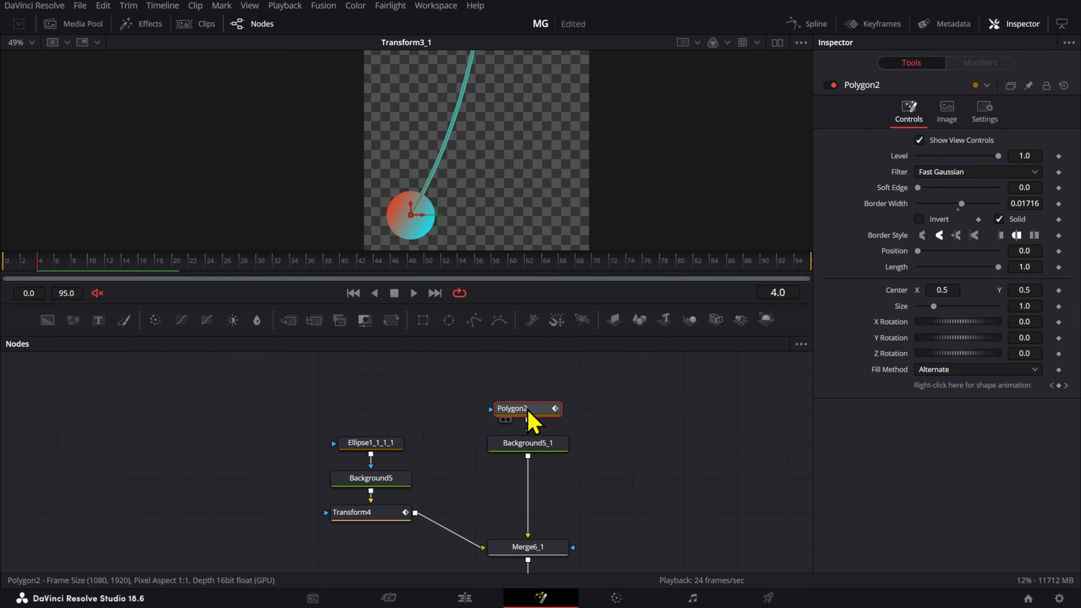
pyautogui.moveTo(152, 273); pyautogui.dragTo(119, 268)
pyautogui.click(548, 445)
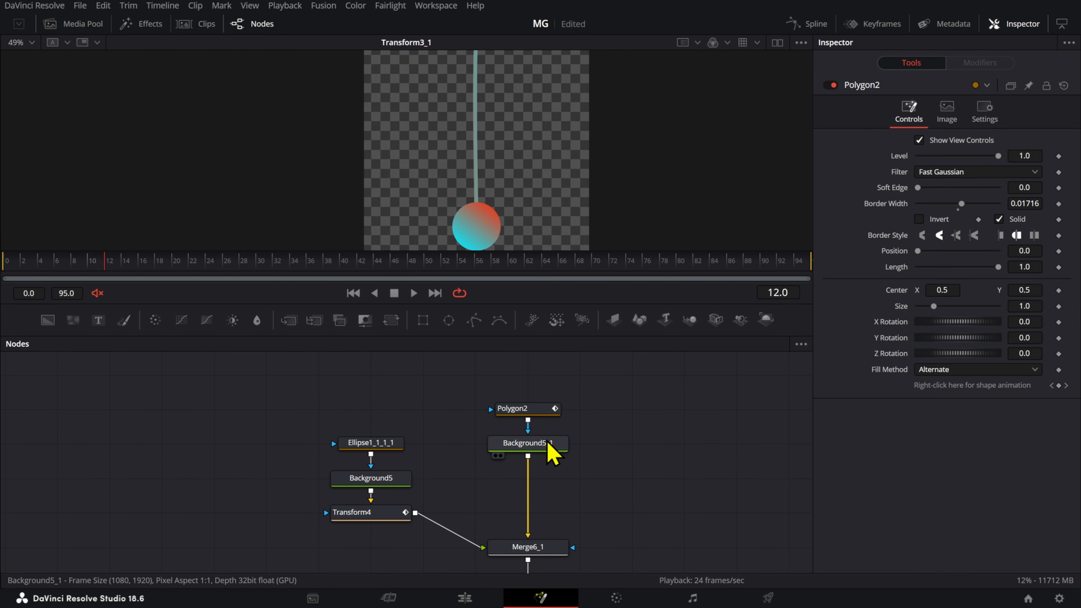
pyautogui.click(539, 410)
pyautogui.click(552, 446)
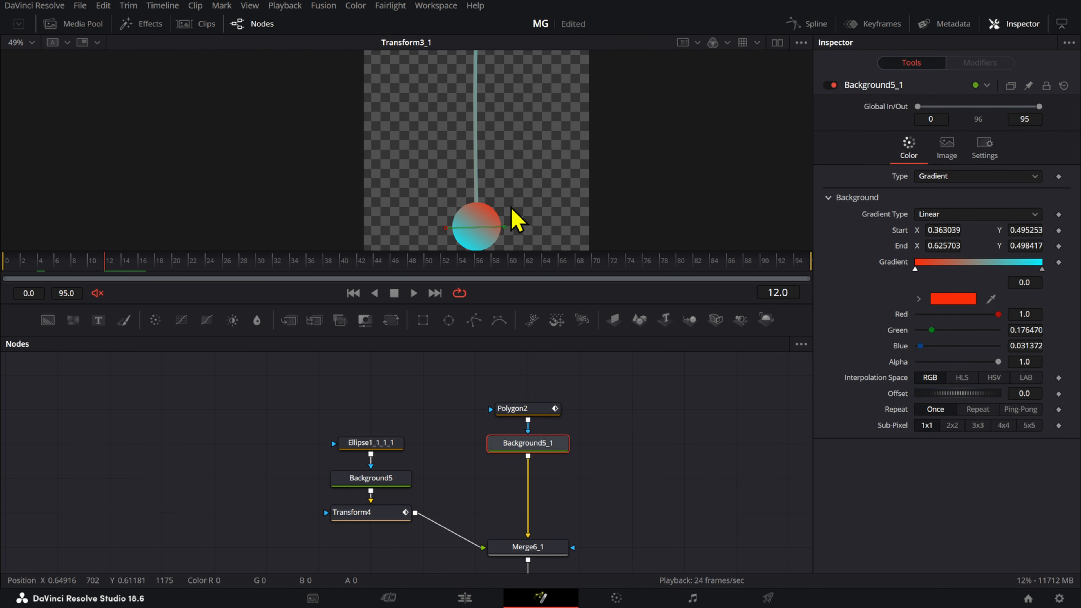
pyautogui.moveTo(503, 231); pyautogui.dragTo(480, 230)
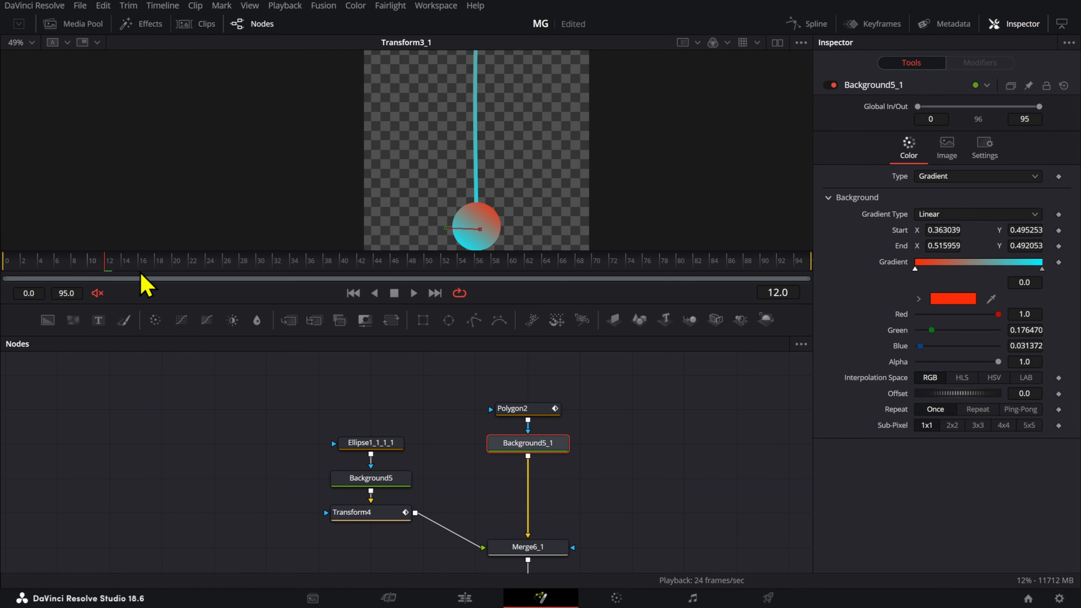
# - At frame 28, set Background5_1's gradient Start point to about X 0.321, Y 0.5 and its End point to about X 0.676, Y 0.505
pyautogui.moveTo(142, 276); pyautogui.dragTo(244, 279)
pyautogui.press('1')
pyautogui.moveTo(446, 179)
pyautogui.mouseDown()
pyautogui.moveTo(473, 181)
pyautogui.moveTo(443, 174)
pyautogui.mouseUp()
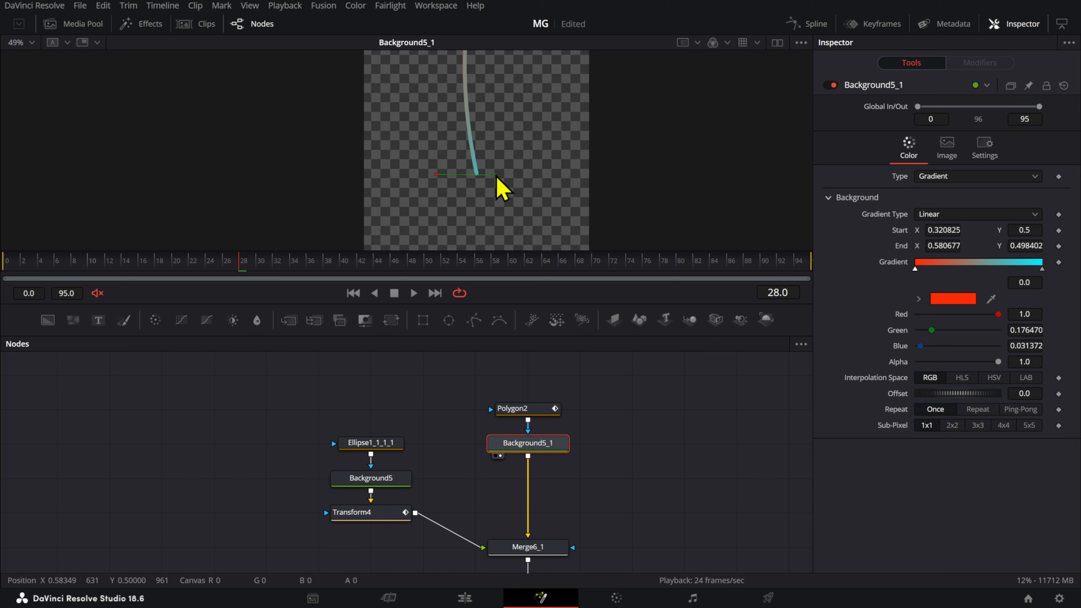
pyautogui.moveTo(512, 175); pyautogui.dragTo(517, 173)
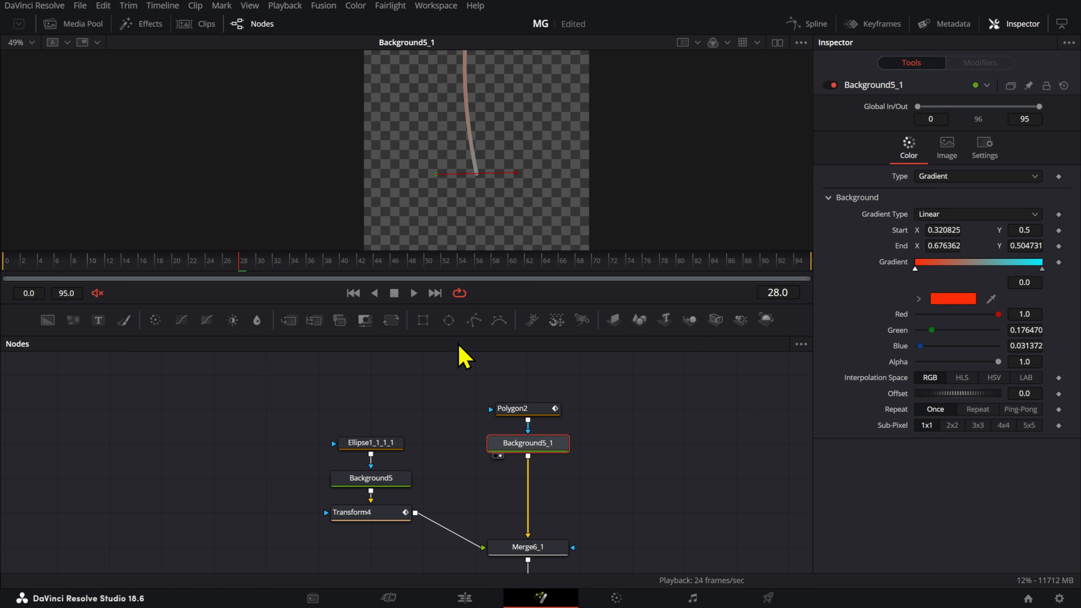
# - Play back Background5_1 from the start to check how the string's gradient changes as it bends
pyautogui.moveTo(178, 269); pyautogui.dragTo(1, 278)
pyautogui.scroll(-2, 374, 174)
pyautogui.moveTo(456, 142); pyautogui.dragTo(451, 178)
pyautogui.press('space')
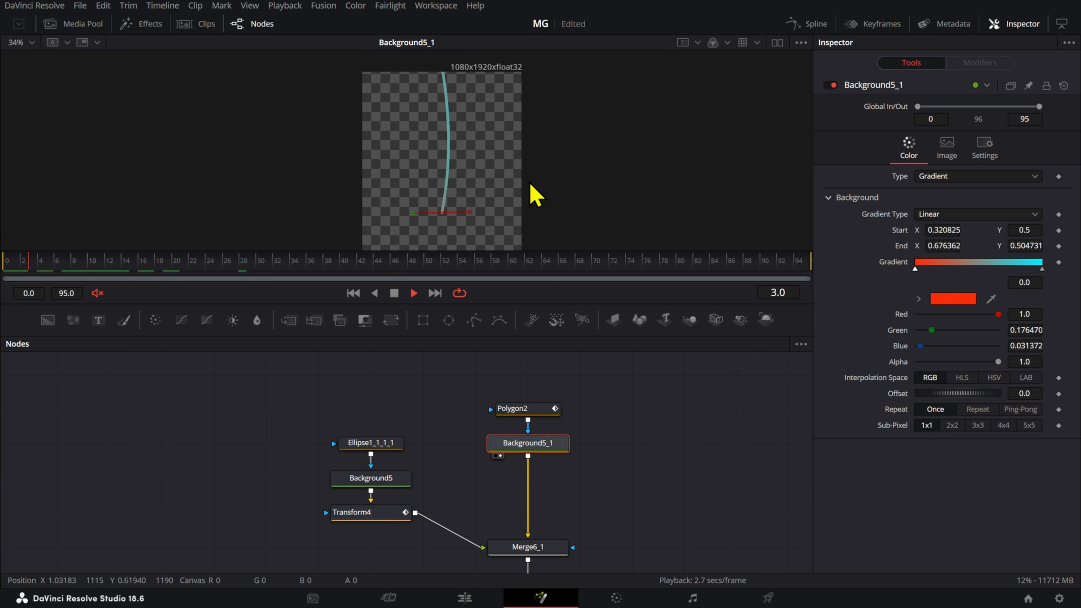
# - View Merge6_1 and Transform3_1 in turn and check the new string colours with the ball during playback
pyautogui.click(564, 550)
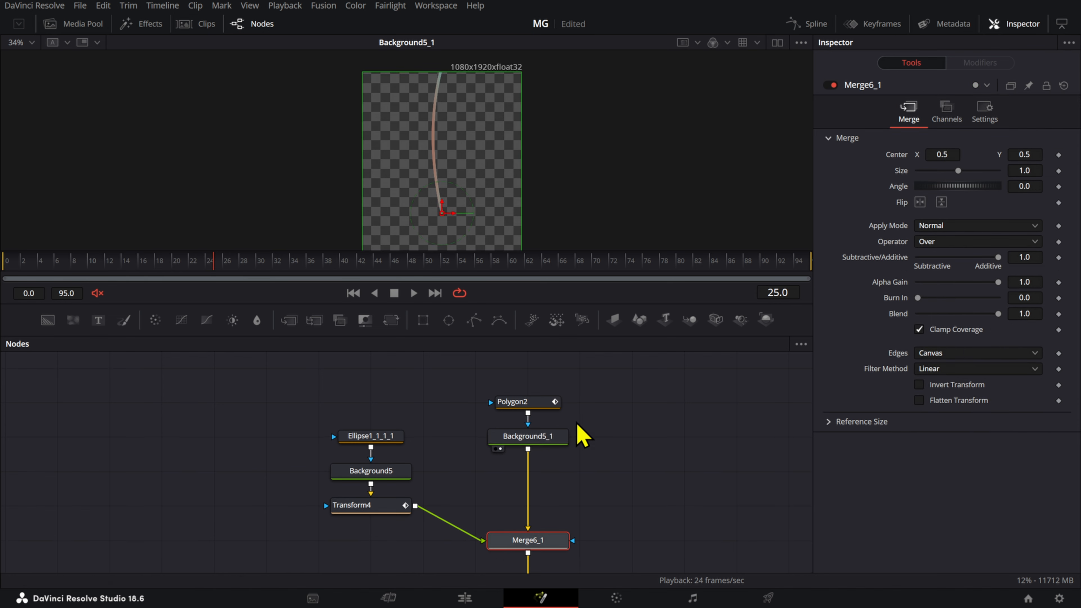
pyautogui.click(616, 421)
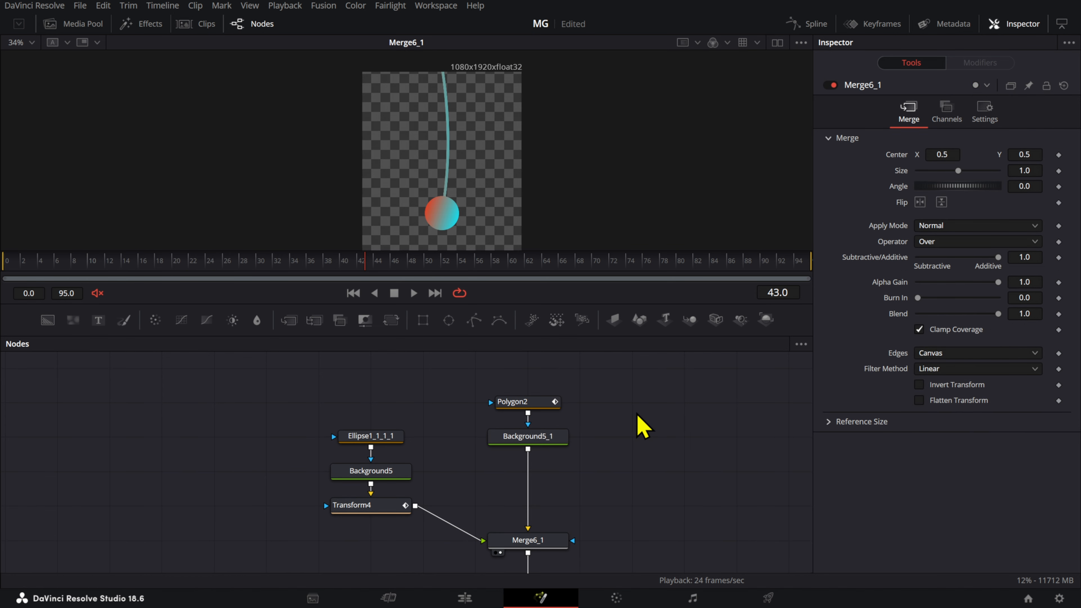
pyautogui.scroll(-4, 745, 496)
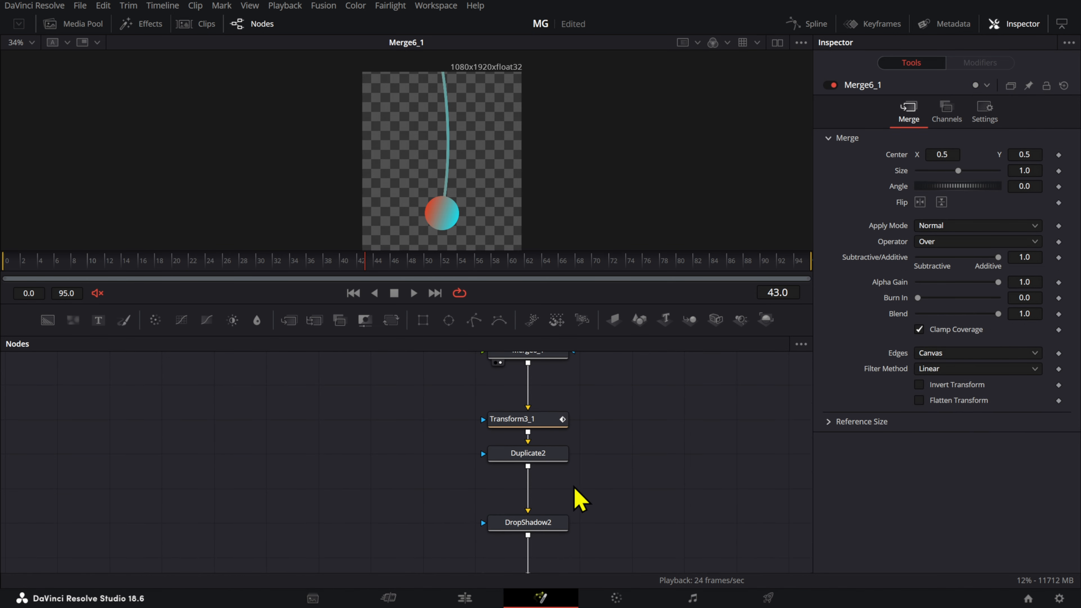
pyautogui.click(562, 421)
pyautogui.press('space')
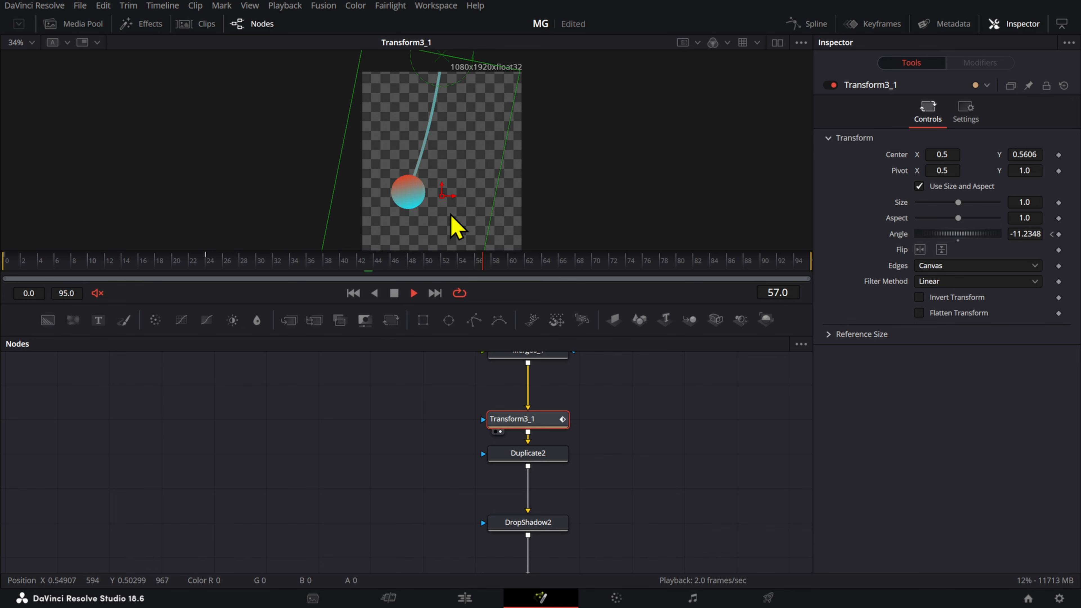
# - View InvertColor2 and play back the composite of both pendulums from frame 0
pyautogui.scroll(-3, 620, 458)
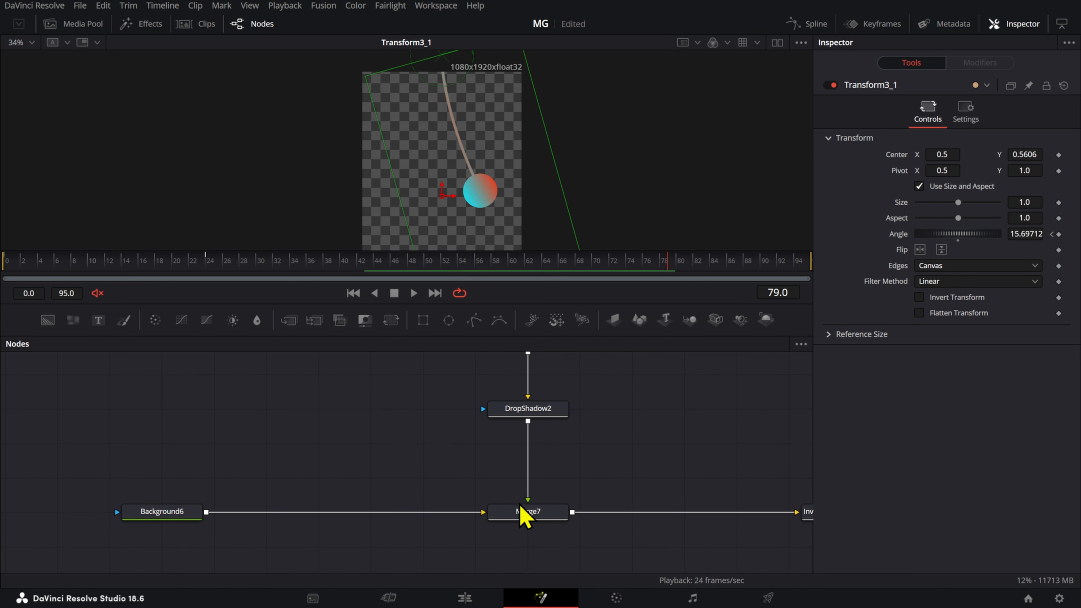
pyautogui.click(521, 508)
pyautogui.hscroll(5, 637, 494)
pyautogui.click(606, 513)
pyautogui.press('1')
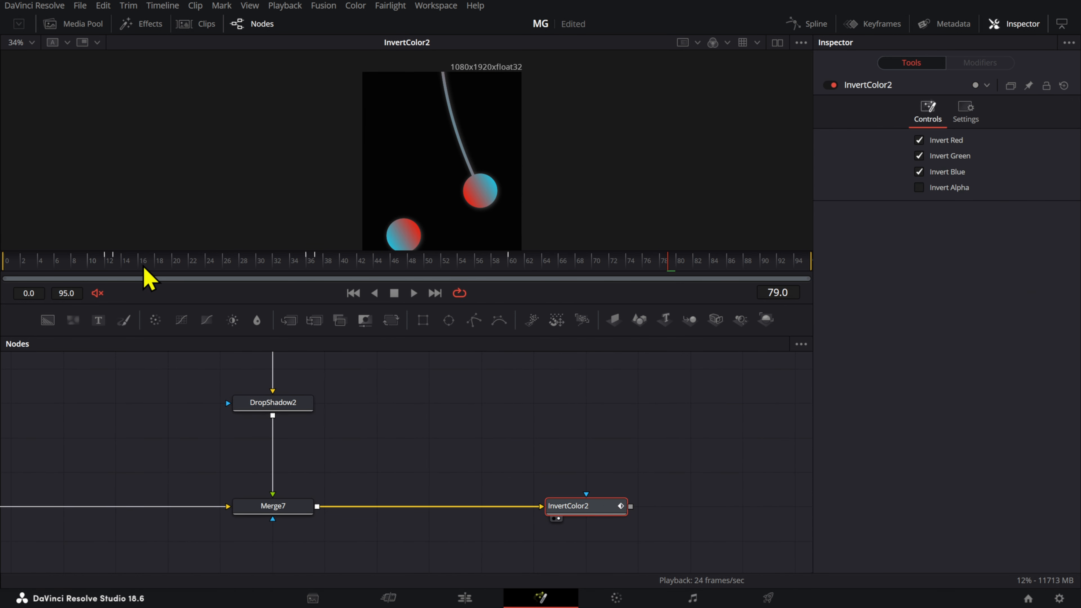
pyautogui.moveTo(143, 266); pyautogui.dragTo(3, 264)
pyautogui.press('space')
pyautogui.moveTo(341, 158); pyautogui.dragTo(388, 93)
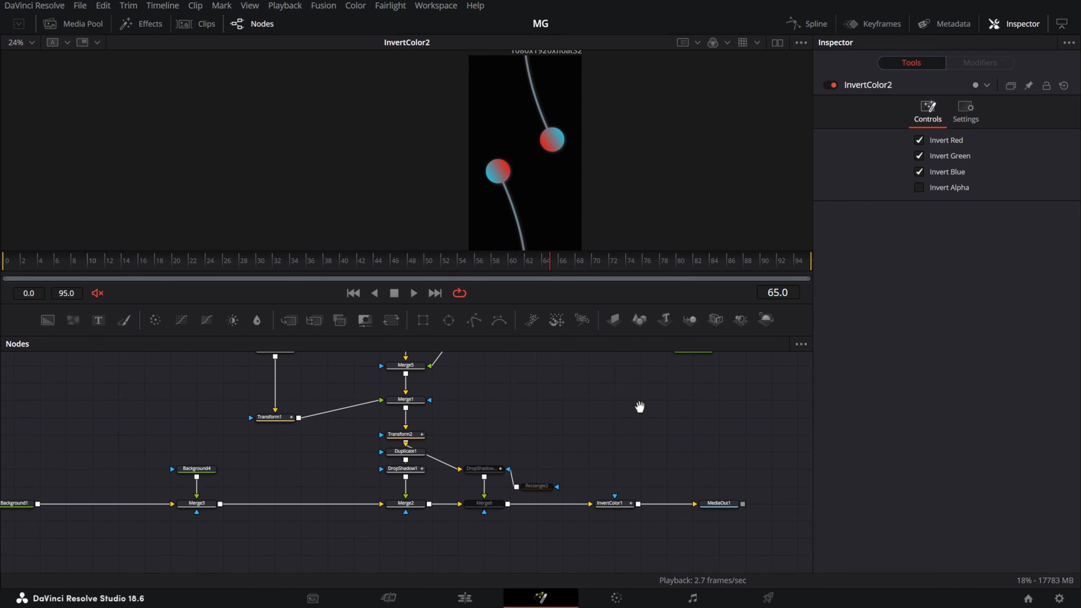
# - Select the second pendulum's full node chain from Polygon2 through InvertColor2 and play back the composite from frame 10
pyautogui.moveTo(638, 406); pyautogui.dragTo(176, 529)
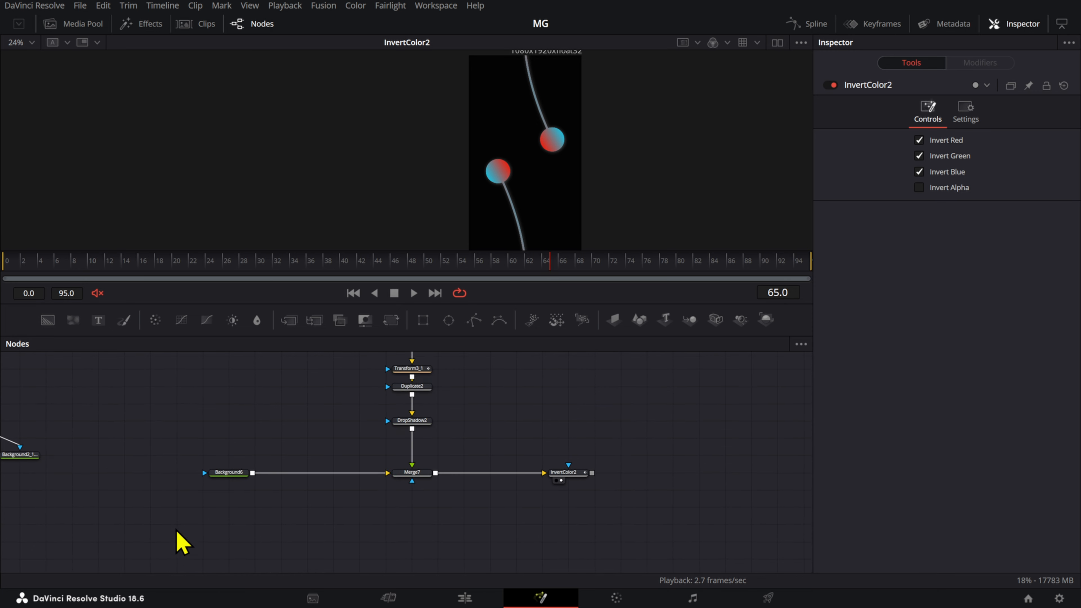
pyautogui.scroll(5, 444, 433)
pyautogui.scroll(-3, 464, 432)
pyautogui.scroll(-1, 497, 472)
pyautogui.moveTo(580, 507); pyautogui.dragTo(313, 324)
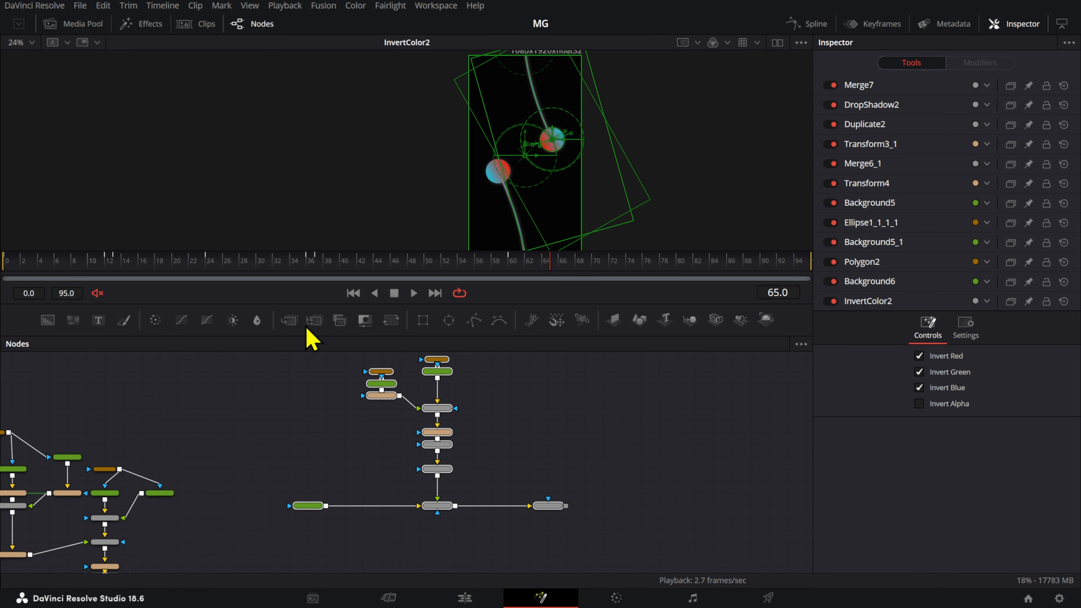
pyautogui.moveTo(198, 265); pyautogui.dragTo(90, 285)
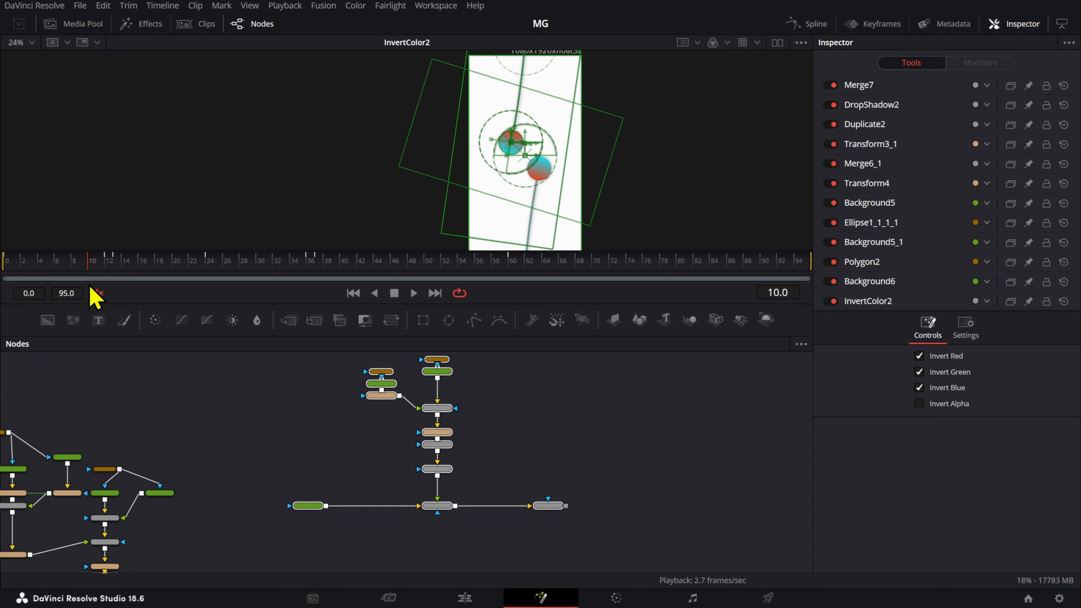
pyautogui.press('space')
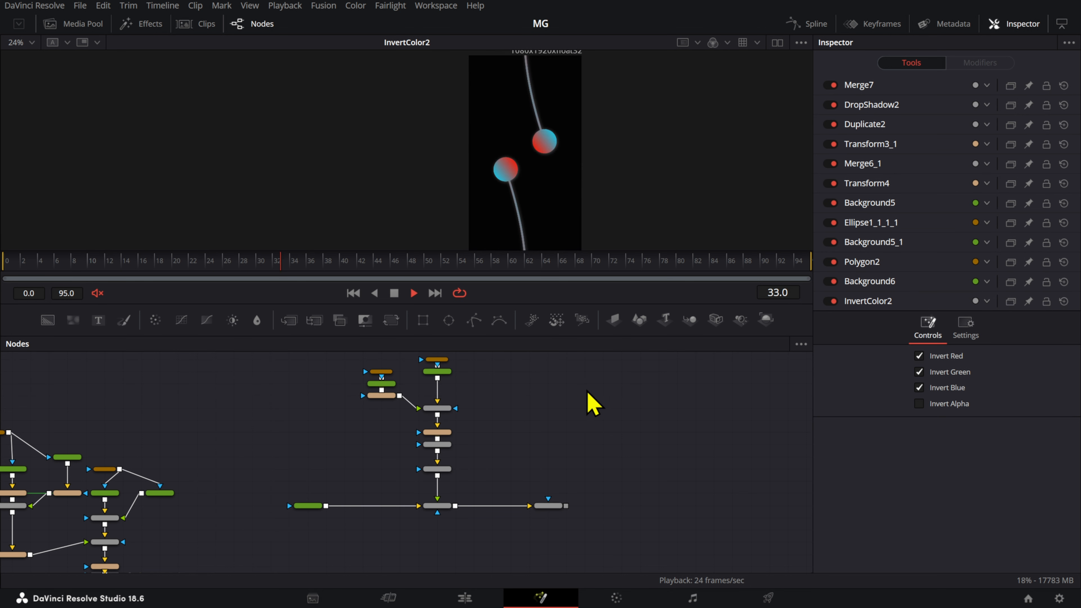
# - Return to the edit timeline and preview the STEP 3 render from near its start
pyautogui.click(500, 600)
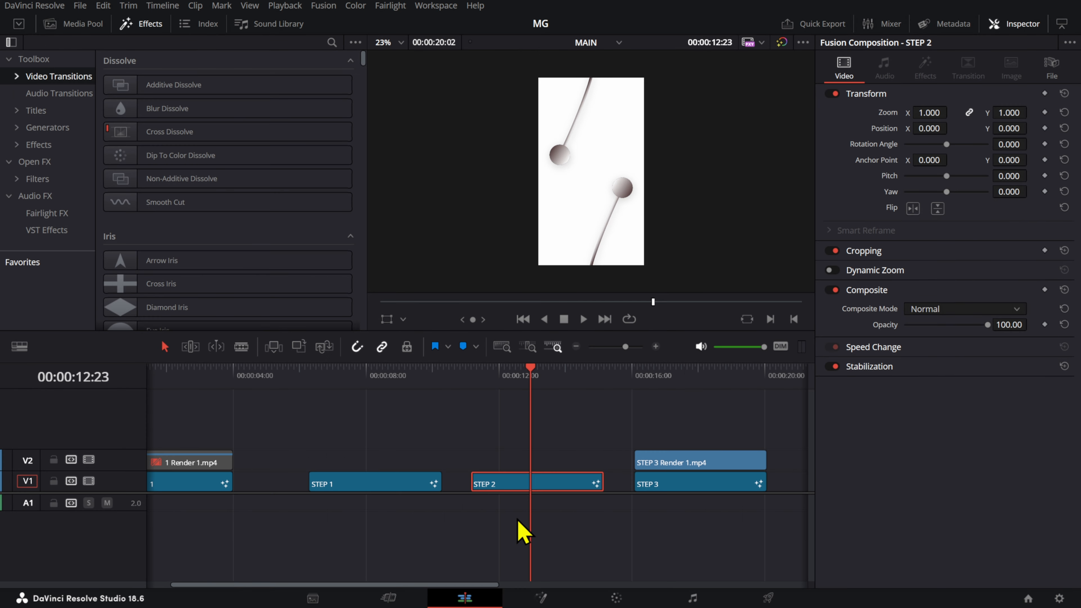
pyautogui.click(644, 378)
pyautogui.press('space')
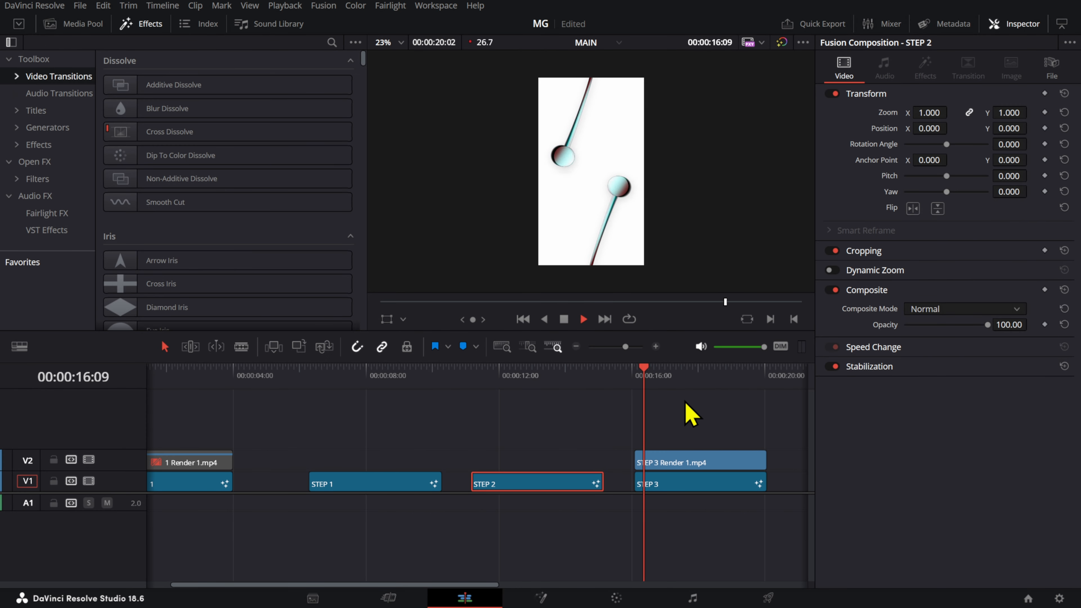
pyautogui.hscroll(5, 596, 438)
pyautogui.click(491, 464)
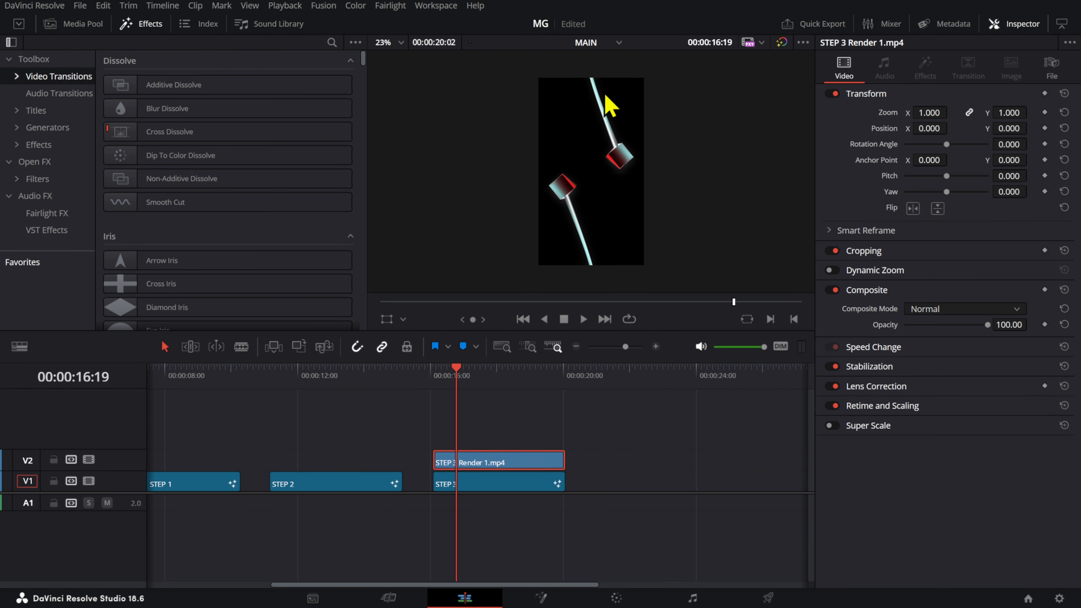
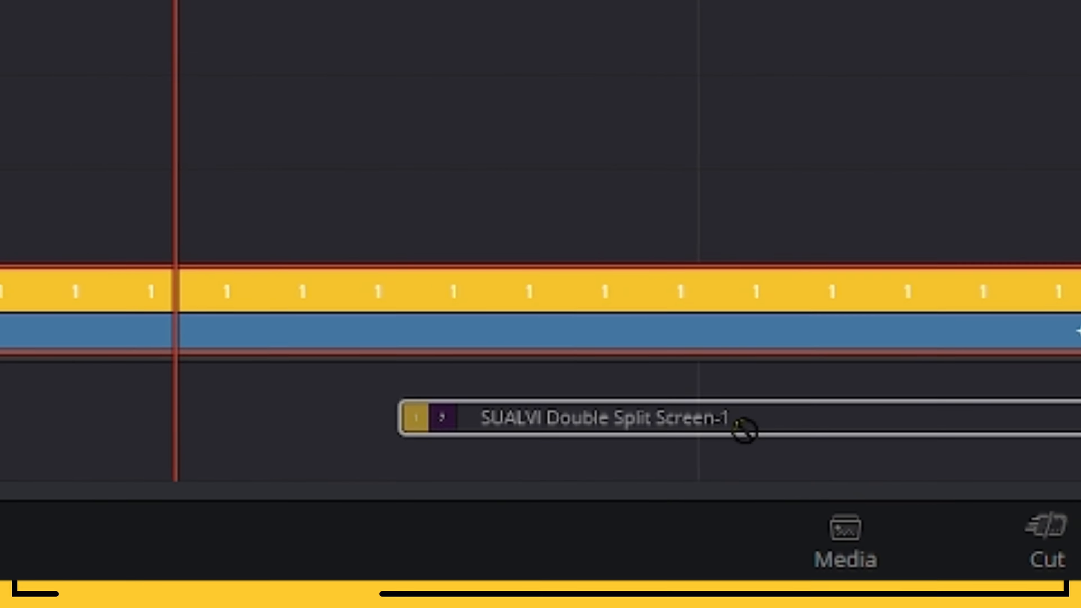
pyautogui.moveTo(743, 430); pyautogui.dragTo(623, 338)
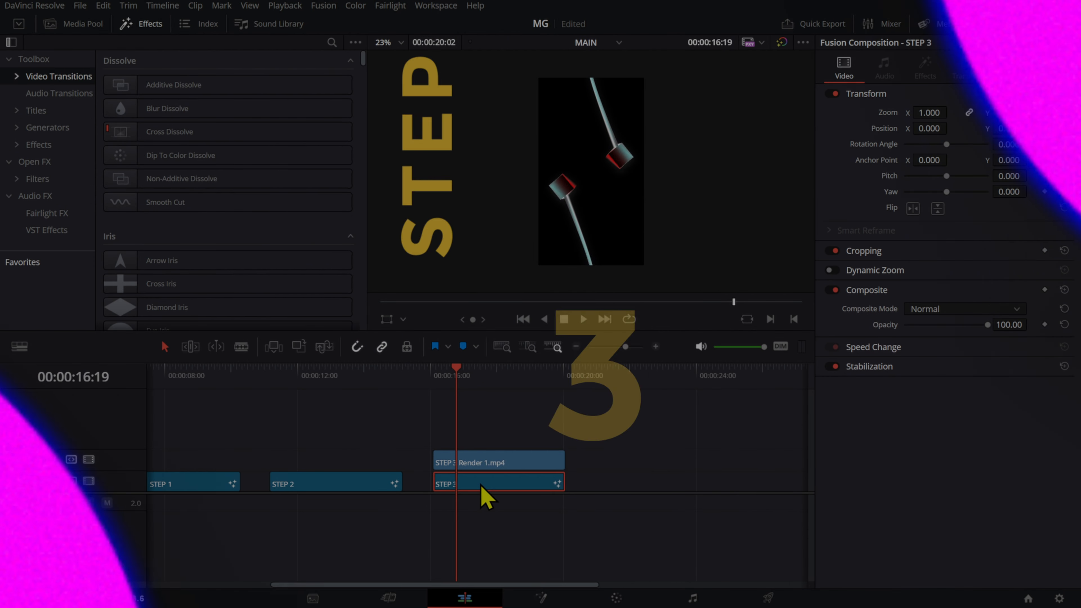
# - Open the STEP 3 clip's composition in Fusion and bring its whole node tree into view
pyautogui.rightClick(481, 487)
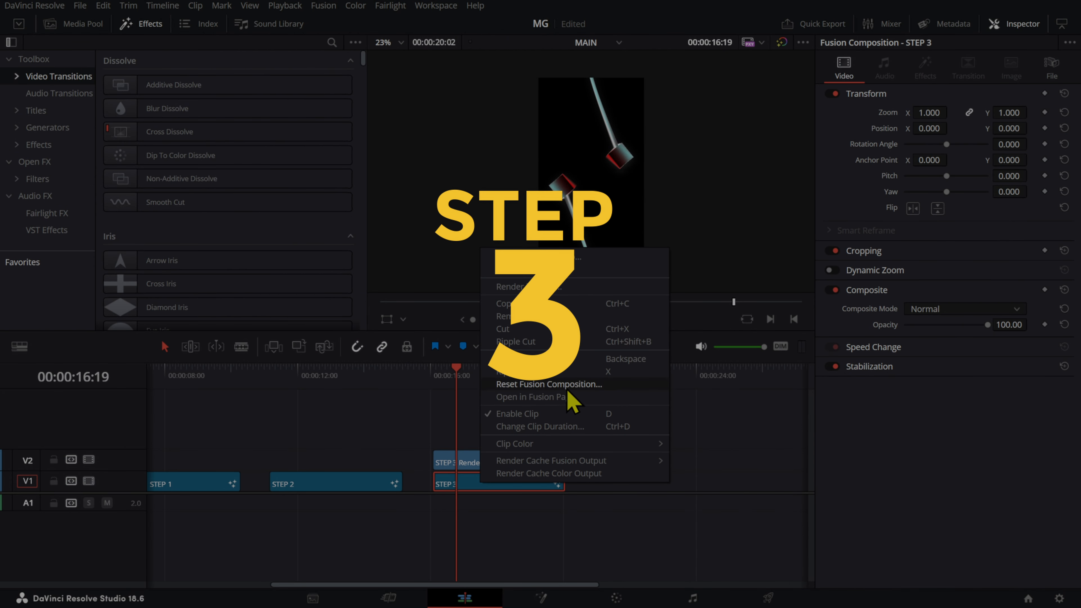
pyautogui.click(544, 396)
pyautogui.scroll(-3, 372, 434)
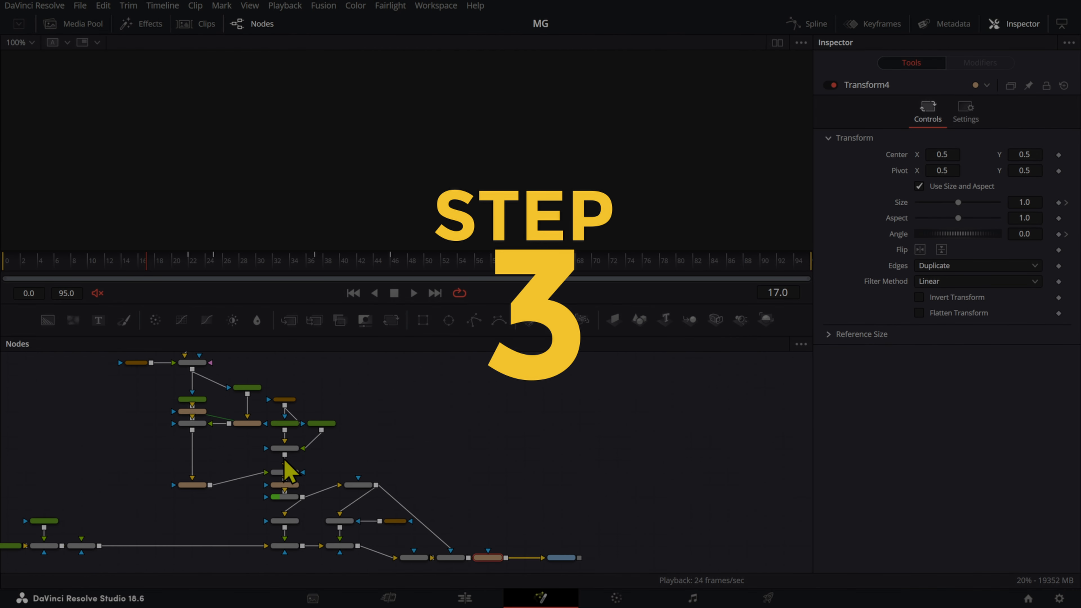
pyautogui.scroll(3, 285, 473)
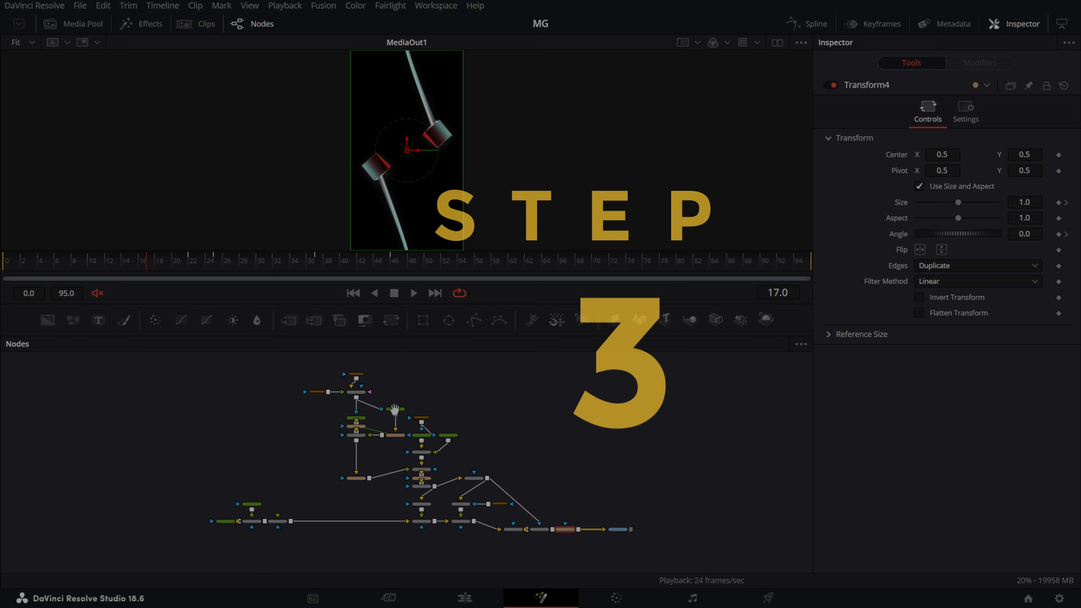
pyautogui.scroll(3, 411, 479)
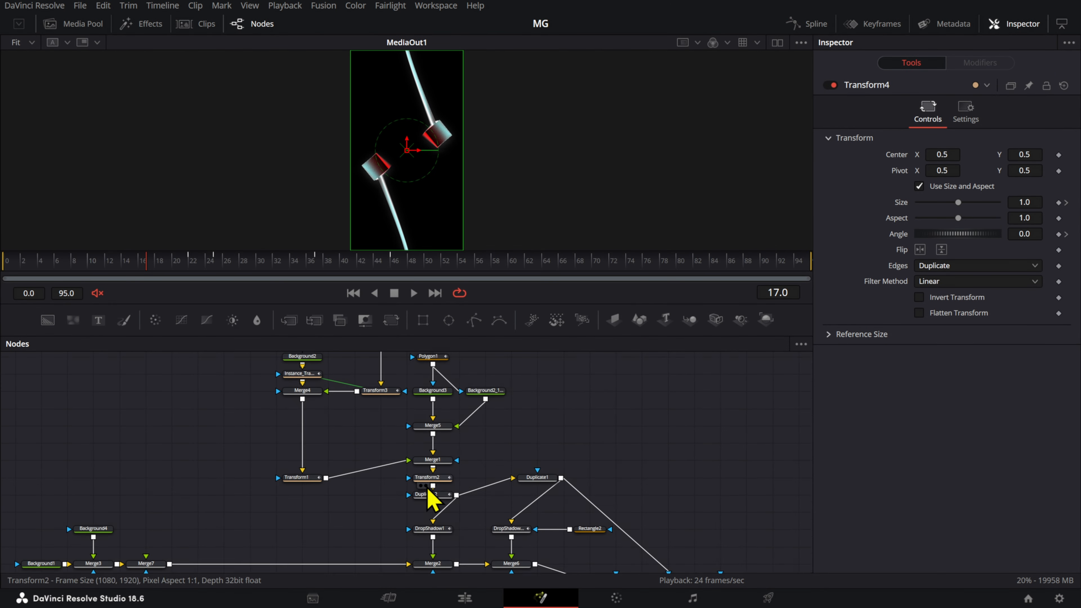
# - Examine the DropShadow1_1, Merge6 and Rectangle2 nodes and the finishing nodes before MediaOut1
pyautogui.scroll(-3, 429, 488)
pyautogui.moveTo(485, 384); pyautogui.dragTo(586, 460)
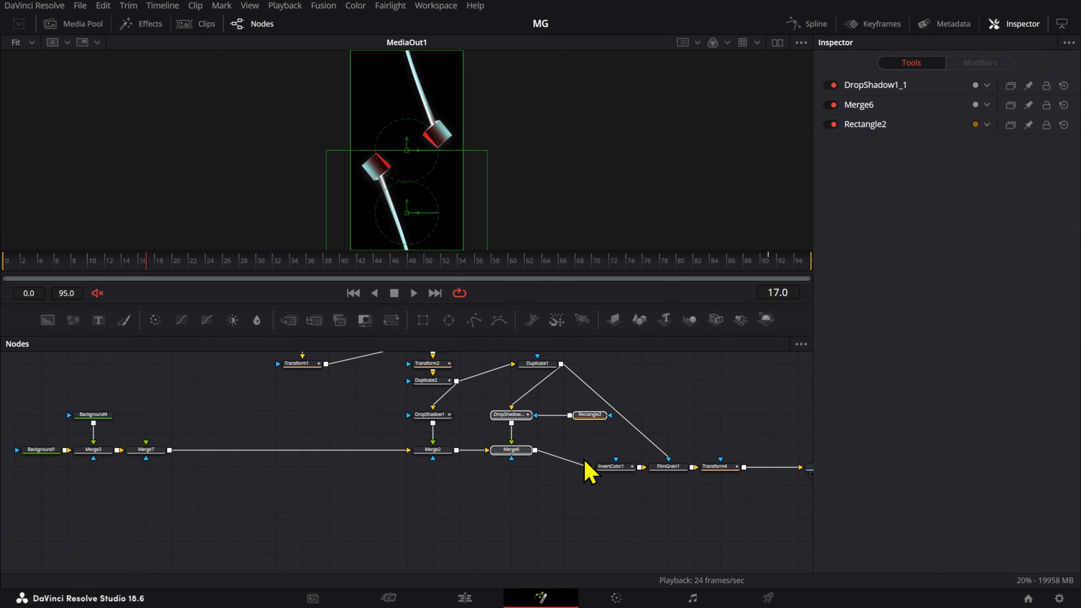
pyautogui.click(680, 466)
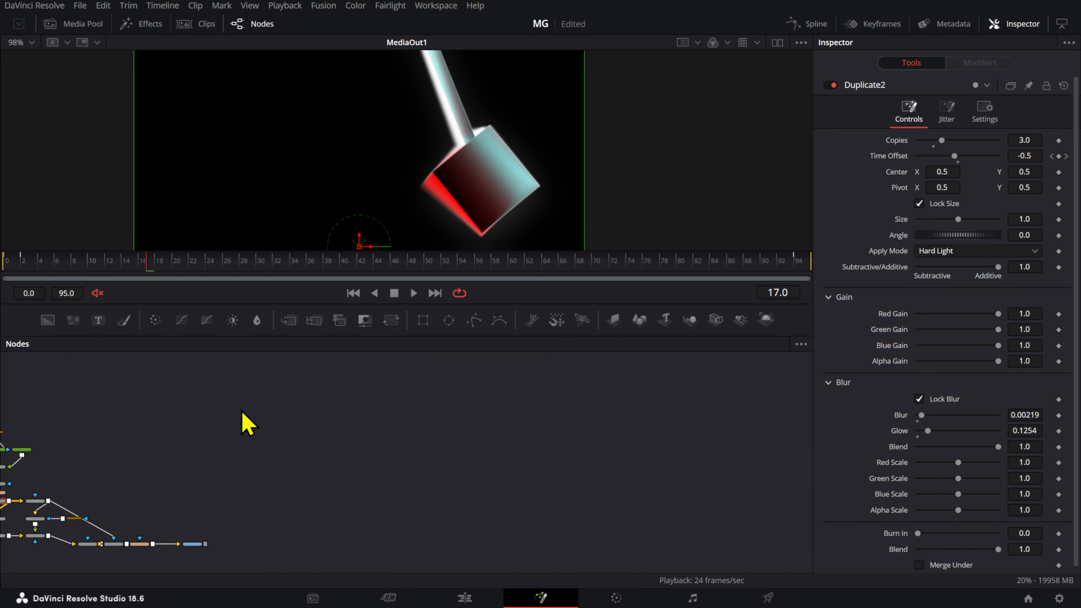
# - Paste the earlier pendulum's node chain beside the STEP 3 tree and view MediaOut1 for comparison
pyautogui.click(447, 410)
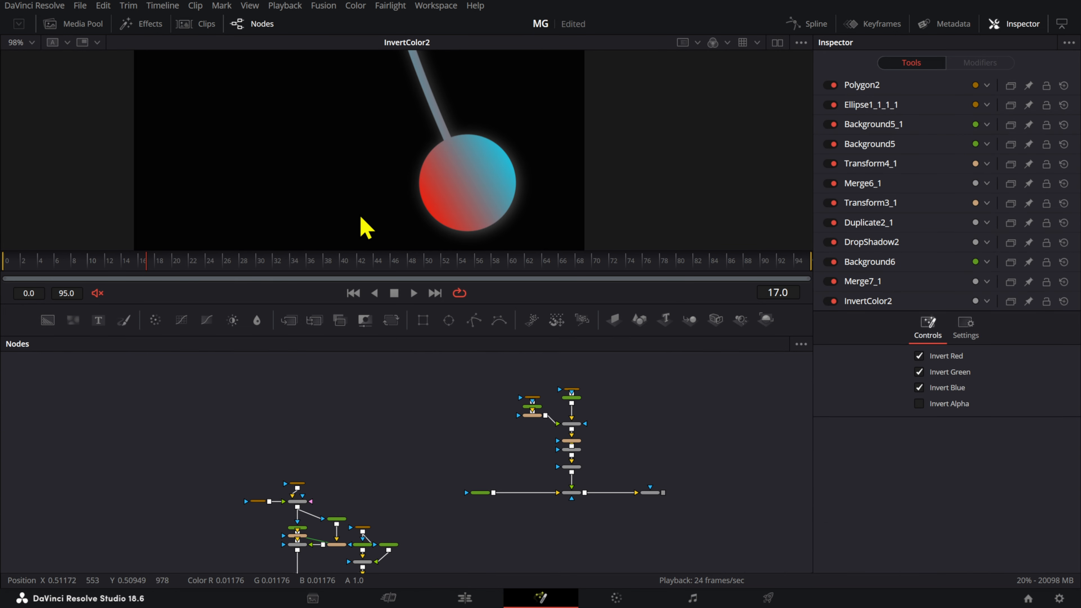
pyautogui.hotkey('ctrl', 'f')
pyautogui.scroll(-5, 468, 489)
pyautogui.moveTo(561, 449); pyautogui.dragTo(322, 217)
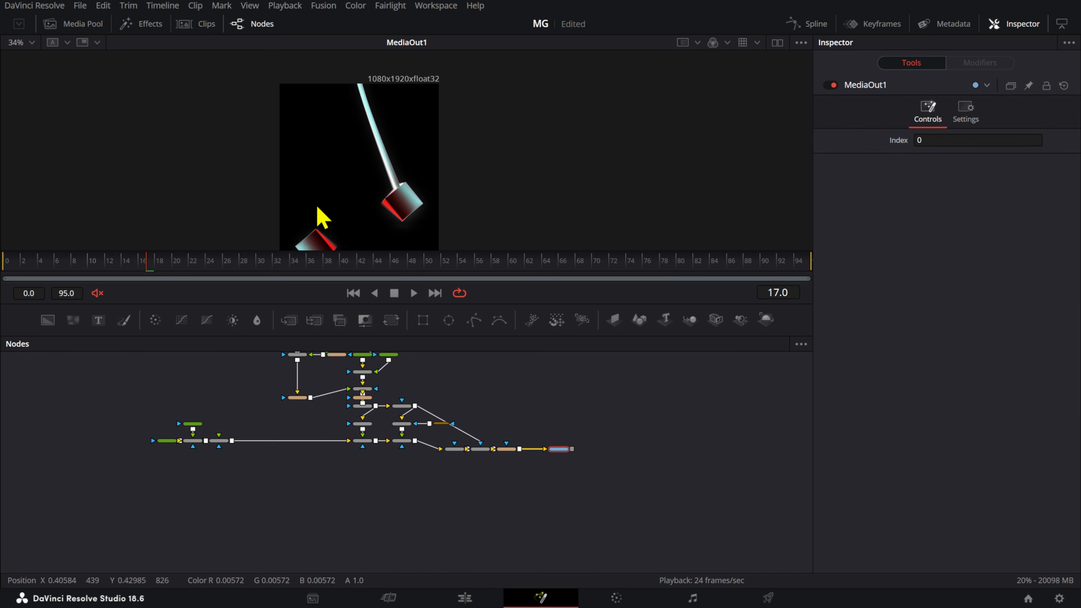
pyautogui.scroll(-1, 322, 217)
pyautogui.moveTo(360, 428); pyautogui.dragTo(454, 485)
pyautogui.scroll(4, 341, 242)
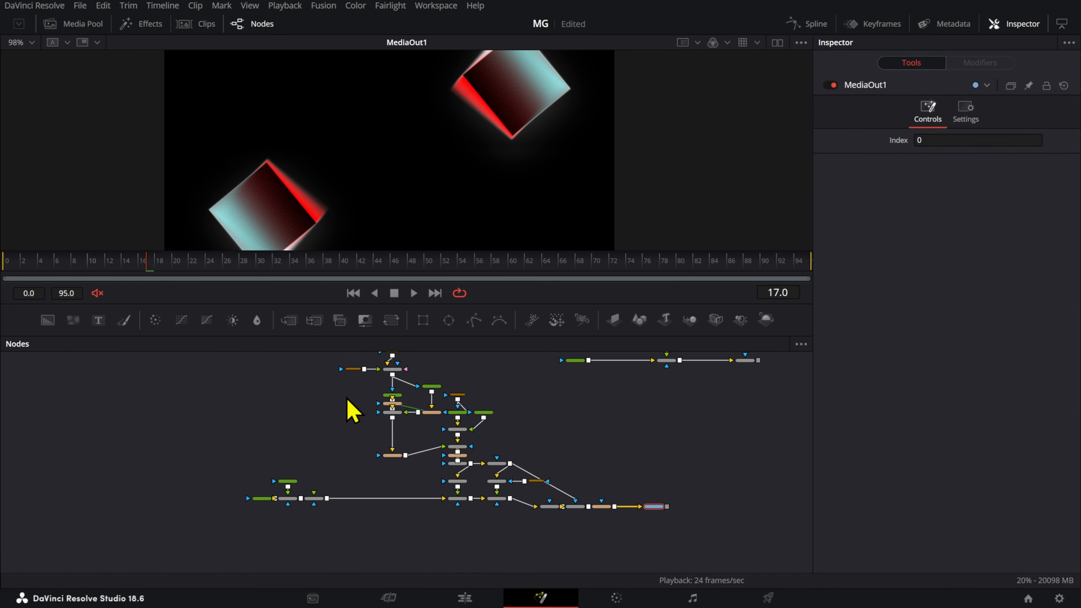
# - Examine Ellipse1_1_1 and Dissolve1, then play back Dissolve1 to see how it switches between circle and rectangle
pyautogui.scroll(5, 385, 471)
pyautogui.click(276, 507)
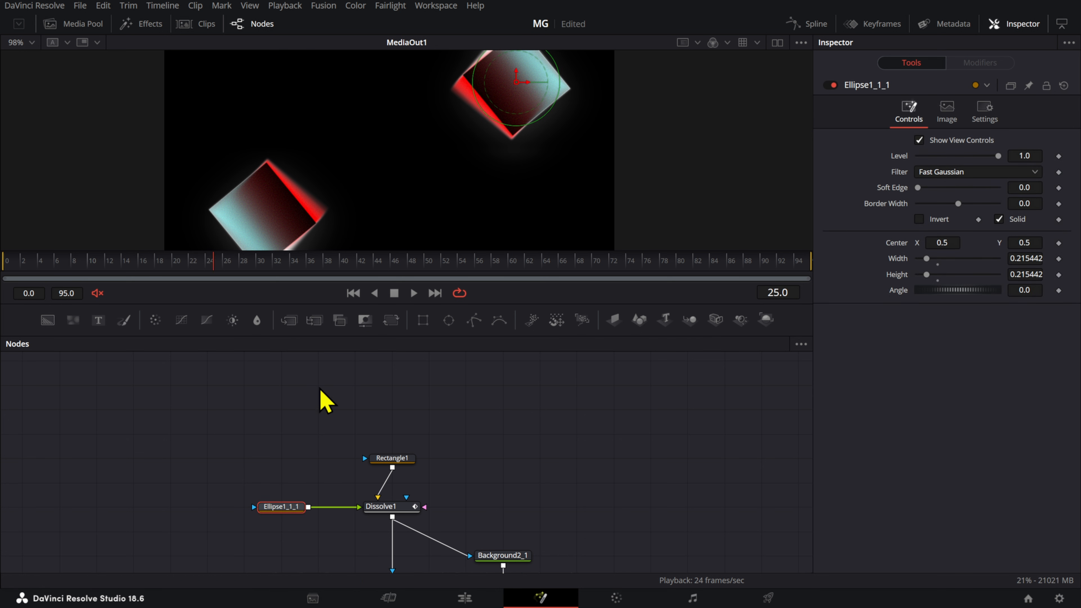
pyautogui.click(383, 506)
pyautogui.press('1')
pyautogui.press('space')
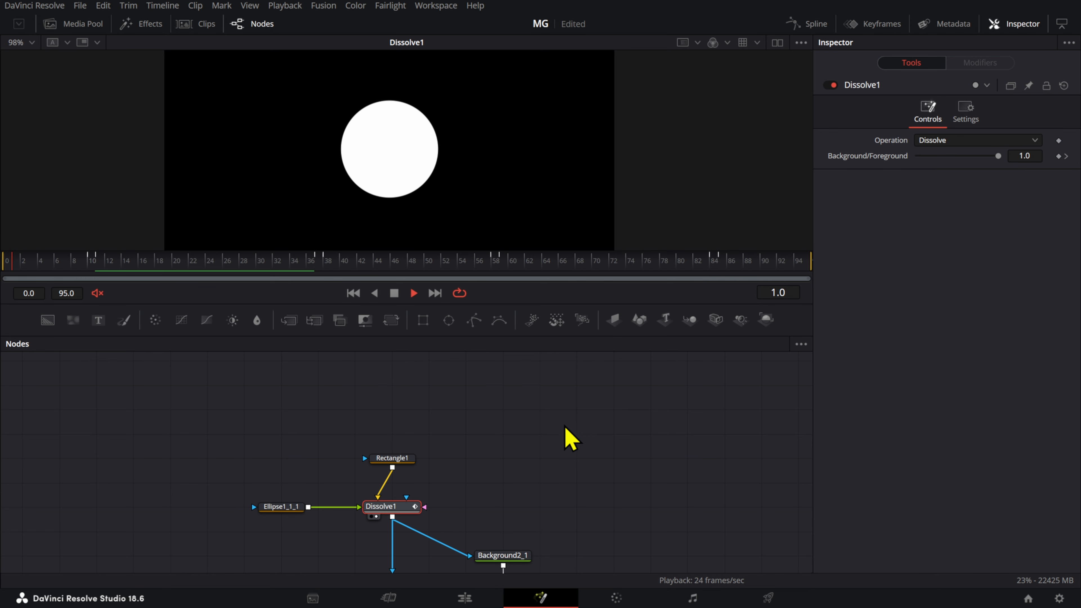
pyautogui.press('space')
# - View FilmGrain1 up close and disconnect Duplicate1's output from its effect mask
pyautogui.scroll(-5, 564, 426)
pyautogui.moveTo(564, 426); pyautogui.dragTo(399, 420)
pyautogui.scroll(3, 399, 420)
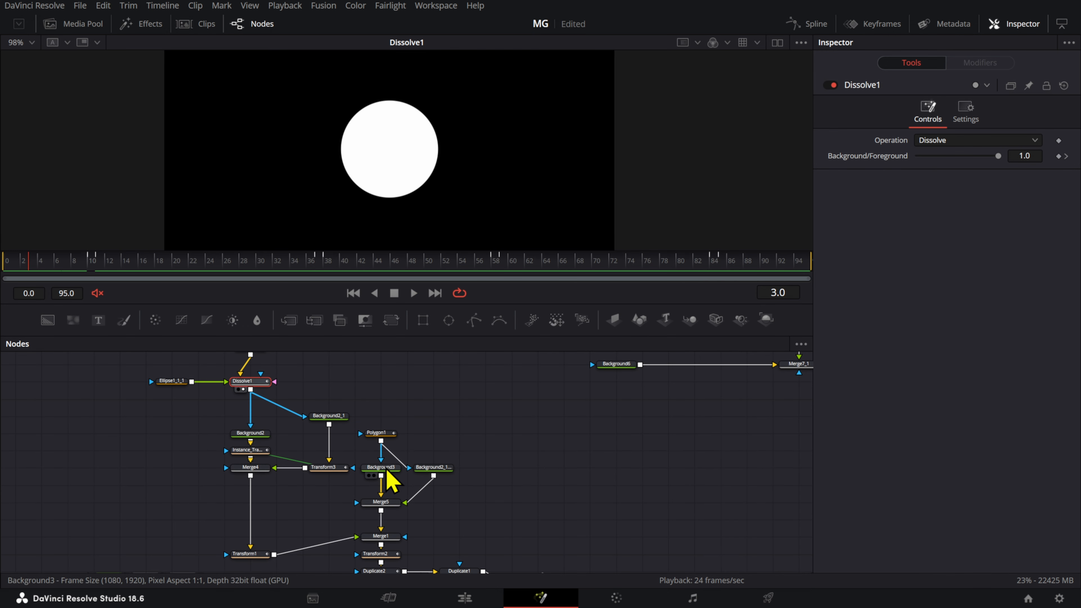
pyautogui.scroll(-3, 390, 481)
pyautogui.moveTo(586, 514); pyautogui.dragTo(479, 403)
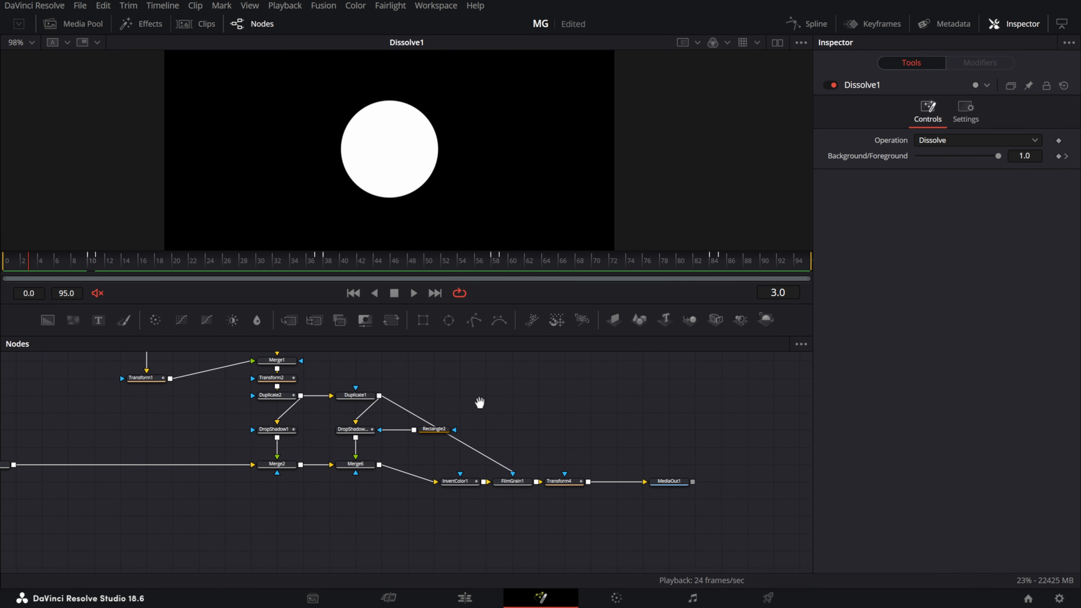
pyautogui.click(511, 492)
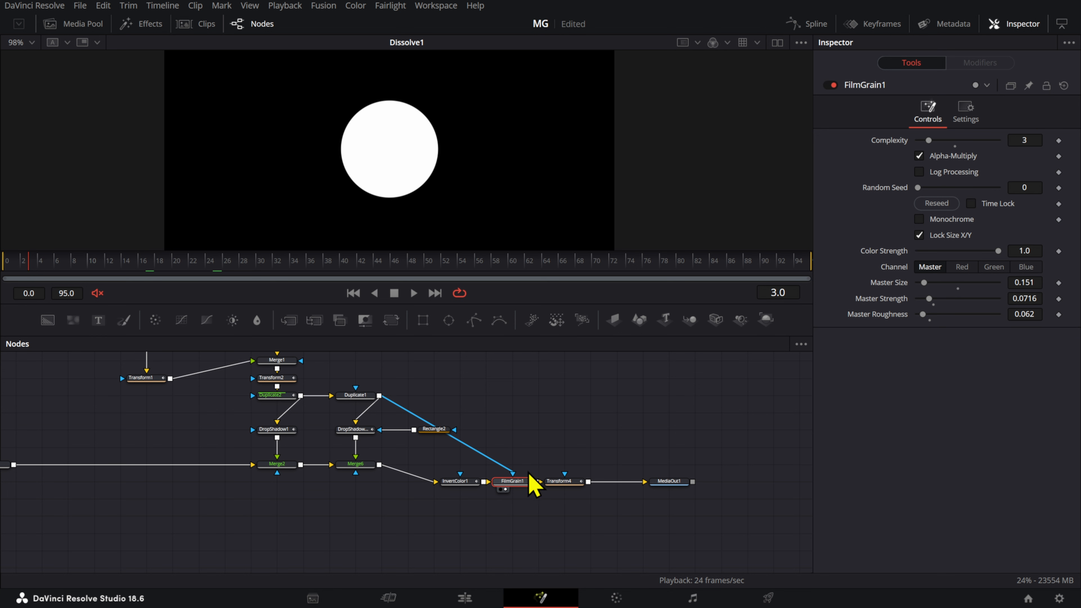
pyautogui.press('1')
pyautogui.scroll(5, 538, 174)
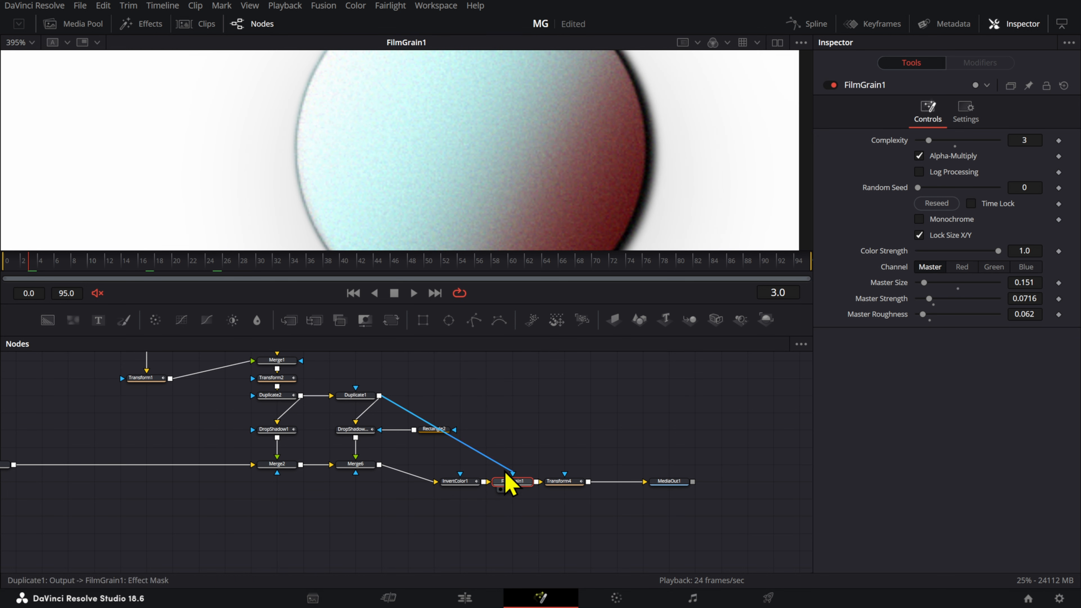
pyautogui.moveTo(512, 473); pyautogui.dragTo(513, 436)
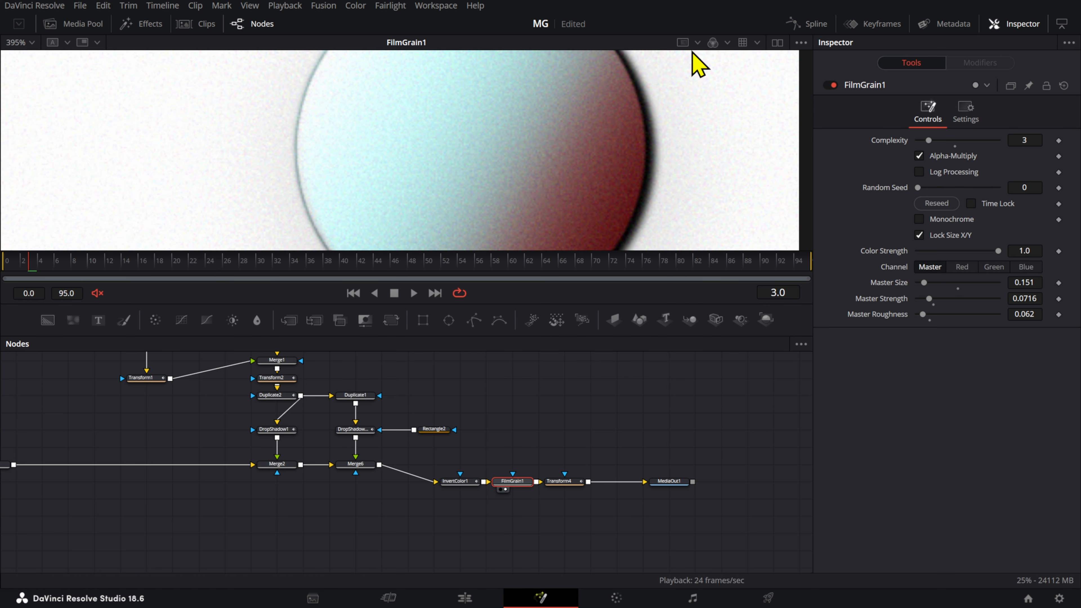
# - Undo the disconnection of Duplicate1's output from FilmGrain1's effect mask
pyautogui.hotkey('ctrl', 'f')
pyautogui.scroll(2, 687, 158)
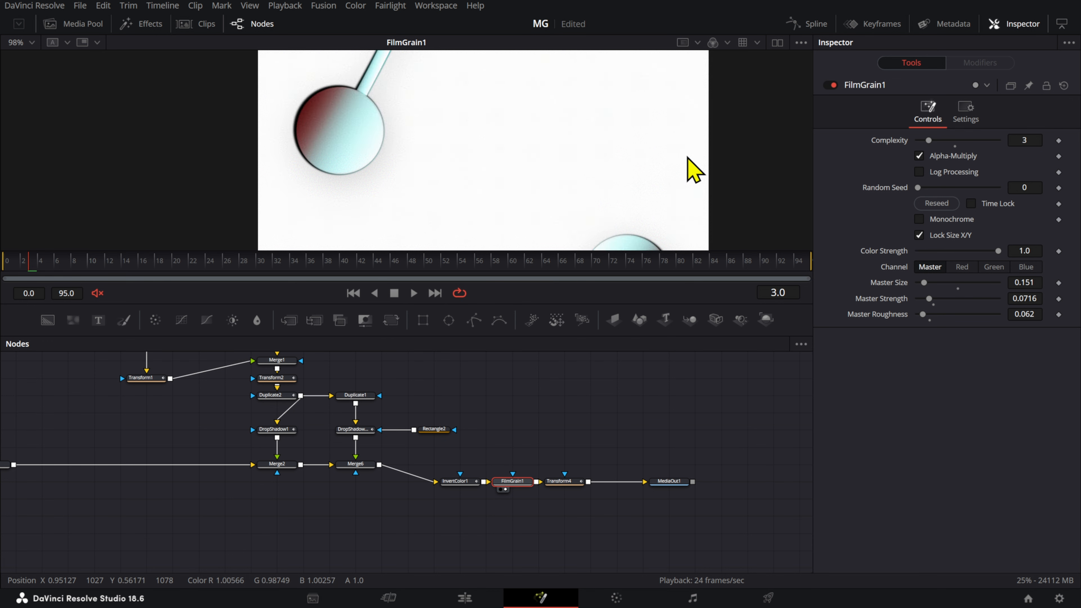
pyautogui.scroll(-1, 687, 158)
pyautogui.hotkey('ctrl', 'z')
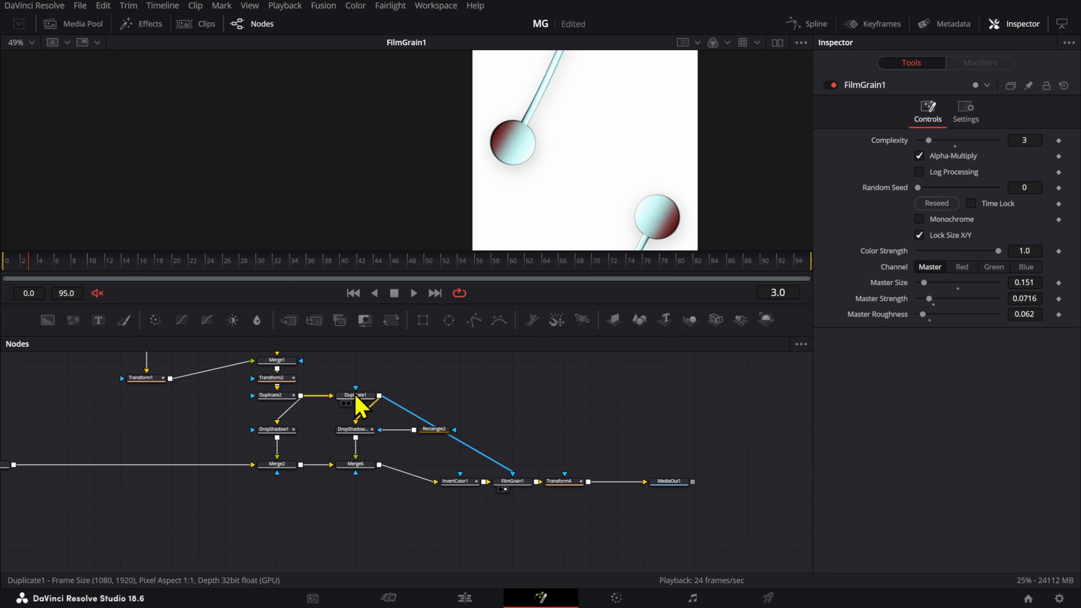
# - Examine Duplicate2's time offset and apply mode, plus its motion blur settings
pyautogui.moveTo(361, 395); pyautogui.dragTo(473, 441)
pyautogui.scroll(5, 403, 449)
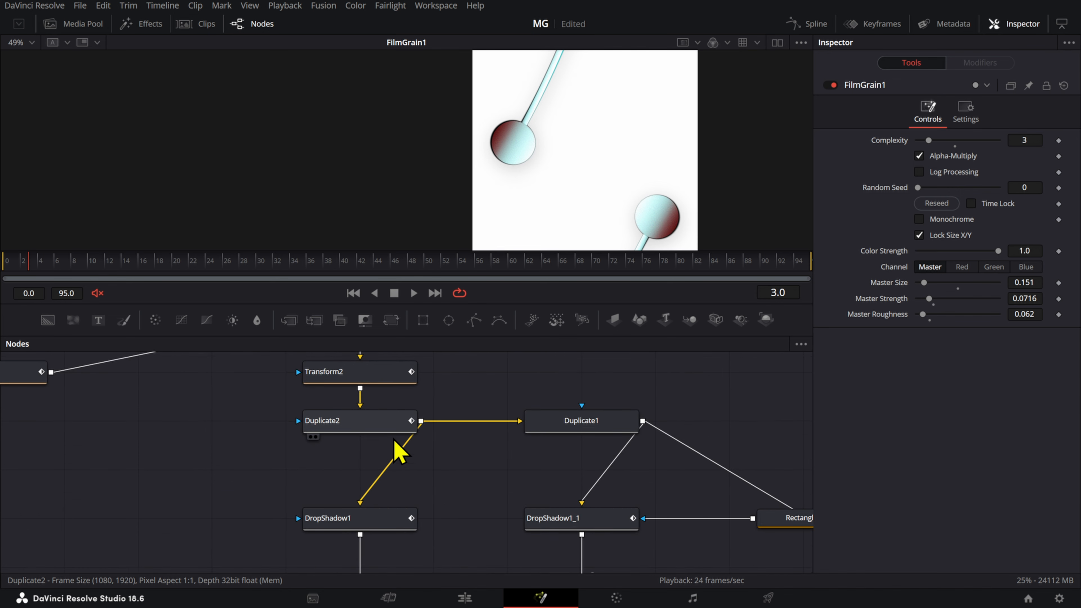
pyautogui.click(385, 428)
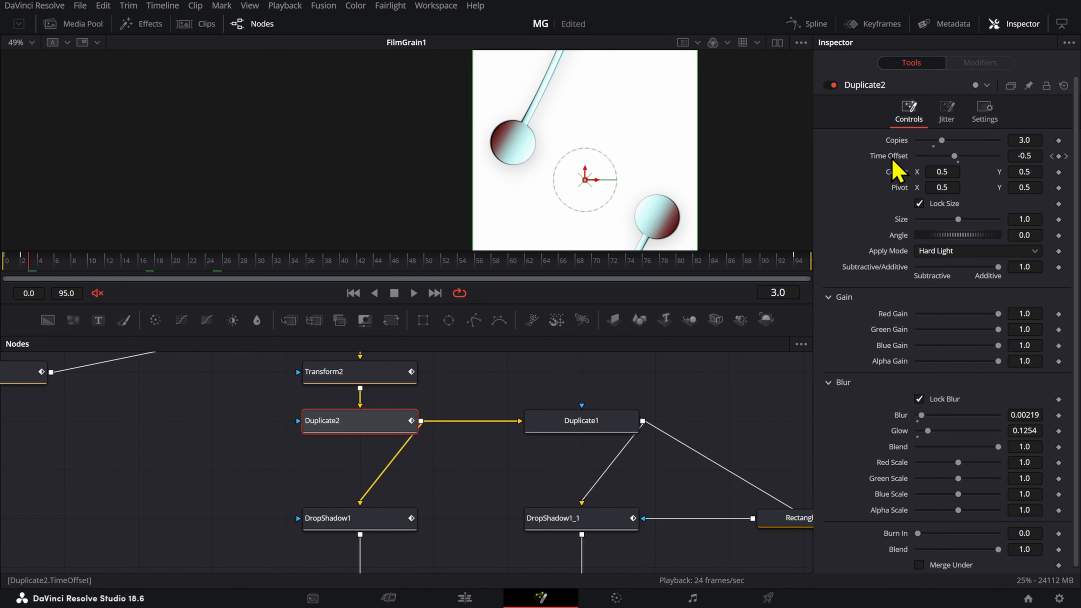
pyautogui.click(984, 110)
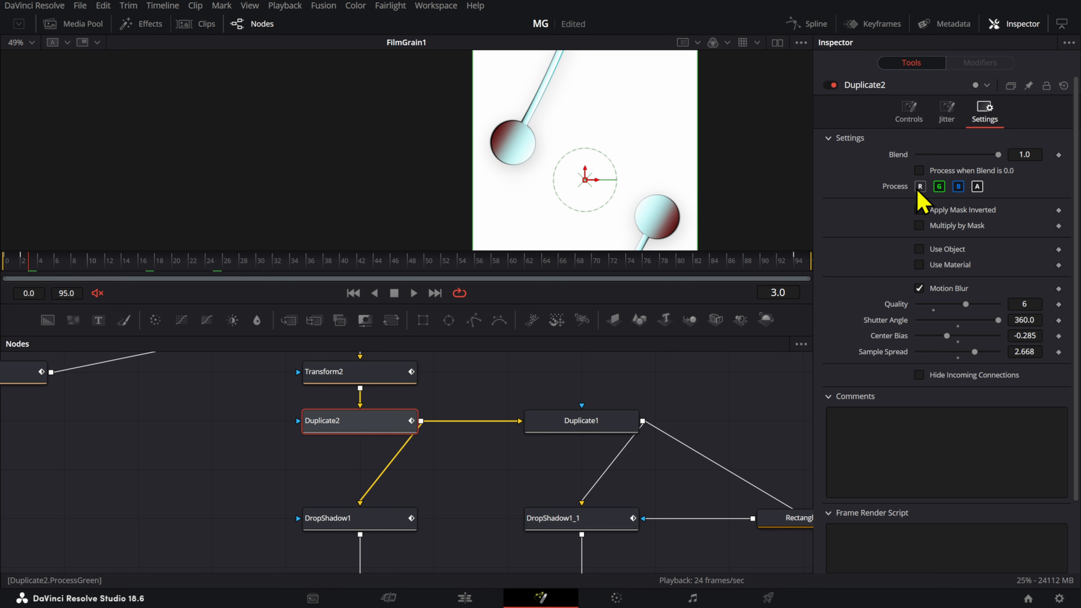
pyautogui.click(906, 117)
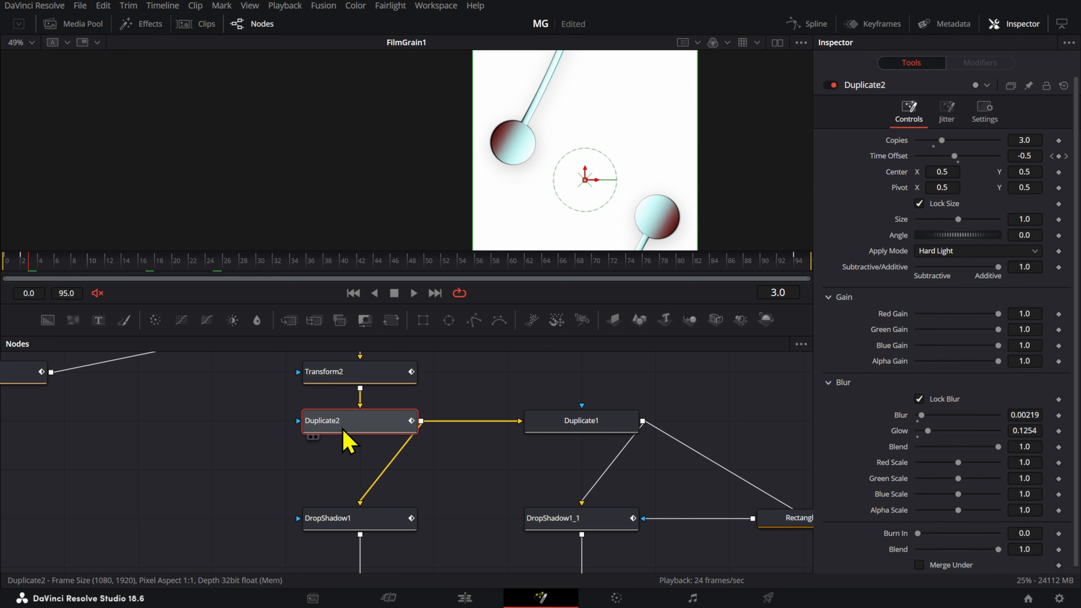
pyautogui.moveTo(343, 431)
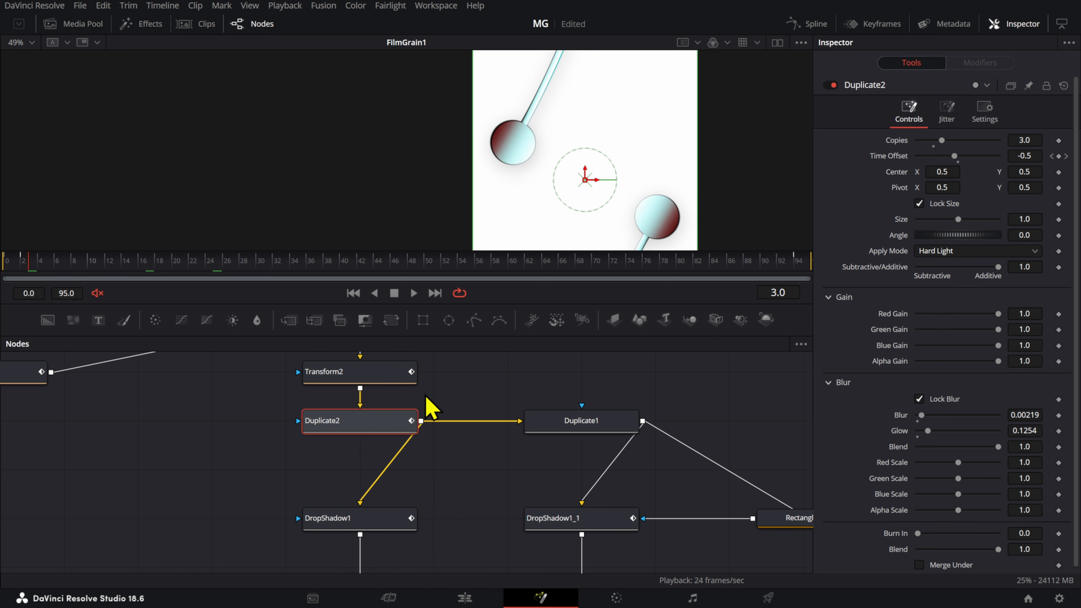
# - View the output of InvertColor2 at the end of the pasted pendulum chain
pyautogui.scroll(-5, 562, 376)
pyautogui.moveTo(635, 372); pyautogui.dragTo(509, 536)
pyautogui.moveTo(693, 469); pyautogui.dragTo(454, 548)
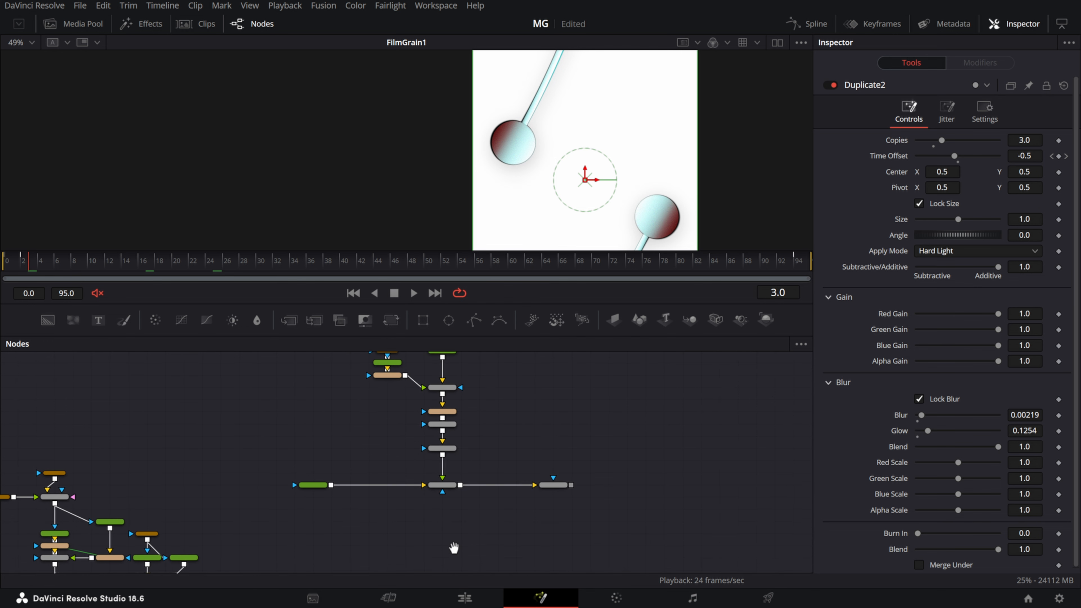
pyautogui.scroll(5, 603, 480)
pyautogui.click(482, 502)
pyautogui.press('2')
pyautogui.scroll(1, 255, 433)
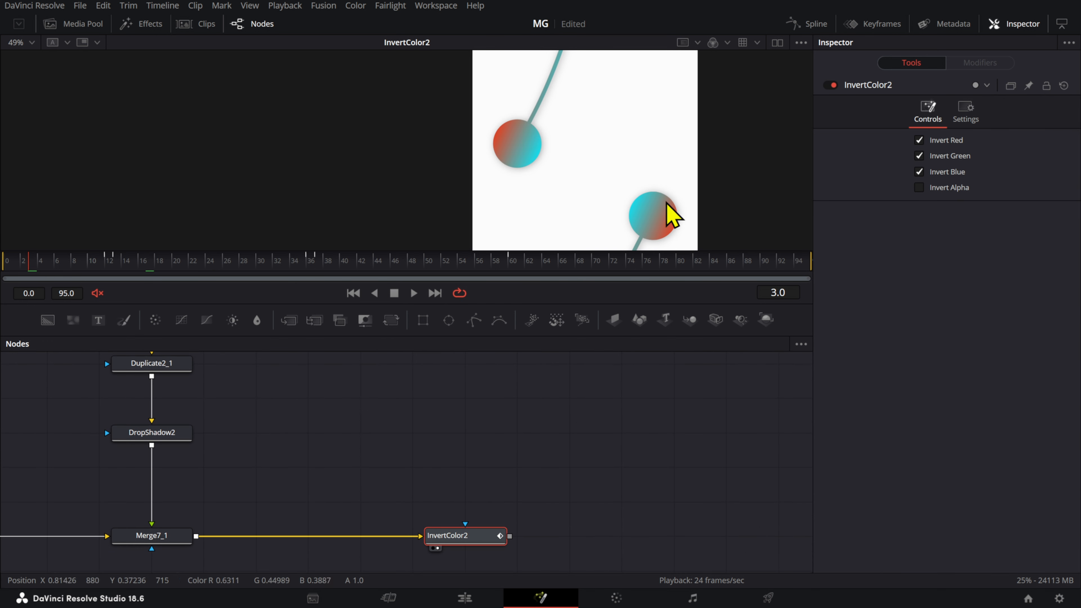
# - Move the Ellipse1_1_1_1 node aside from above Background5 in the pasted chain
pyautogui.scroll(-3, 675, 171)
pyautogui.moveTo(220, 436); pyautogui.dragTo(517, 480)
pyautogui.scroll(-5, 508, 464)
pyautogui.scroll(2, 421, 377)
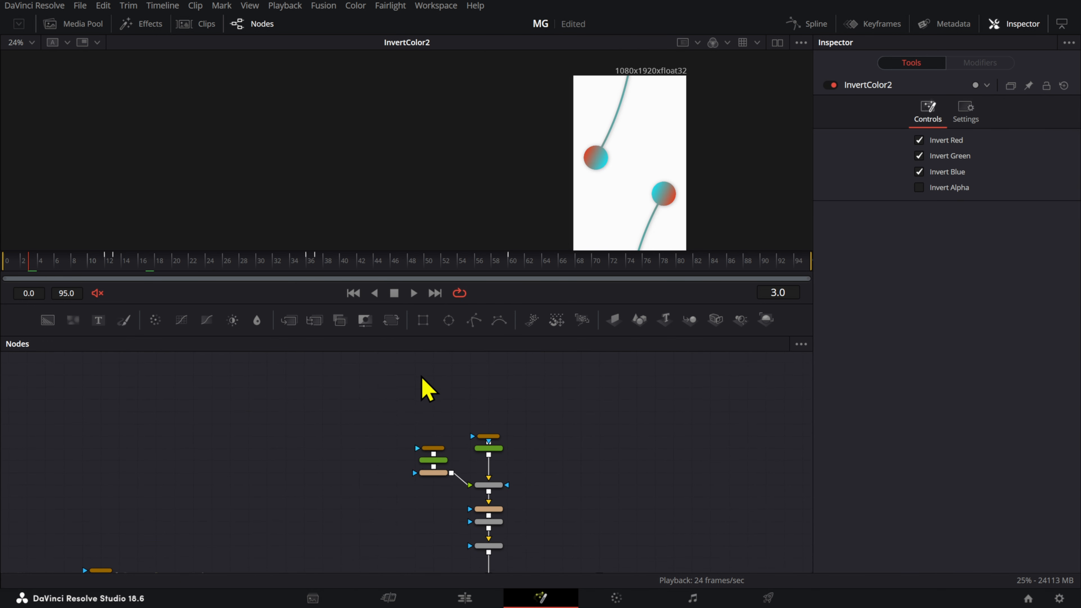
pyautogui.scroll(5, 447, 489)
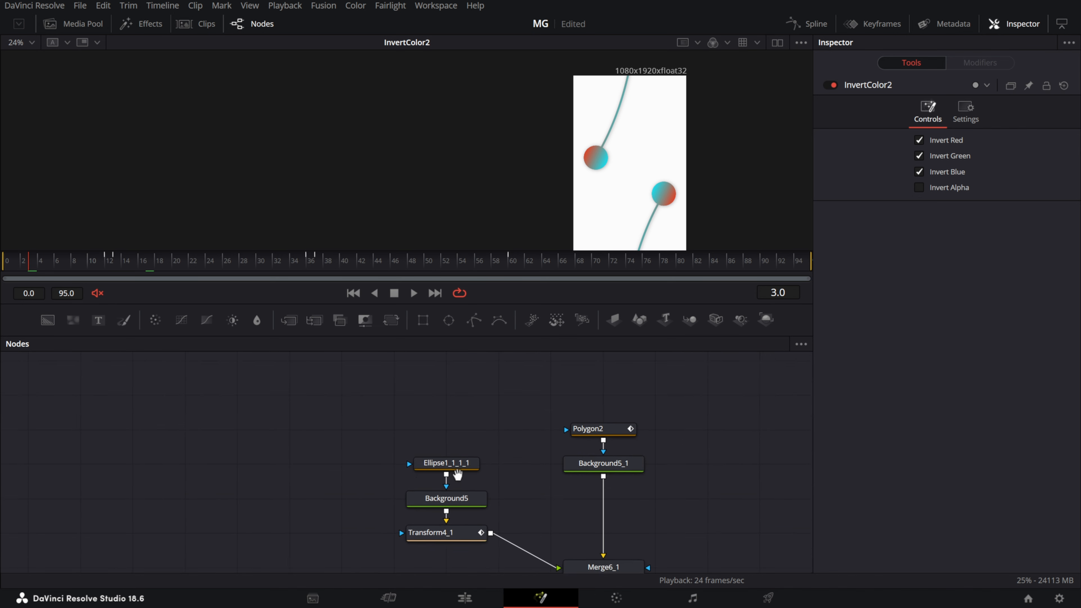
pyautogui.moveTo(445, 477); pyautogui.dragTo(339, 443)
pyautogui.moveTo(422, 320); pyautogui.dragTo(443, 419)
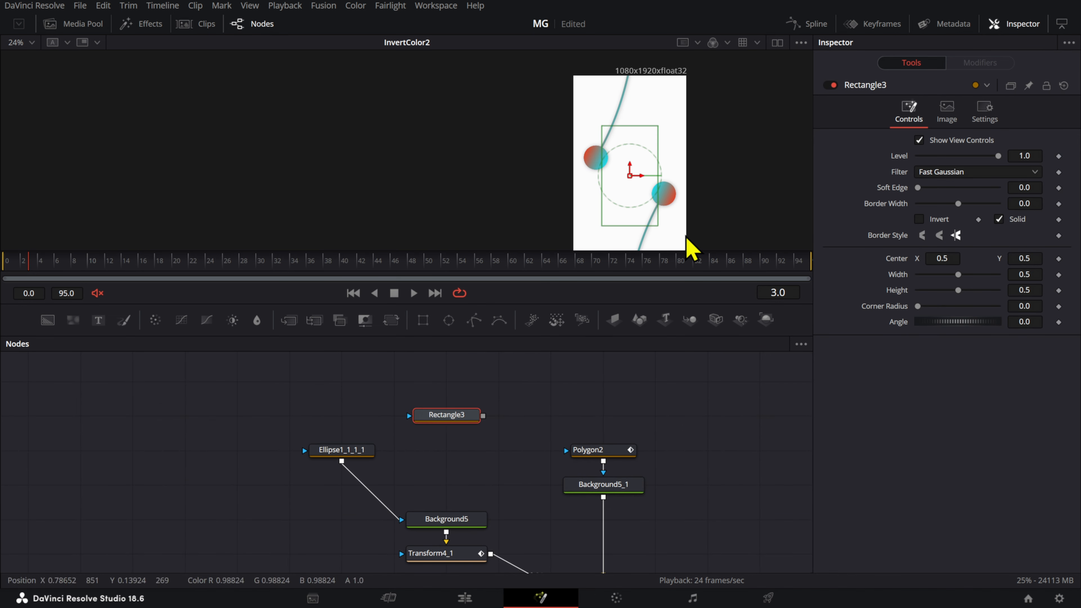
pyautogui.moveTo(658, 228); pyautogui.dragTo(648, 190)
pyautogui.moveTo(562, 364); pyautogui.dragTo(684, 314)
pyautogui.press('Delete')
# - Copy Rectangle1 from the STEP 3 tree and paste it above Background5, beside Ellipse1_1_1_1
pyautogui.moveTo(317, 504); pyautogui.dragTo(419, 358)
pyautogui.scroll(-2, 387, 414)
pyautogui.scroll(2, 87, 491)
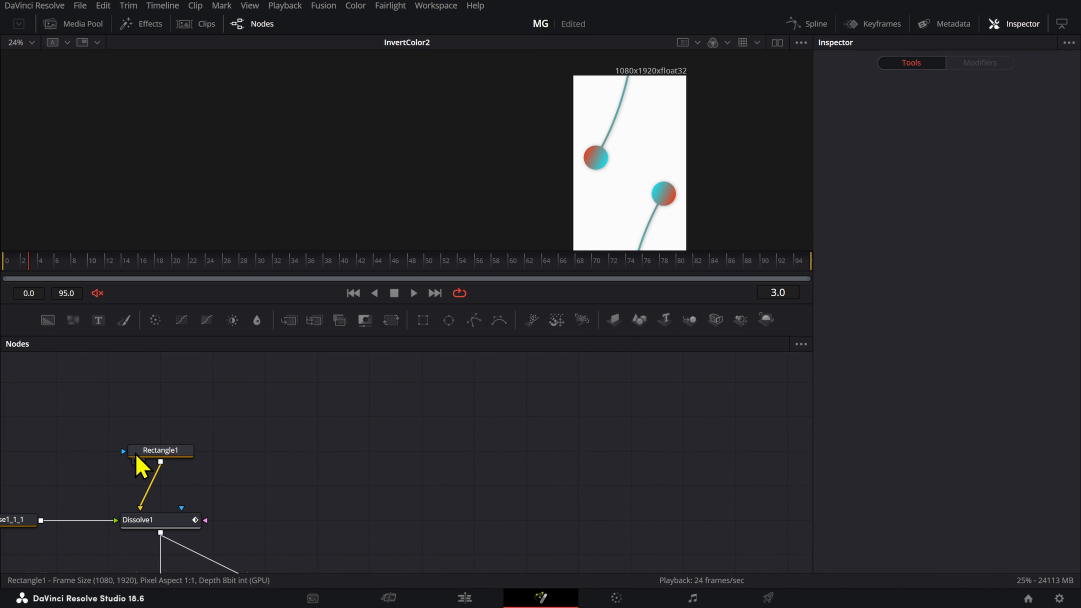
pyautogui.click(135, 454)
pyautogui.scroll(-2, 348, 517)
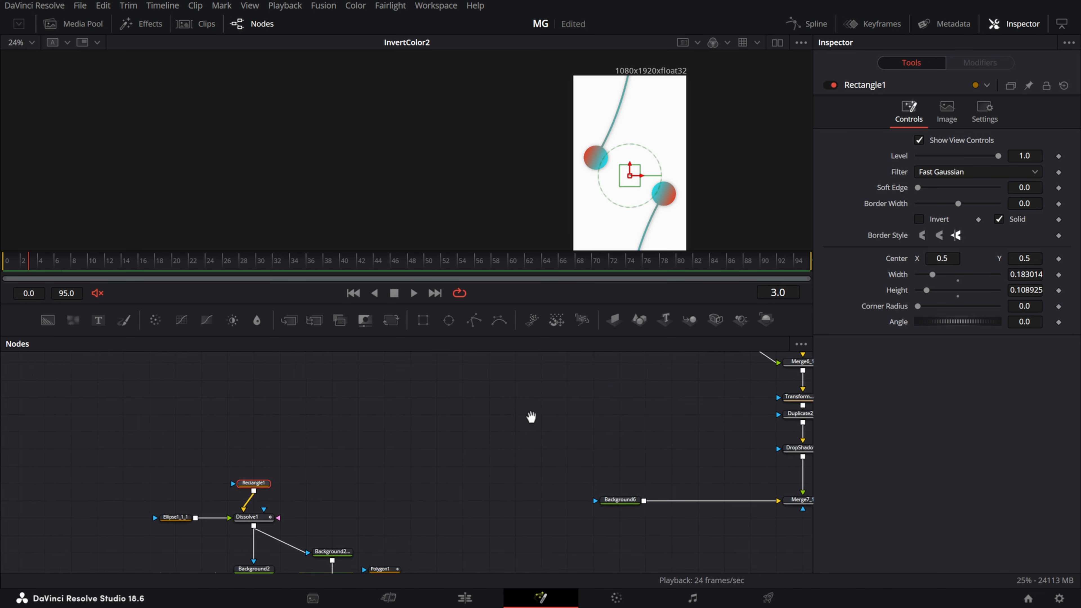
pyautogui.moveTo(530, 418); pyautogui.dragTo(278, 578)
pyautogui.scroll(2, 464, 466)
pyautogui.click(486, 426)
pyautogui.hotkey('ctrl', 'v')
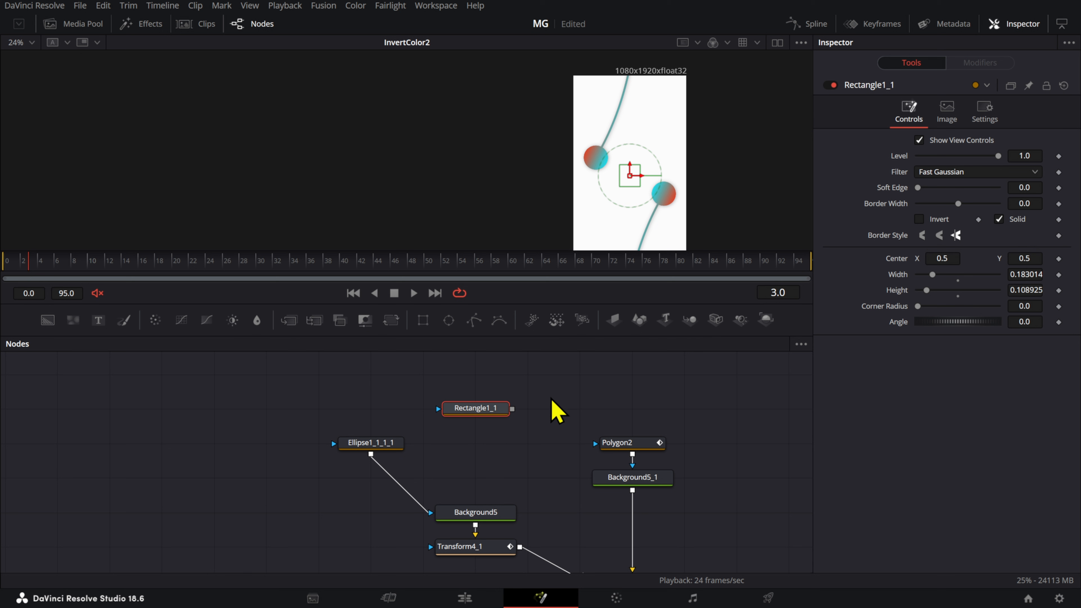
# - Add a Dissolve node beside Ellipse1_1_1_1, between the pasted rectangle and Background5
pyautogui.click(400, 443)
pyautogui.hotkey('shift', 'space')
pyautogui.write('trans')
pyautogui.press('BackSpace')
pyautogui.press('BackSpace')
pyautogui.press('BackSpace')
pyautogui.press('BackSpace')
pyautogui.press('BackSpace')
pyautogui.write('diss')
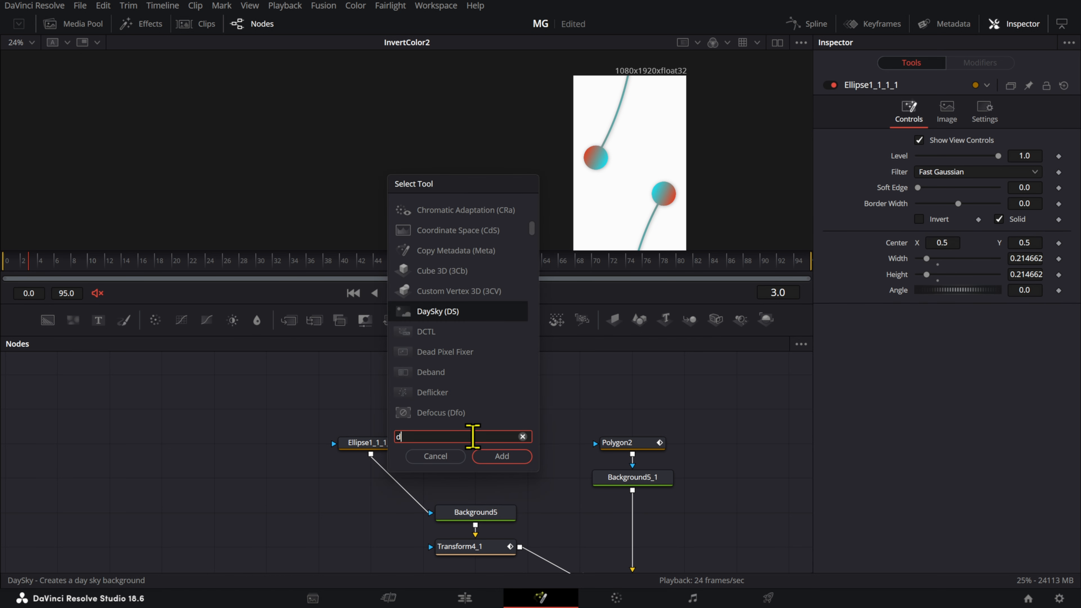
pyautogui.press('Return')
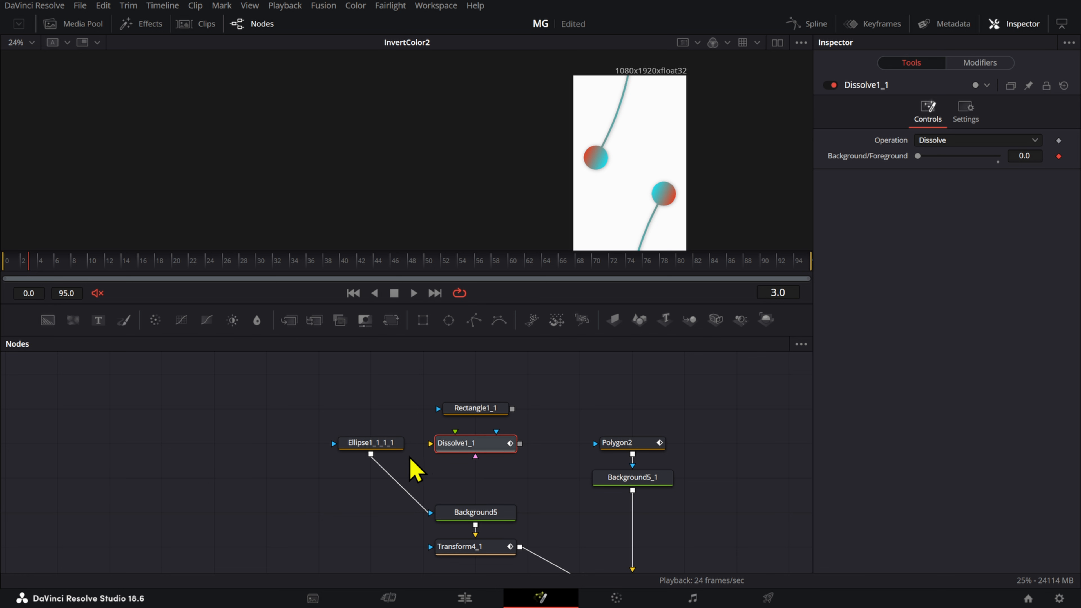
# - Connect Ellipse1_1_1_1 as background and Rectangle1_1 as foreground of Dissolve1_1, and feed its output into Background5's effect mask
pyautogui.moveTo(430, 513); pyautogui.dragTo(435, 447)
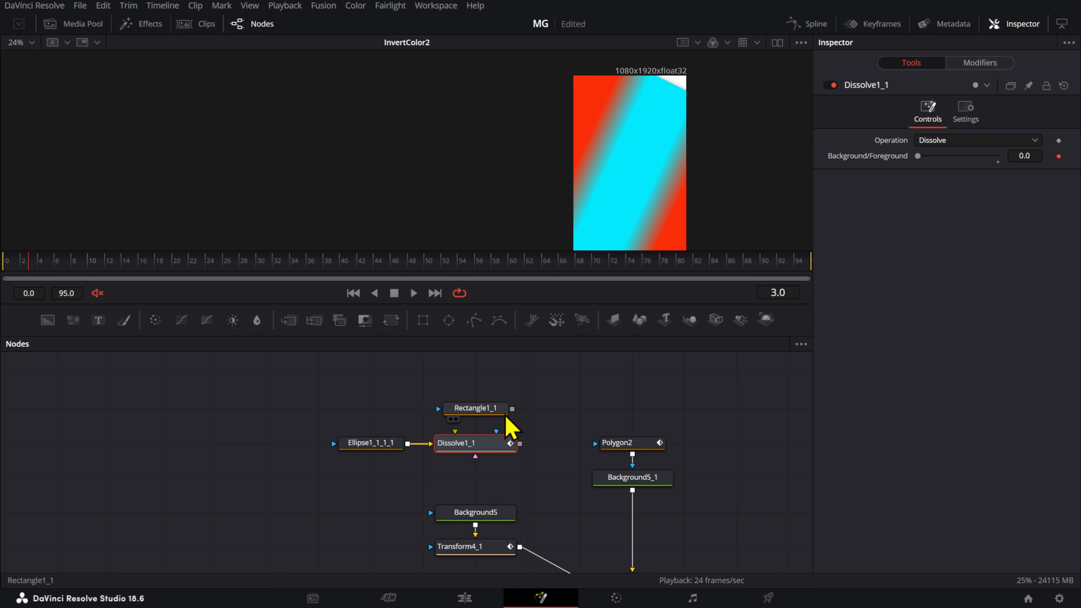
pyautogui.moveTo(512, 410); pyautogui.dragTo(437, 523)
pyautogui.click(472, 517)
# - View Dissolve1_1, clear the animation on its Background/Foreground value and set that value to 0.0
pyautogui.click(475, 443)
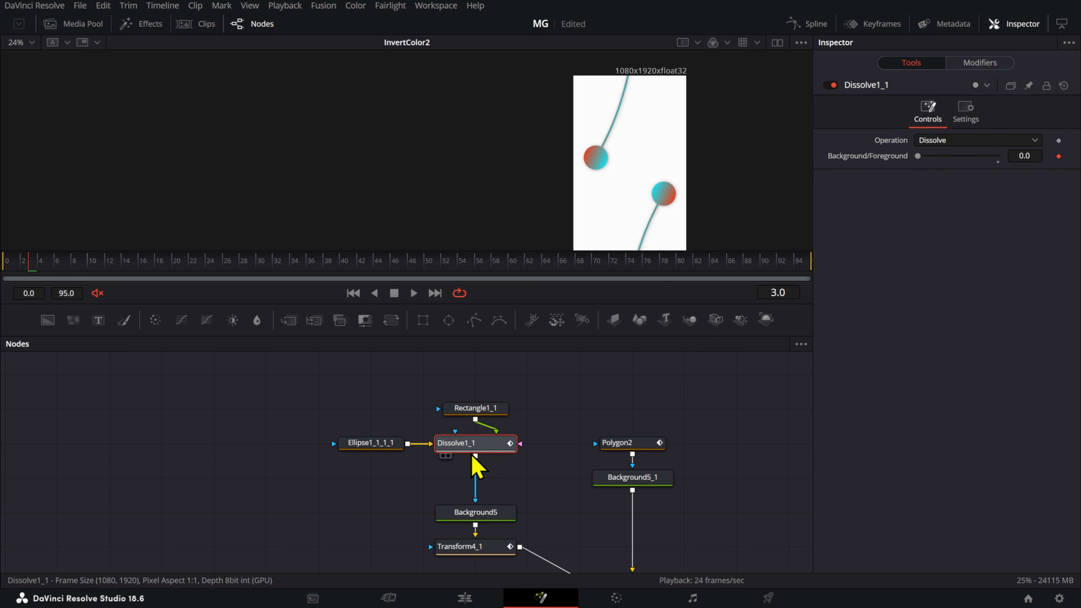
pyautogui.press('1')
pyautogui.click(81, 272)
pyautogui.moveTo(82, 280); pyautogui.dragTo(360, 268)
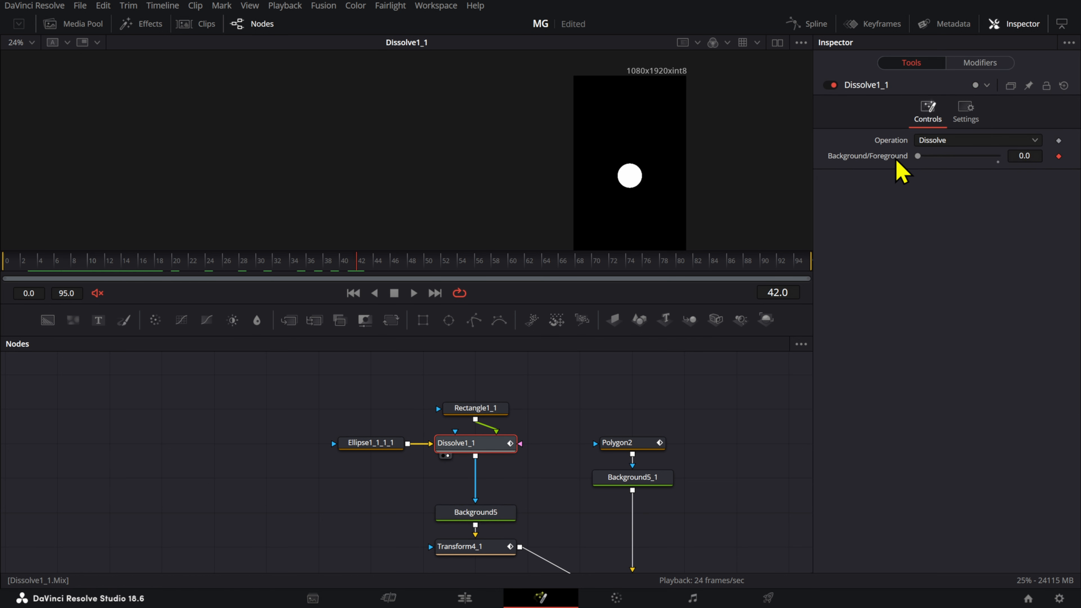
pyautogui.doubleClick(888, 154)
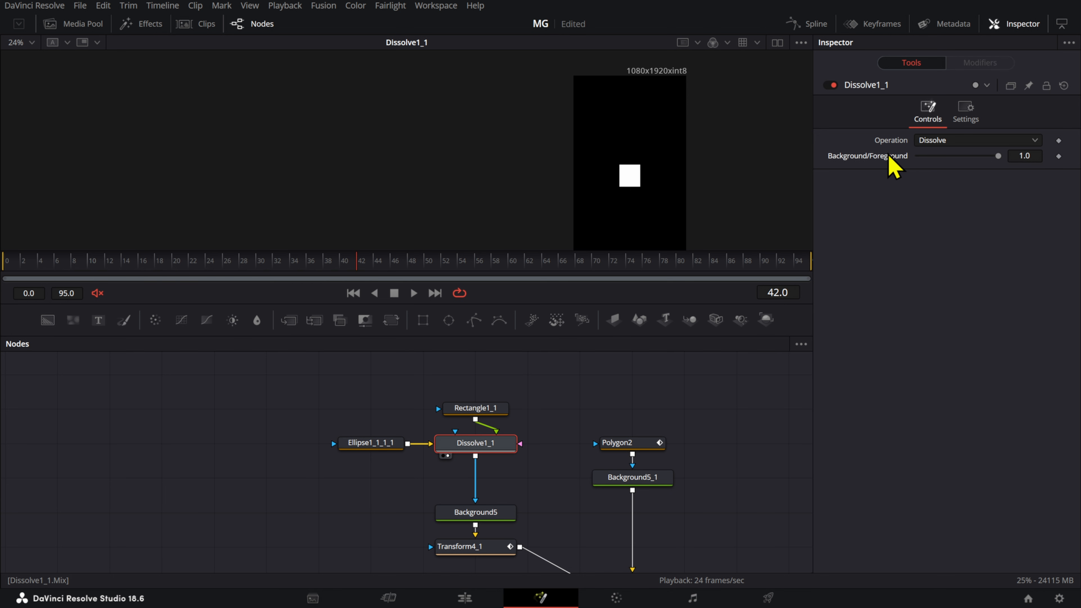
pyautogui.moveTo(997, 157); pyautogui.dragTo(902, 162)
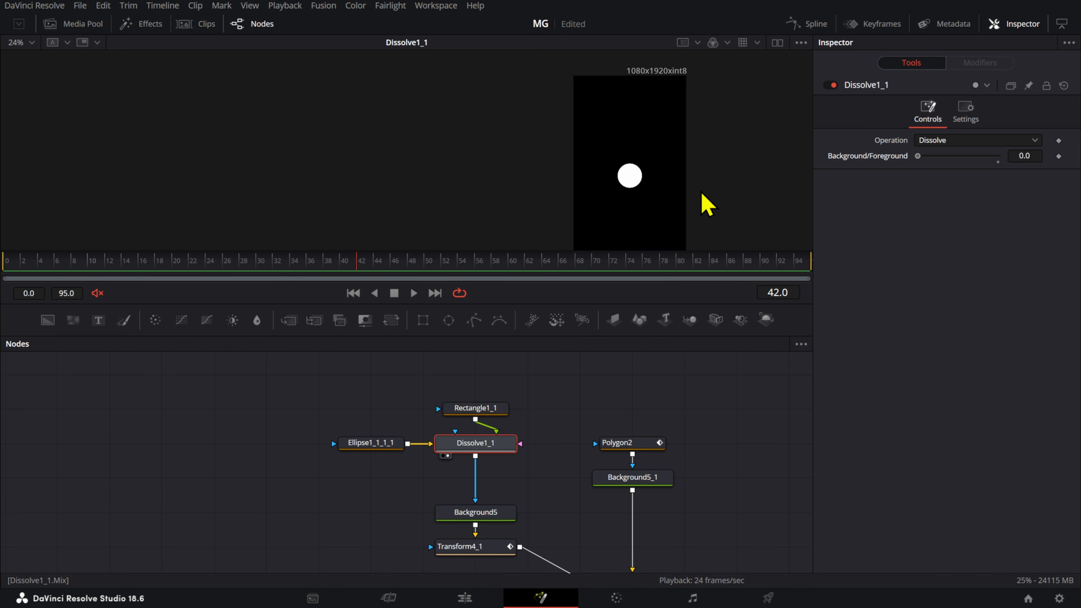
pyautogui.moveTo(998, 157); pyautogui.dragTo(915, 158)
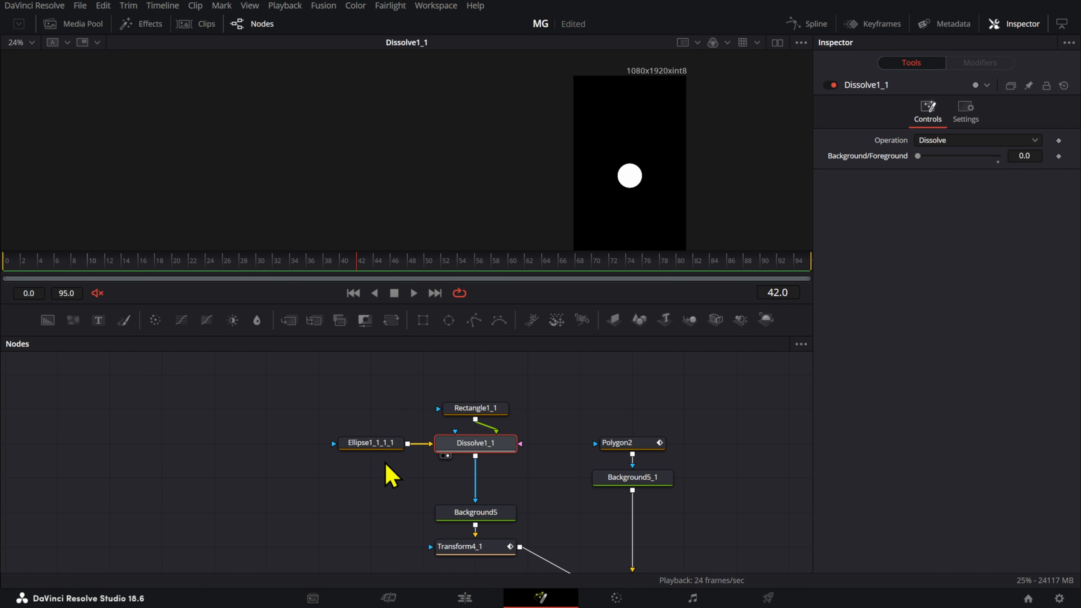
# - Examine the keyframe timing of Transform4_1 and Transform3_1 in the pasted chain
pyautogui.moveTo(229, 259); pyautogui.dragTo(219, 264)
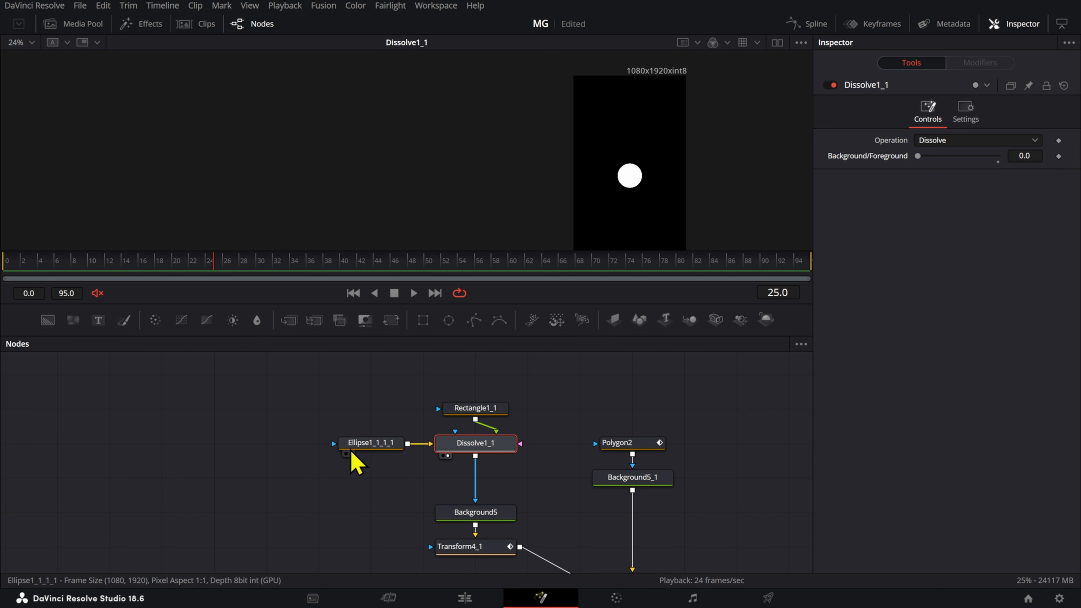
pyautogui.scroll(-3, 338, 411)
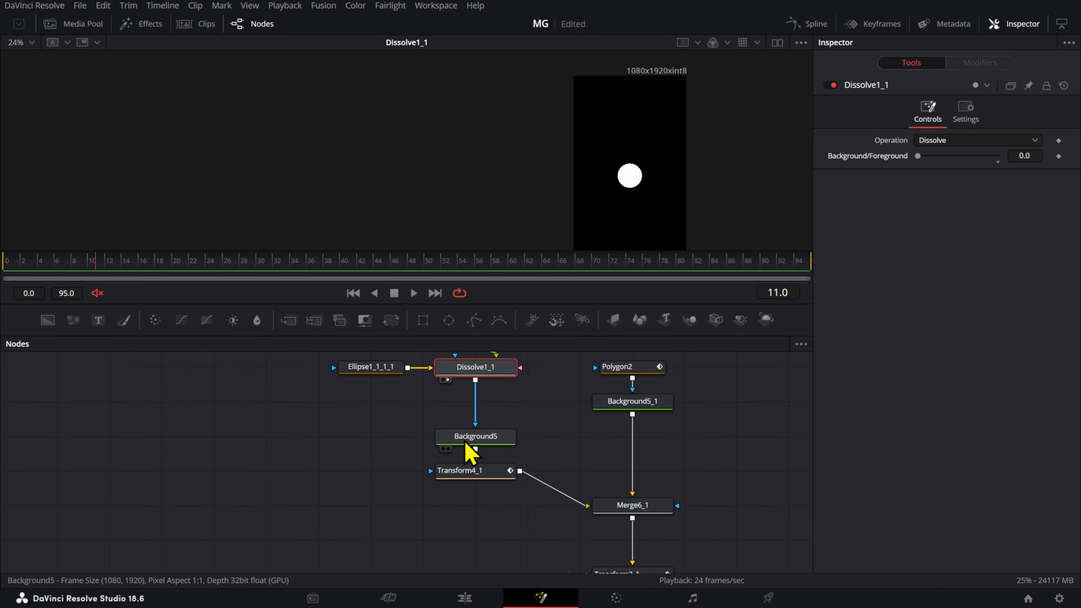
pyautogui.click(498, 471)
pyautogui.scroll(-4, 680, 494)
pyautogui.click(665, 468)
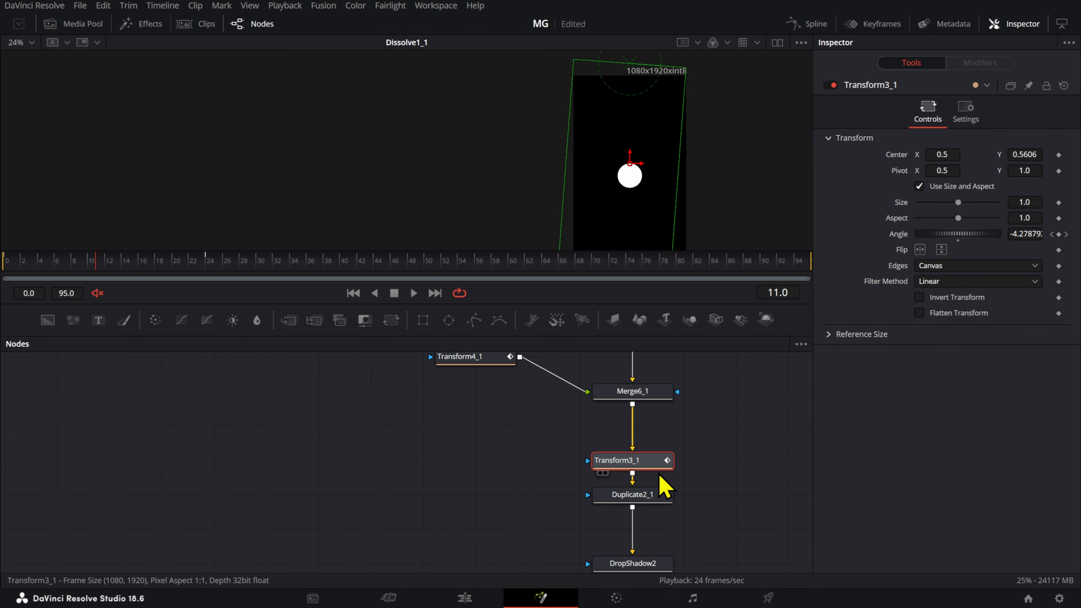
pyautogui.scroll(-4, 667, 474)
pyautogui.hscroll(3, 489, 480)
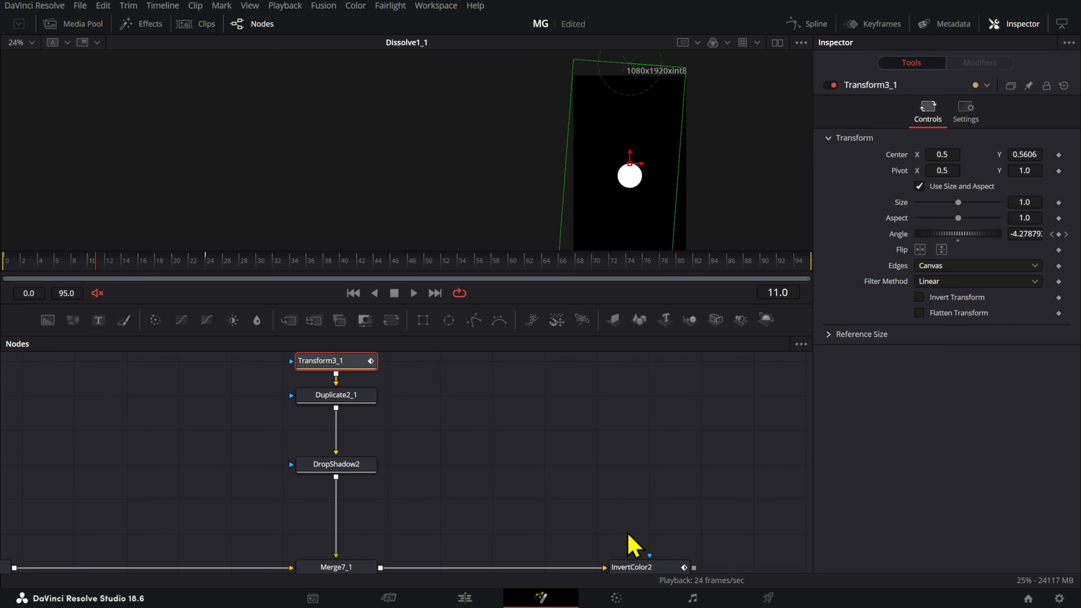
# - Keyframe Dissolve1_1's Background/Foreground at 0.0 on frame 12 and 1.0 on frame 13, matching InvertColor2's keyframes
pyautogui.click(636, 534)
pyautogui.click(111, 266)
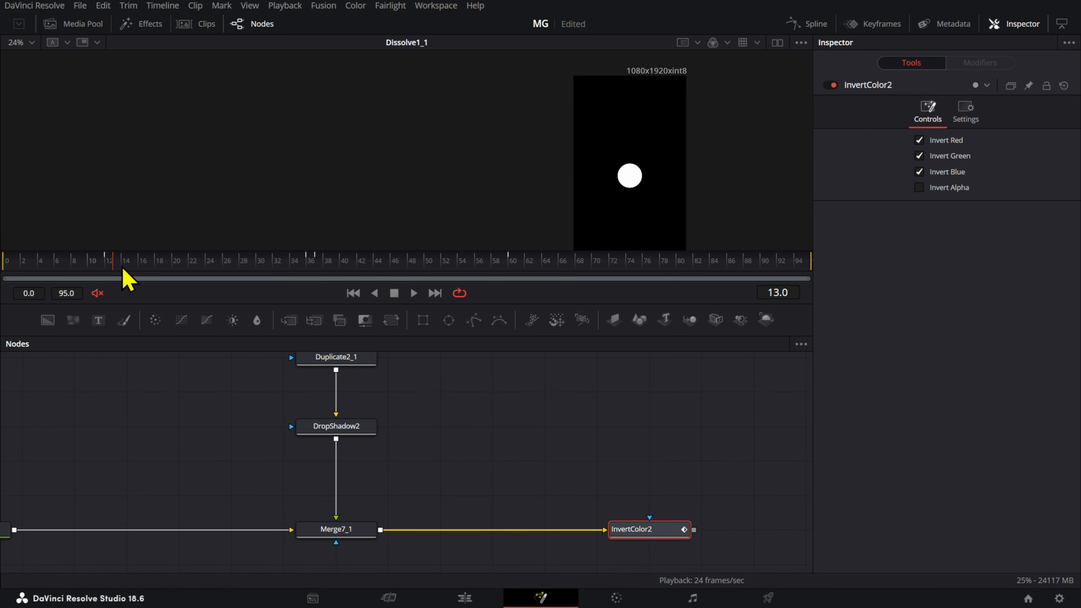
pyautogui.moveTo(377, 386); pyautogui.dragTo(557, 492)
pyautogui.scroll(-3, 553, 489)
pyautogui.scroll(3, 517, 455)
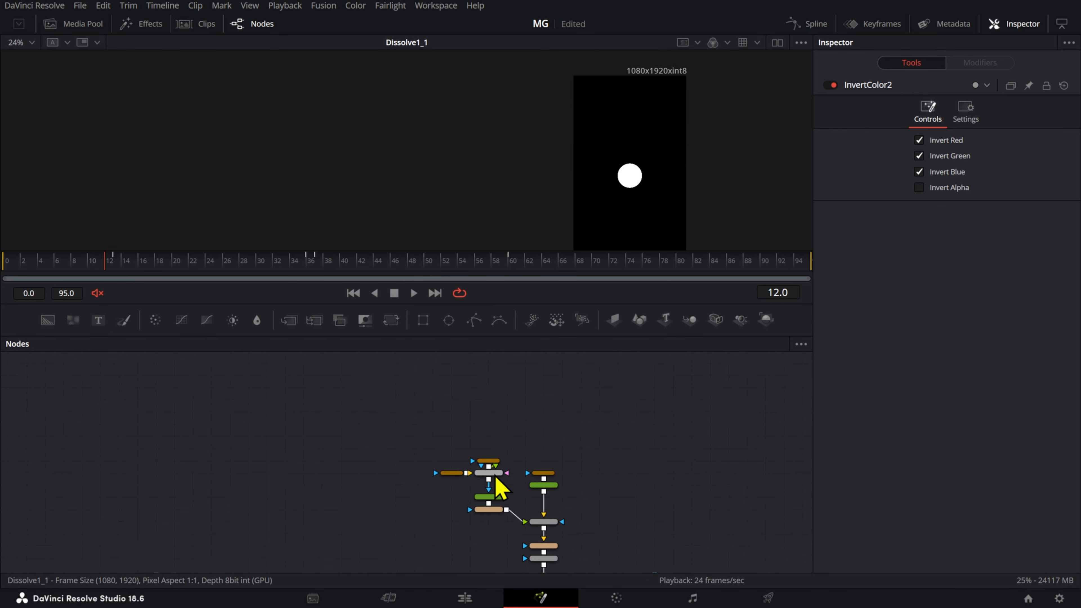
pyautogui.scroll(5, 495, 476)
pyautogui.click(495, 476)
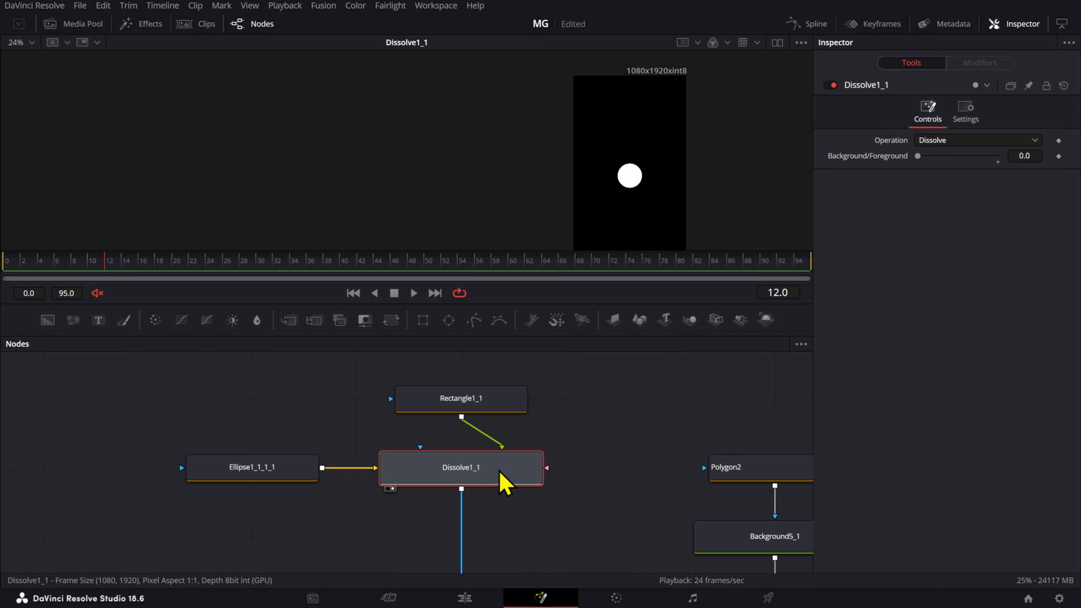
pyautogui.click(1058, 156)
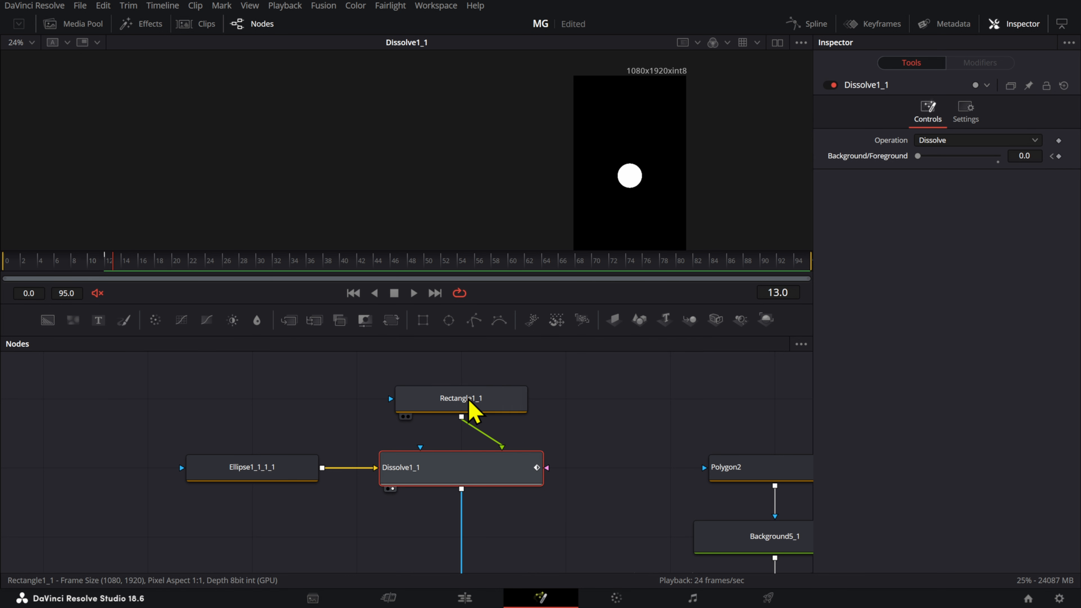
pyautogui.moveTo(1034, 156); pyautogui.dragTo(1074, 156)
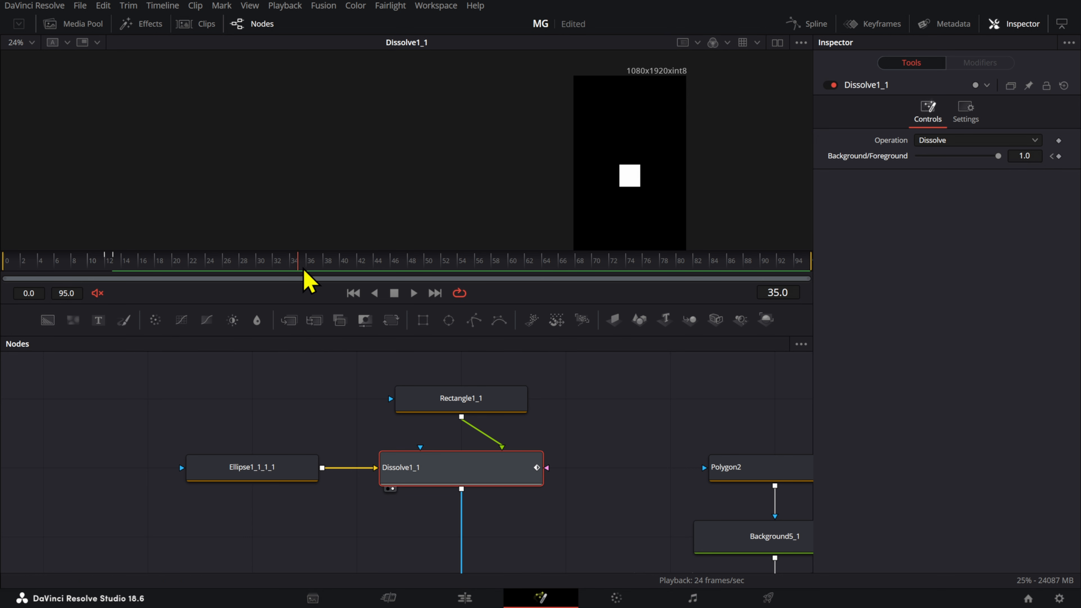
# - Keyframe Dissolve1_1's Background/Foreground at 1.0 on frame 36 and 0.0 on frame 37, following InvertColor2's keyframe timing
pyautogui.scroll(-3, 572, 495)
pyautogui.scroll(-5, 574, 495)
pyautogui.moveTo(624, 504); pyautogui.dragTo(454, 400)
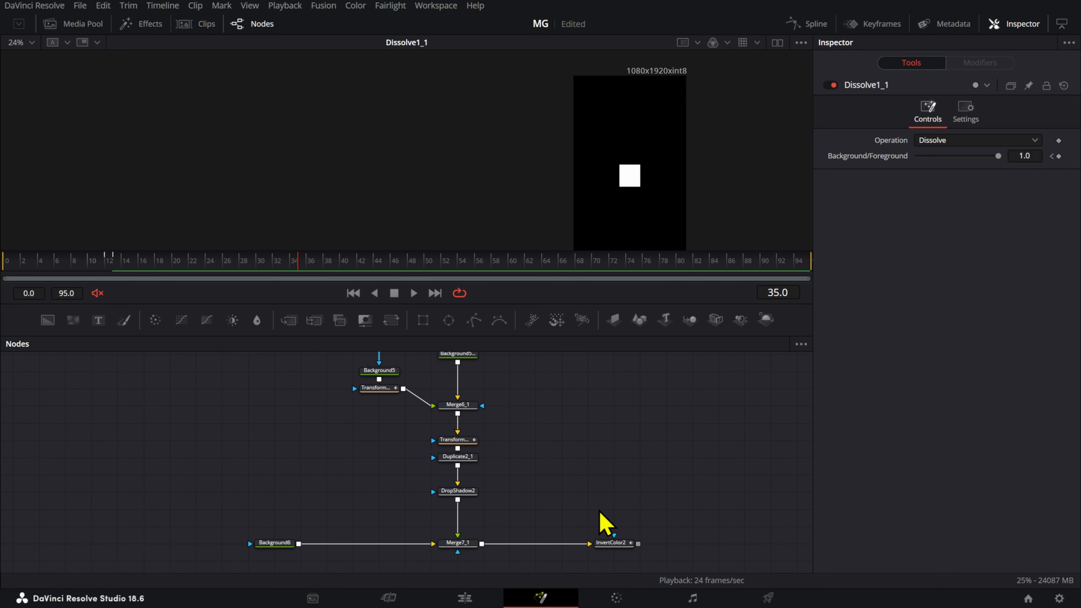
pyautogui.click(611, 543)
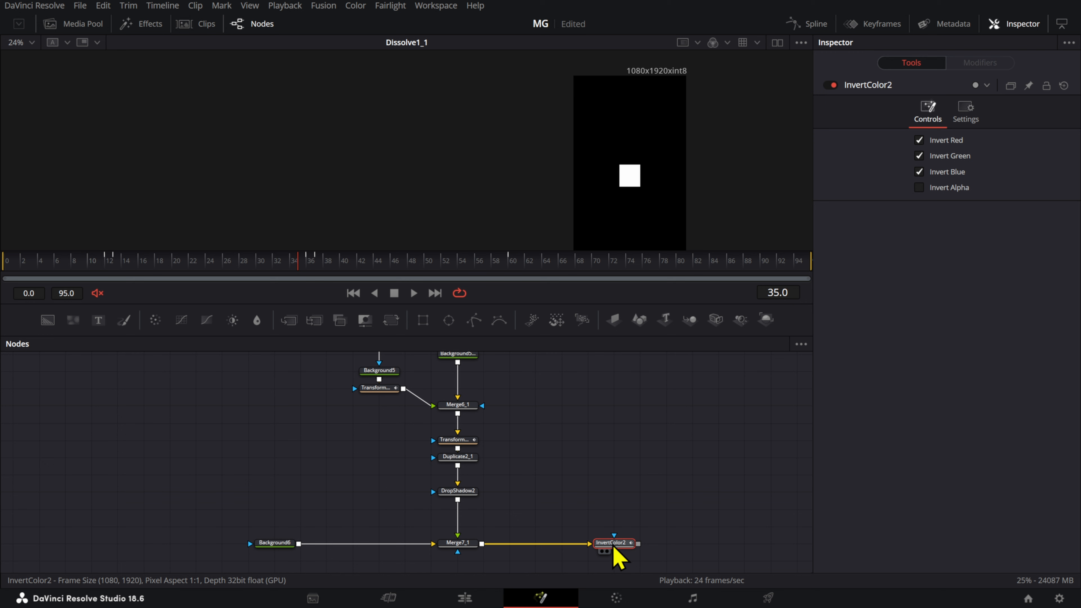
pyautogui.click(308, 268)
pyautogui.scroll(3, 417, 511)
pyautogui.scroll(2, 409, 506)
pyautogui.click(383, 488)
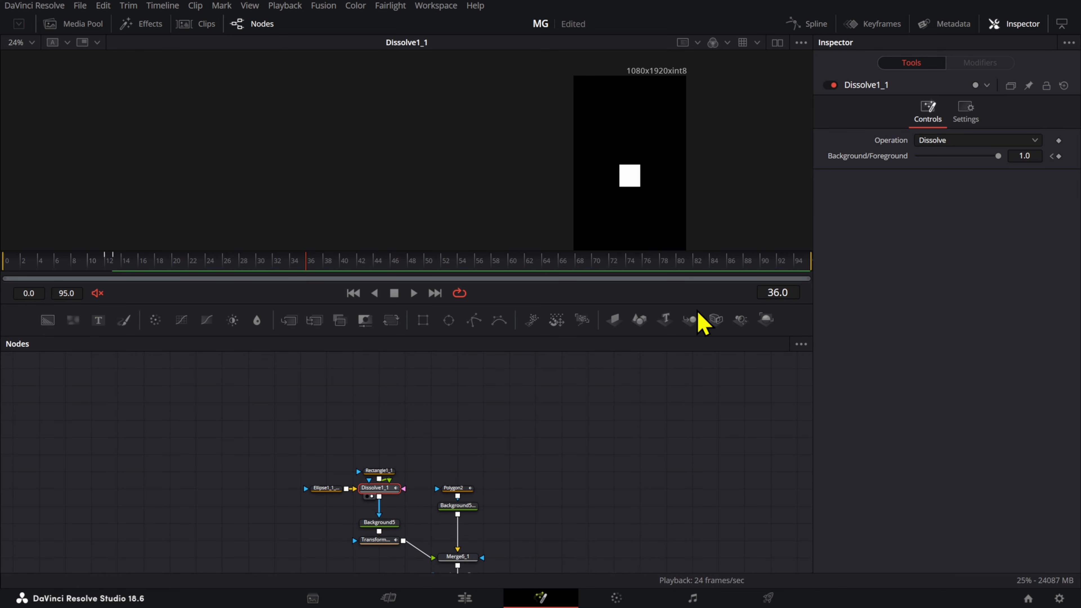
pyautogui.click(1058, 156)
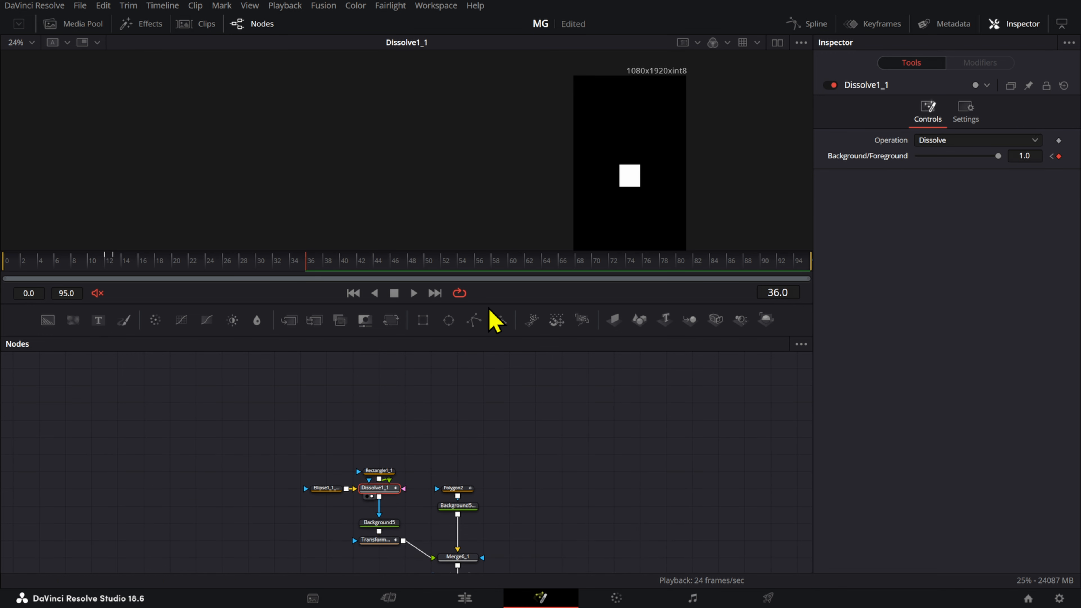
pyautogui.click(1025, 156)
pyautogui.write('0')
pyautogui.press('Return')
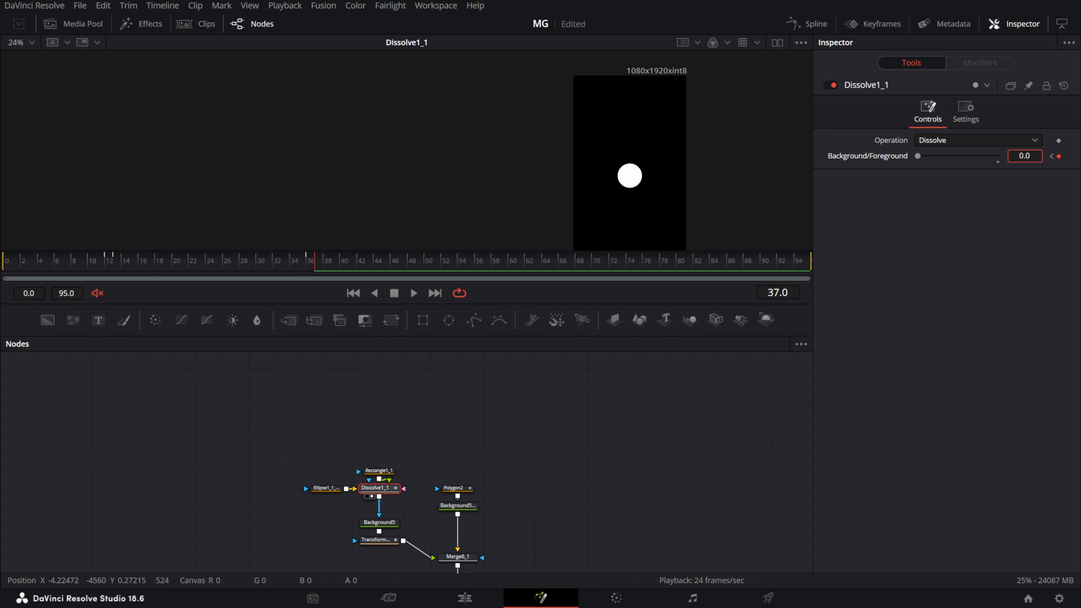
# - Add a Background/Foreground keyframe to Dissolve1_1 at frame 60, matching InvertColor2's last keyframe
pyautogui.scroll(-8, 601, 442)
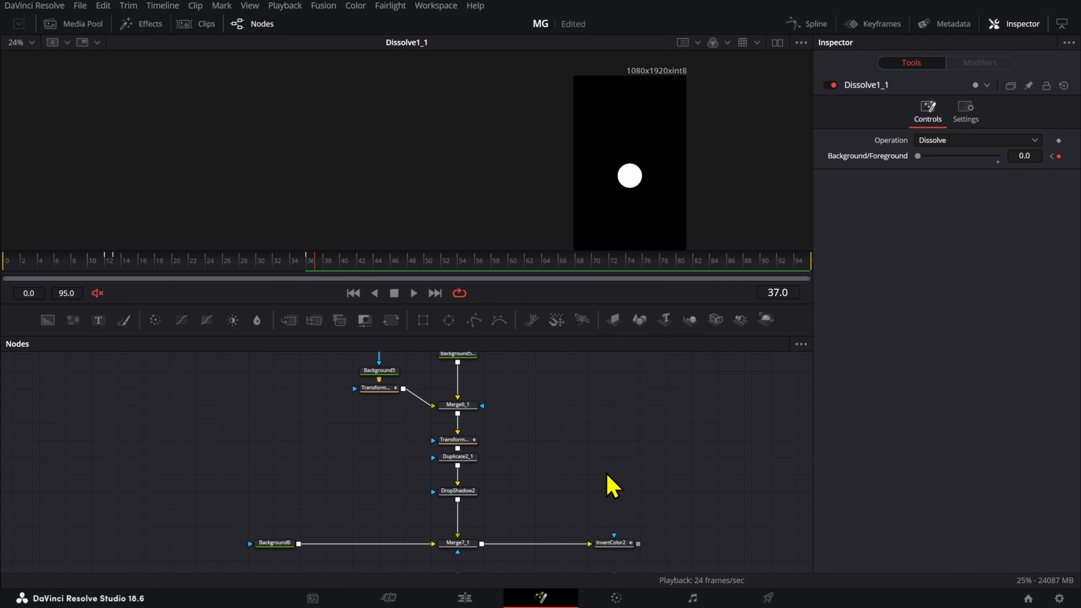
pyautogui.click(609, 546)
pyautogui.click(509, 271)
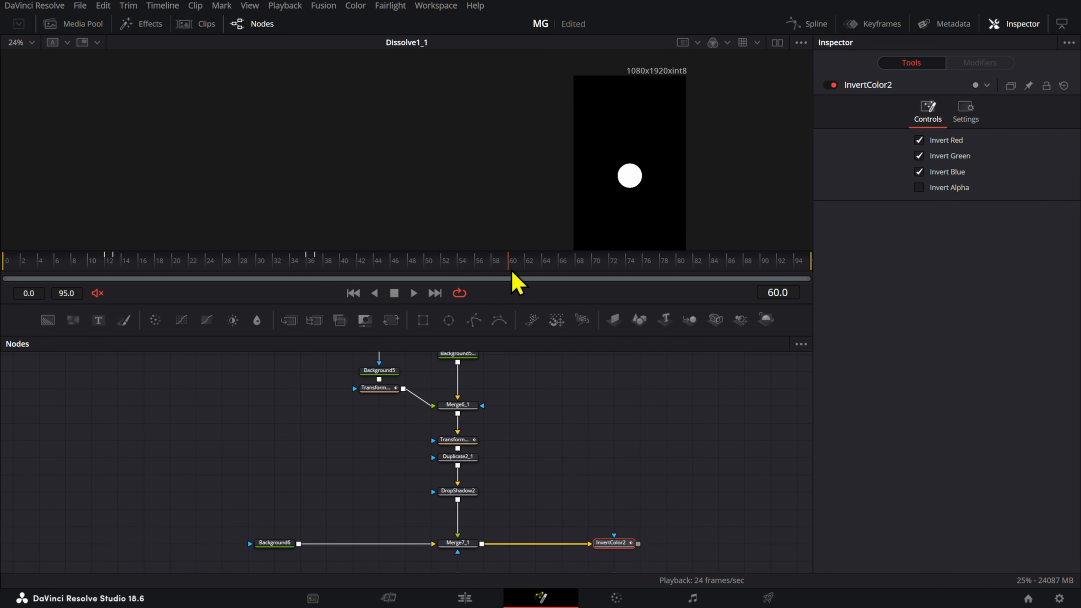
pyautogui.scroll(6, 487, 534)
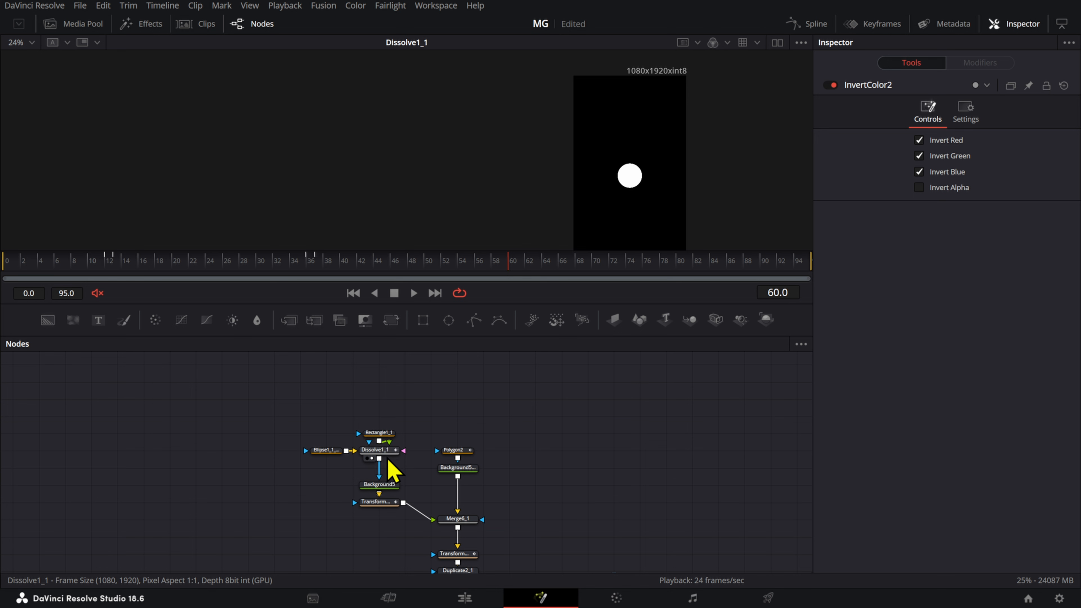
pyautogui.click(380, 450)
pyautogui.click(1058, 156)
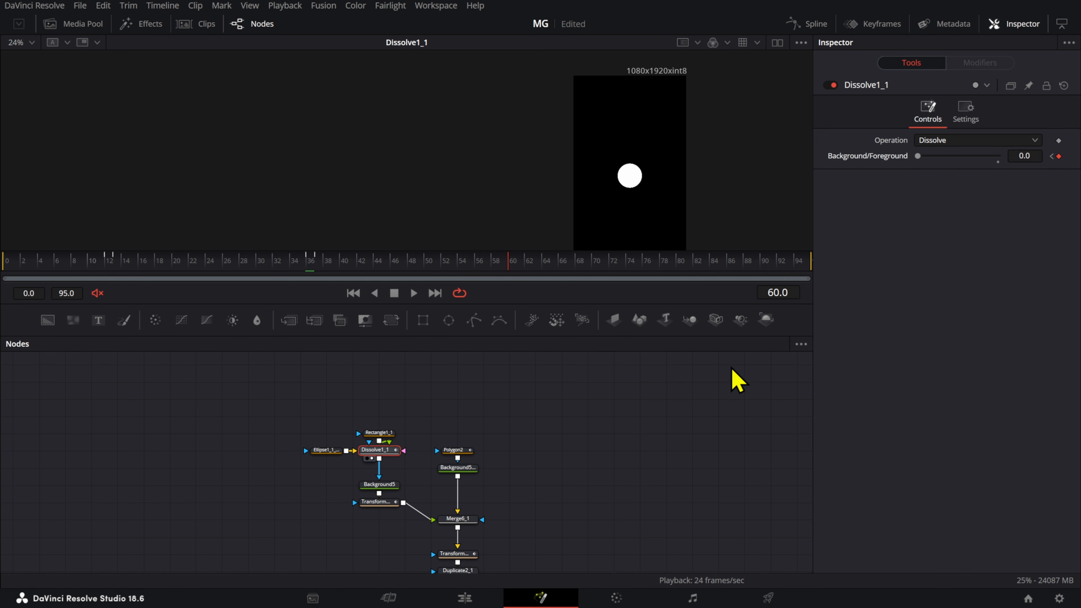
# - Loop Dissolve1_1's Background/Foreground keyframes in the spline editor and play back the shape switching
pyautogui.click(808, 23)
pyautogui.click(332, 377)
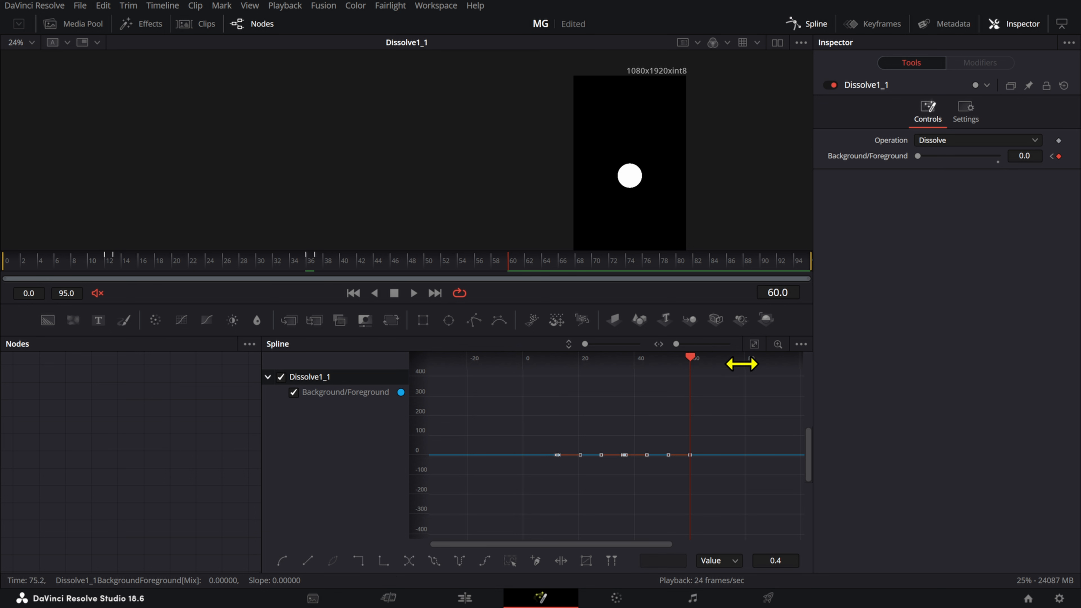
pyautogui.click(433, 560)
pyautogui.press('space')
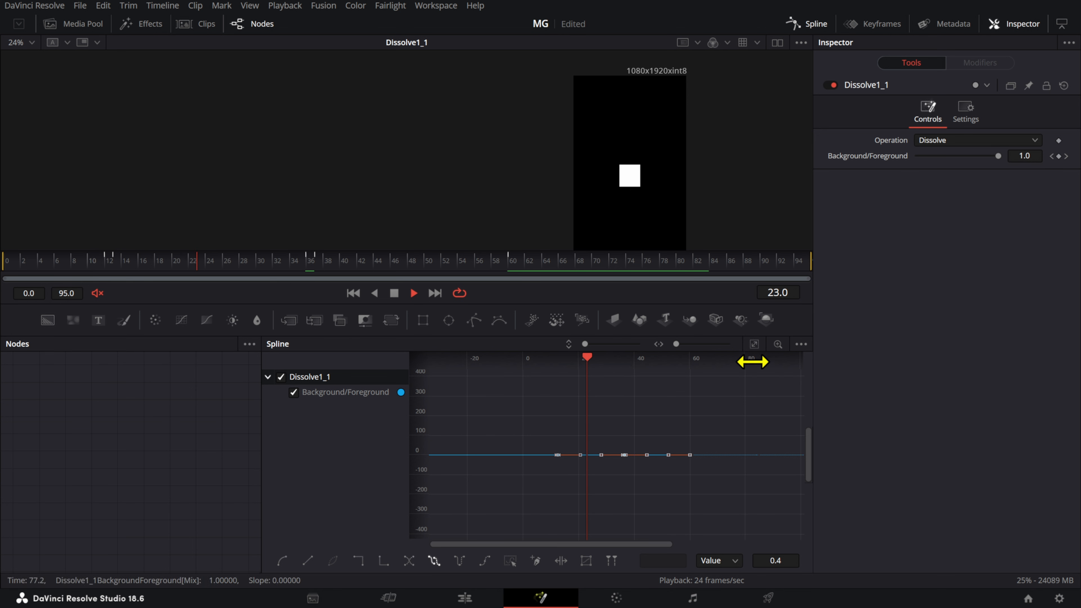
pyautogui.press('space')
pyautogui.click(755, 345)
pyautogui.click(829, 20)
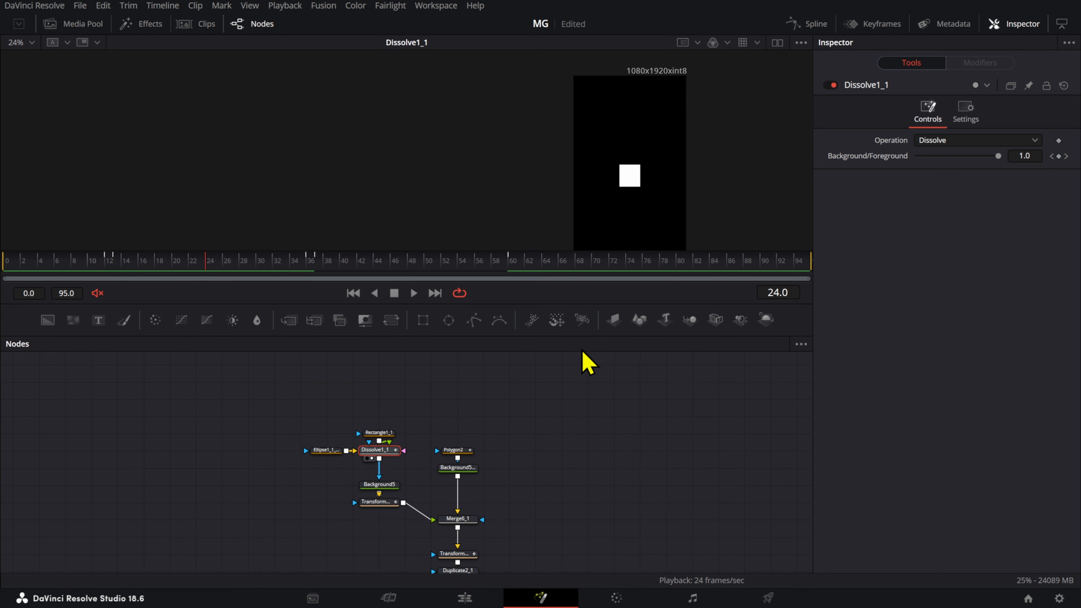
# - View InvertColor2 and play back the complete pendulum animation
pyautogui.moveTo(277, 570); pyautogui.dragTo(241, 396)
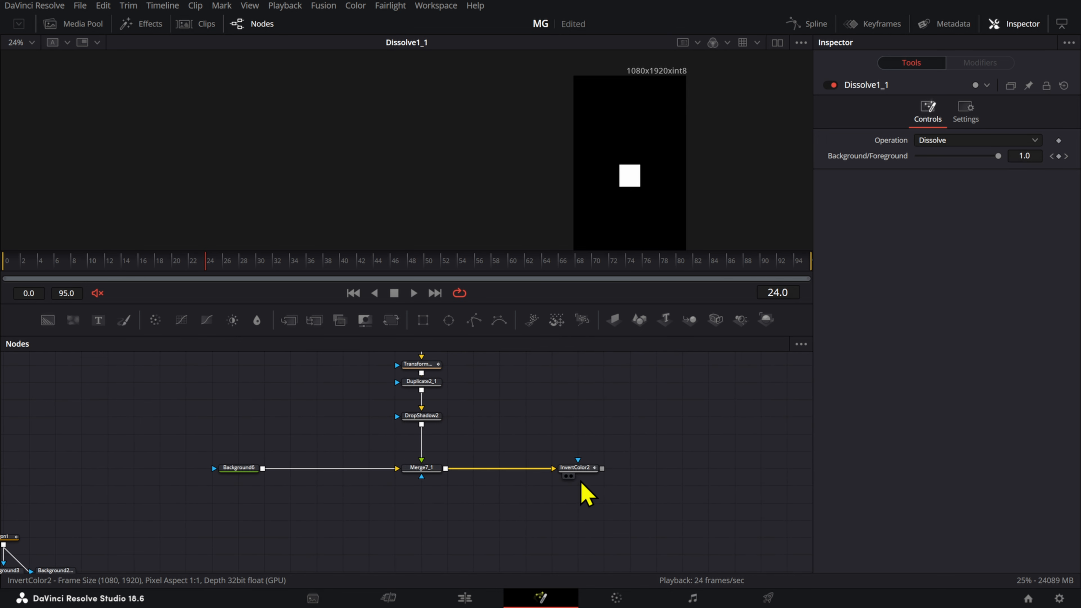
pyautogui.click(576, 469)
pyautogui.press('2')
pyautogui.press('space')
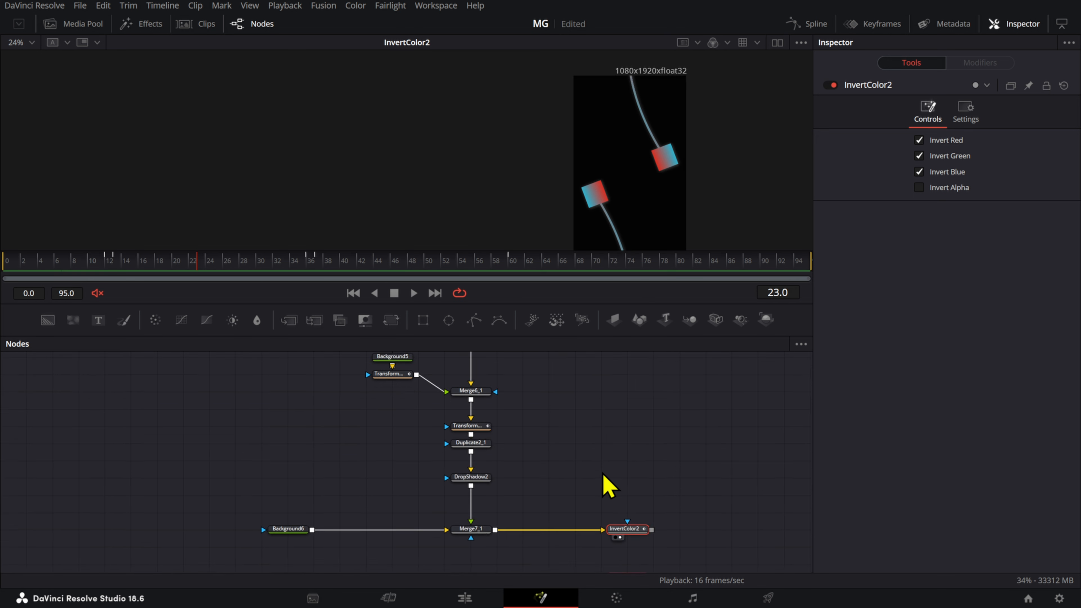
# - Examine the pasted chain's nodes against the original chain's Dissolve1, Background2_1, Polygon1 and Merge5 branches
pyautogui.scroll(-3, 600, 473)
pyautogui.scroll(-2, 462, 519)
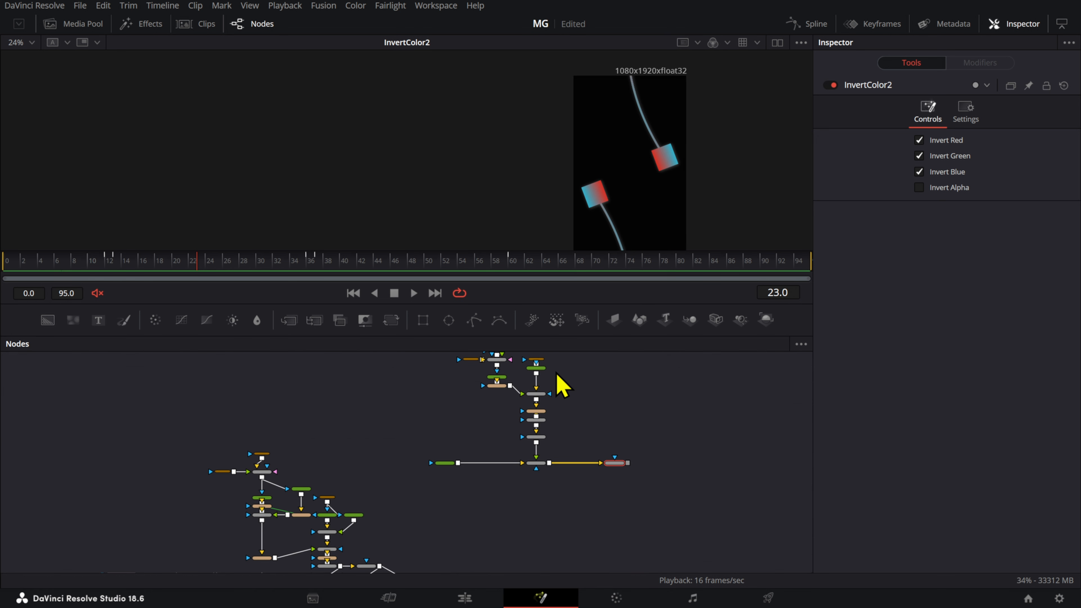
pyautogui.scroll(3, 562, 385)
pyautogui.scroll(2, 562, 478)
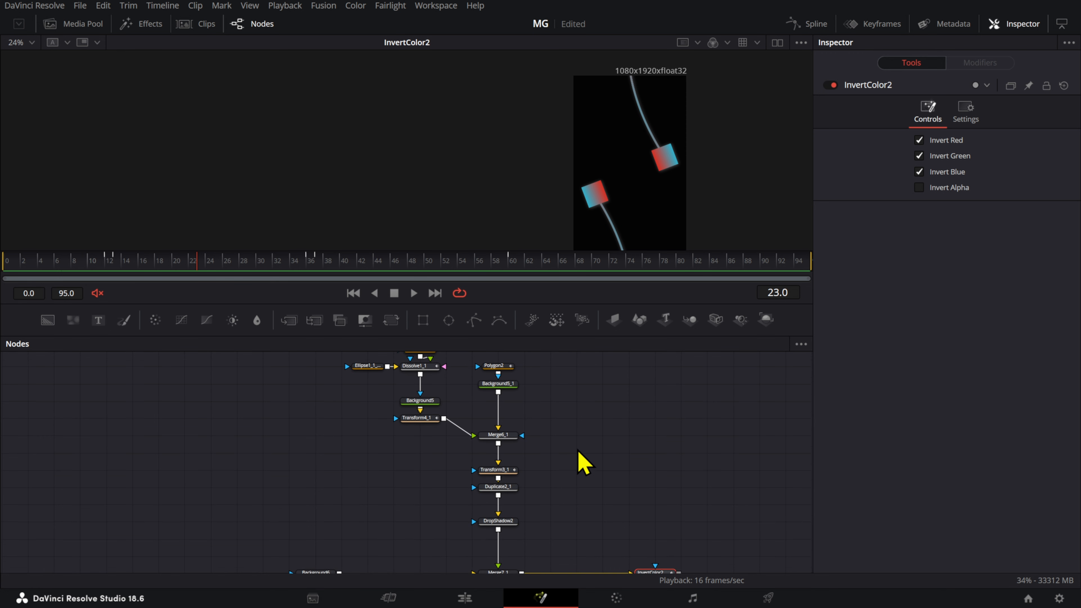
pyautogui.scroll(1, 582, 528)
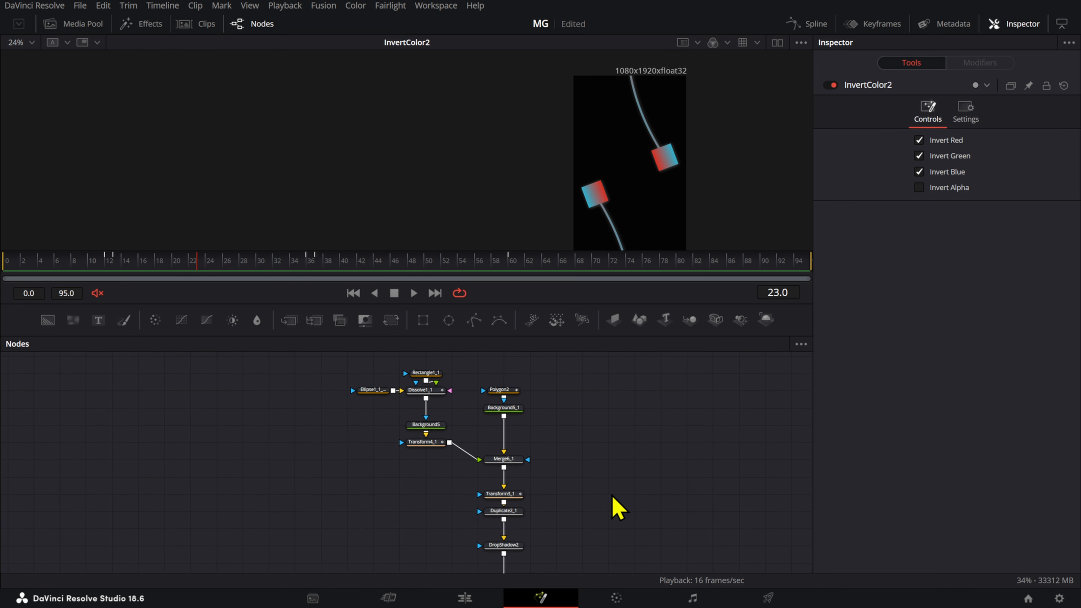
pyautogui.moveTo(587, 522); pyautogui.dragTo(314, 362)
pyautogui.scroll(-2, 468, 456)
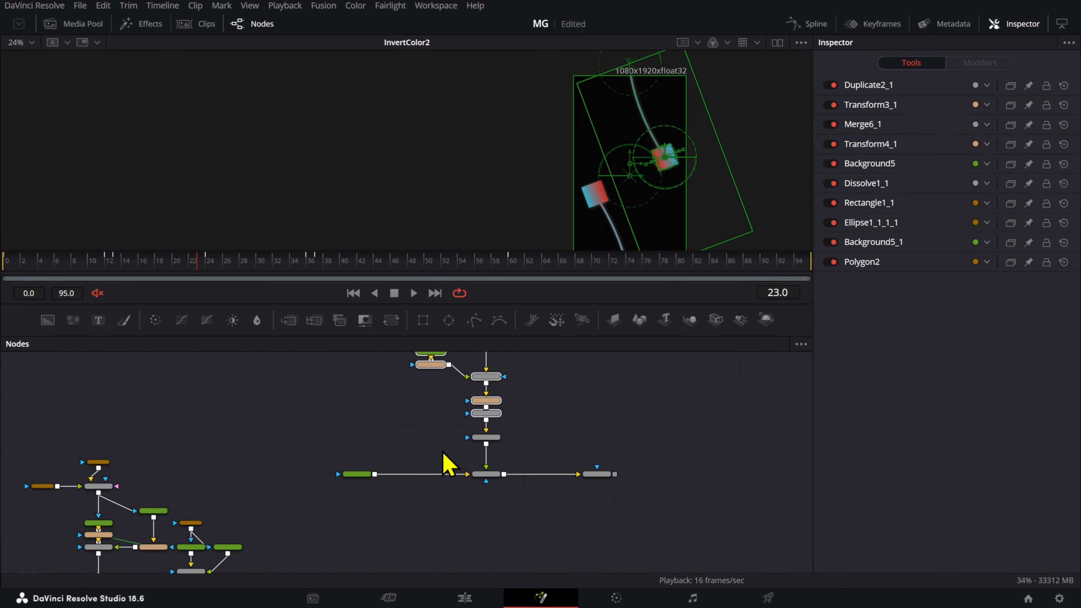
pyautogui.scroll(3, 297, 499)
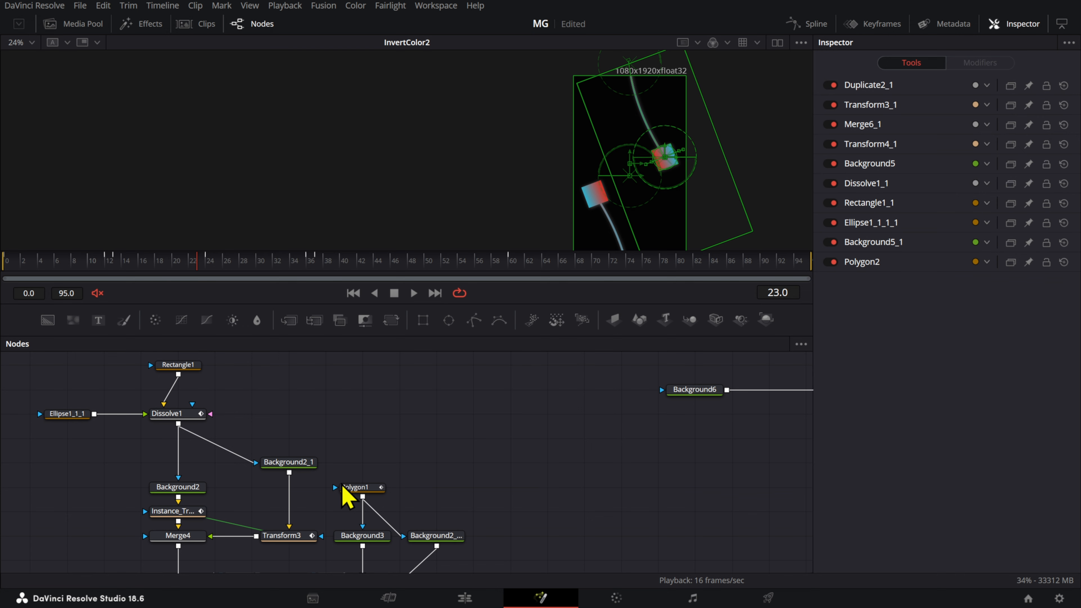
pyautogui.scroll(-3, 345, 487)
pyautogui.scroll(3, 383, 510)
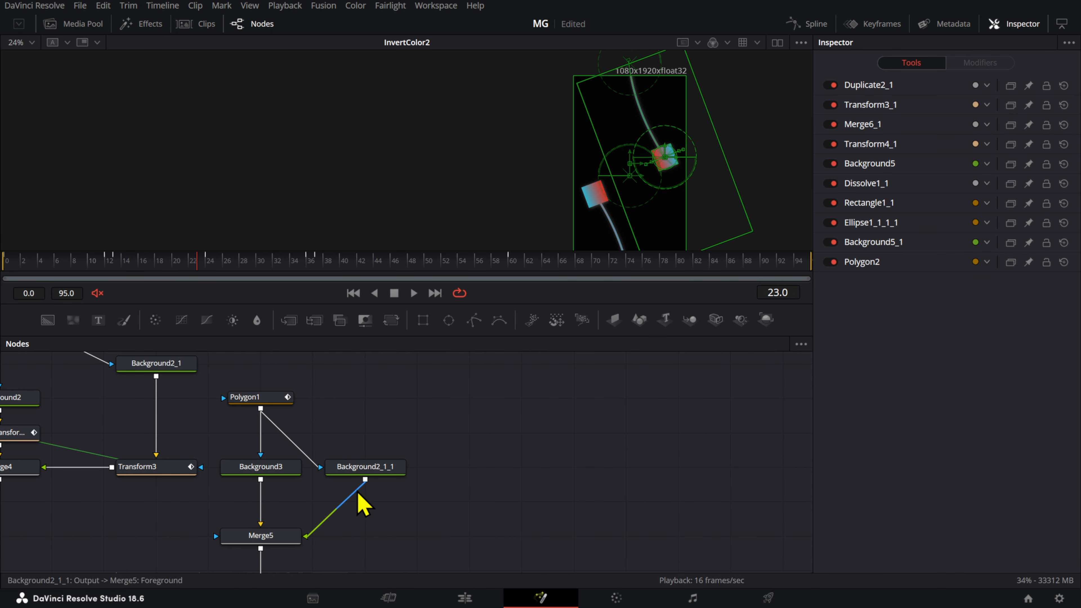
pyautogui.scroll(-3, 369, 495)
pyautogui.scroll(6, 532, 462)
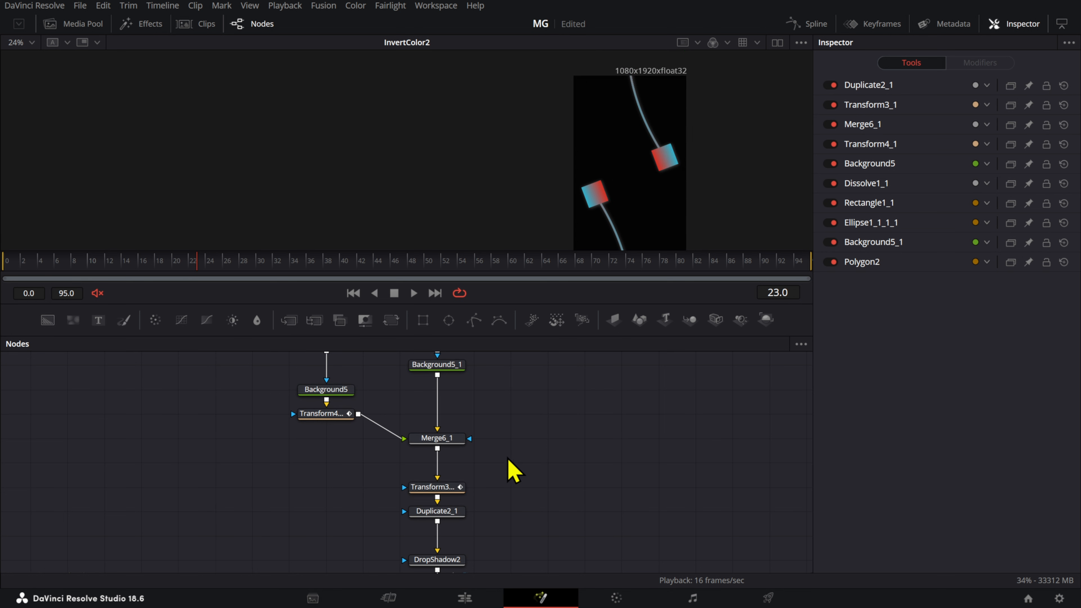
pyautogui.click(452, 489)
pyautogui.moveTo(454, 374); pyautogui.dragTo(488, 428)
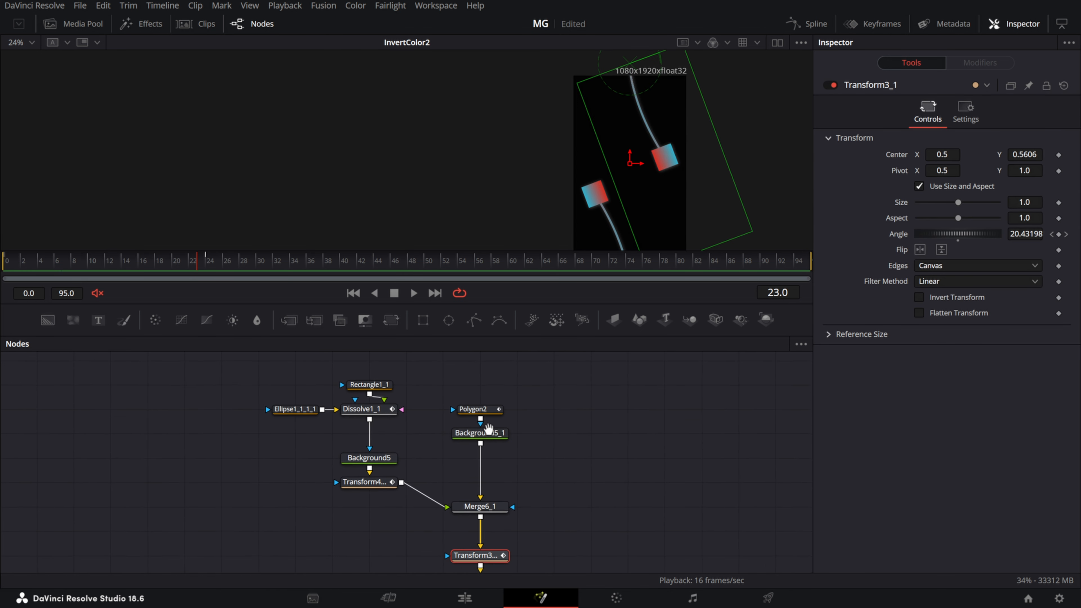
pyautogui.keyDown('ctrl'); pyautogui.click(494, 411); pyautogui.keyUp('ctrl')
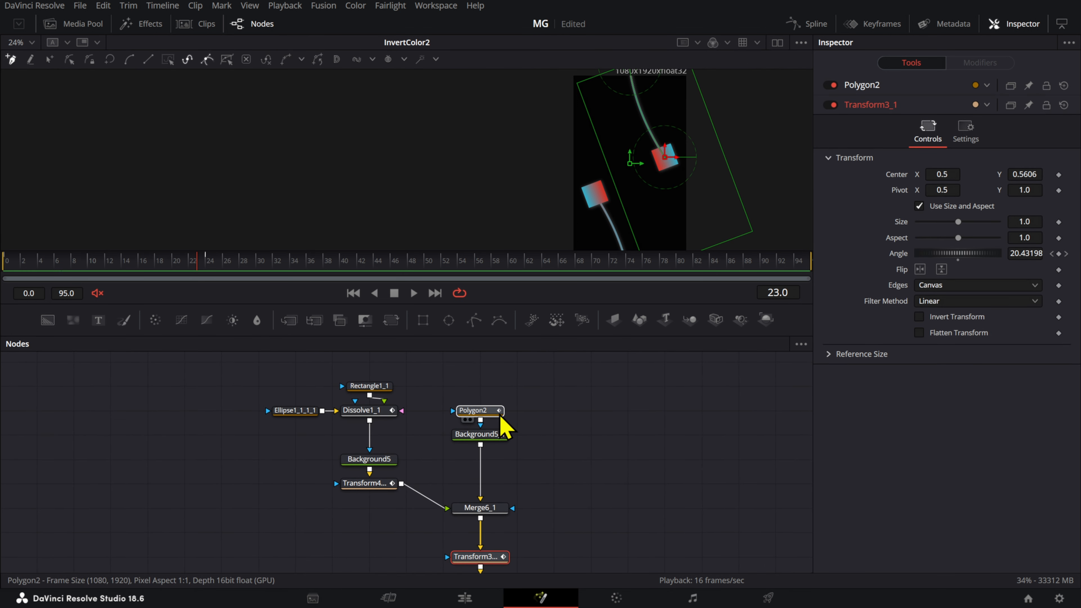
pyautogui.keyDown('ctrl'); pyautogui.click(380, 409); pyautogui.keyUp('ctrl')
pyautogui.click(388, 413)
pyautogui.scroll(-5, 468, 443)
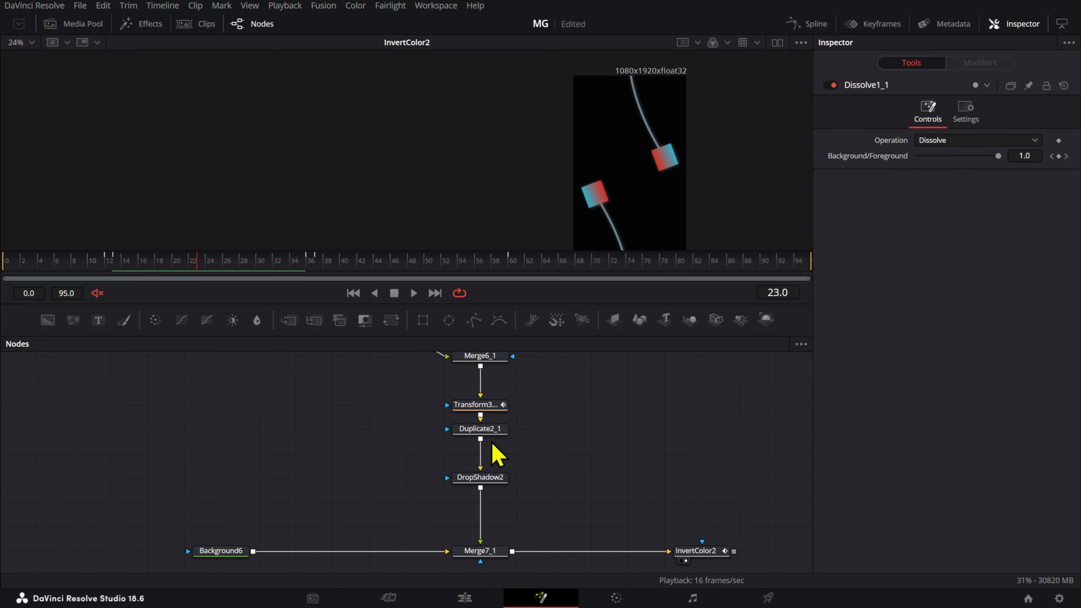
# - Examine InvertColor2's Blend curve in the spline editor and check the swing at frame 13
pyautogui.click(715, 545)
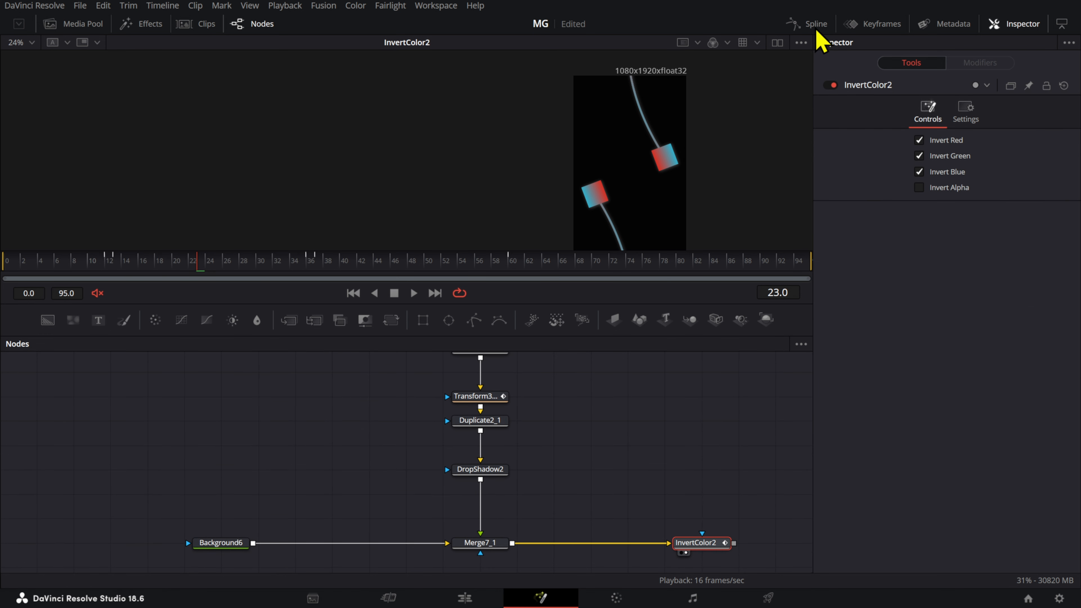
pyautogui.click(800, 24)
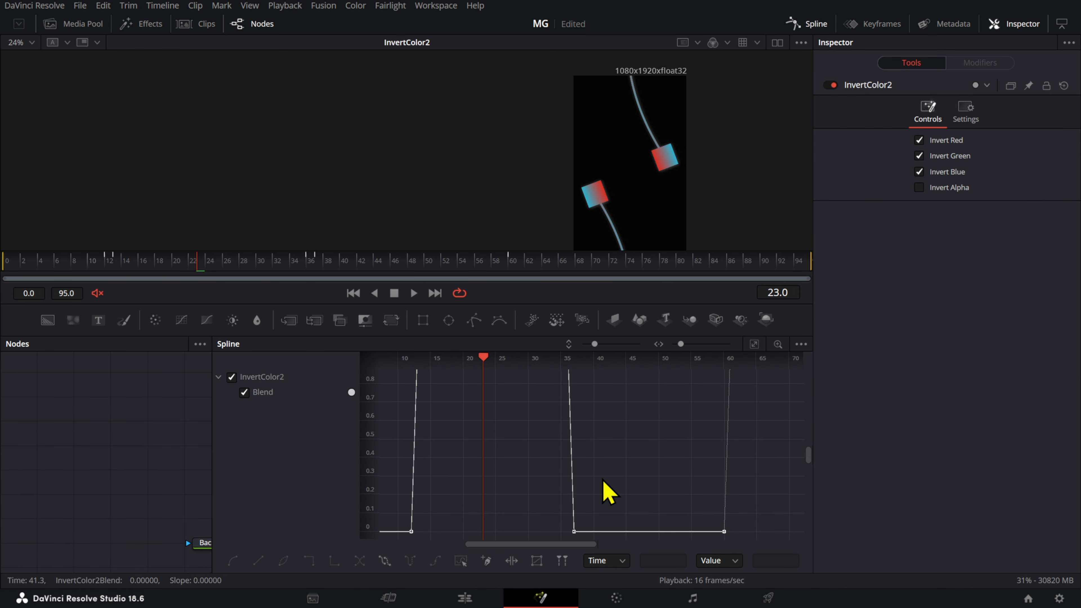
pyautogui.moveTo(109, 261); pyautogui.dragTo(118, 265)
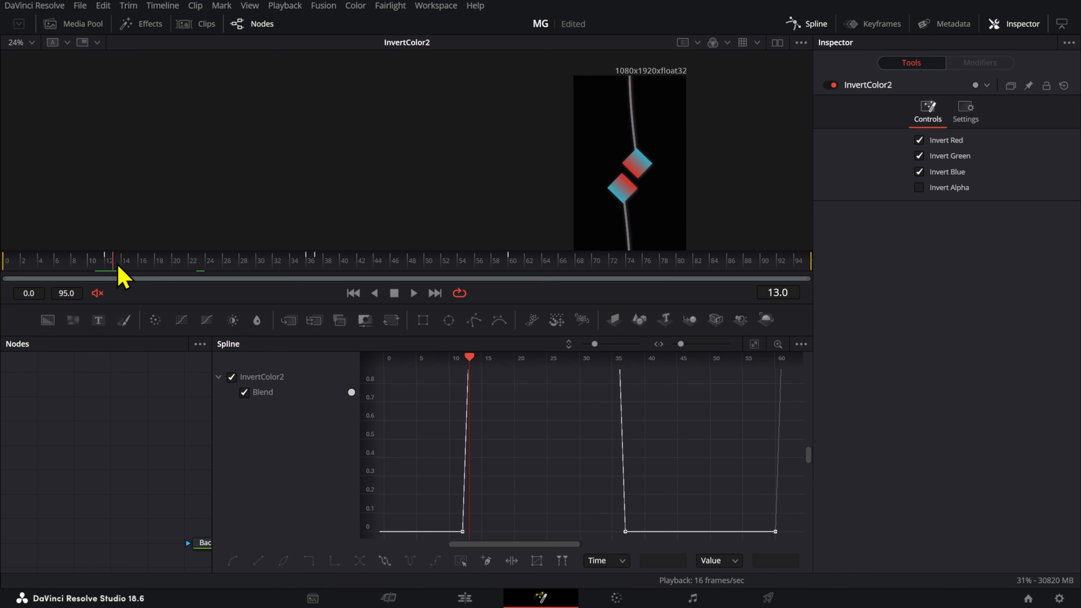
pyautogui.click(795, 23)
# - Select Transform4_1, Transform3_1 and Polygon2 together and show their animation curves in the spline editor
pyautogui.scroll(2, 468, 428)
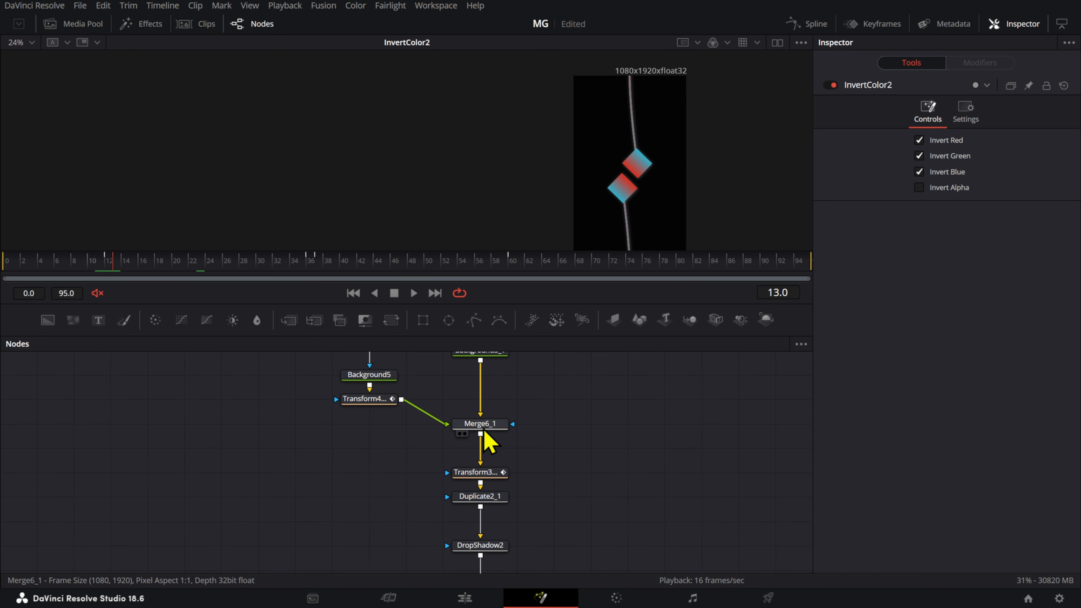
pyautogui.click(489, 472)
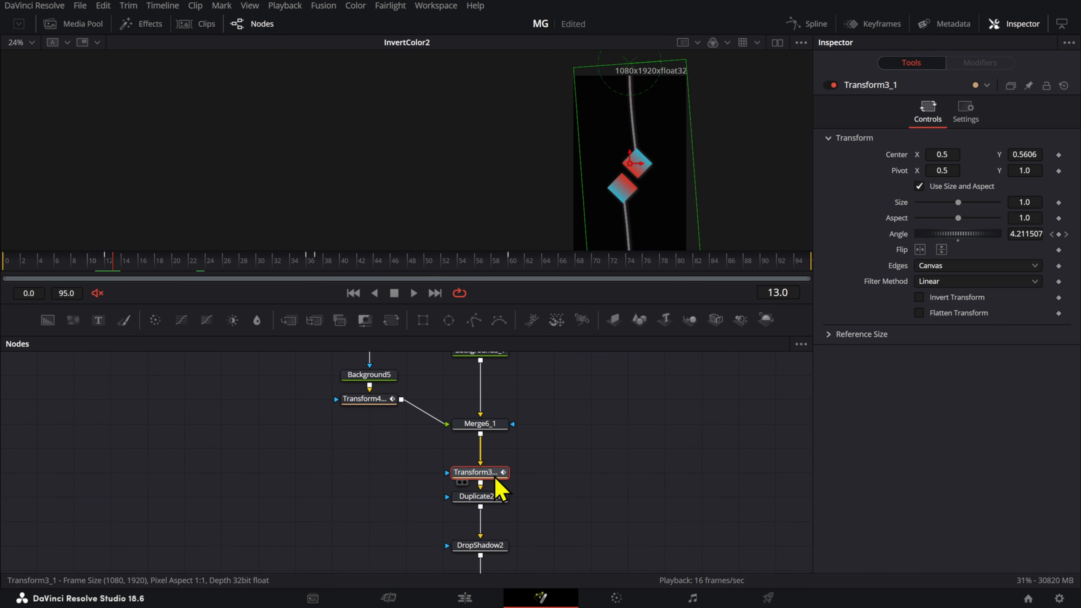
pyautogui.click(385, 402)
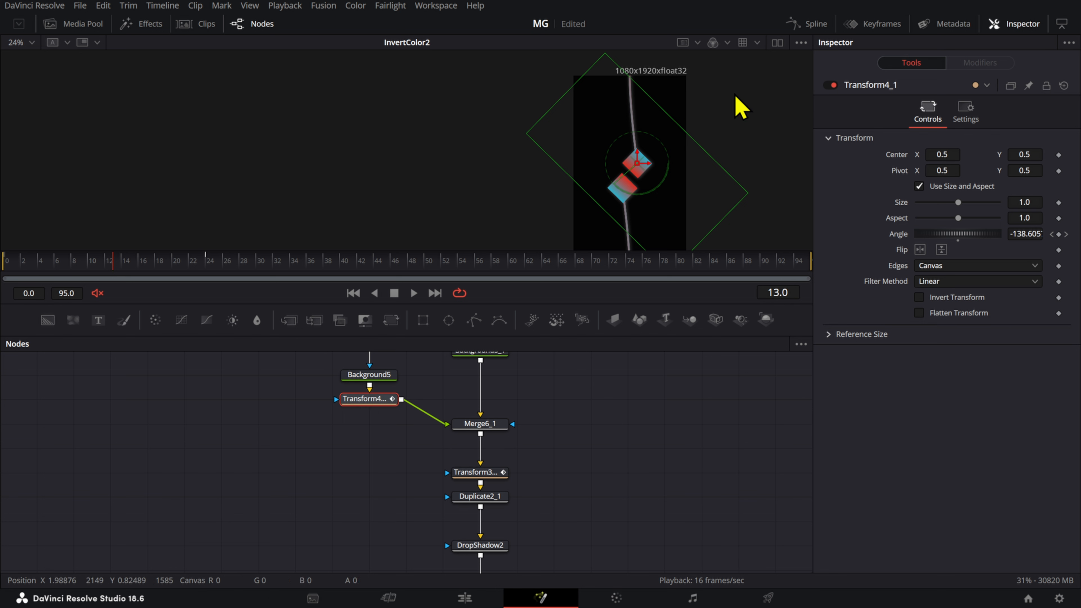
pyautogui.scroll(2, 509, 487)
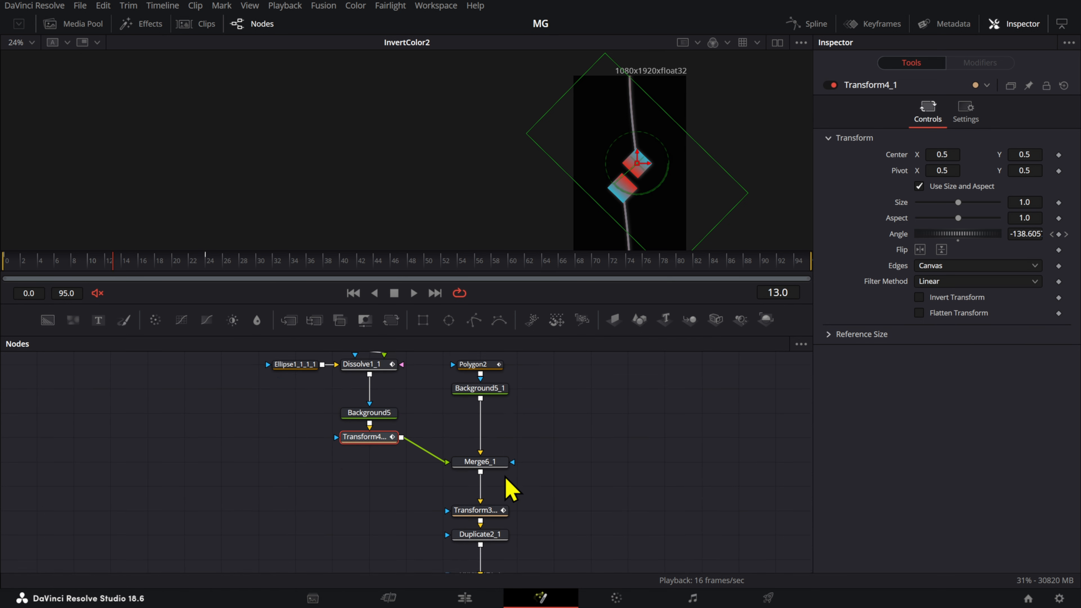
pyautogui.scroll(-2, 510, 490)
pyautogui.keyDown('ctrl'); pyautogui.click(495, 473); pyautogui.keyUp('ctrl')
pyautogui.scroll(4, 532, 464)
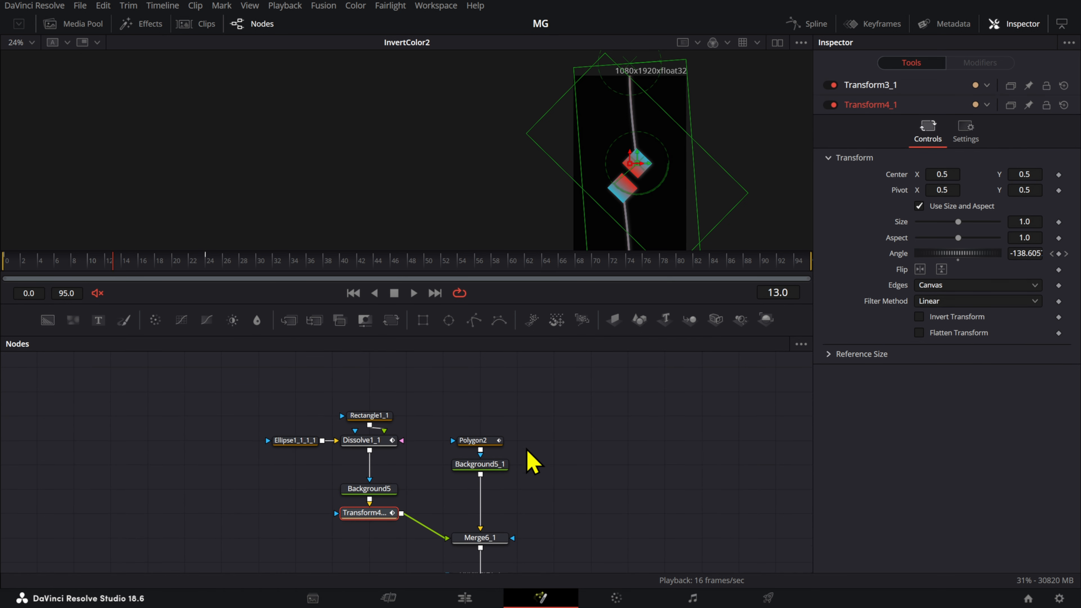
pyautogui.keyDown('ctrl'); pyautogui.click(489, 442); pyautogui.keyUp('ctrl')
pyautogui.scroll(-6, 507, 469)
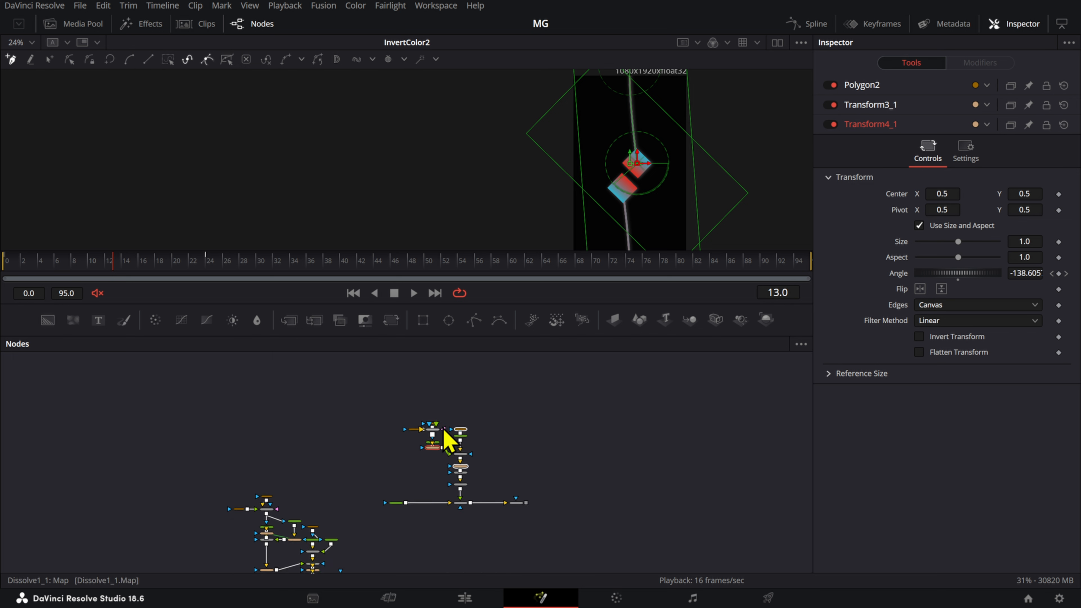
pyautogui.click(800, 23)
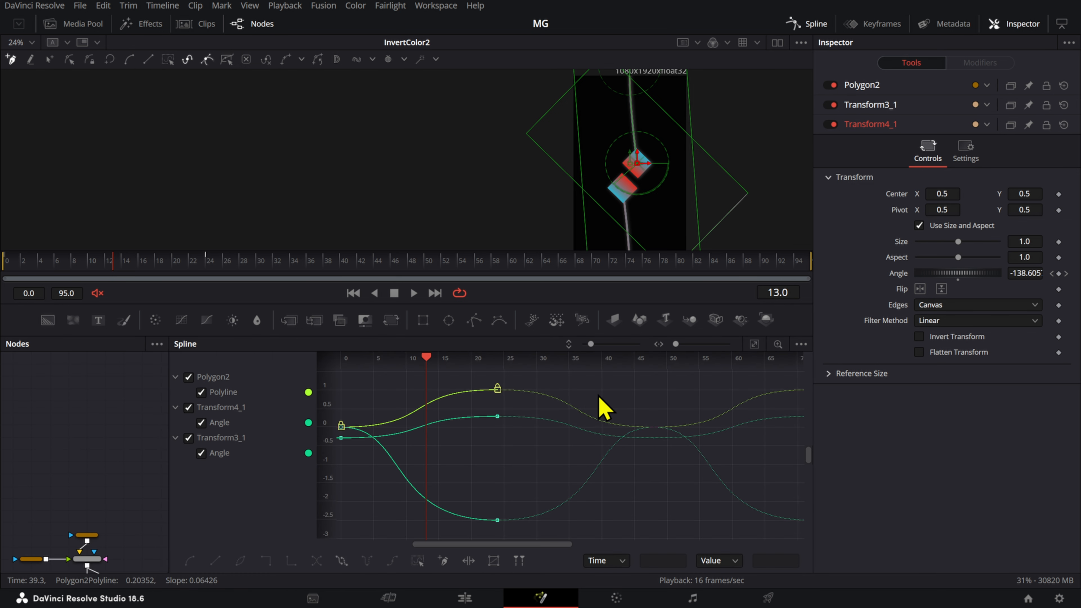
# - Smooth all keyframes of Polygon2, Transform4_1 and Transform3_1 and adjust their easing to 48.5 in and 33.0 out
pyautogui.hotkey('ctrl', 'a')
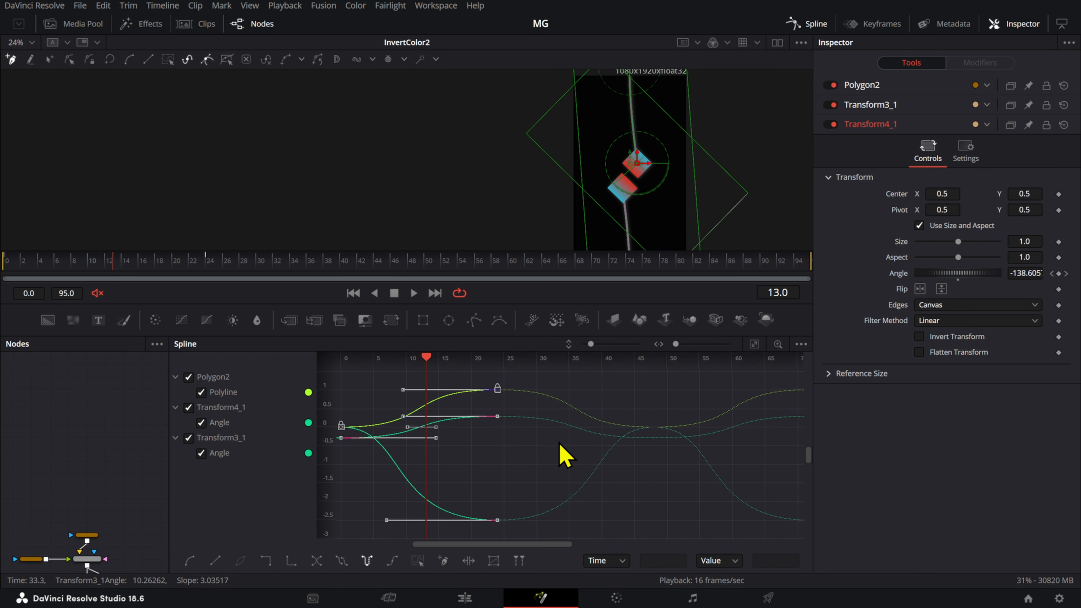
pyautogui.press('s')
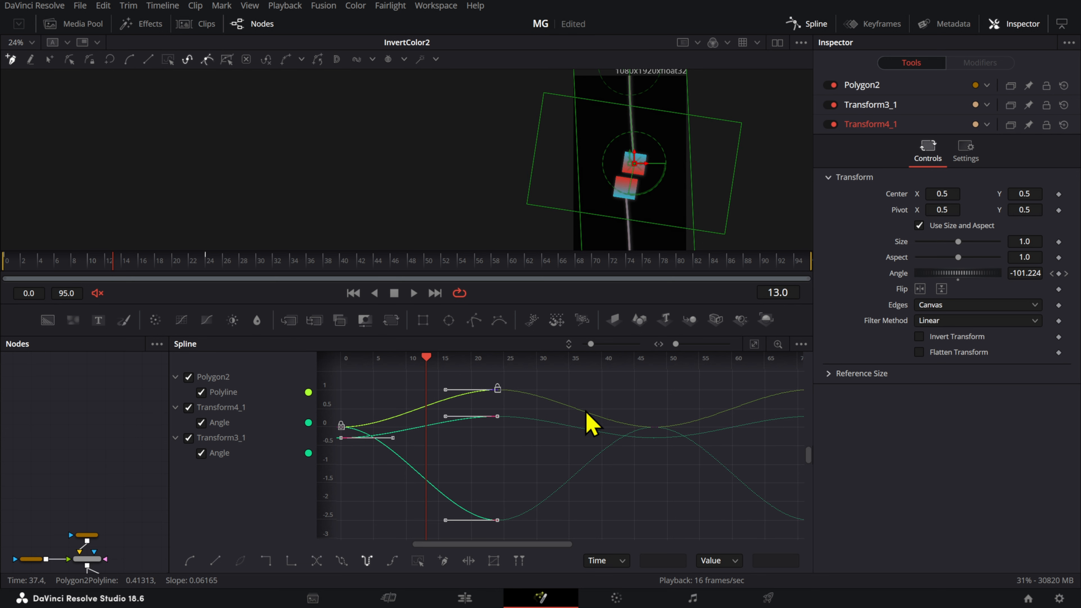
pyautogui.press('t')
pyautogui.moveTo(670, 361); pyautogui.dragTo(689, 361)
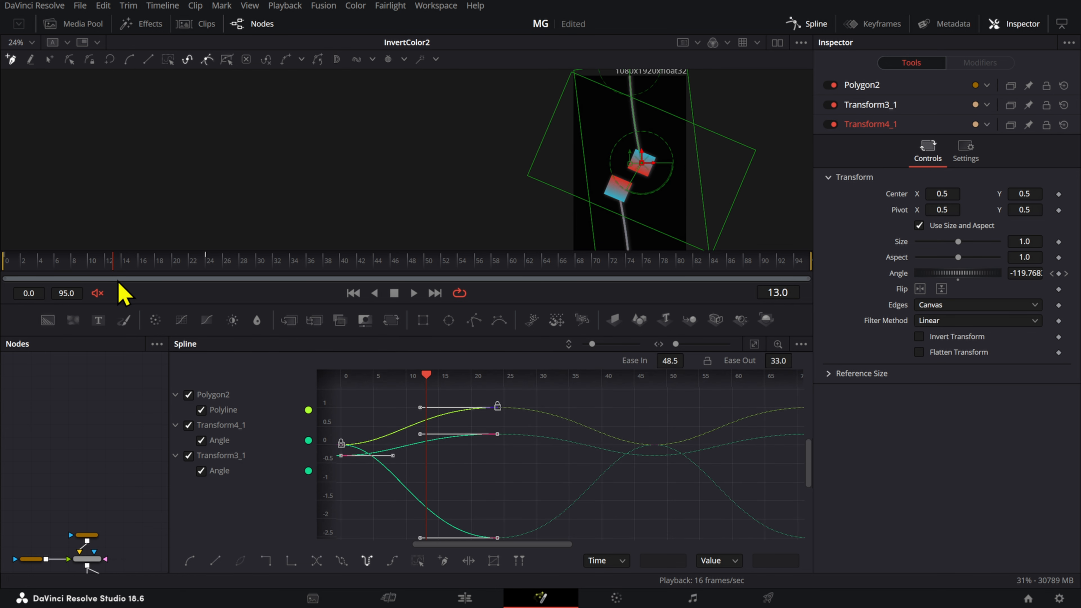
# - Fine-tune the three curves' easing to about 46.2 in and 47.3 out, checking the bobs' alignment around frames 12 and 13
pyautogui.click(107, 268)
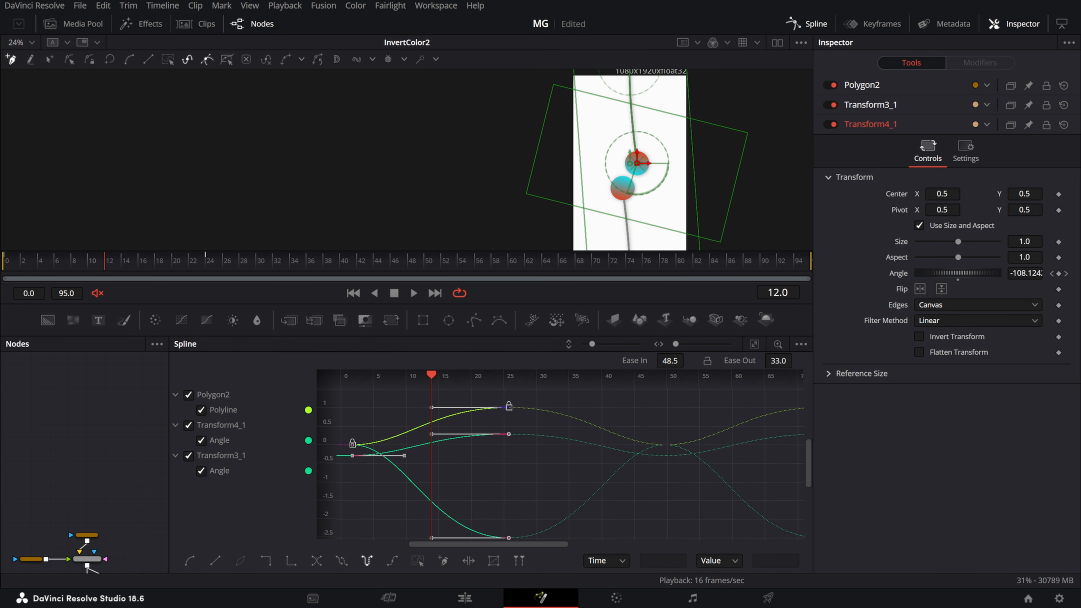
pyautogui.moveTo(693, 361); pyautogui.dragTo(747, 361)
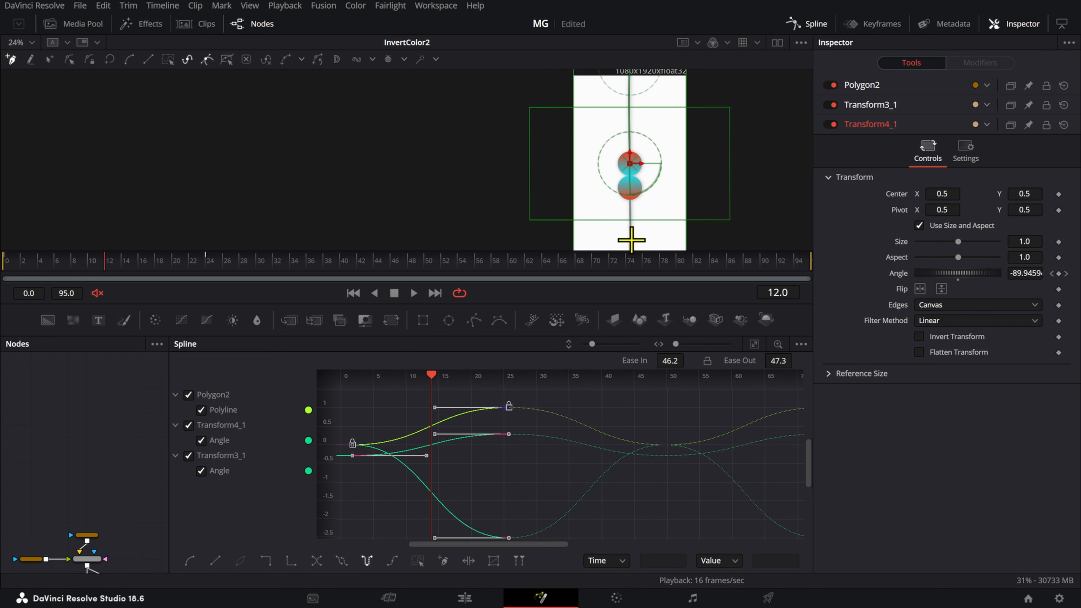
pyautogui.scroll(4, 634, 202)
pyautogui.scroll(-4, 639, 200)
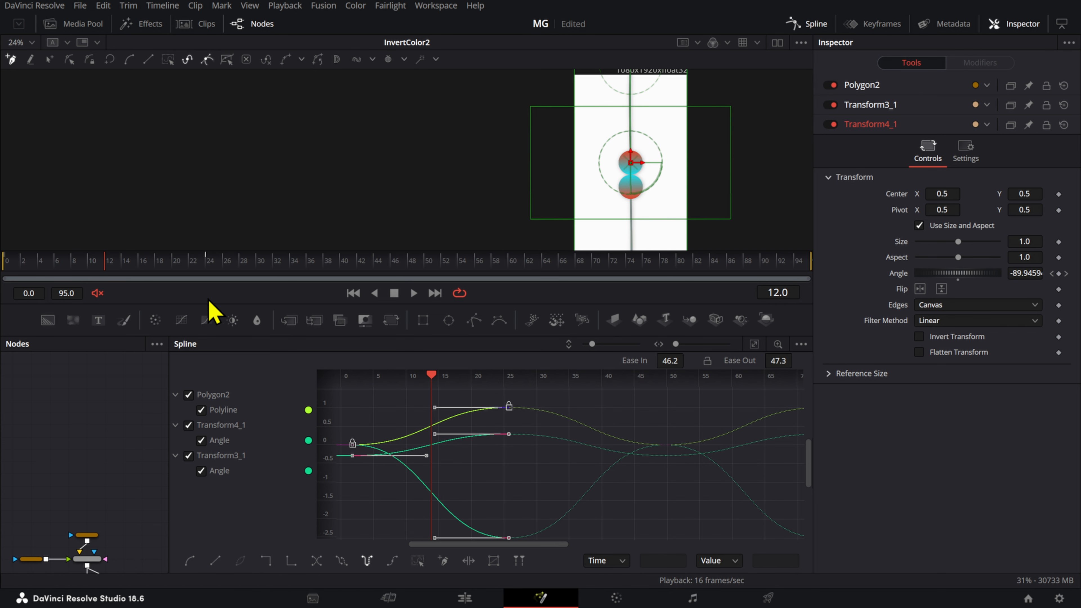
pyautogui.moveTo(682, 356); pyautogui.dragTo(687, 359)
pyautogui.moveTo(110, 262); pyautogui.dragTo(120, 264)
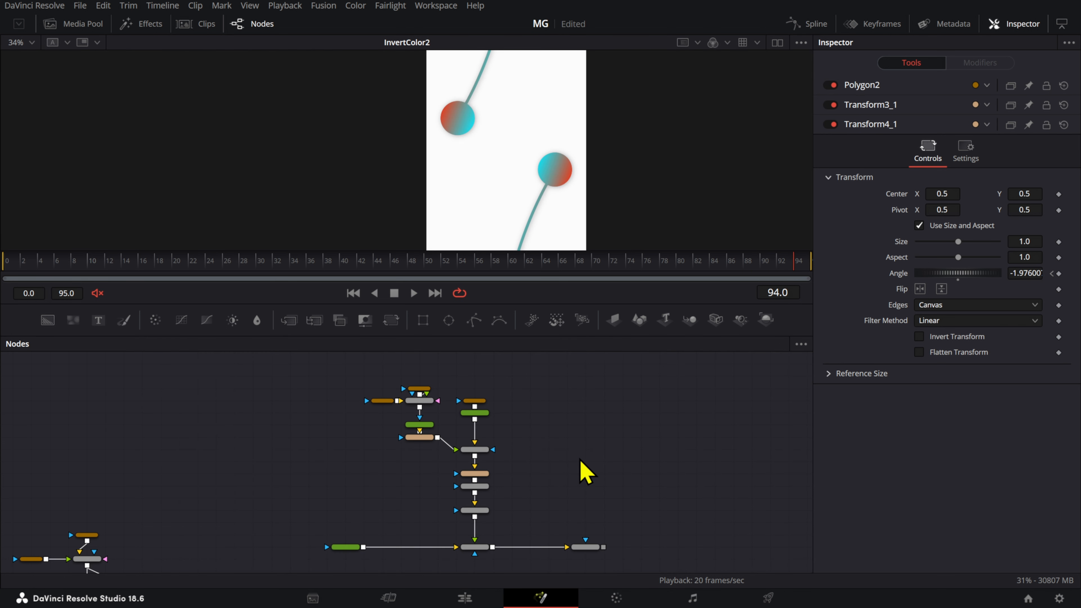
# - Examine the original chain's Transform4 size and angle animation, scrubbing from about frame 22 to frame 27
pyautogui.scroll(3, 567, 470)
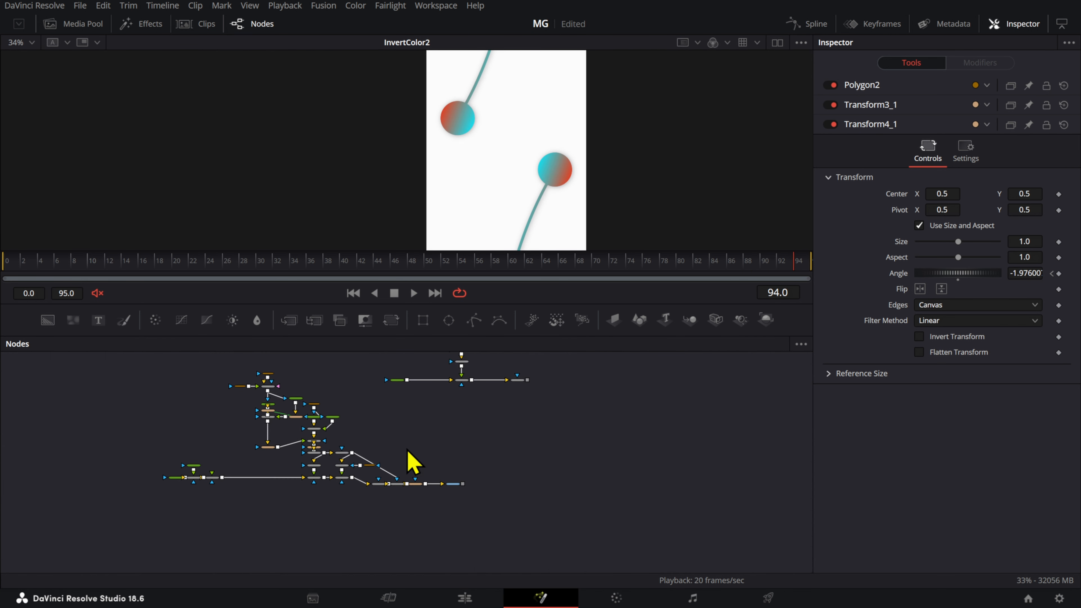
pyautogui.scroll(4, 407, 485)
pyautogui.moveTo(445, 499); pyautogui.dragTo(481, 500)
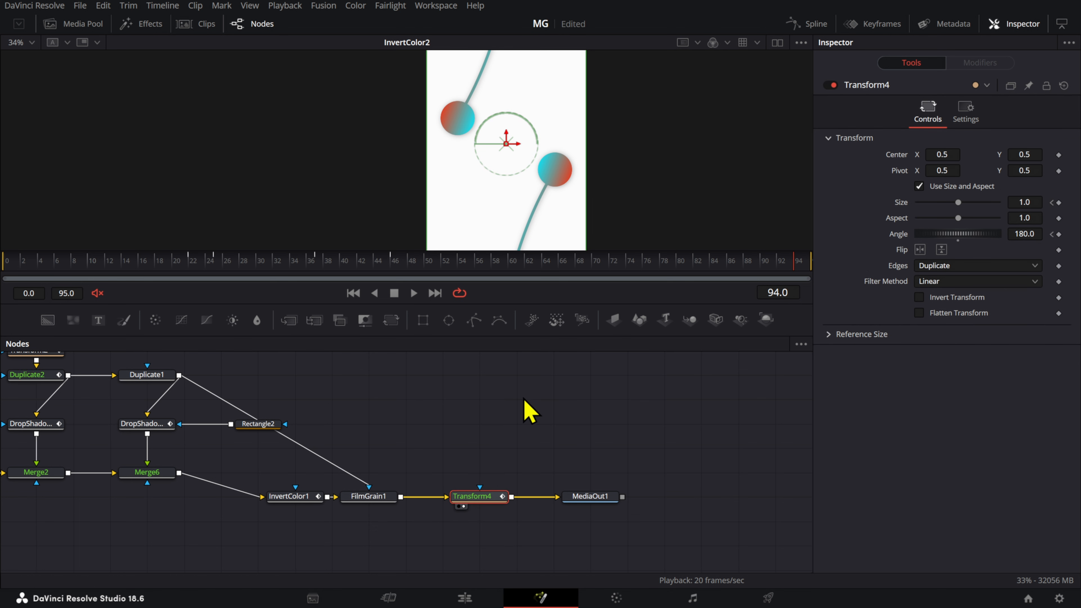
pyautogui.click(197, 265)
pyautogui.moveTo(193, 268); pyautogui.dragTo(232, 273)
# - Add a Film Grain node after InvertColor2 in the pasted chain
pyautogui.scroll(-2, 587, 439)
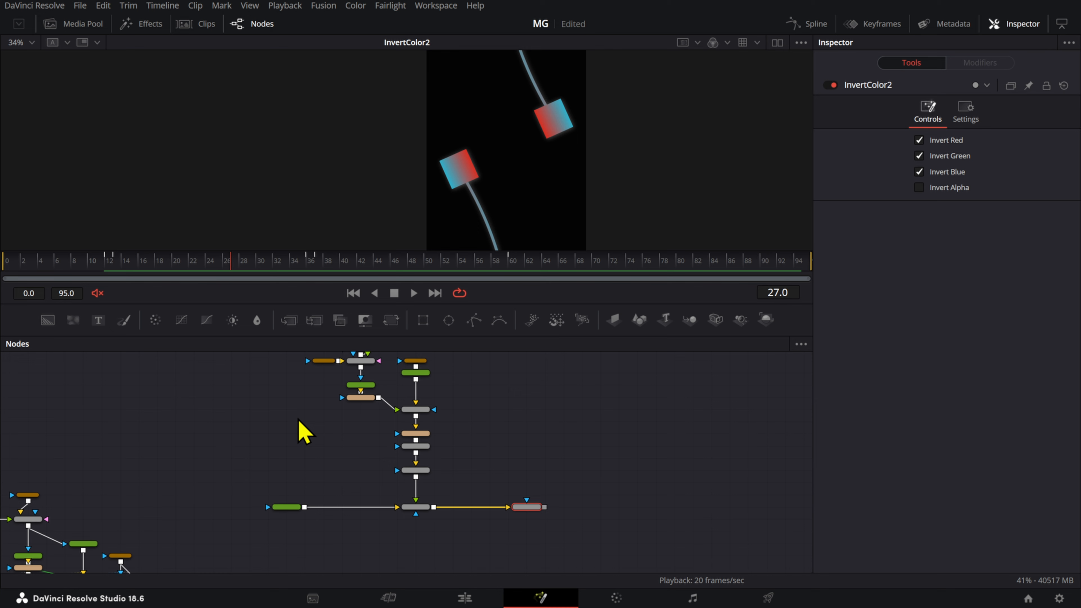
pyautogui.moveTo(172, 458); pyautogui.dragTo(253, 443)
pyautogui.scroll(3, 472, 398)
pyautogui.scroll(5, 529, 449)
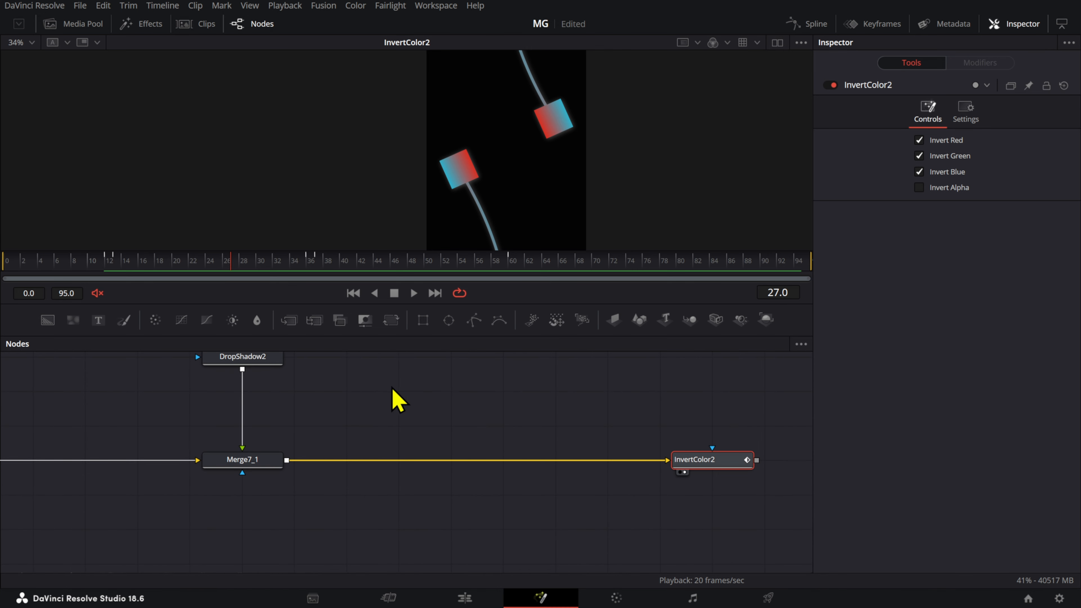
pyautogui.click(264, 461)
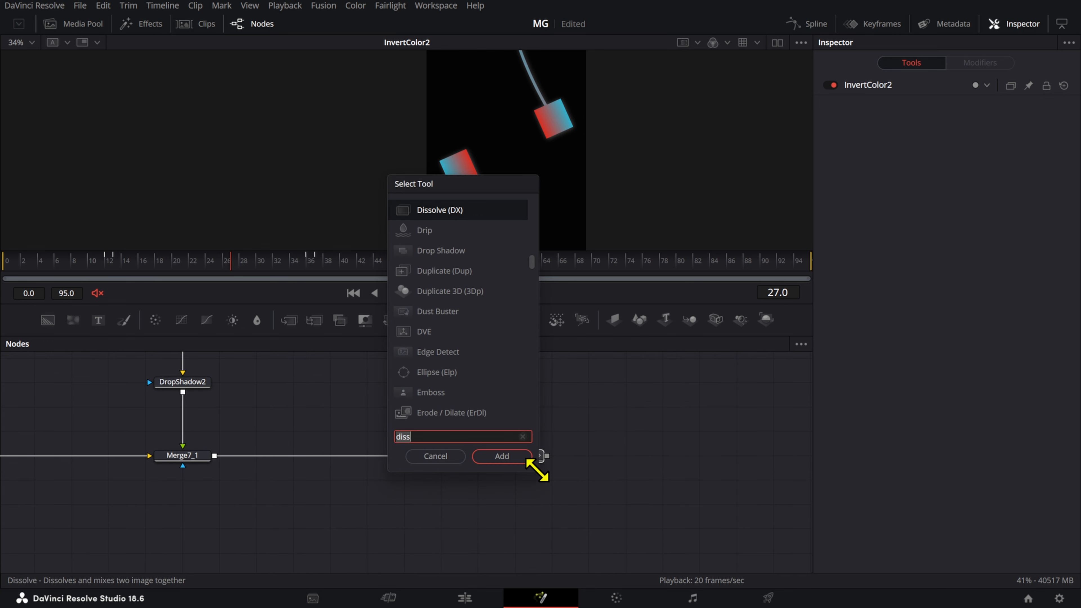
pyautogui.press('BackSpace')
pyautogui.press('BackSpace')
pyautogui.press('BackSpace')
pyautogui.press('BackSpace')
pyautogui.write('fil')
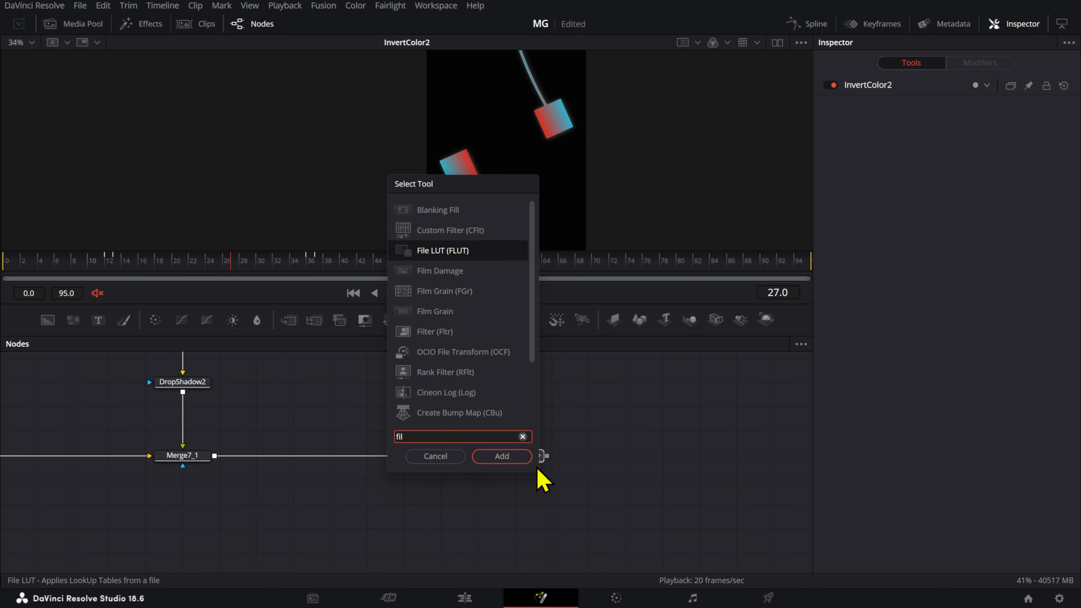
pyautogui.write('m')
pyautogui.press('Return')
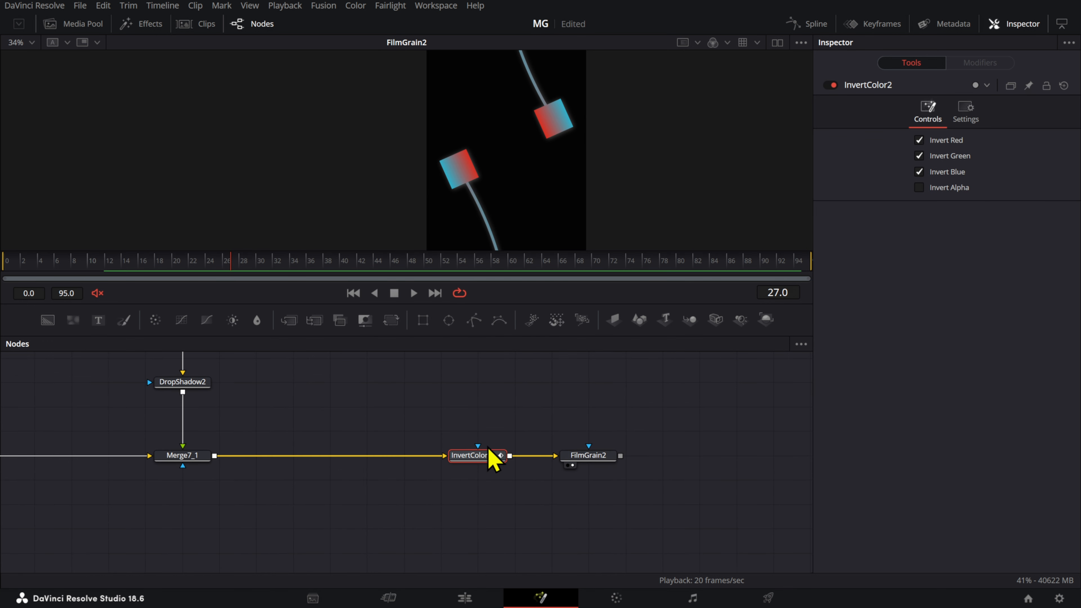
# - Inspect FilmGrain2's grain on the bob at frame 7 and set its Texture to 0.672
pyautogui.scroll(5, 511, 193)
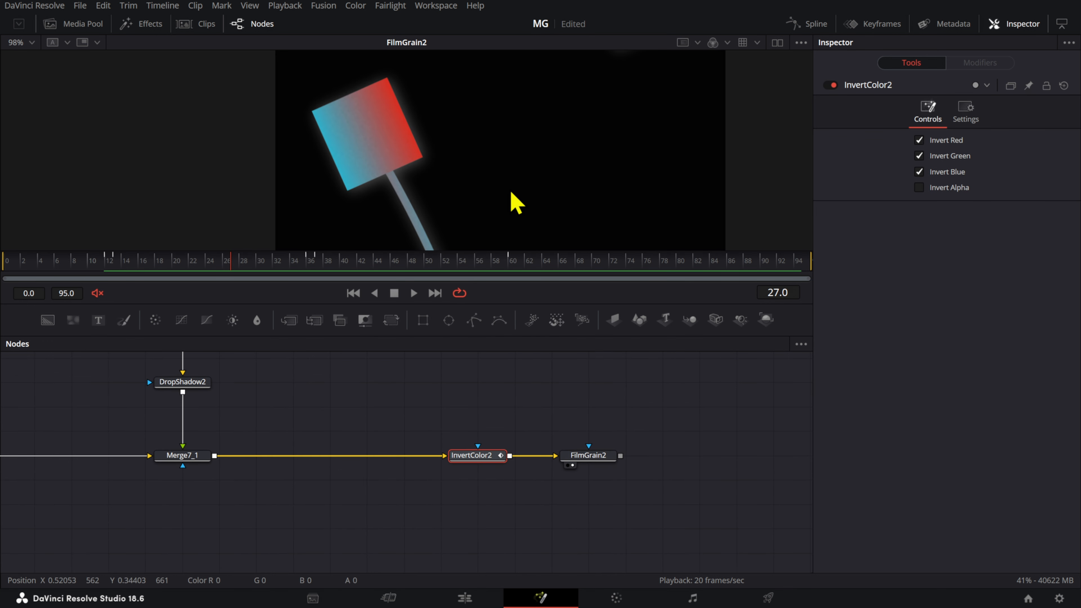
pyautogui.moveTo(183, 266); pyautogui.dragTo(65, 271)
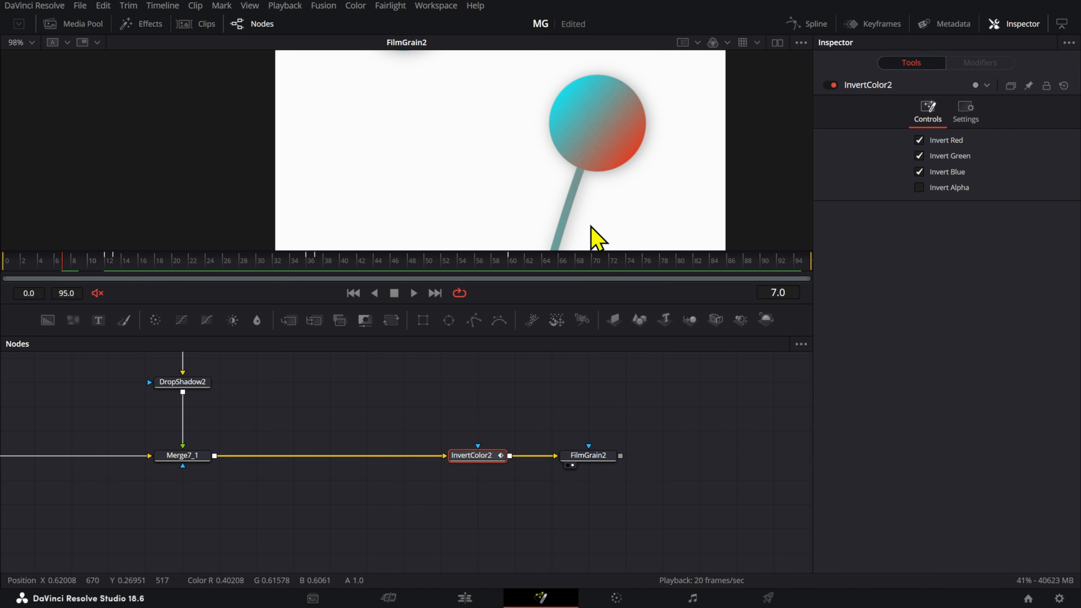
pyautogui.scroll(5, 699, 198)
pyautogui.click(604, 458)
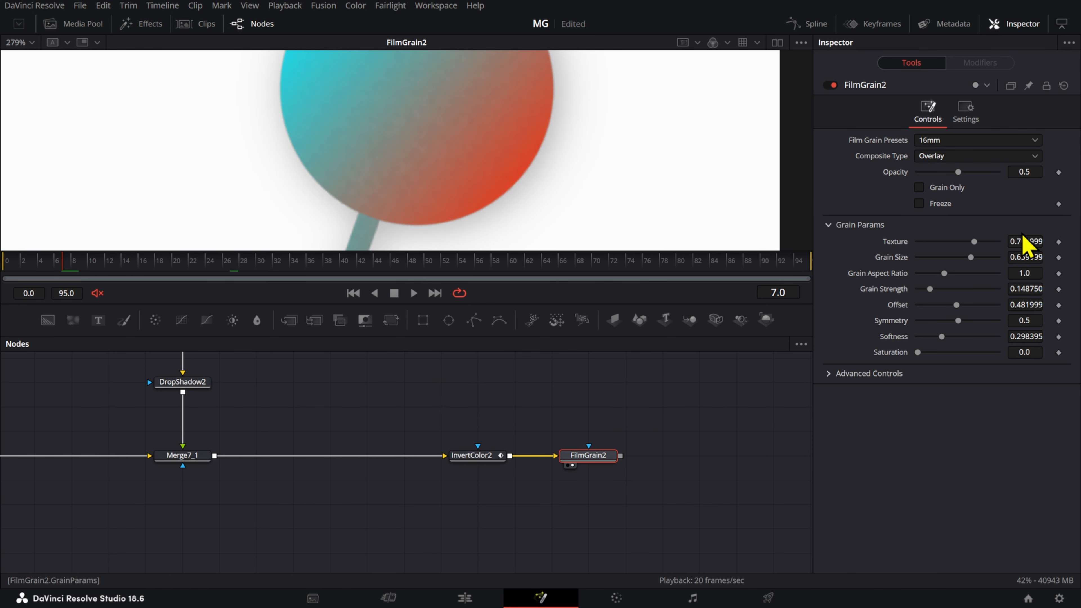
pyautogui.click(1012, 242)
pyautogui.write('0.672')
pyautogui.press('Return')
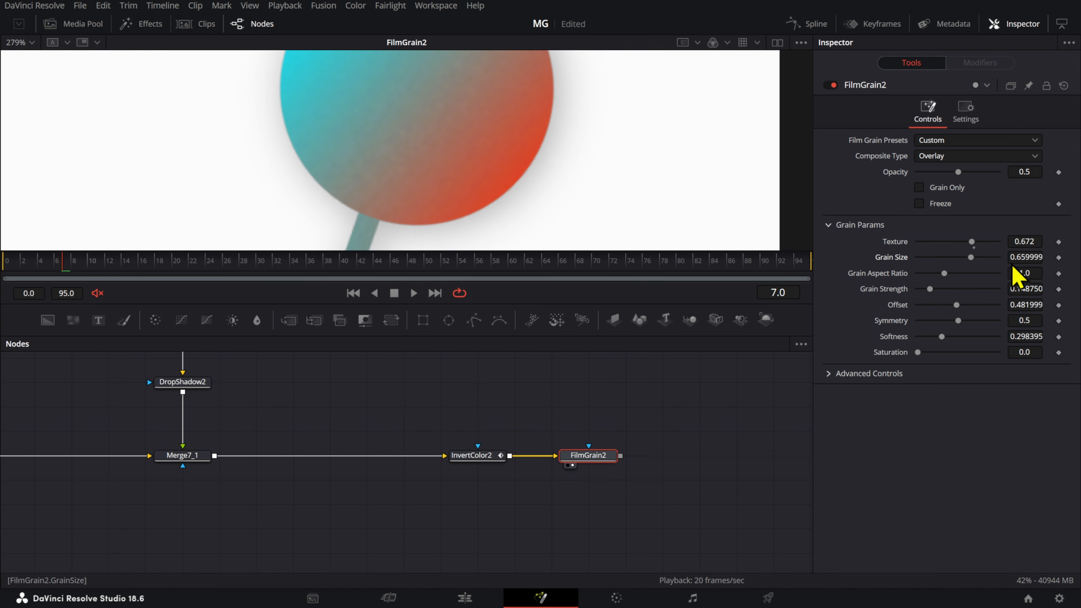
# - Set FilmGrain2's Grain Size to 0.796, Grain Aspect Ratio to 1.167, Grain Strength to 0.084, Offset to 0.598 and Opacity to 0.634
pyautogui.press('Tab')
pyautogui.write('1.09')
pyautogui.press('Return')
pyautogui.click(1012, 288)
pyautogui.write('0.597')
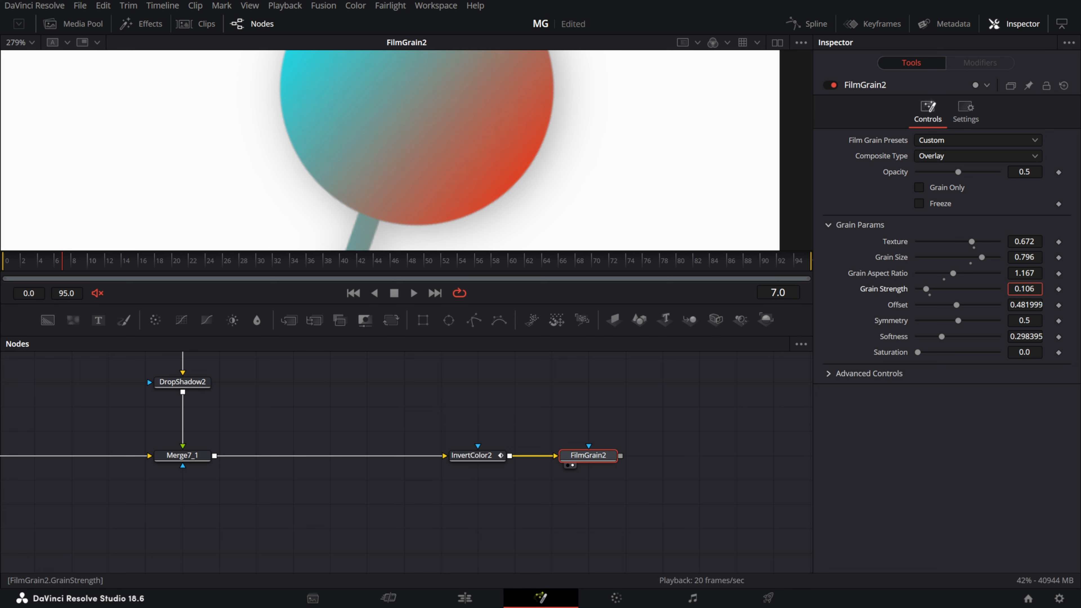
pyautogui.press('Return')
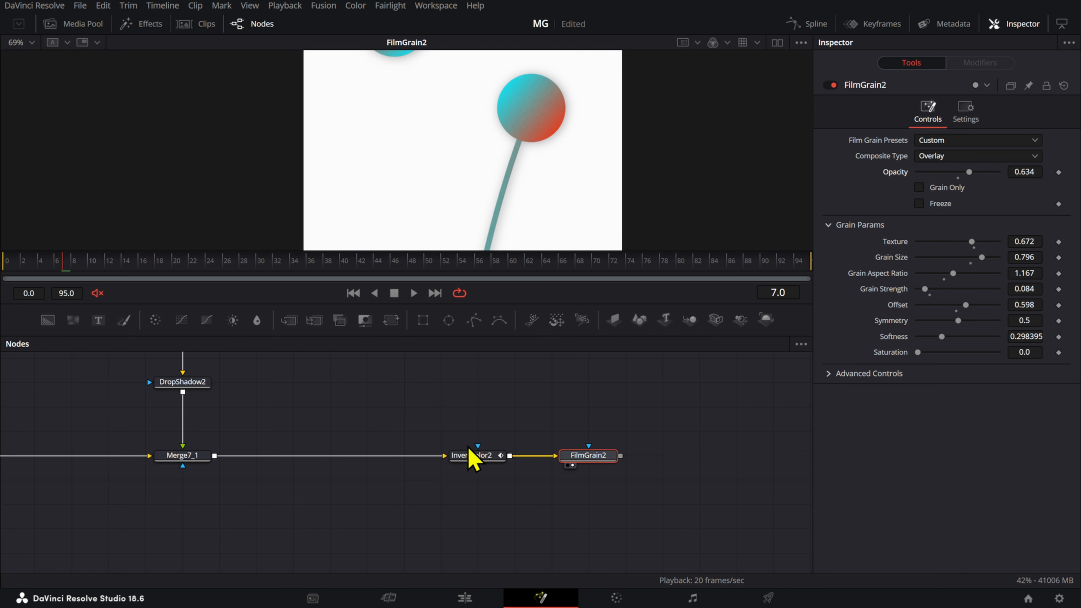
# - Connect Duplicate2_1's output to FilmGrain2's effect mask and view FilmGrain2 up close
pyautogui.scroll(3, 337, 418)
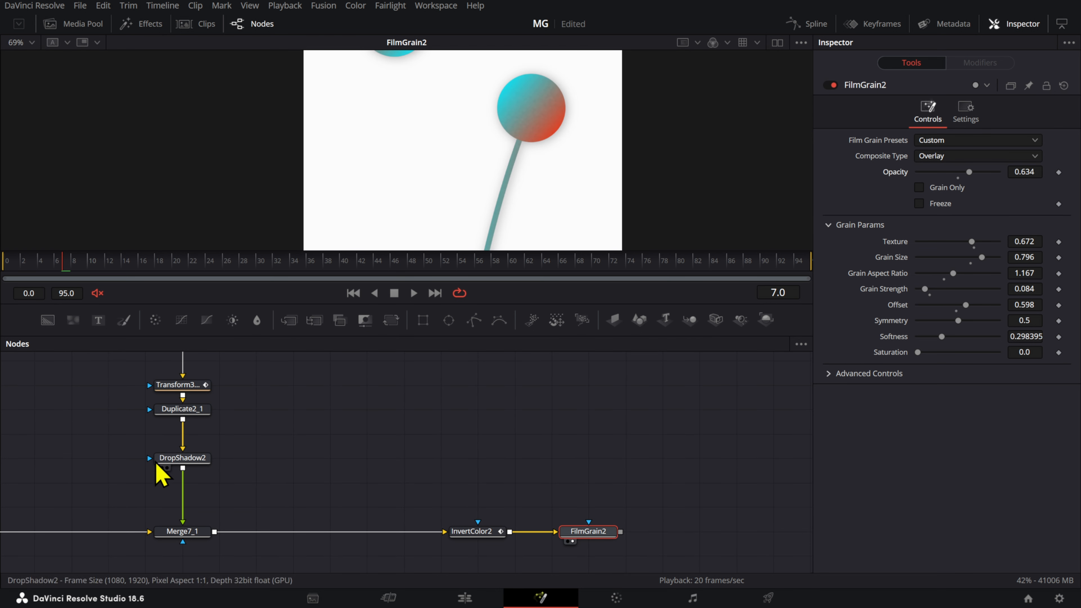
pyautogui.click(193, 414)
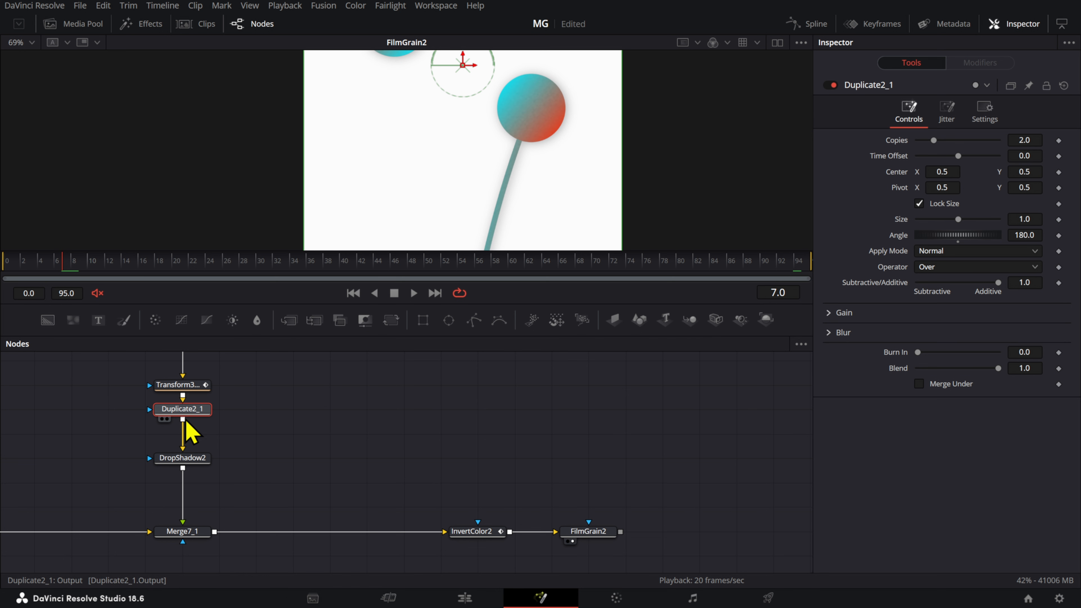
pyautogui.moveTo(186, 424); pyautogui.dragTo(591, 530)
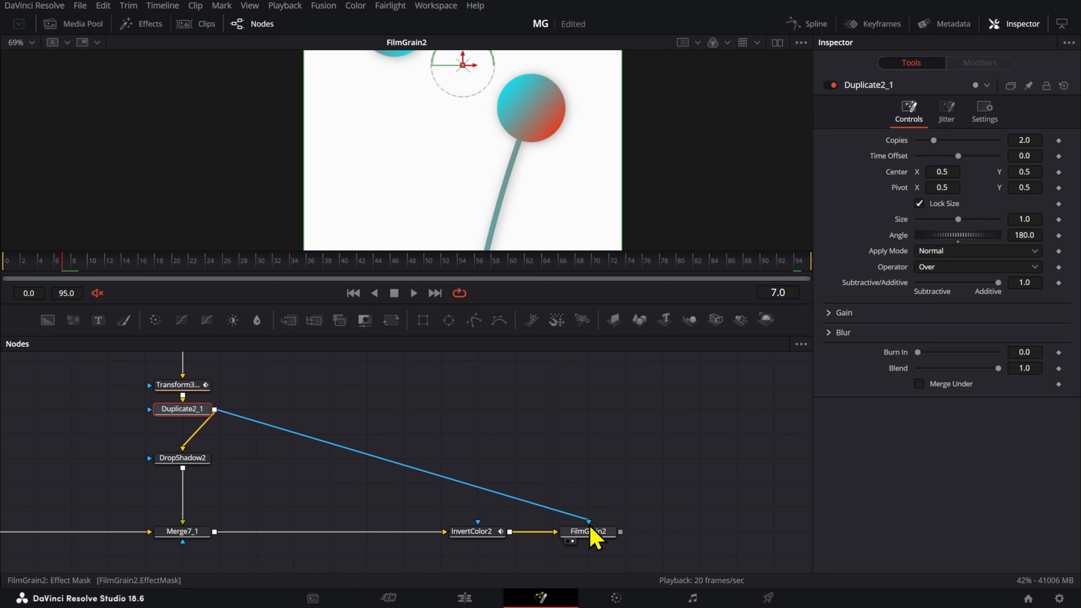
pyautogui.click(594, 537)
pyautogui.scroll(5, 521, 208)
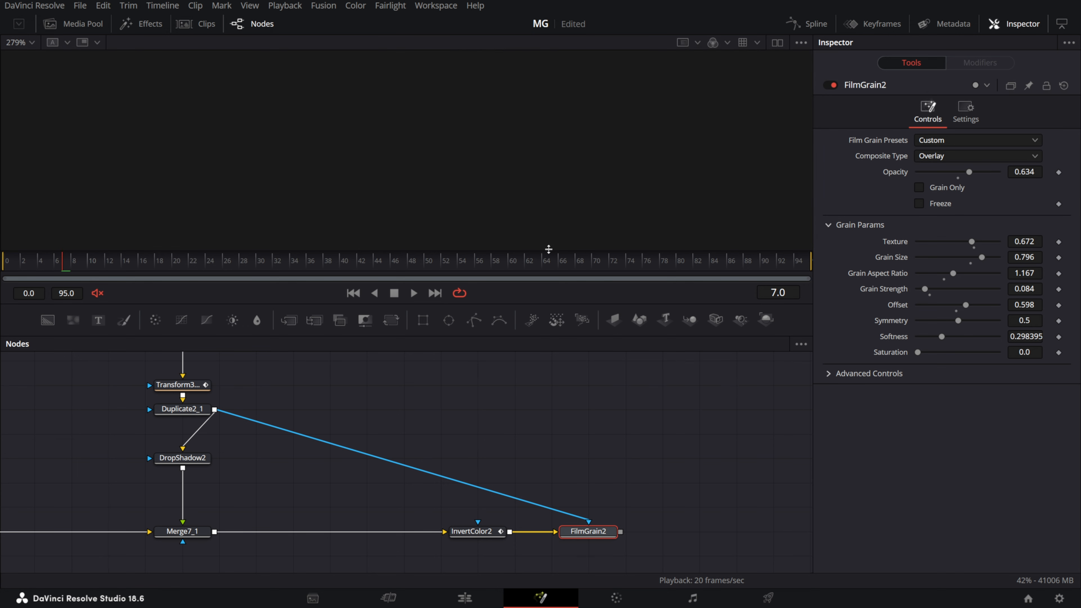
pyautogui.moveTo(591, 537); pyautogui.dragTo(591, 186)
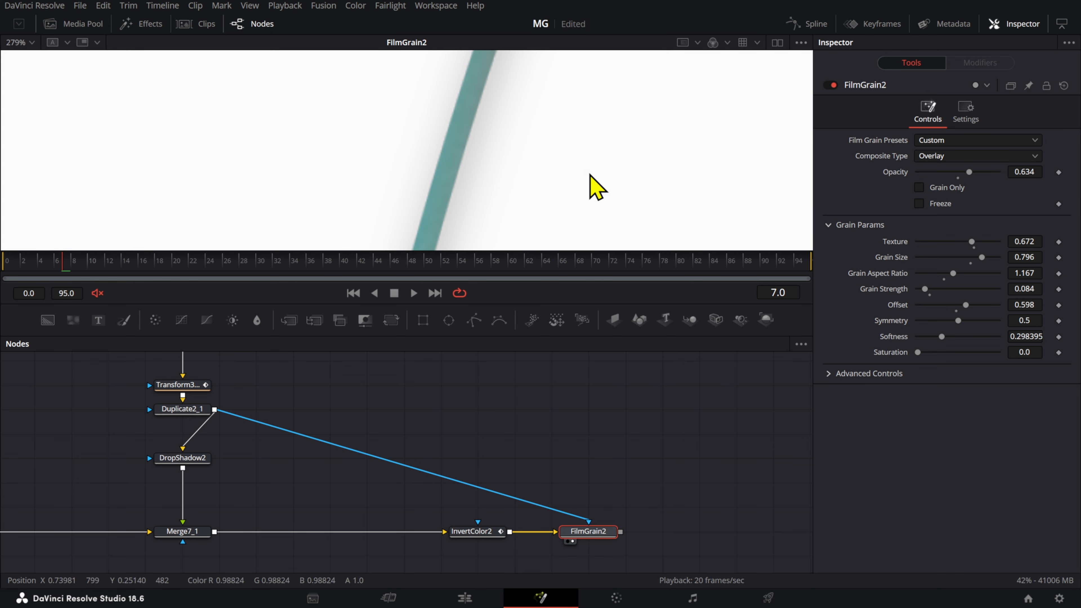
# - Inspect the pasted chain's Duplicate2_1, DropShadow2 and Transform3_1 settings alongside FilmGrain2's shadow and grain up close
pyautogui.click(200, 410)
pyautogui.scroll(-7, 608, 149)
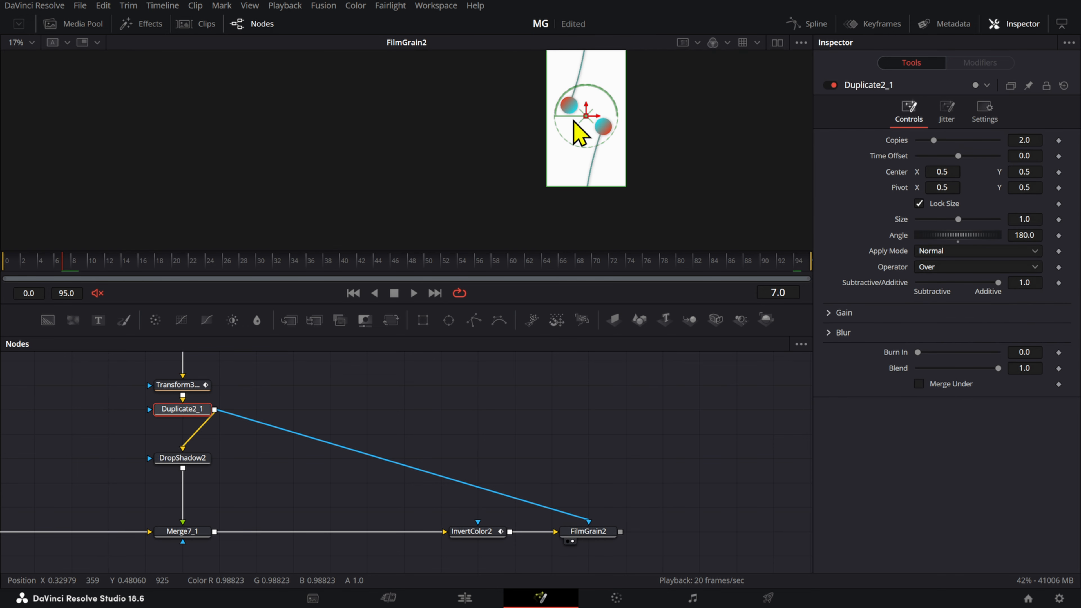
pyautogui.moveTo(334, 438); pyautogui.dragTo(452, 422)
pyautogui.click(325, 439)
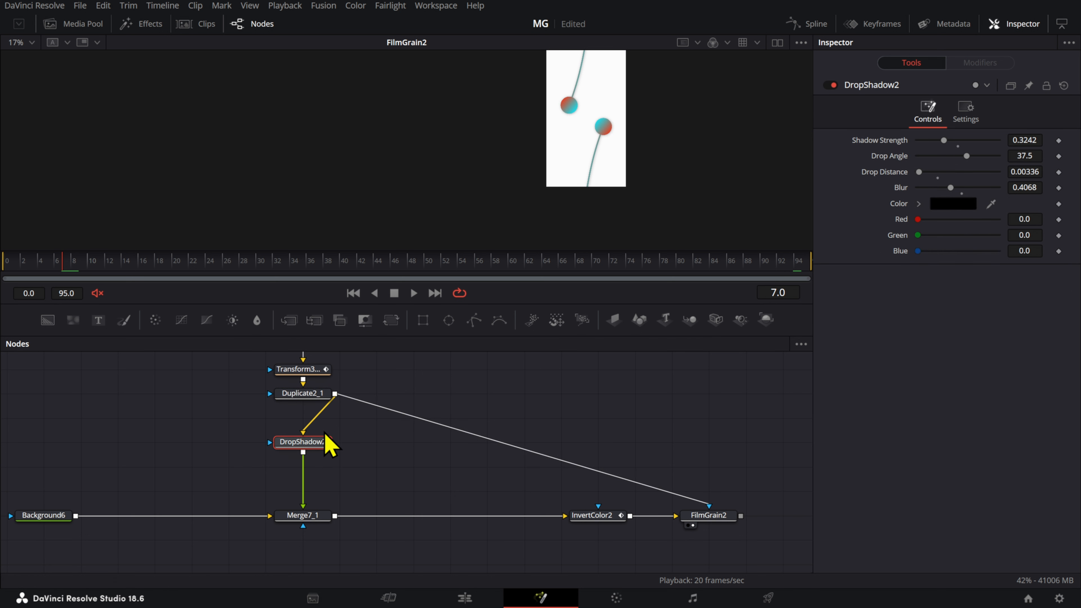
pyautogui.scroll(10, 632, 169)
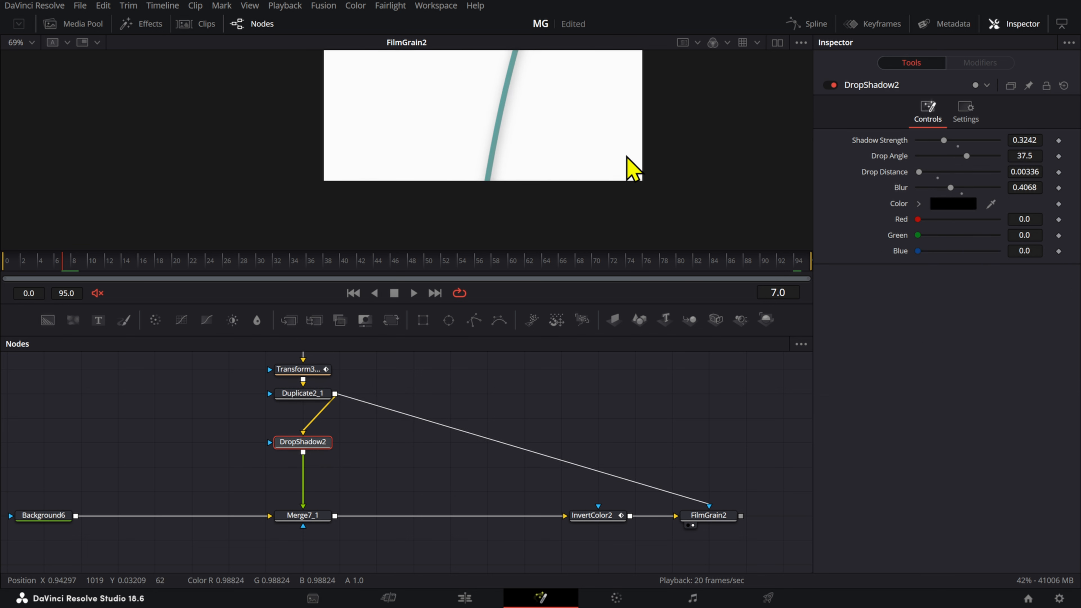
pyautogui.scroll(2, 360, 144)
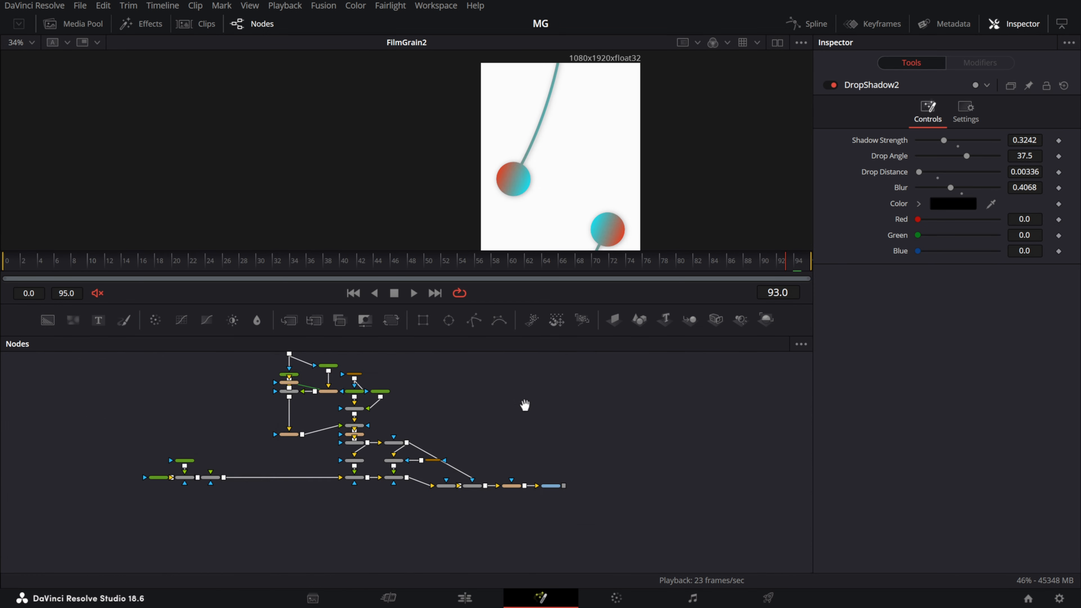
pyautogui.scroll(8, 507, 453)
pyautogui.click(356, 391)
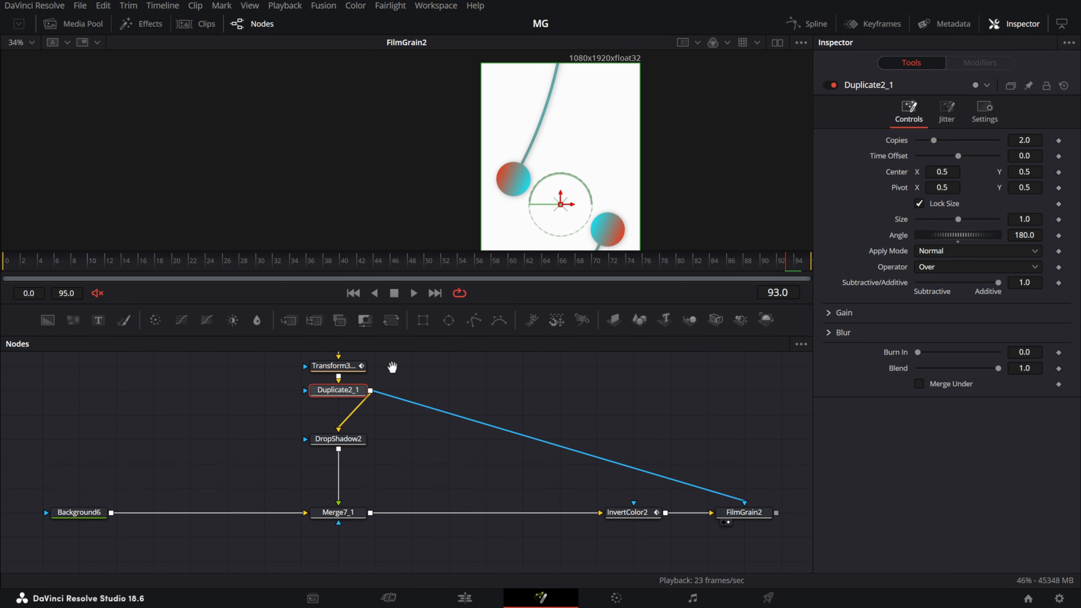
pyautogui.moveTo(392, 367); pyautogui.dragTo(394, 420)
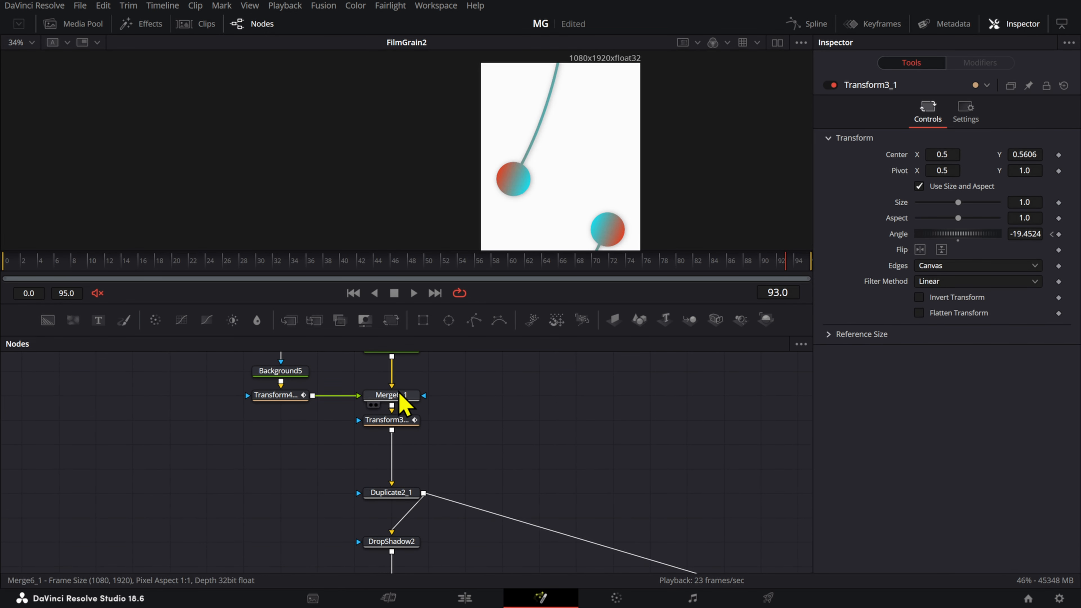
# - Locate the original chain's Transform4 before MediaOut1 and scrub through its Size and Angle animation after frame 18
pyautogui.click(160, 256)
pyautogui.scroll(-4, 719, 536)
pyautogui.moveTo(719, 536); pyautogui.dragTo(668, 415)
pyautogui.scroll(-4, 663, 417)
pyautogui.scroll(-2, 328, 462)
pyautogui.moveTo(328, 462); pyautogui.dragTo(471, 415)
pyautogui.scroll(6, 555, 563)
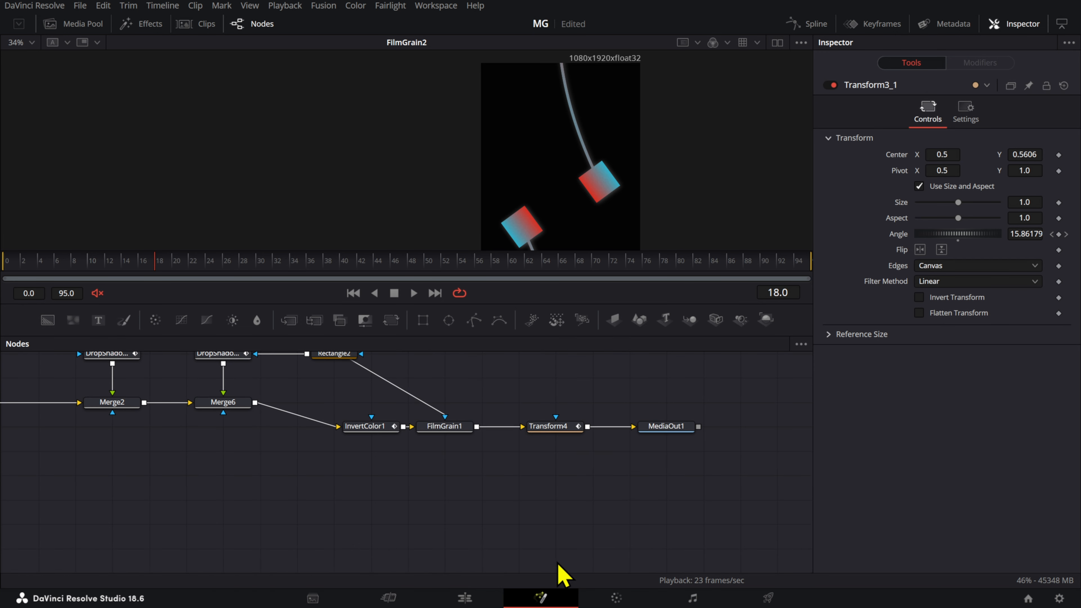
pyautogui.click(574, 431)
pyautogui.moveTo(188, 268); pyautogui.dragTo(212, 273)
# - Check the STEP 3 clip around 00:00:17:20 on the Edit page timeline and return to its Fusion composition
pyautogui.click(464, 597)
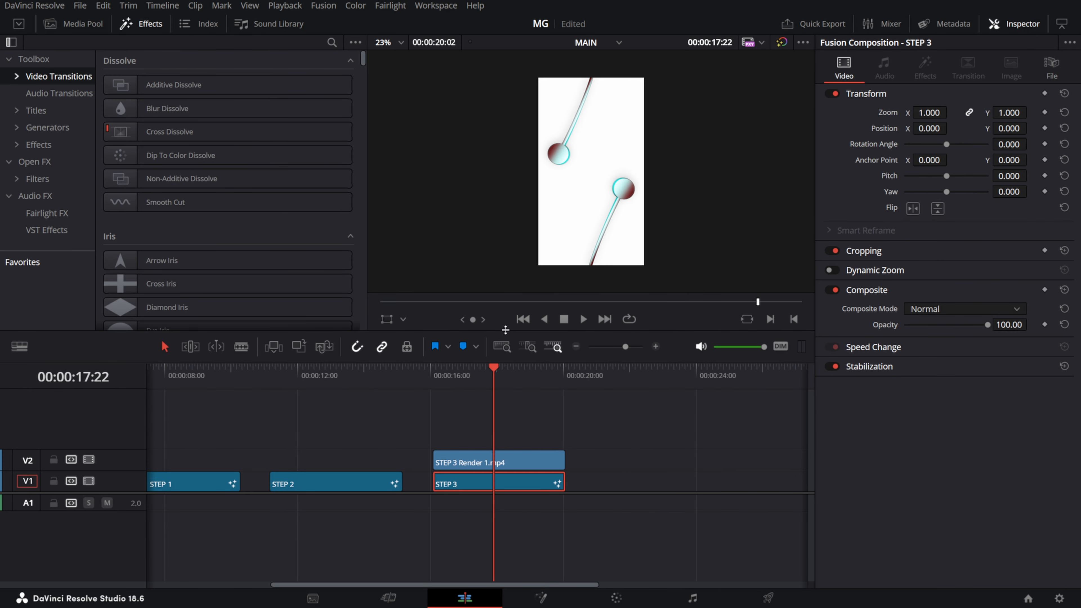
pyautogui.moveTo(489, 383)
pyautogui.mouseDown()
pyautogui.moveTo(472, 392)
pyautogui.moveTo(488, 390)
pyautogui.mouseUp()
pyautogui.rightClick(495, 484)
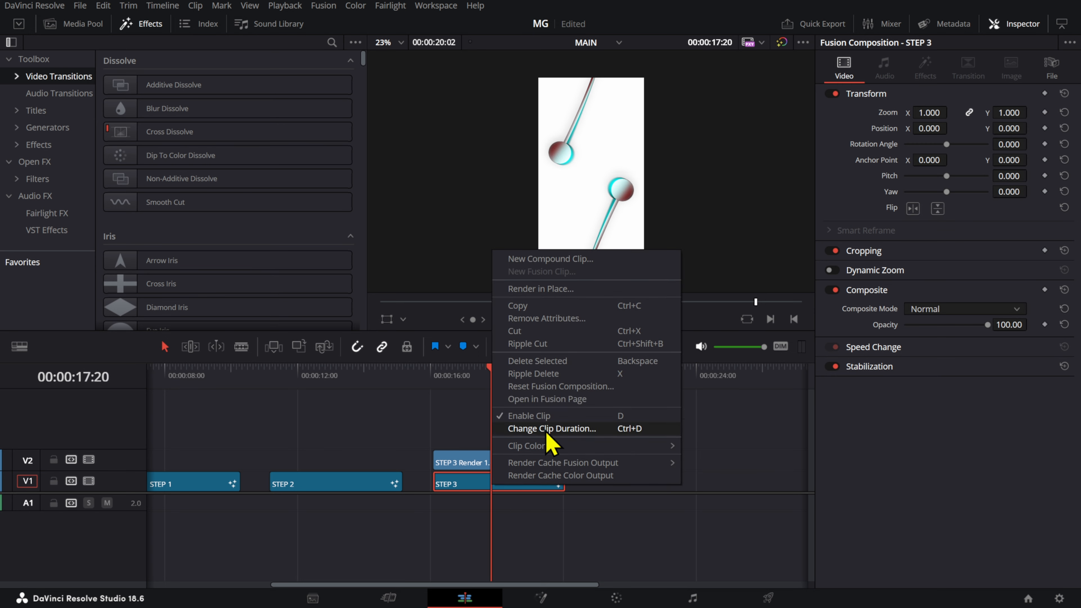
pyautogui.click(485, 402)
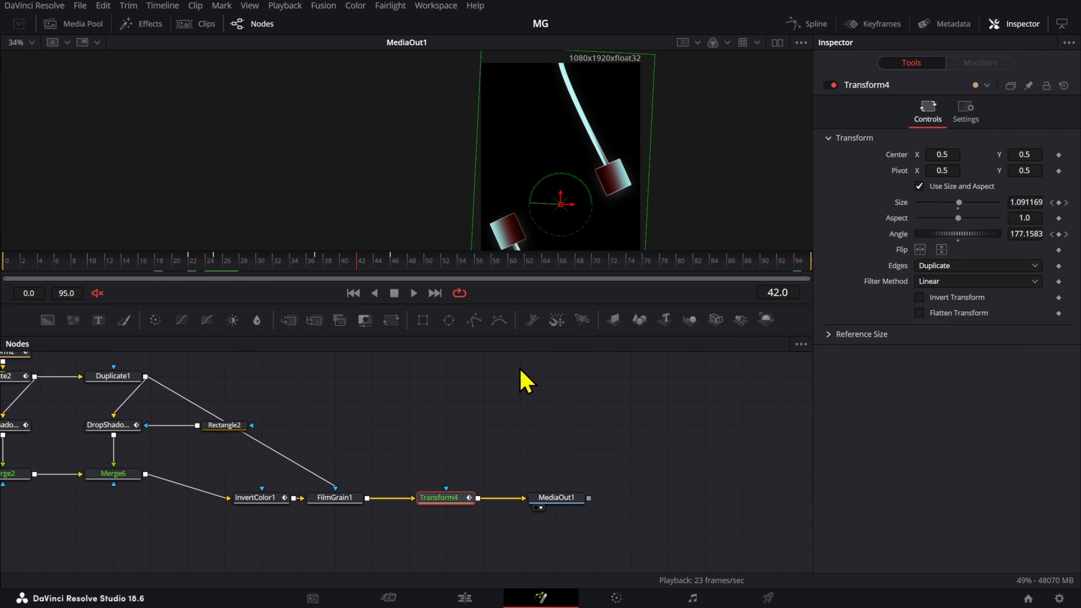
# - Review the Size and Angle spline curves of the original Transform4
pyautogui.click(791, 23)
pyautogui.moveTo(642, 399); pyautogui.dragTo(384, 564)
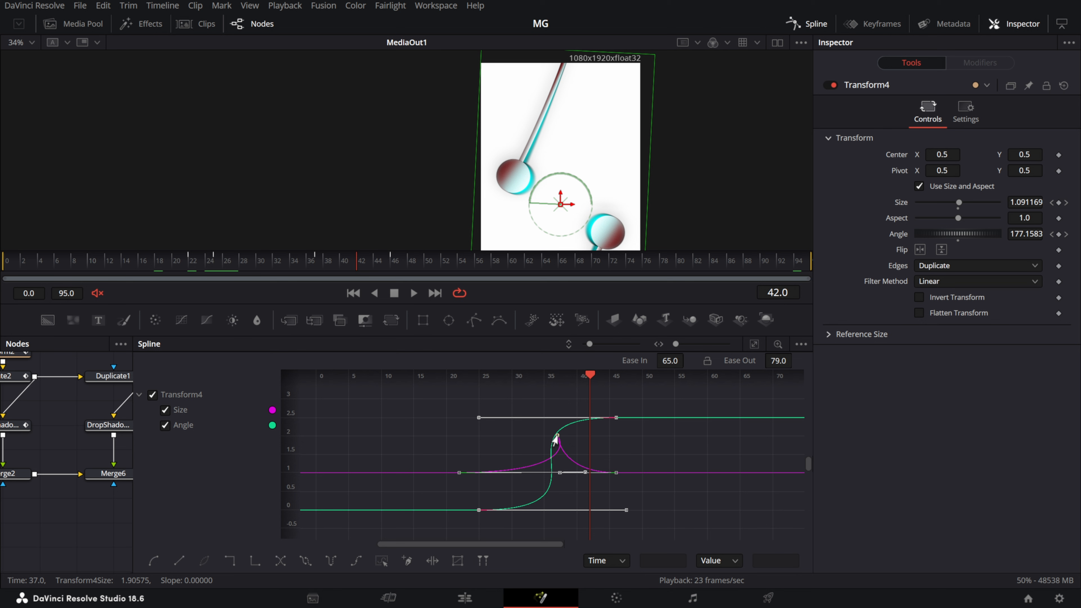
pyautogui.click(811, 25)
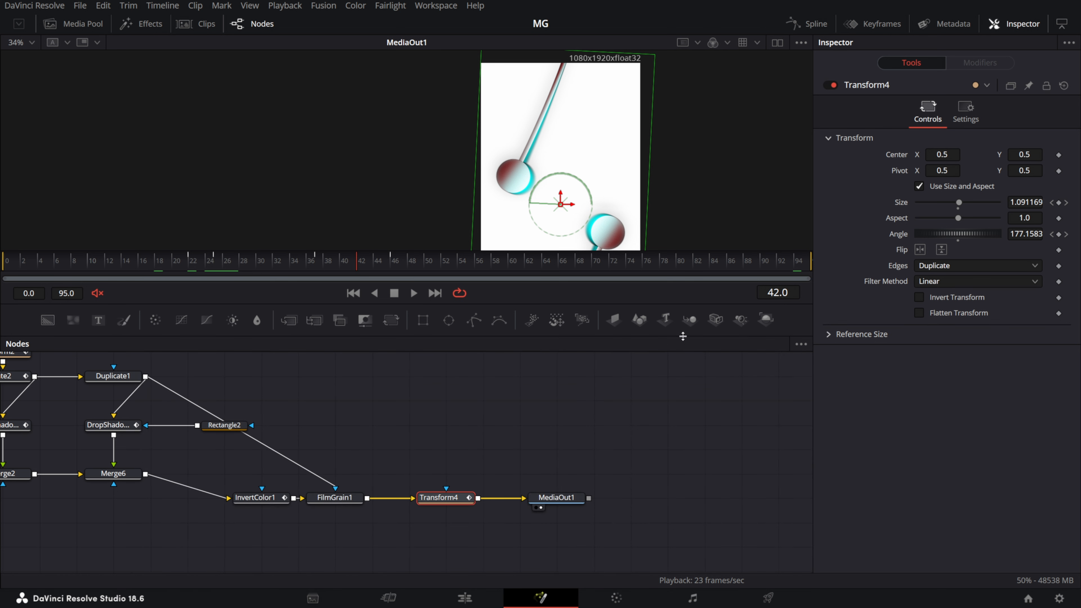
# - Add a Transform node after FilmGrain2 in the pasted chain and show its output in the viewer
pyautogui.moveTo(636, 415); pyautogui.dragTo(128, 511)
pyautogui.scroll(-3, 622, 434)
pyautogui.moveTo(584, 371); pyautogui.dragTo(263, 529)
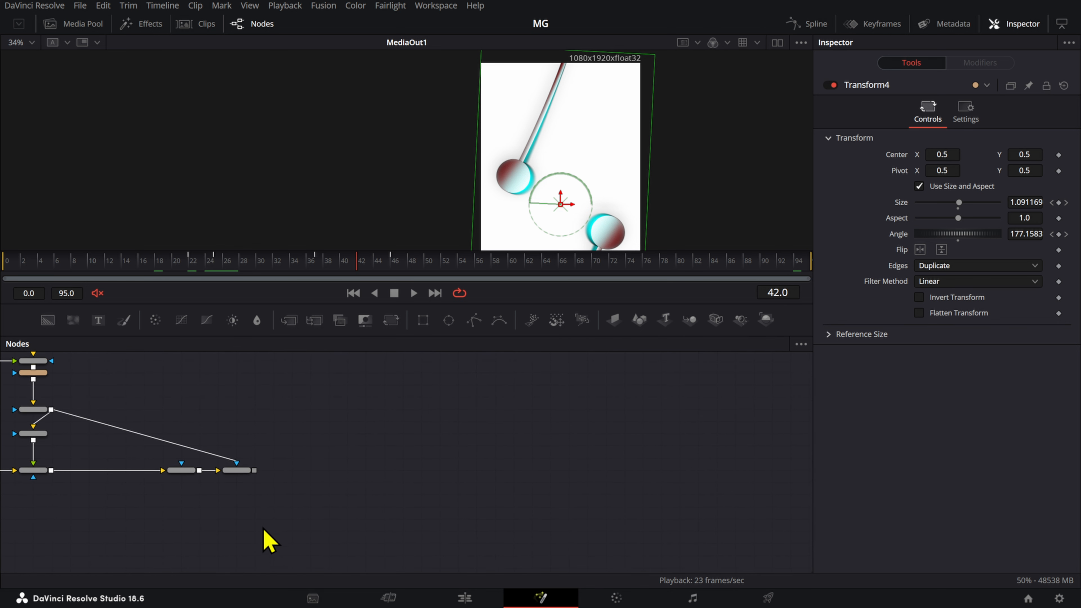
pyautogui.moveTo(558, 441); pyautogui.dragTo(864, 391)
pyautogui.scroll(3, 426, 437)
pyautogui.moveTo(686, 394); pyautogui.dragTo(443, 486)
pyautogui.click(545, 476)
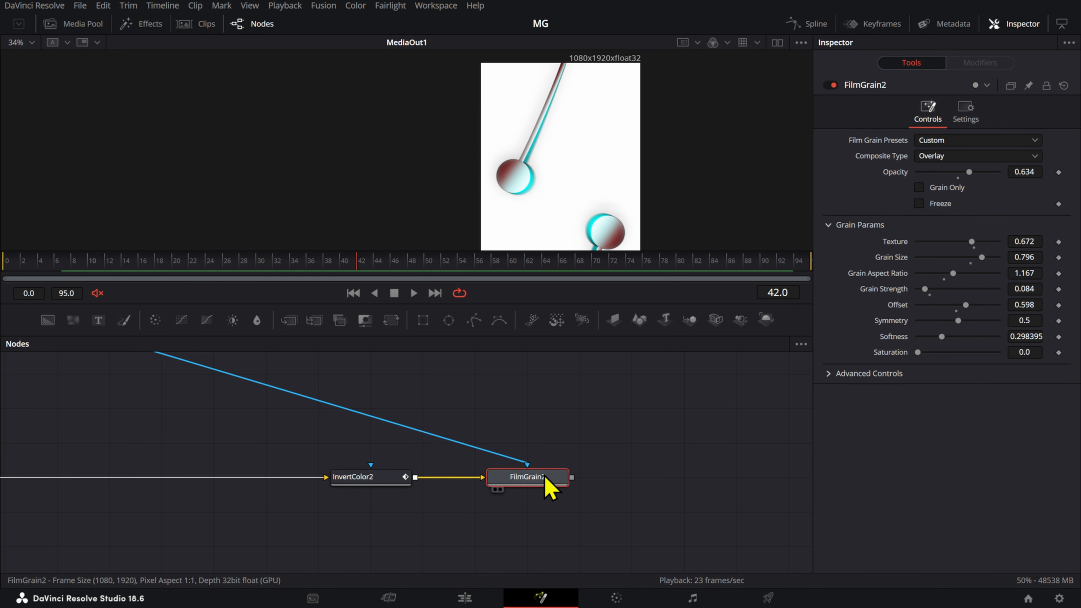
pyautogui.hotkey('shift', 'space')
pyautogui.write('trans')
pyautogui.press('Return')
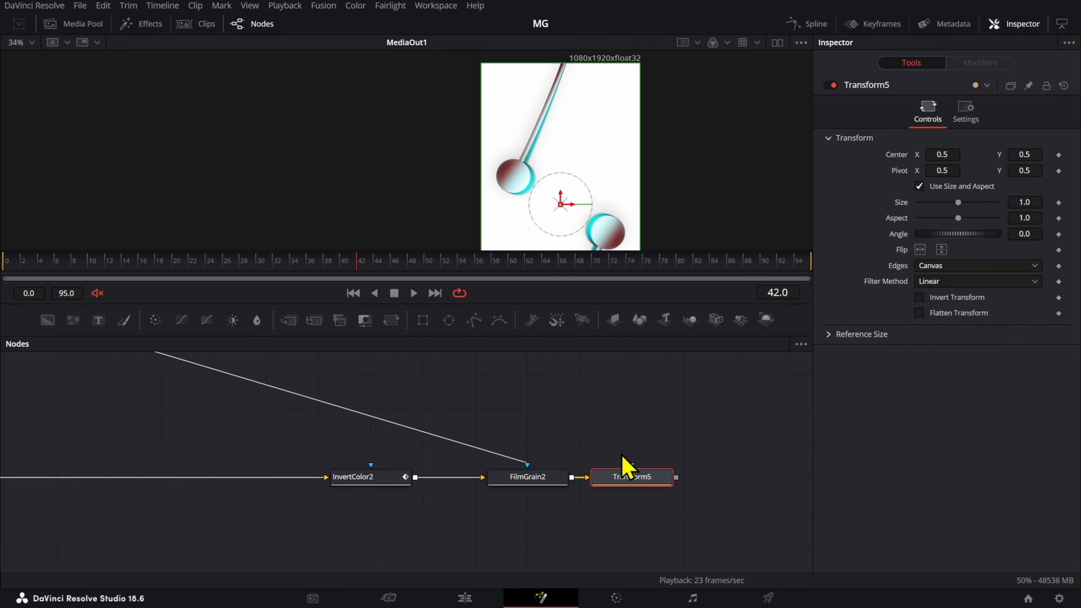
pyautogui.press('2')
# - Compare the original Transform4's Size and Angle keyframe timing and spline curves between frames 17 and 46
pyautogui.click(151, 268)
pyautogui.scroll(-3, 291, 496)
pyautogui.moveTo(291, 496); pyautogui.dragTo(513, 359)
pyautogui.moveTo(230, 536); pyautogui.dragTo(363, 471)
pyautogui.click(461, 550)
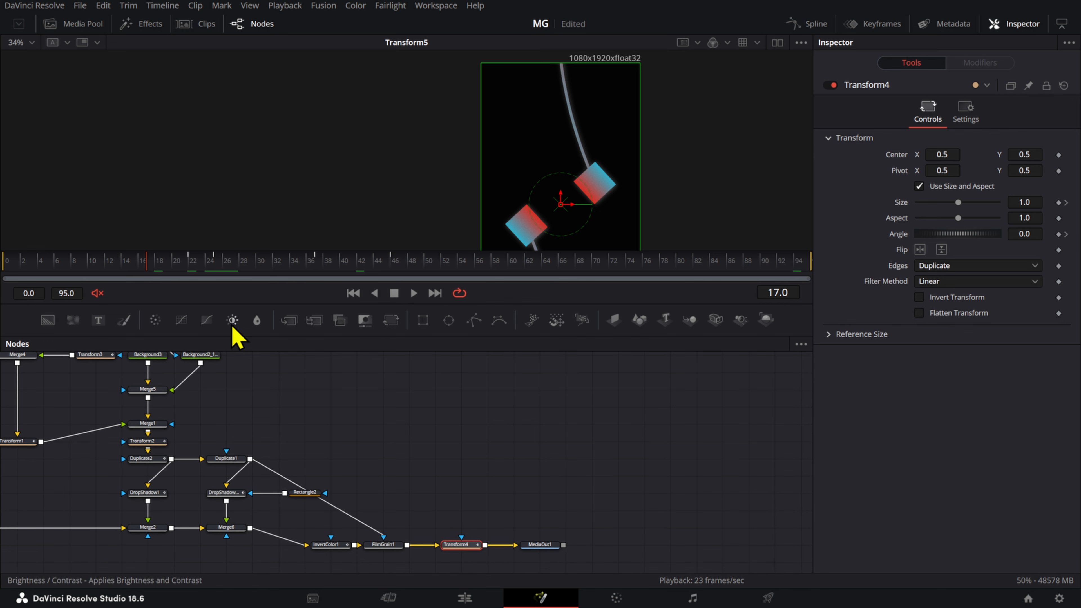
pyautogui.moveTo(190, 270); pyautogui.dragTo(220, 269)
pyautogui.moveTo(651, 377); pyautogui.dragTo(246, 584)
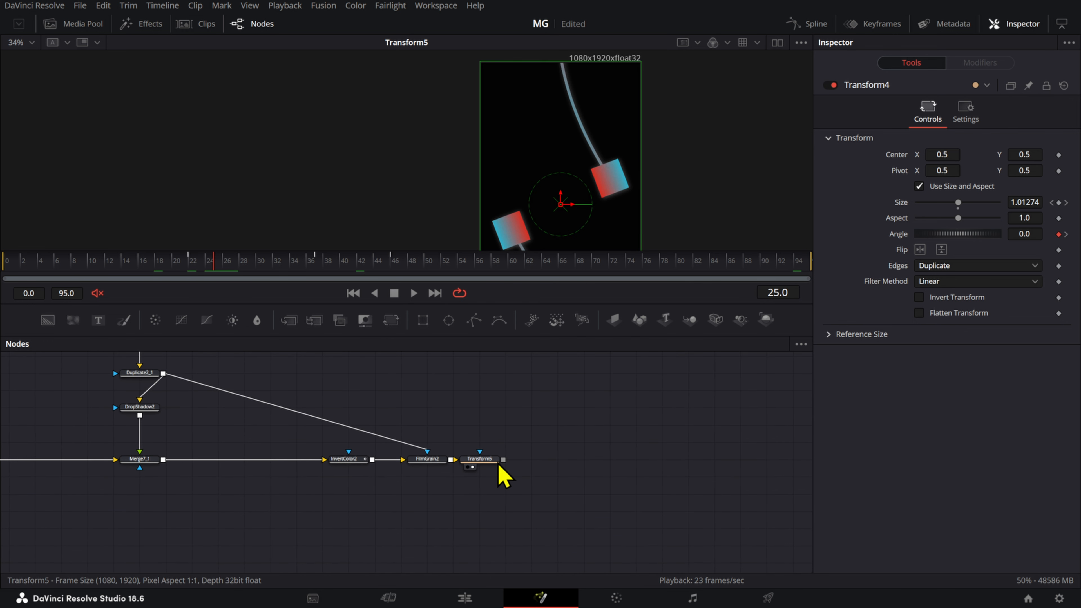
pyautogui.click(494, 463)
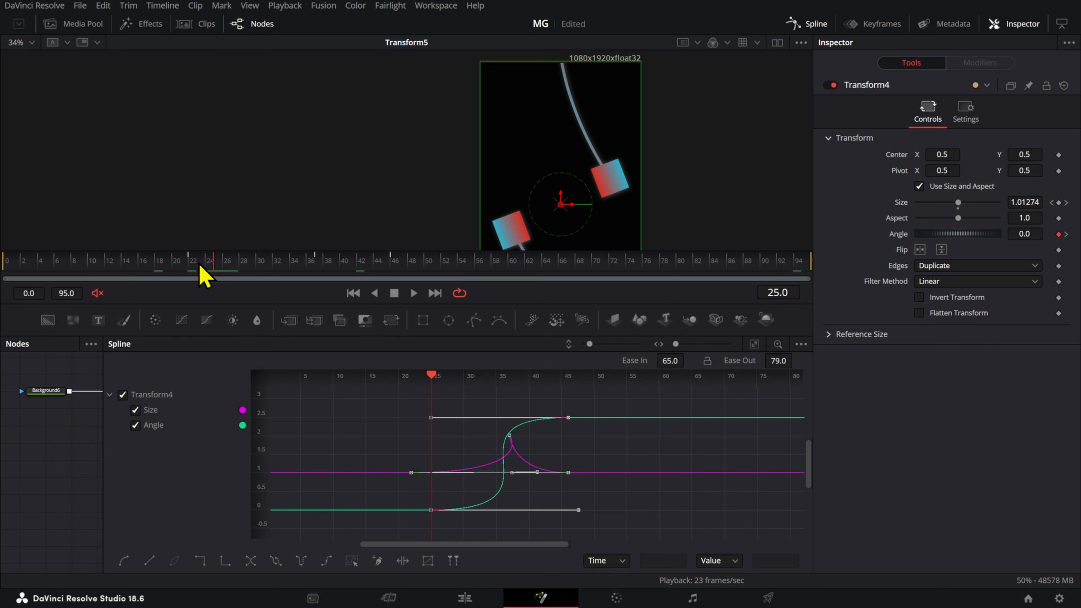
pyautogui.moveTo(238, 264); pyautogui.dragTo(397, 268)
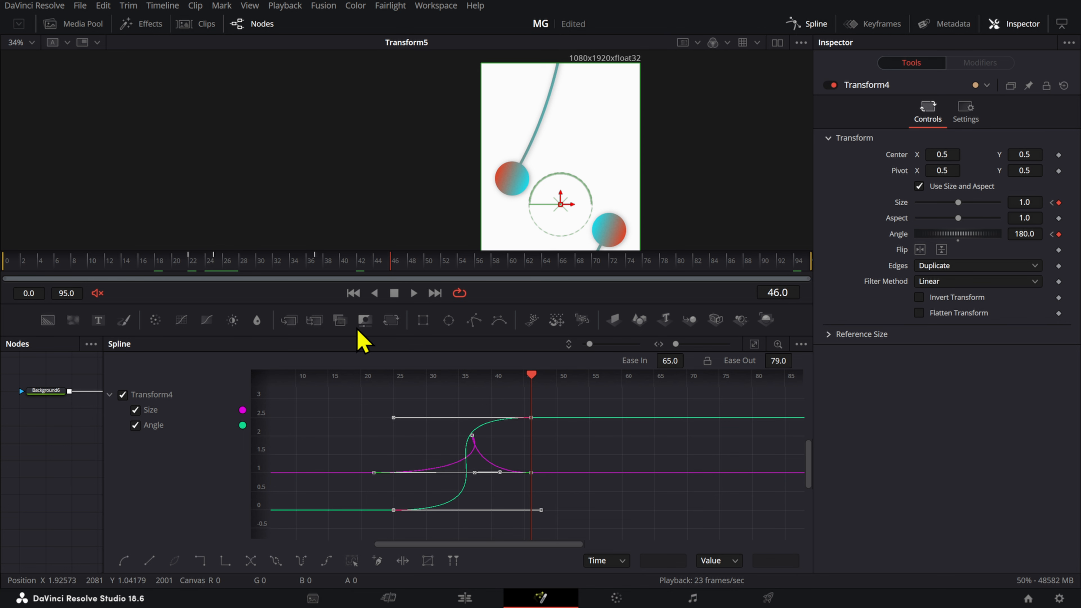
pyautogui.moveTo(360, 269); pyautogui.dragTo(320, 268)
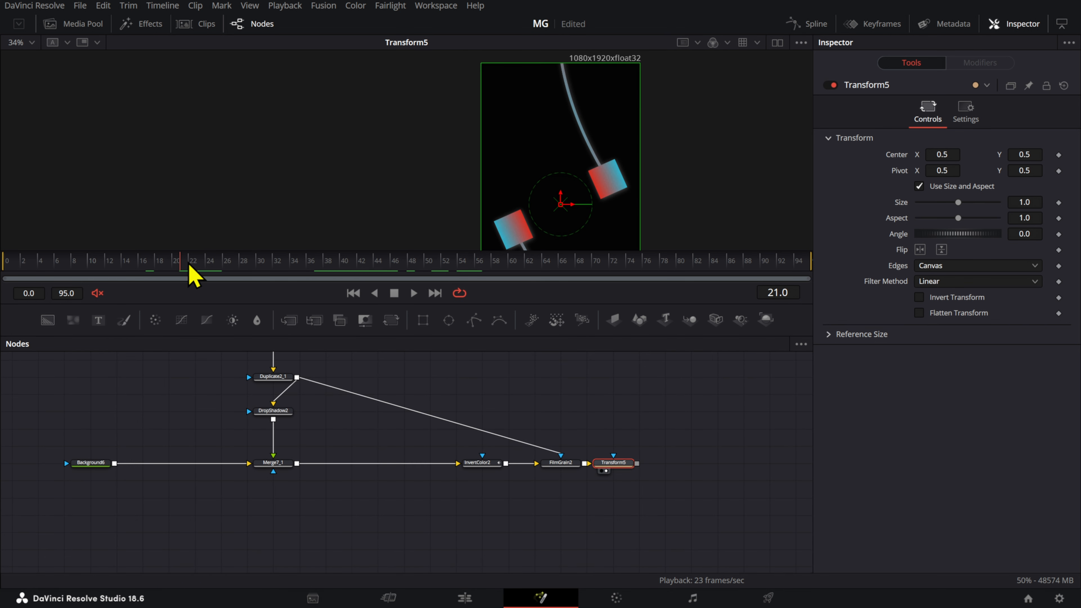
# - Keyframe Transform5's Size of 1.0 at frame 22 and its Angle of 0.0 at frame 24
pyautogui.click(193, 270)
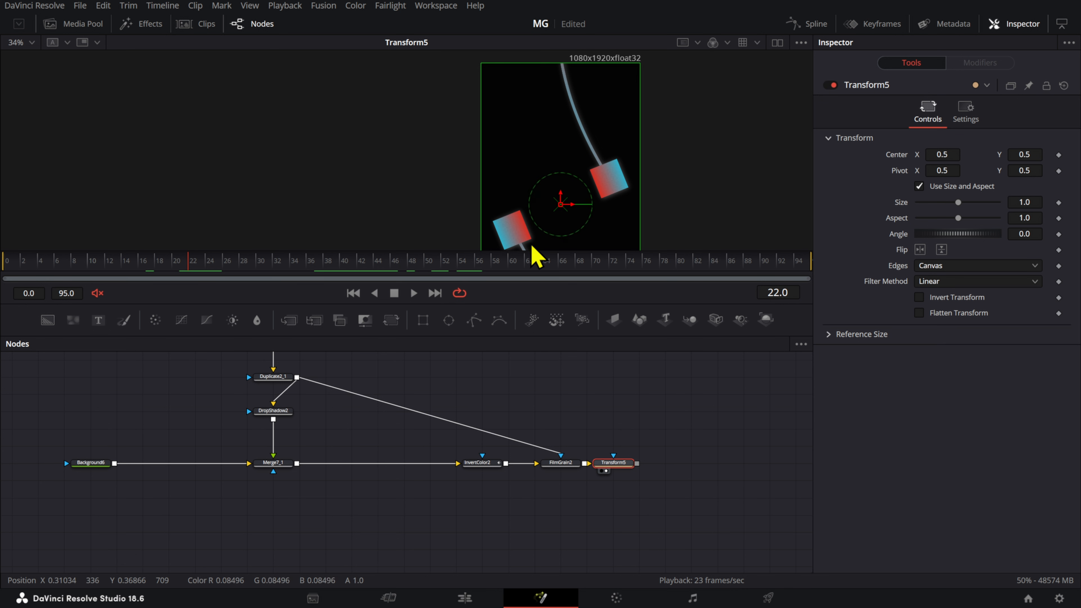
pyautogui.click(1058, 203)
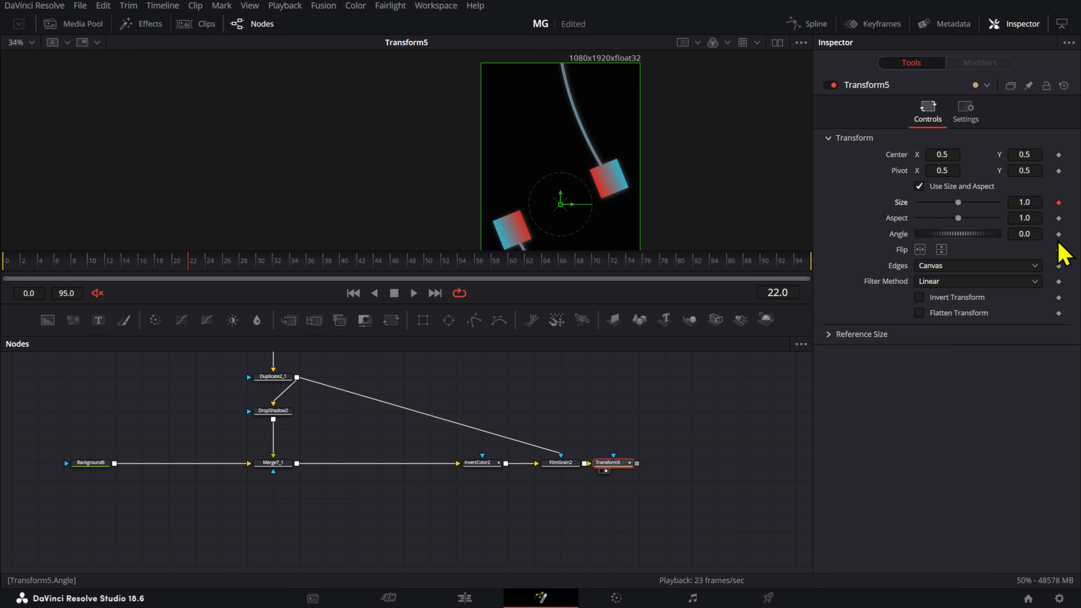
pyautogui.click(209, 273)
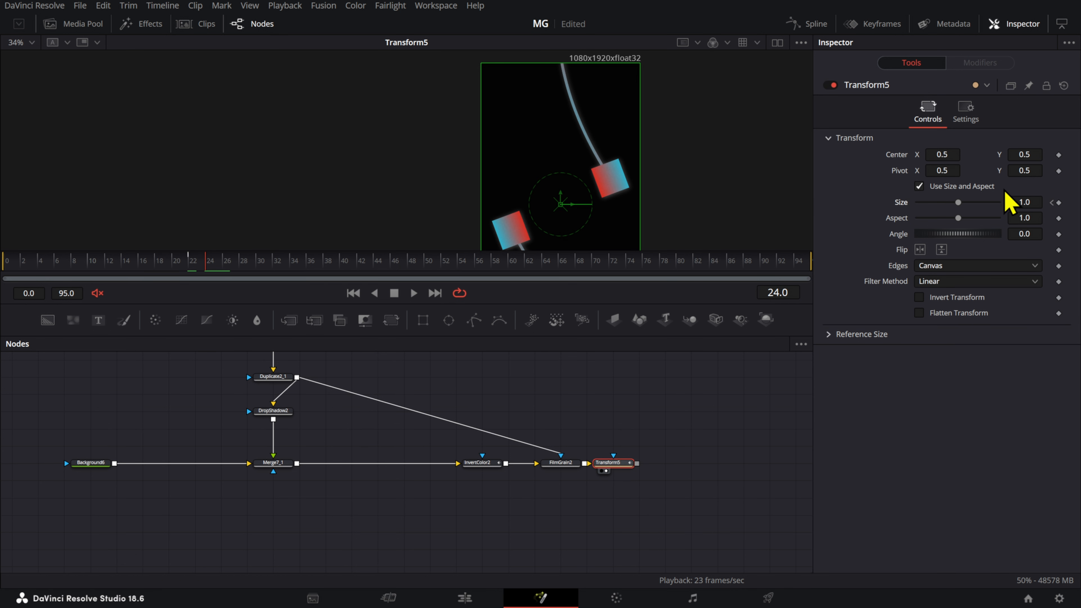
pyautogui.click(1059, 233)
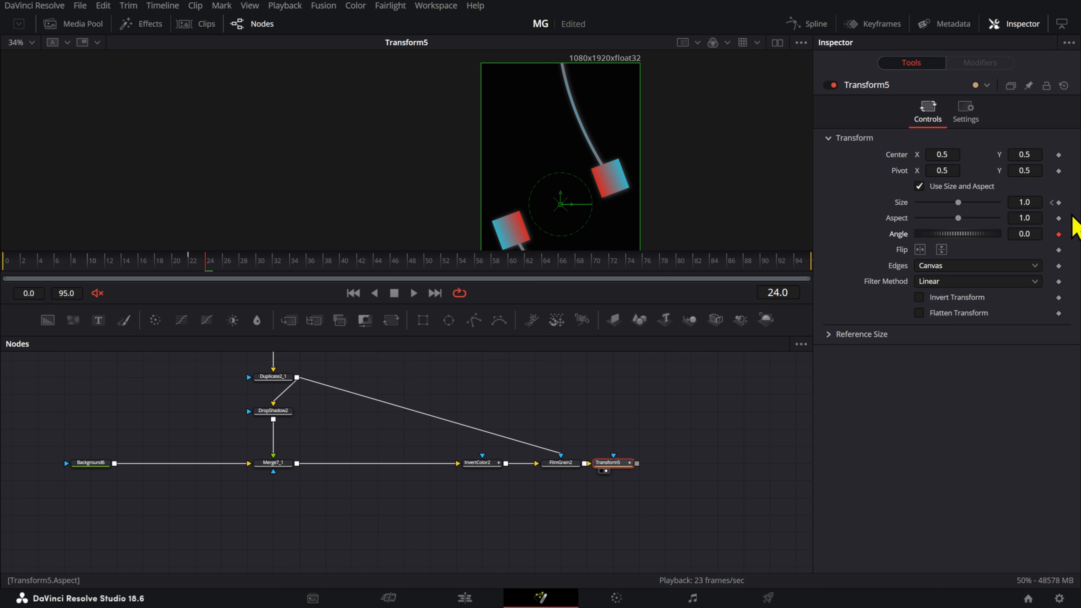
# - Check the original Transform4's middle keyframe near frame 37 and its final Size and Angle keyframes at frame 46
pyautogui.moveTo(279, 457); pyautogui.dragTo(437, 420)
pyautogui.moveTo(286, 510); pyautogui.dragTo(305, 421)
pyautogui.moveTo(192, 566); pyautogui.dragTo(285, 550)
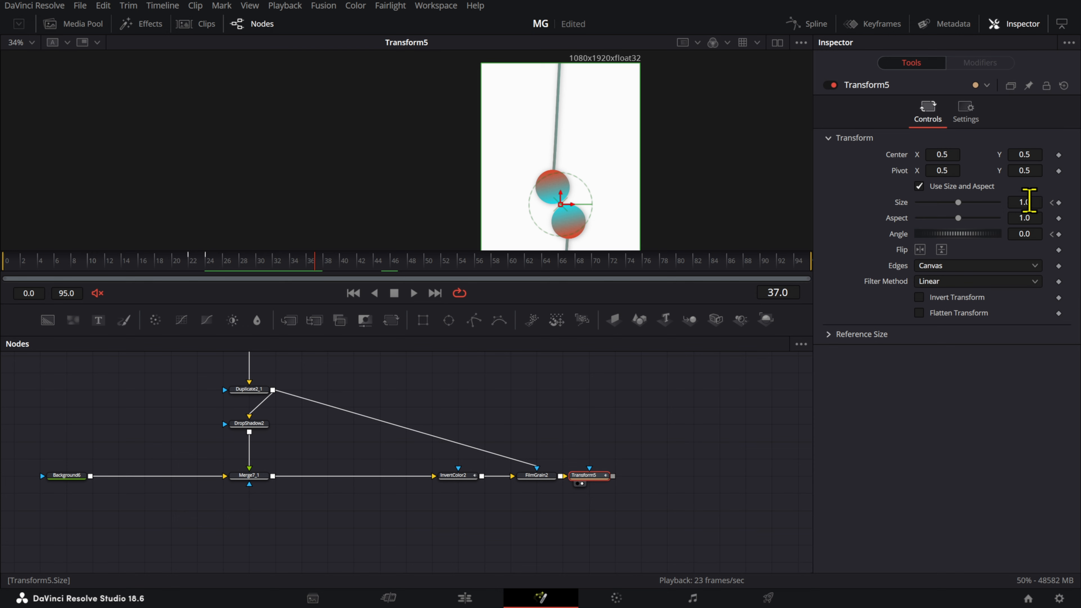
pyautogui.moveTo(462, 422); pyautogui.dragTo(685, 220)
pyautogui.click(490, 501)
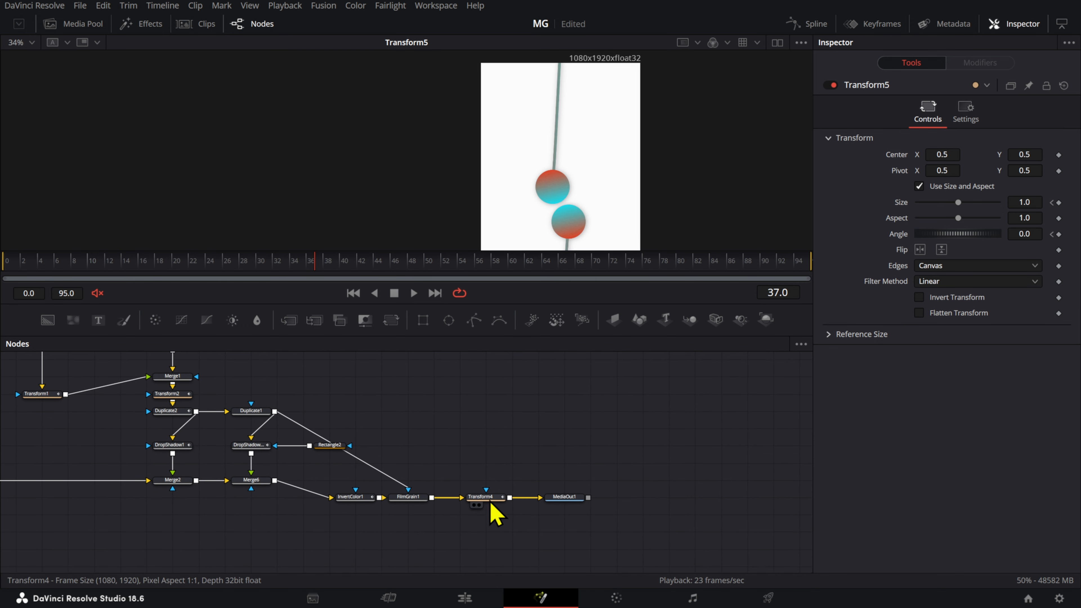
pyautogui.click(388, 264)
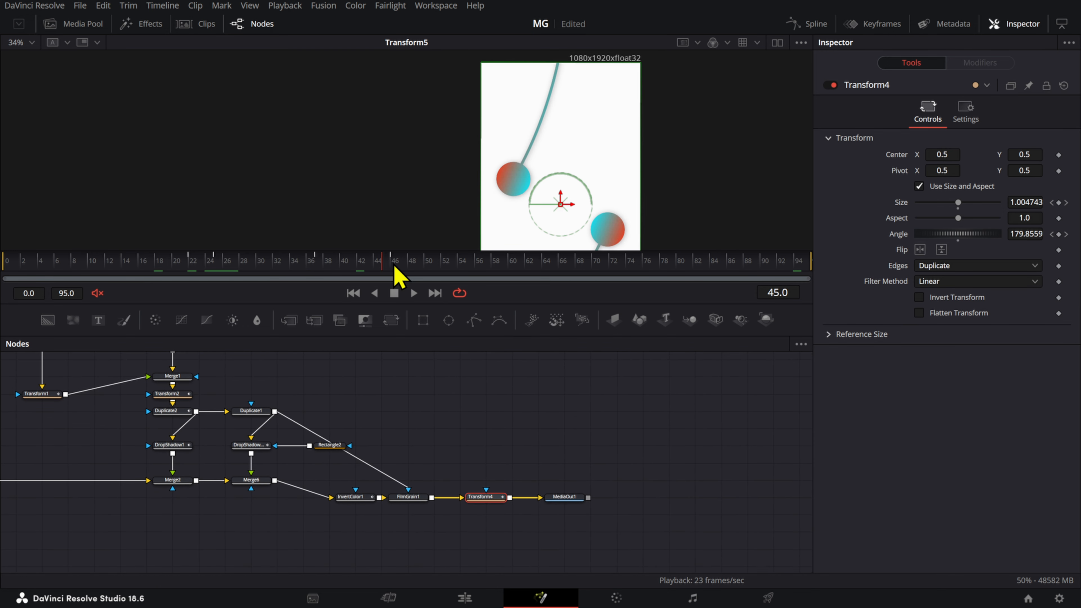
pyautogui.click(393, 265)
pyautogui.moveTo(662, 379); pyautogui.dragTo(494, 452)
pyautogui.moveTo(448, 414); pyautogui.dragTo(507, 468)
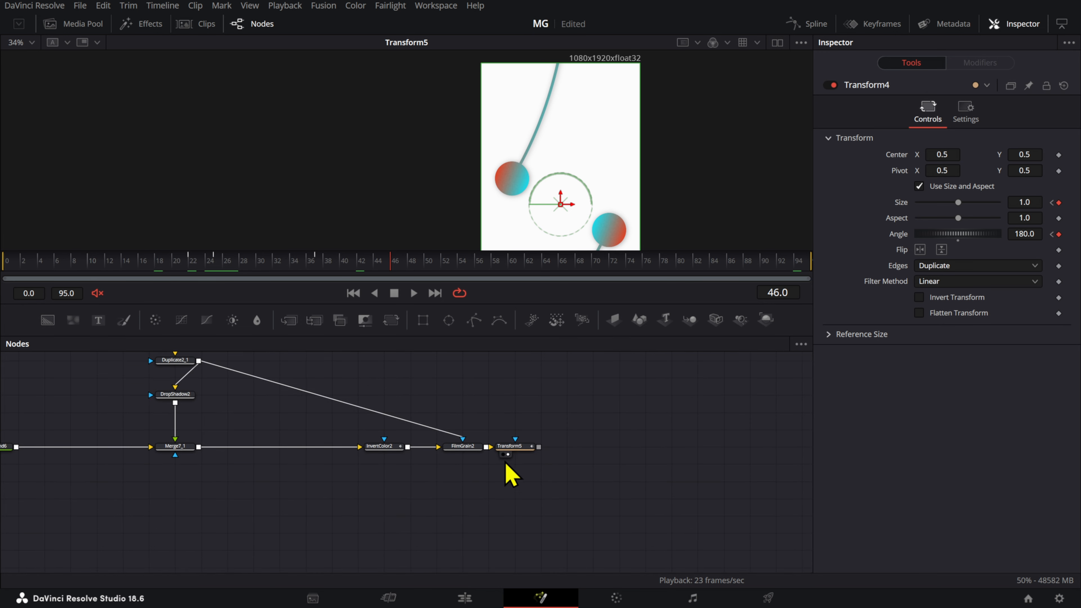
# - Raise Transform5's Size to 1.3102 at frame 36
pyautogui.click(512, 447)
pyautogui.moveTo(396, 265); pyautogui.dragTo(326, 269)
pyautogui.moveTo(1025, 204); pyautogui.dragTo(1059, 204)
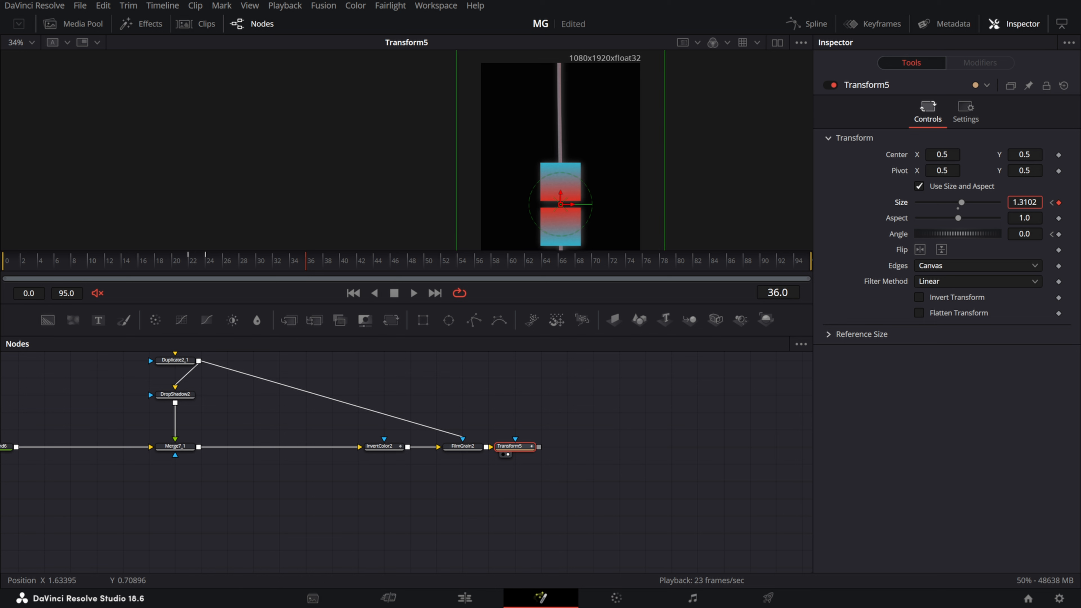
# - Set Transform5's Size to 1.0 and Angle to 180 at frame 46, and play the flip from frame 22
pyautogui.click(391, 264)
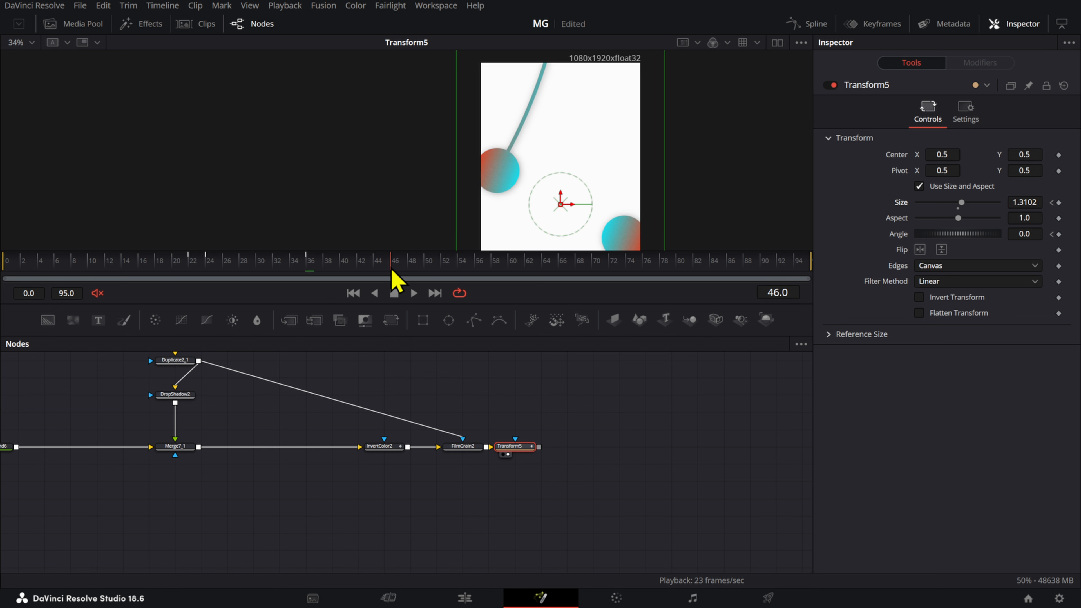
pyautogui.write('1')
pyautogui.press('Tab')
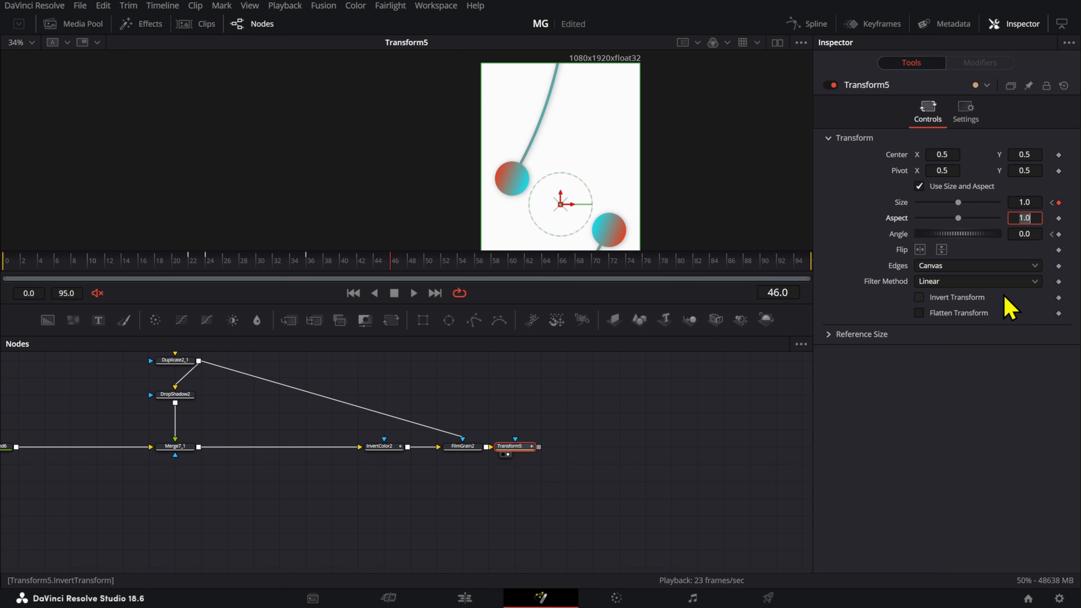
pyautogui.click(1035, 234)
pyautogui.write('18')
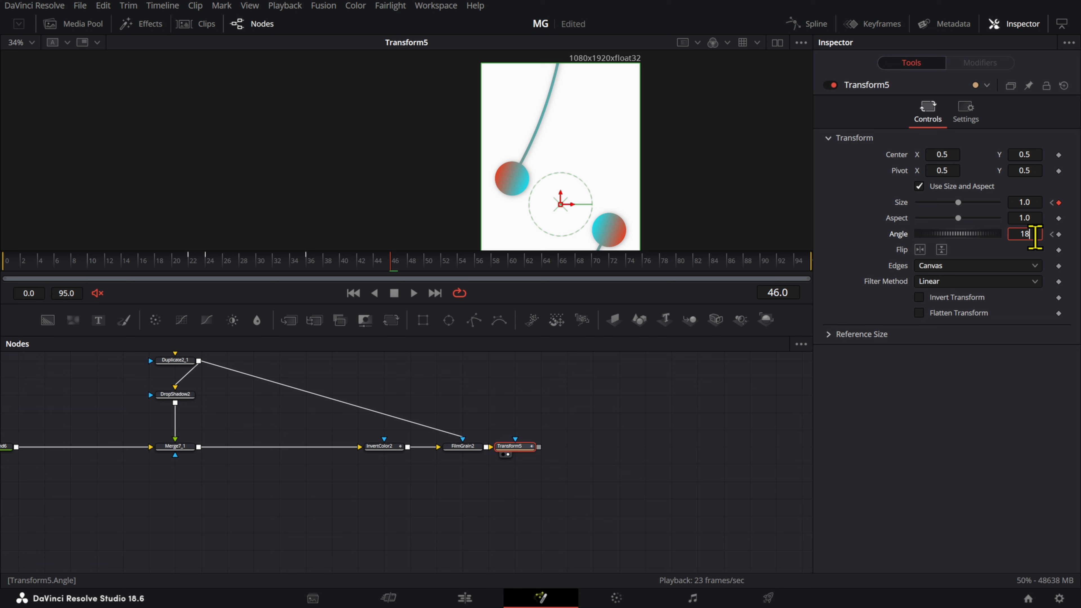
pyautogui.write('0')
pyautogui.press('Tab')
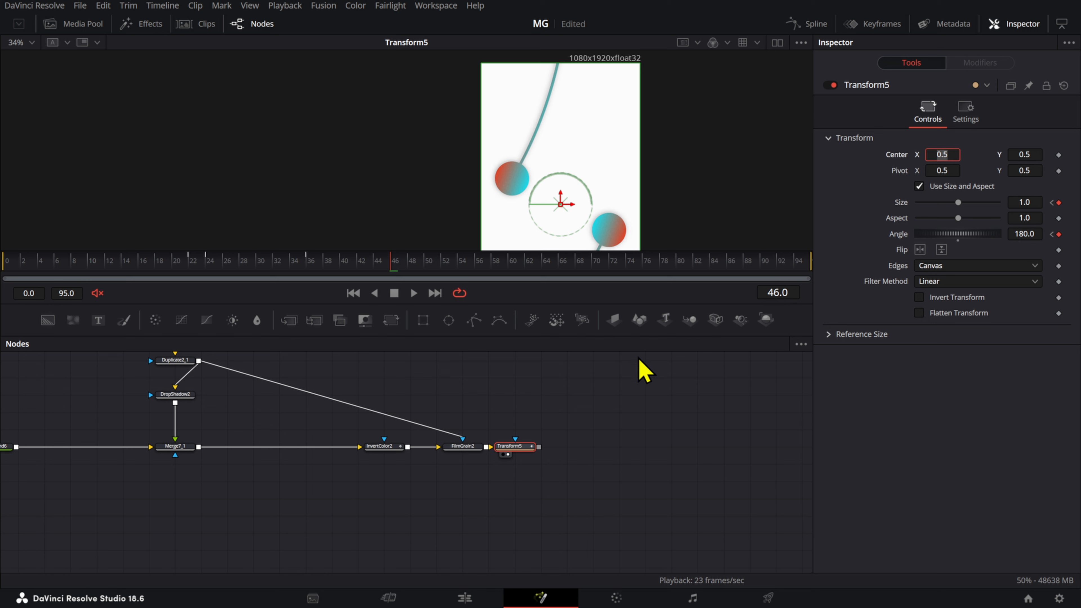
pyautogui.moveTo(394, 265); pyautogui.dragTo(196, 268)
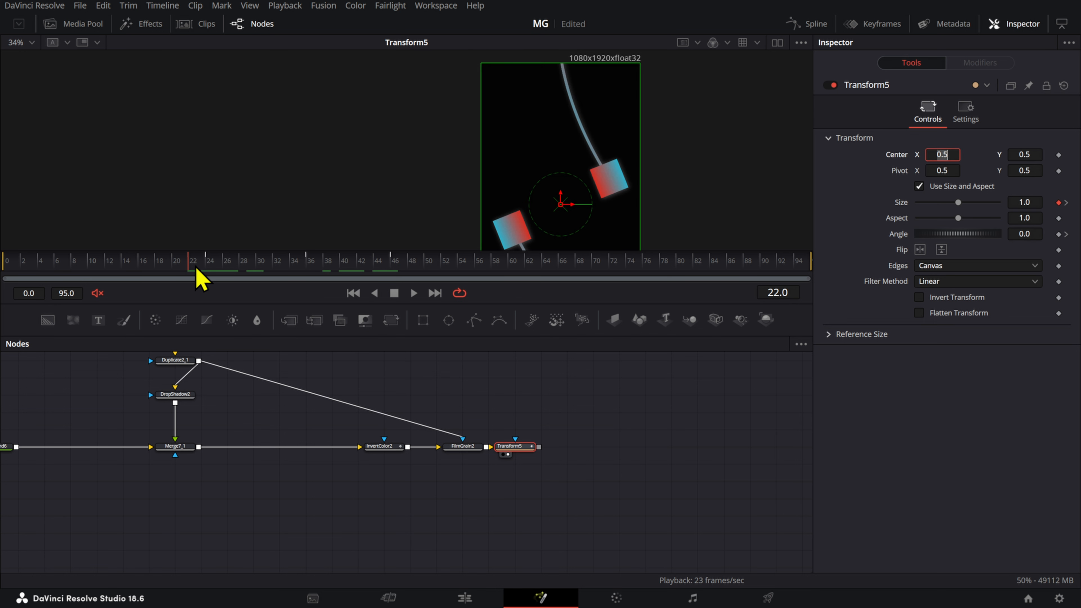
pyautogui.press('space')
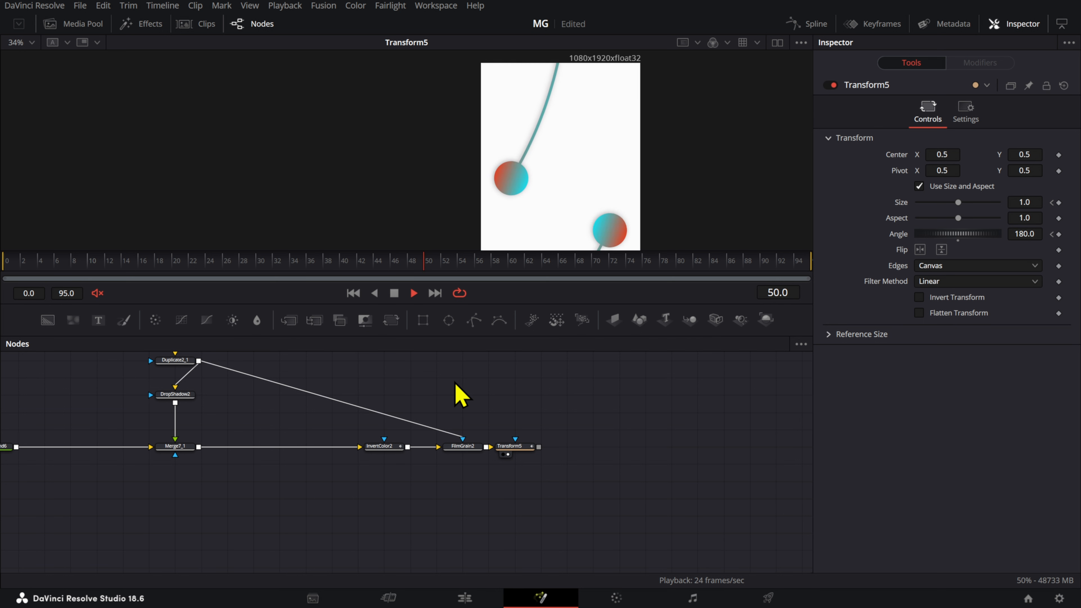
# - Compare the original Transform4's settings, and inspect the frame's corners during Transform5's rotation at frame 29
pyautogui.press('space')
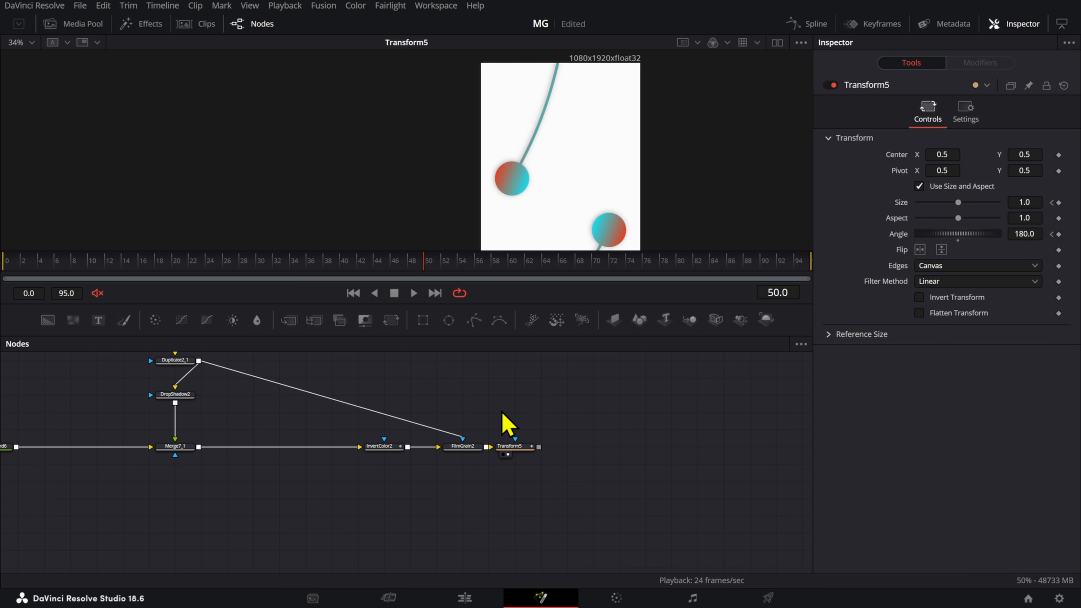
pyautogui.moveTo(233, 486); pyautogui.dragTo(488, 515)
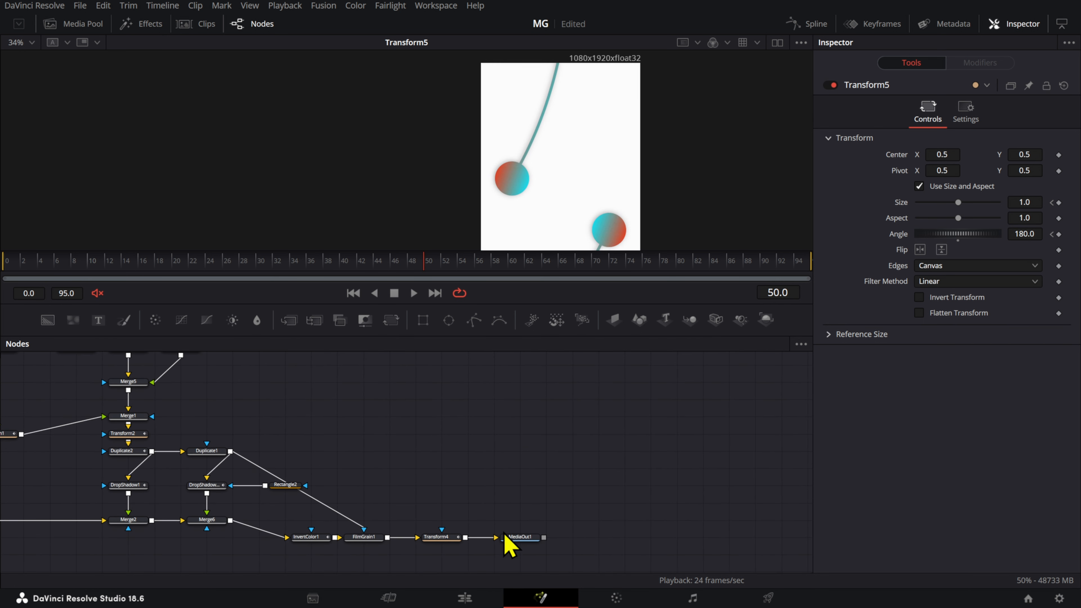
pyautogui.click(449, 540)
pyautogui.moveTo(749, 502); pyautogui.dragTo(273, 600)
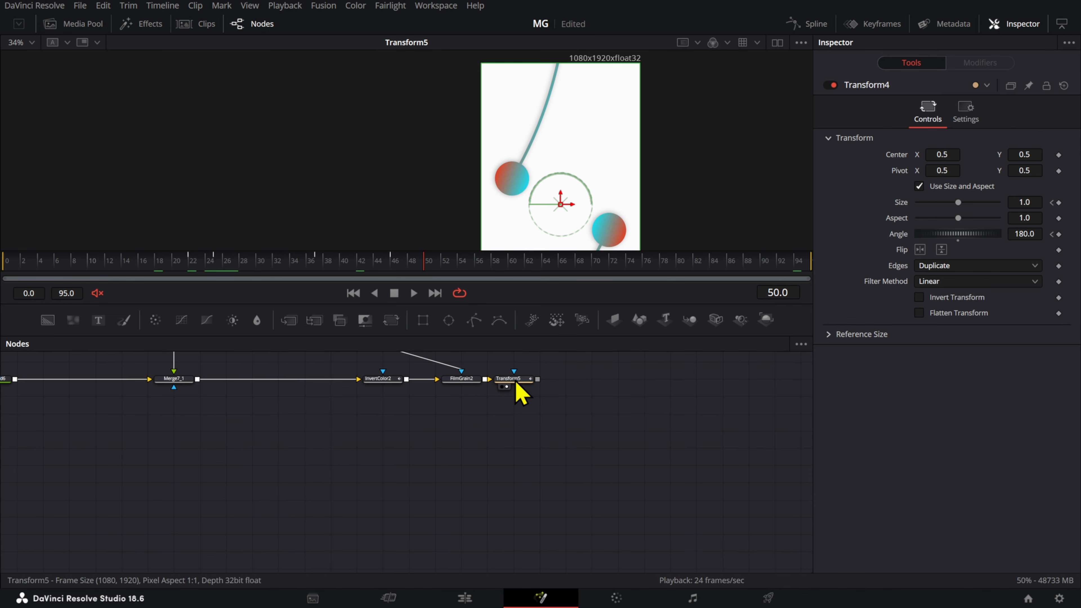
pyautogui.click(516, 381)
pyautogui.click(252, 266)
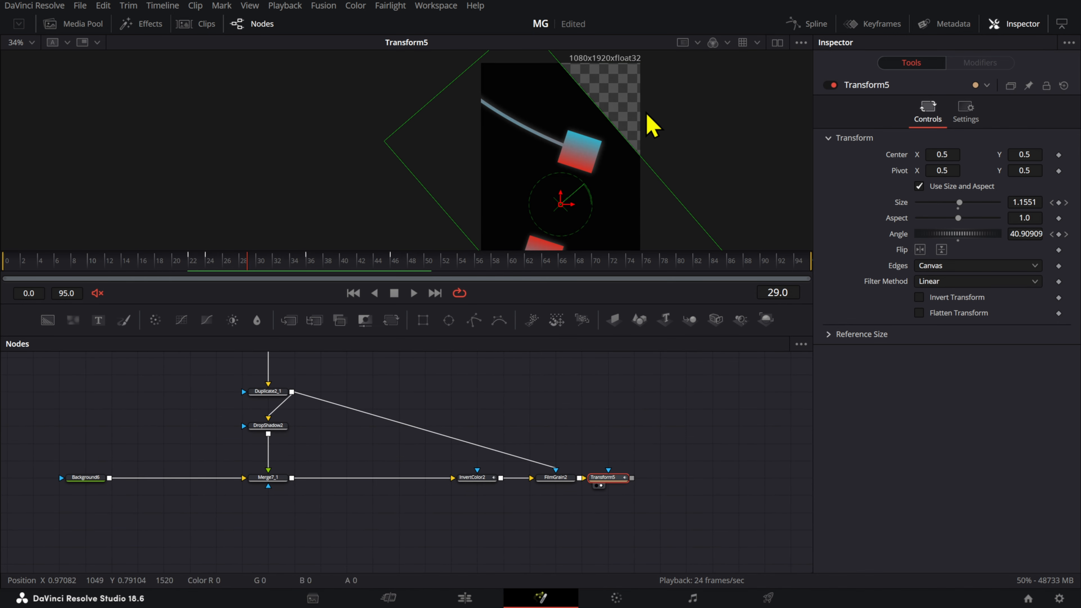
pyautogui.click(715, 424)
pyautogui.scroll(-2, 671, 173)
pyautogui.moveTo(671, 173); pyautogui.dragTo(548, 133)
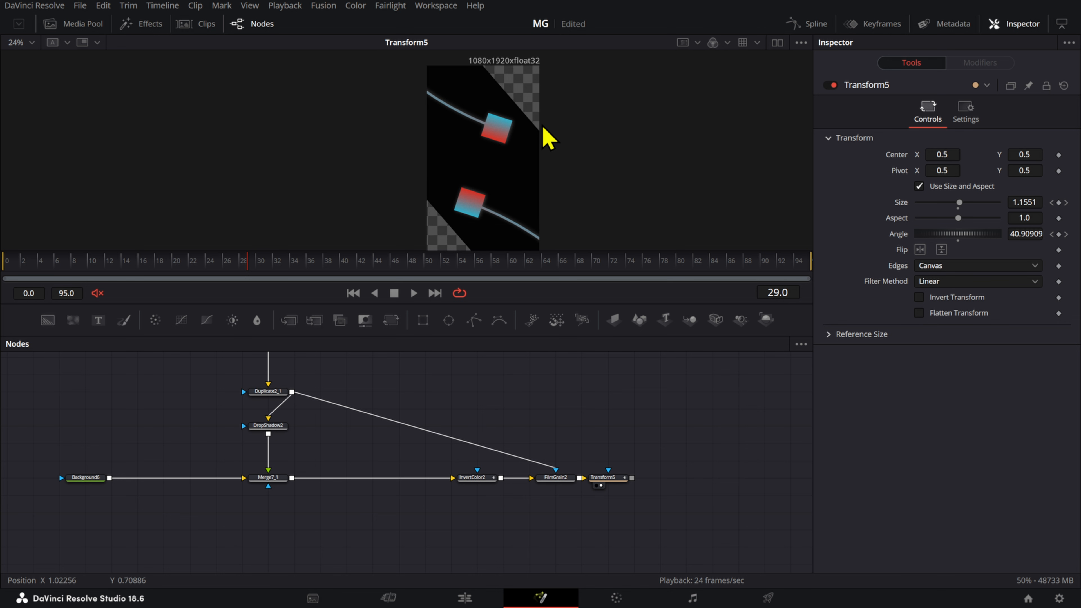
pyautogui.scroll(-1, 547, 133)
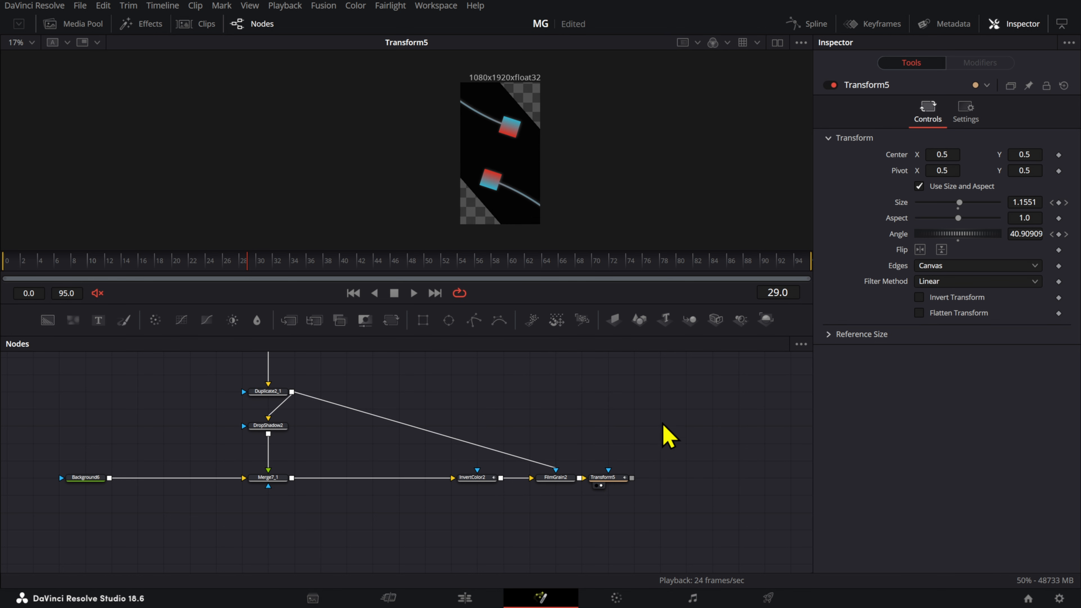
# - Merge Transform5's output over a new solid black Background, view the merge and play the flip from frame 29
pyautogui.click(617, 479)
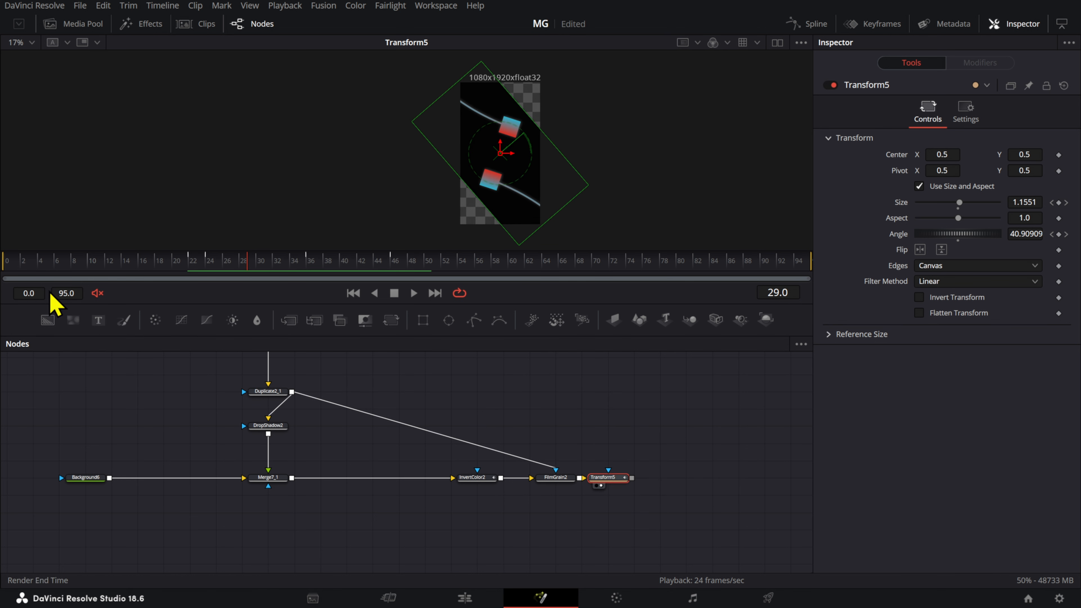
pyautogui.moveTo(48, 320); pyautogui.dragTo(632, 478)
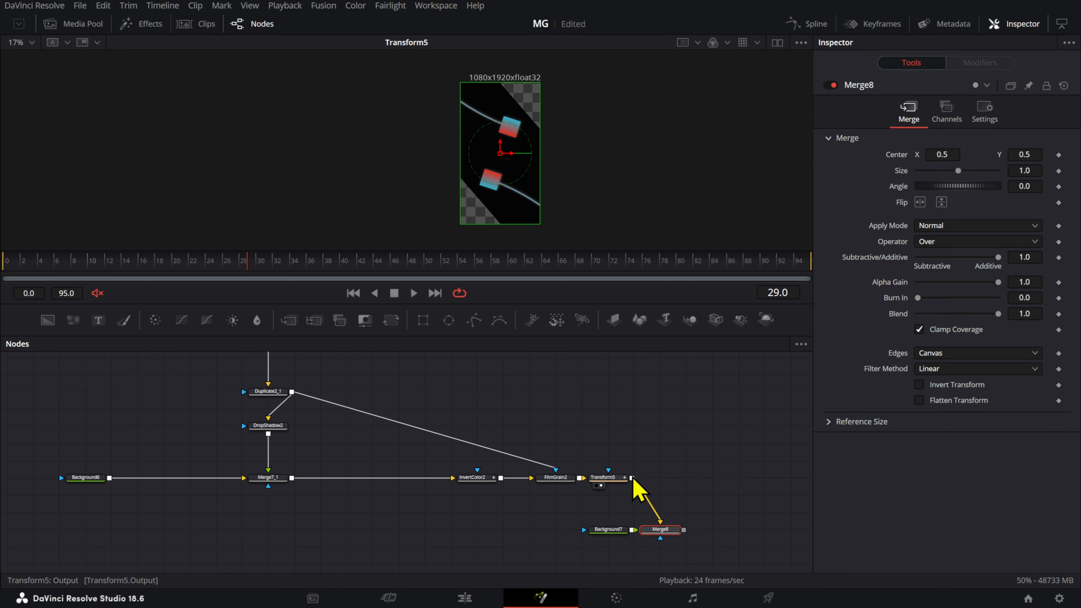
pyautogui.press('1')
pyautogui.press('space')
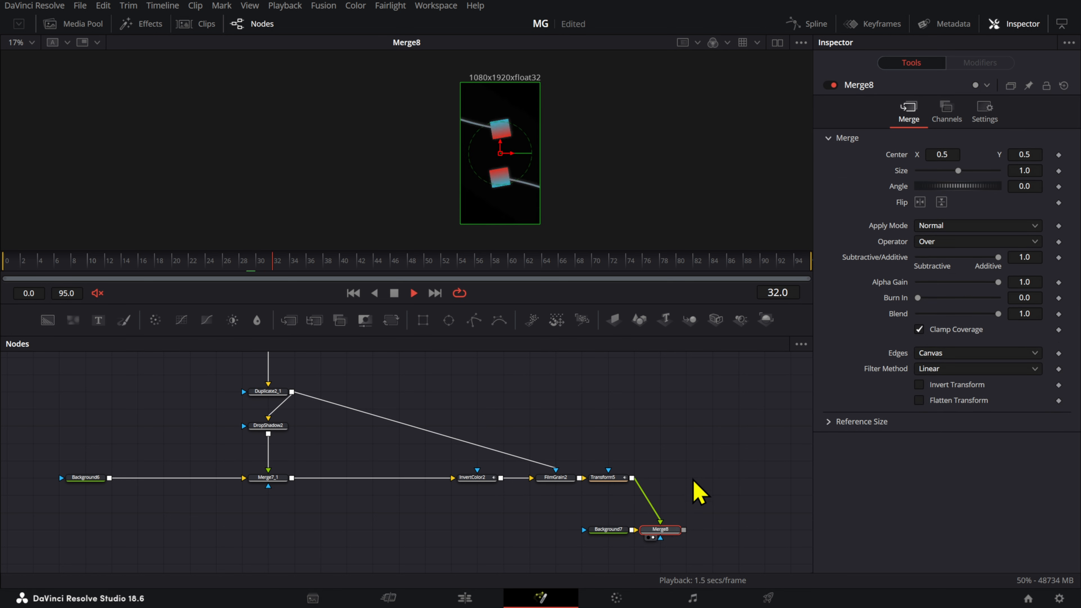
pyautogui.click(258, 263)
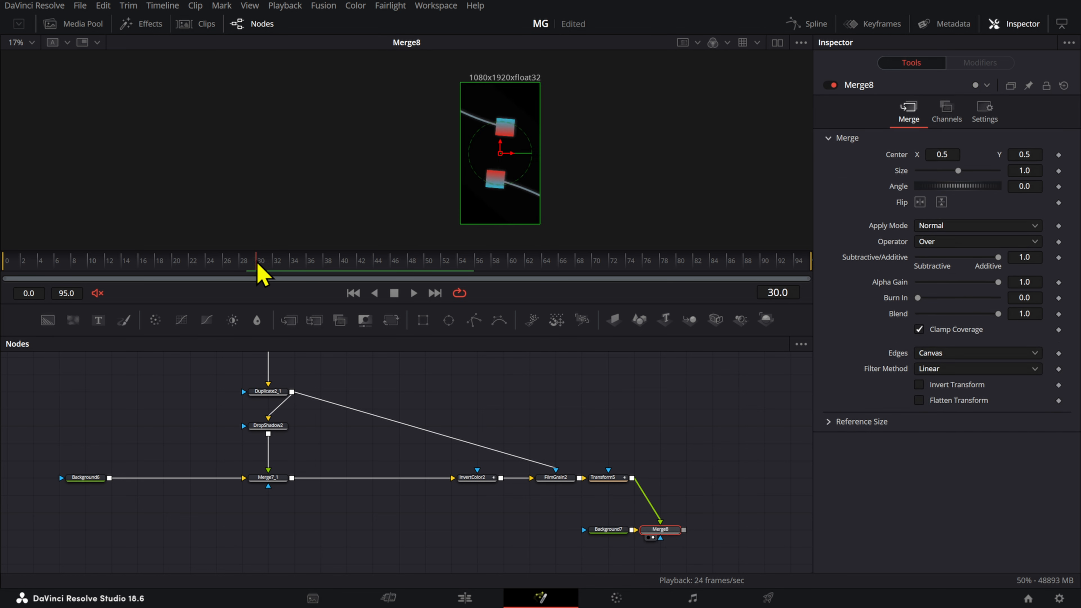
# - Delete the added Background7 and Merge8 nodes beneath Transform5
pyautogui.click(472, 478)
pyautogui.moveTo(614, 535); pyautogui.dragTo(457, 532)
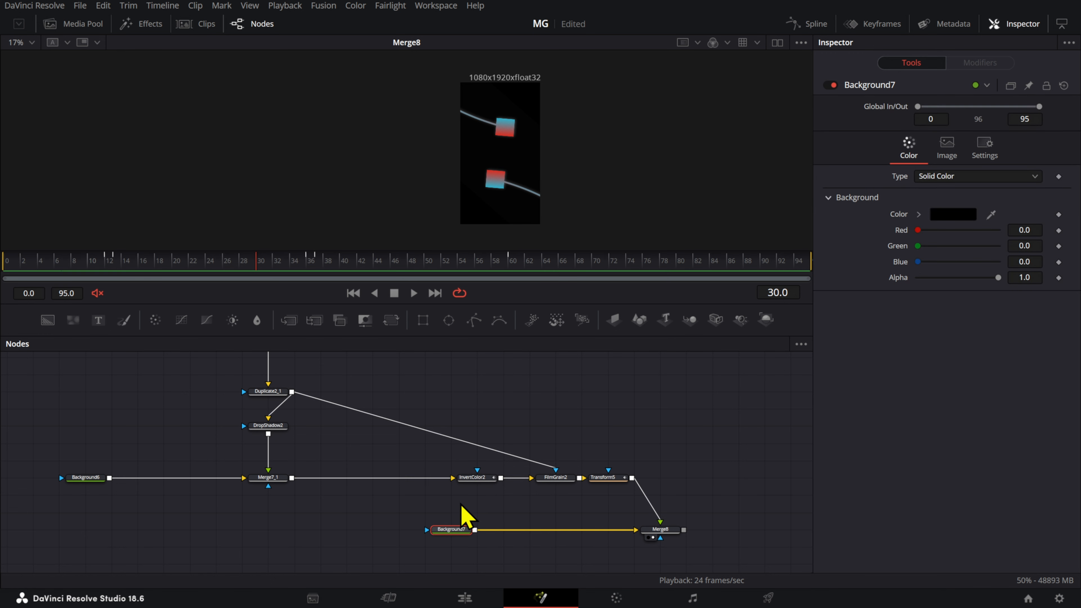
pyautogui.moveTo(370, 509); pyautogui.dragTo(688, 572)
pyautogui.press('Delete')
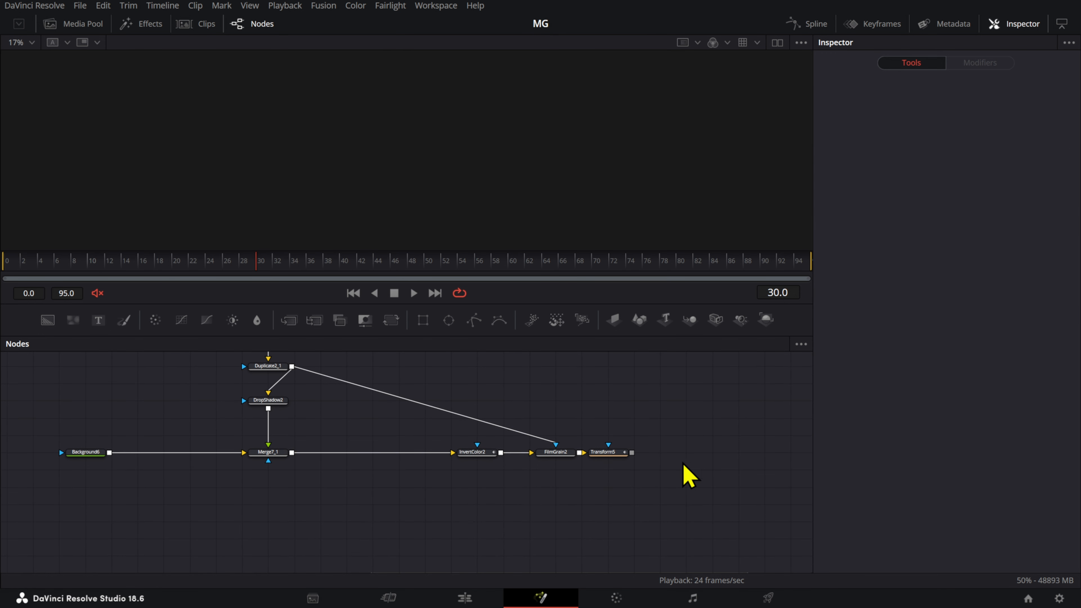
# - Show Transform5 in the viewer, set its Edges to Duplicate and replay the flip
pyautogui.click(608, 453)
pyautogui.press('1')
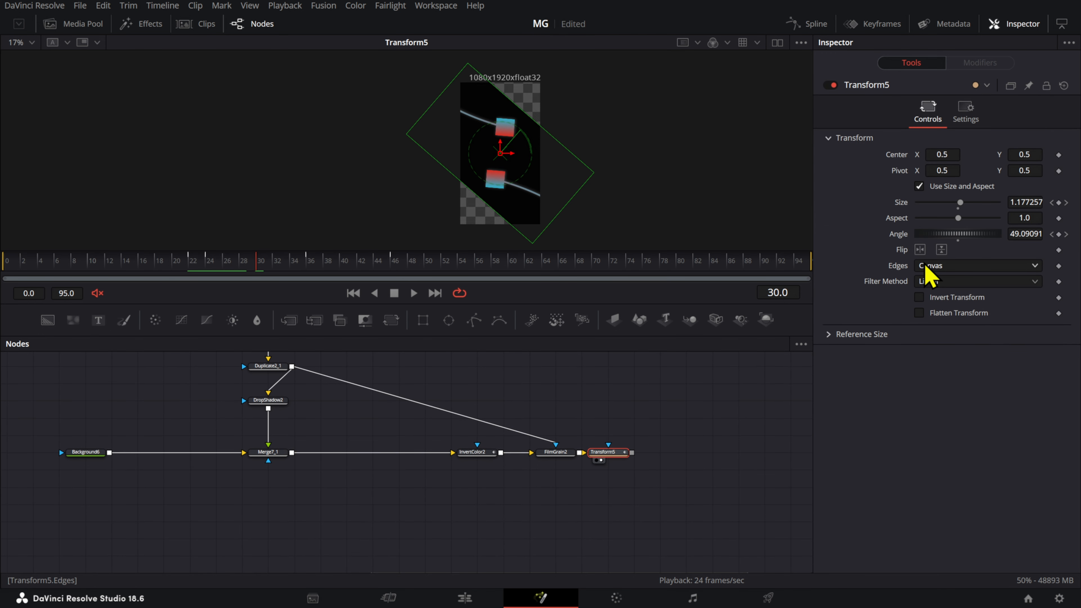
pyautogui.click(937, 266)
pyautogui.click(956, 311)
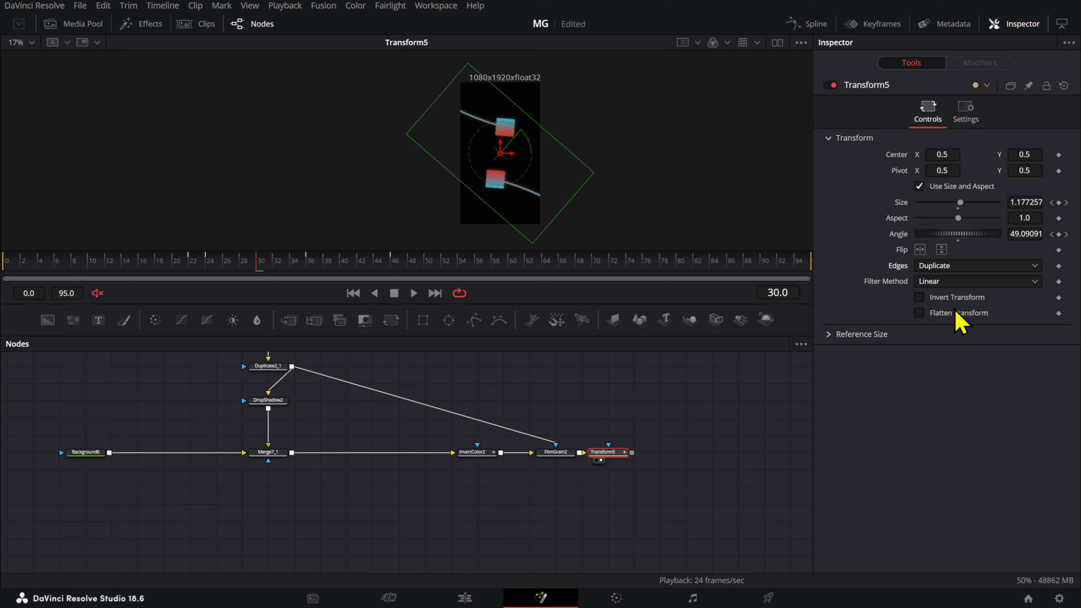
pyautogui.click(683, 442)
pyautogui.press('space')
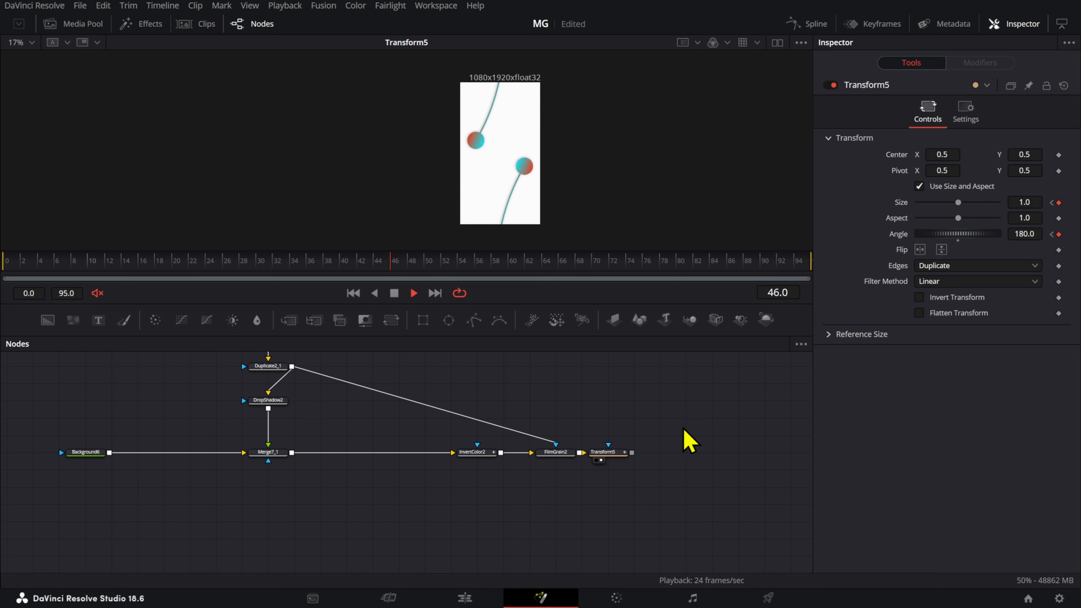
pyautogui.click(169, 261)
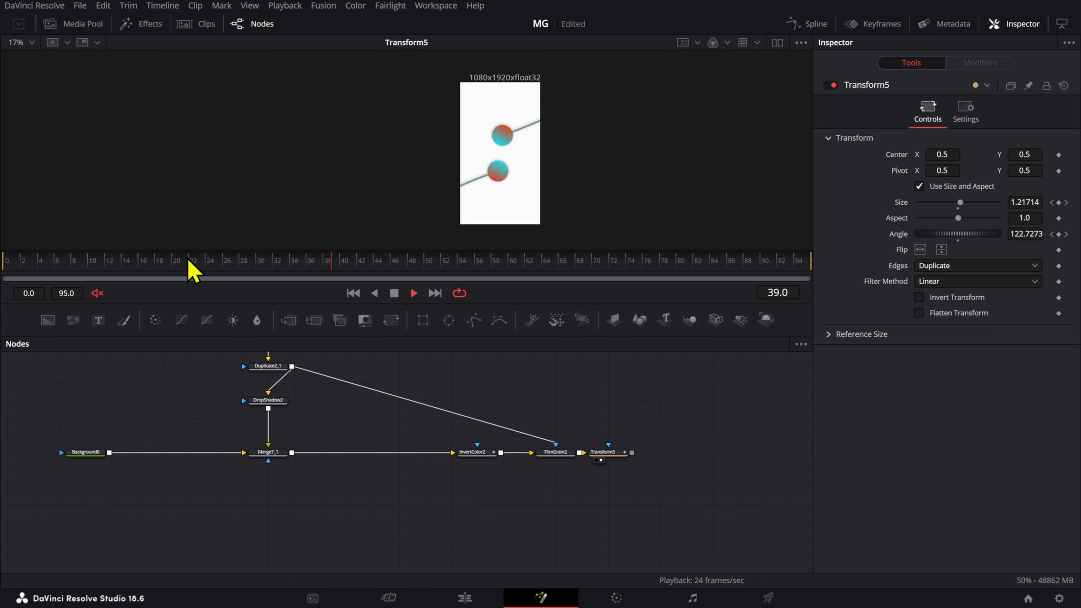
# - Ease Transform5's Size keyframes in the spline editor with Ease In 88 and Ease Out 100
pyautogui.click(598, 452)
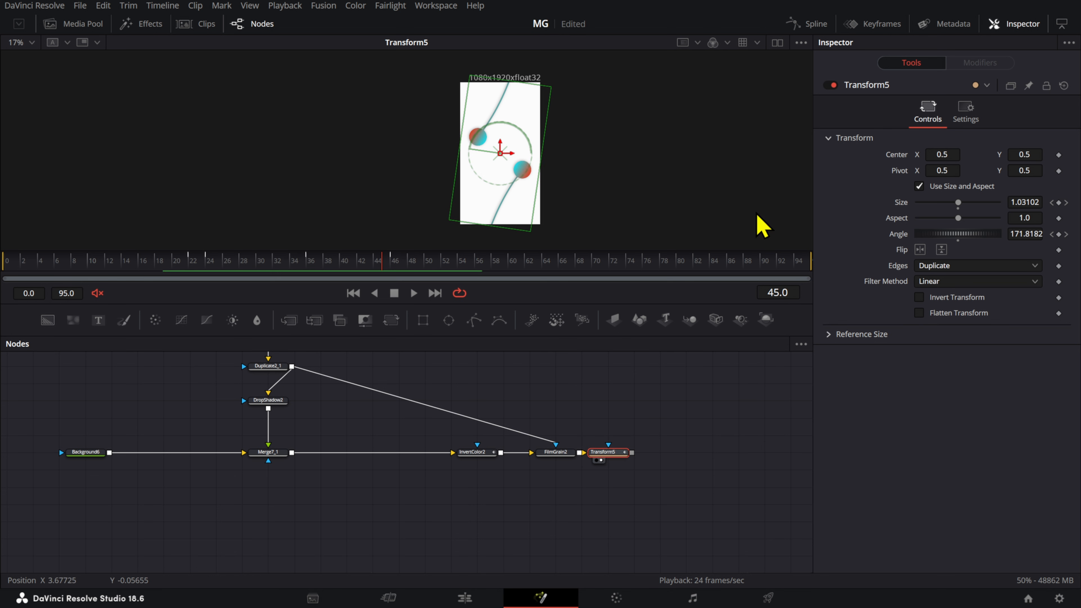
pyautogui.click(809, 23)
pyautogui.moveTo(283, 407); pyautogui.dragTo(638, 541)
pyautogui.moveTo(580, 445); pyautogui.dragTo(303, 512)
pyautogui.moveTo(669, 360); pyautogui.dragTo(689, 358)
pyautogui.moveTo(777, 361); pyautogui.dragTo(797, 360)
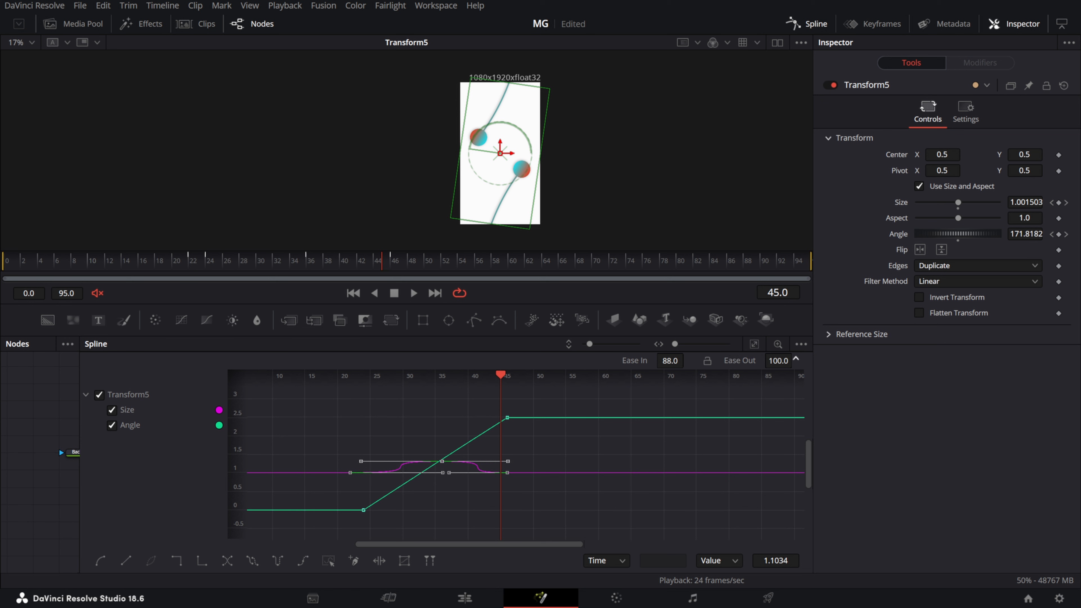
# - Reshape the Size curve's keyframe at frame 36 into a sharp peak with Ease In 9 and Ease Out 15
pyautogui.moveTo(417, 425); pyautogui.dragTo(443, 476)
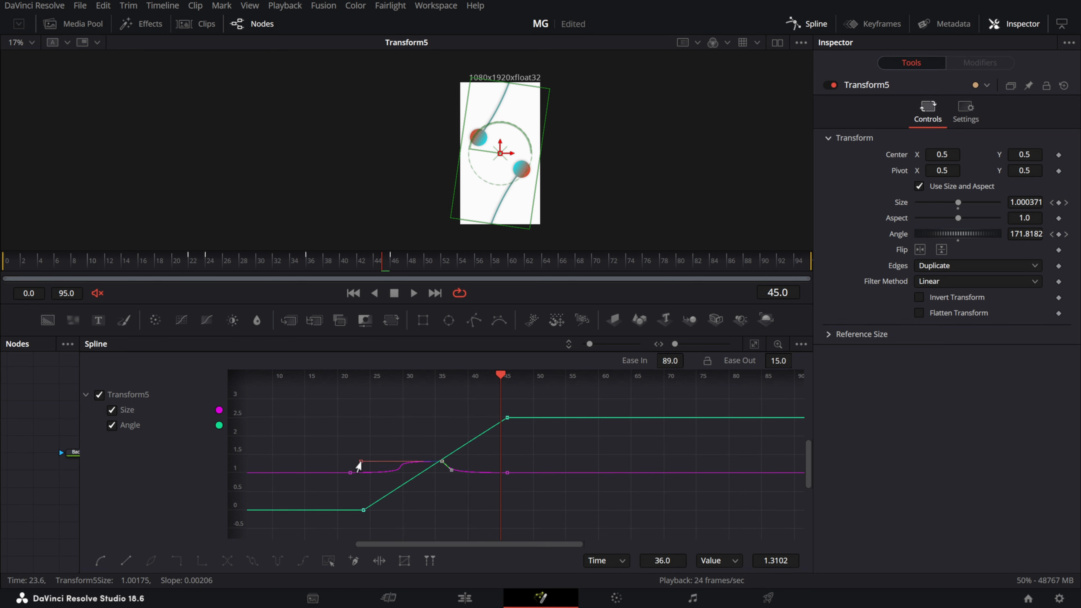
pyautogui.moveTo(361, 460); pyautogui.dragTo(425, 464)
pyautogui.moveTo(234, 464); pyautogui.dragTo(233, 402)
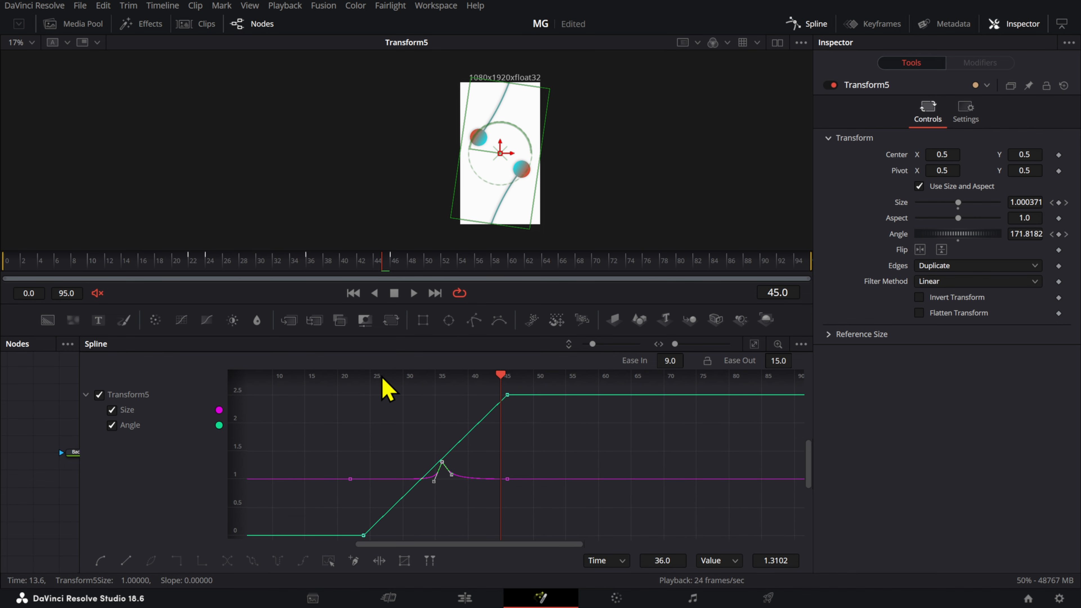
# - Smooth Transform5's Angle keyframes at frames 24 and 46 and strengthen their Ease In and Ease Out into a steep S-curve
pyautogui.moveTo(510, 432); pyautogui.dragTo(552, 417)
pyautogui.moveTo(365, 500); pyautogui.dragTo(476, 545)
pyautogui.moveTo(548, 404); pyautogui.dragTo(548, 459)
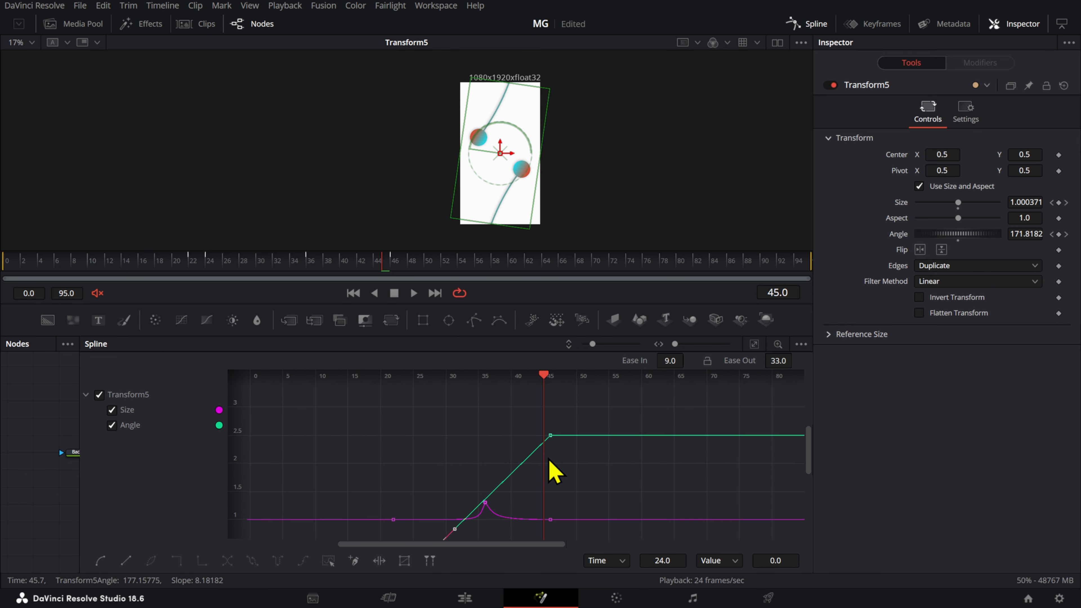
pyautogui.moveTo(597, 421); pyautogui.dragTo(561, 442)
pyautogui.press('f')
pyautogui.press('t')
pyautogui.press('t')
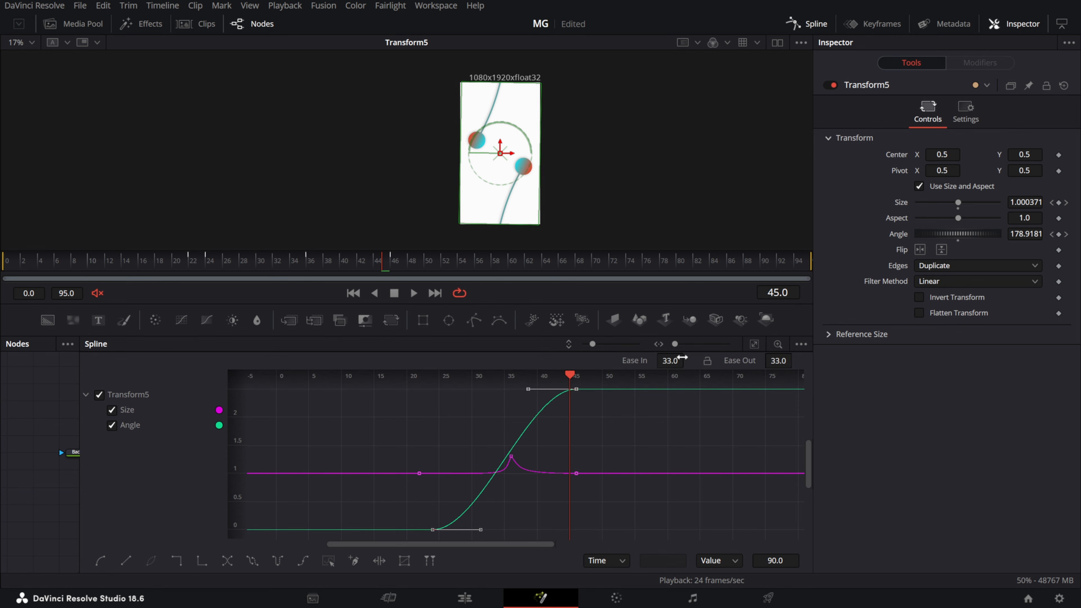
pyautogui.moveTo(682, 358); pyautogui.dragTo(796, 358)
# - Adjust the outgoing handle of the Size keyframe at frame 36 to Ease Out 1.0 and play the flip
pyautogui.click(483, 457)
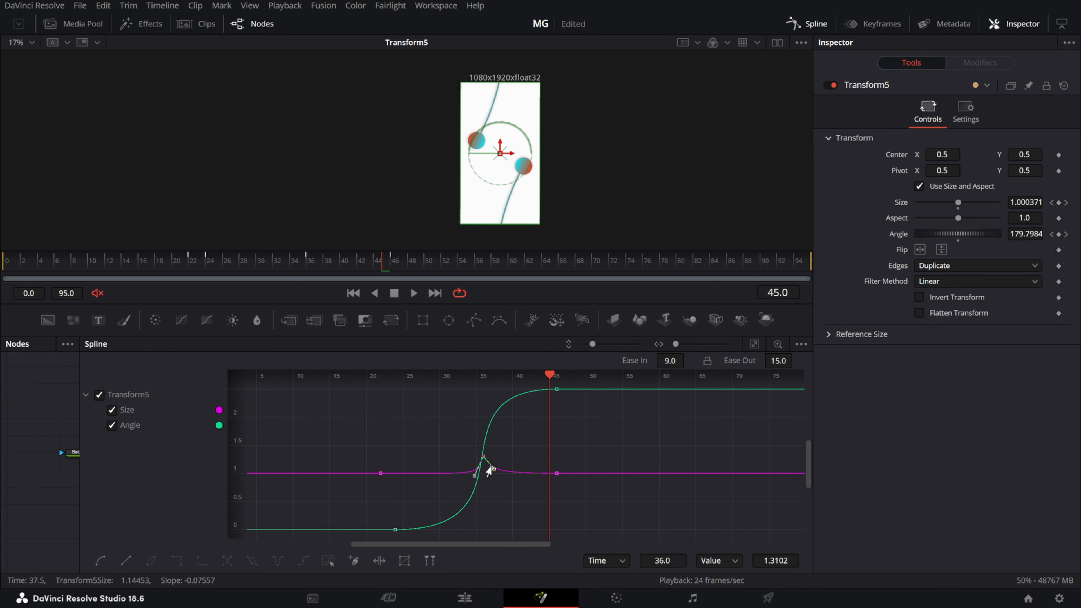
pyautogui.moveTo(483, 474); pyautogui.dragTo(483, 472)
pyautogui.moveTo(317, 266); pyautogui.dragTo(195, 267)
pyautogui.press('space')
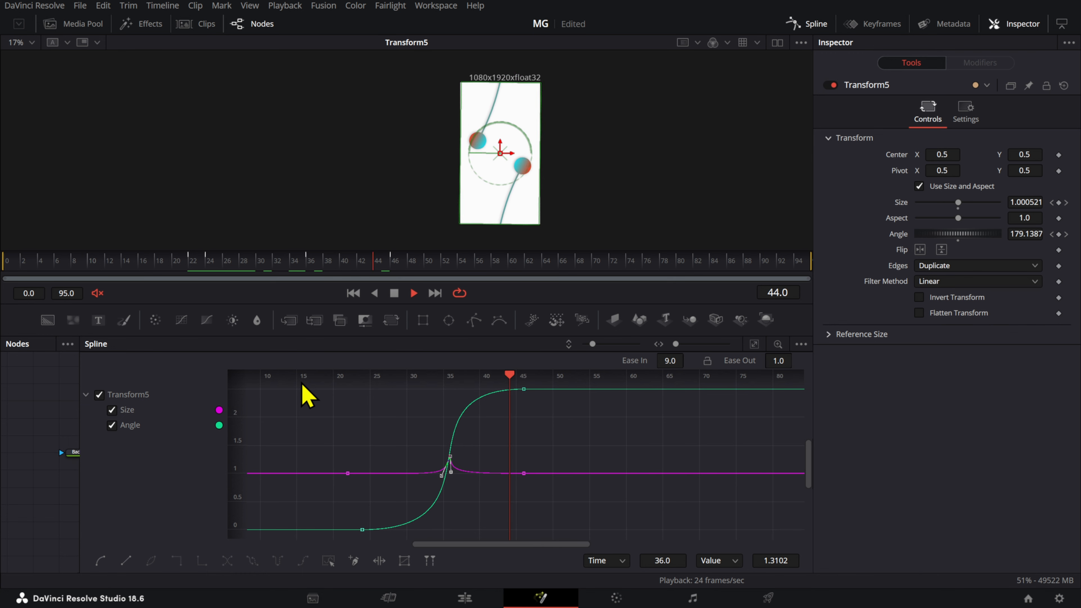
pyautogui.click(311, 270)
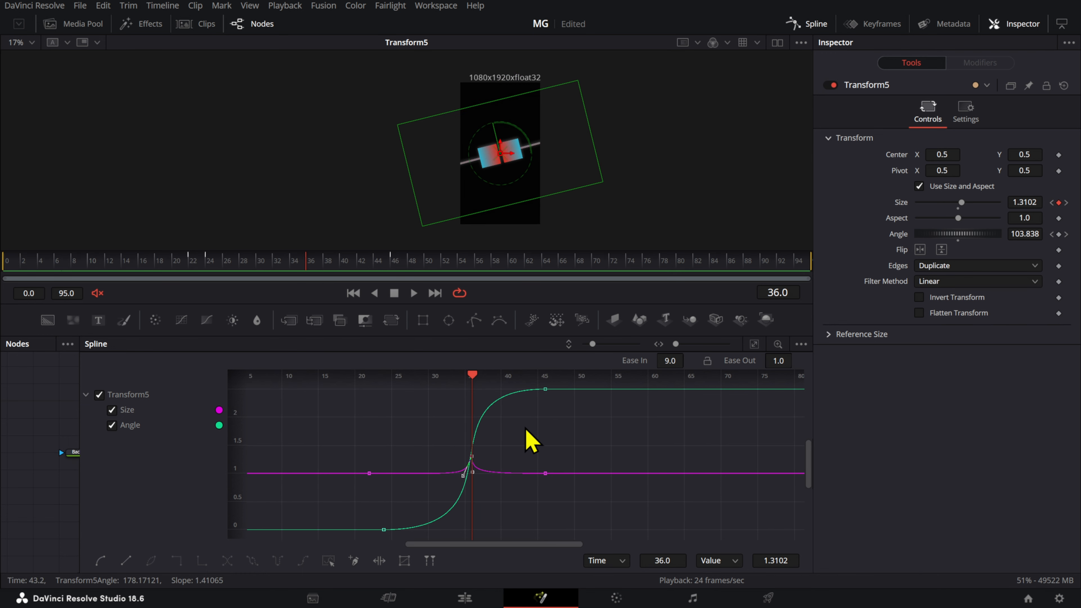
# - Replay the flip from frame 23 to judge the Size and Angle easing
pyautogui.moveTo(505, 440); pyautogui.dragTo(438, 499)
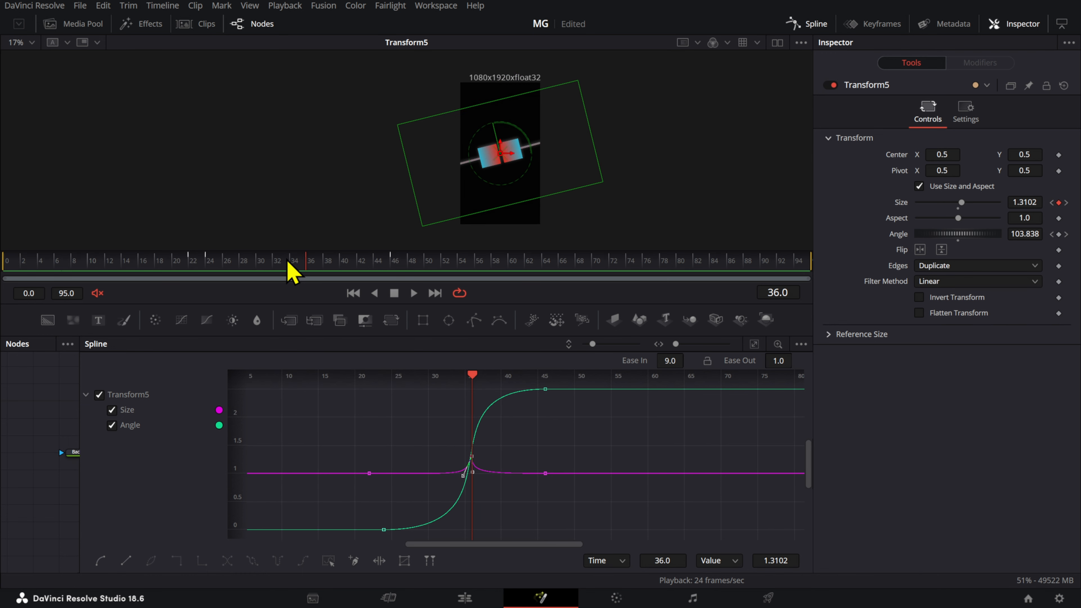
pyautogui.moveTo(289, 269); pyautogui.dragTo(203, 279)
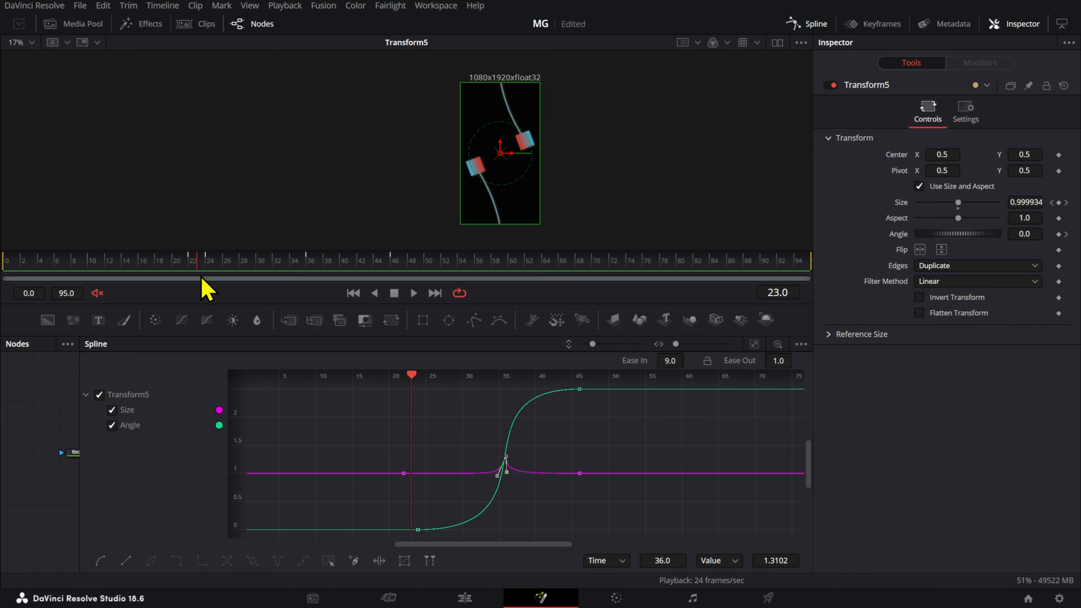
pyautogui.press('space')
pyautogui.press('space')
# - Set the Ease Out of the Size keyframe at frame 36 to 22 and close the spline editor
pyautogui.click(553, 437)
pyautogui.moveTo(554, 438)
pyautogui.mouseDown()
pyautogui.moveTo(456, 464)
pyautogui.moveTo(523, 444)
pyautogui.moveTo(449, 411)
pyautogui.moveTo(522, 425)
pyautogui.moveTo(487, 515)
pyautogui.moveTo(456, 504)
pyautogui.mouseUp()
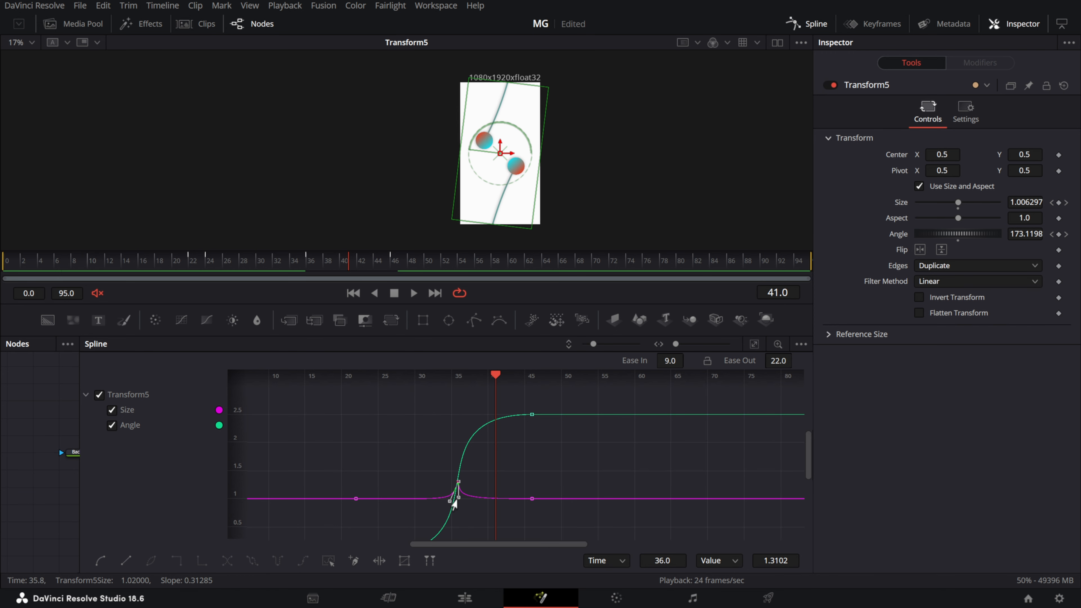
pyautogui.click(549, 432)
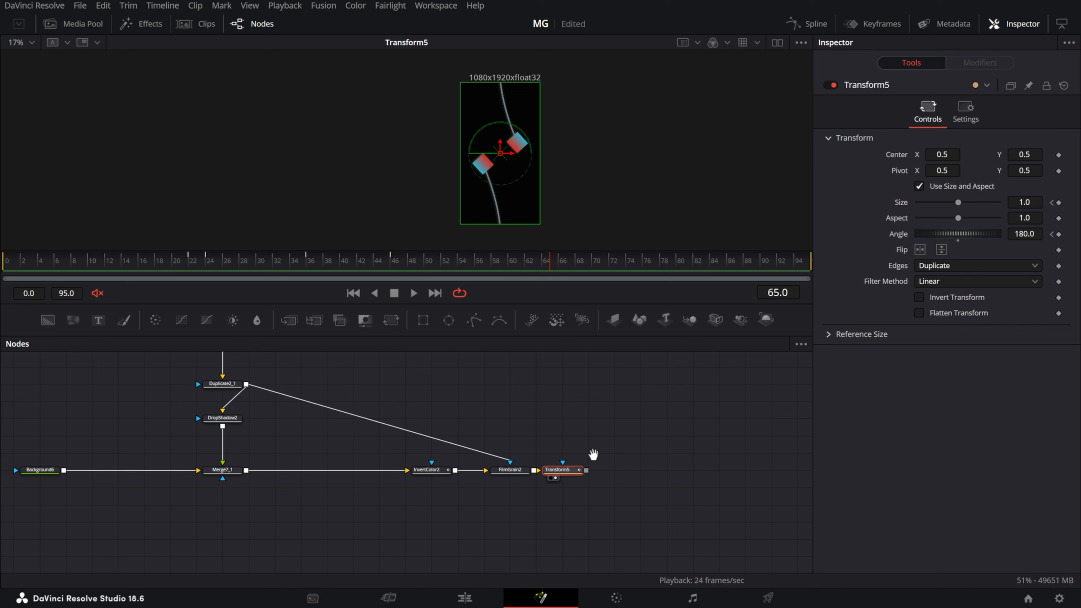
# - Play the animation from shortly before the flip to review Transform5's eased motion
pyautogui.moveTo(594, 454); pyautogui.dragTo(582, 473)
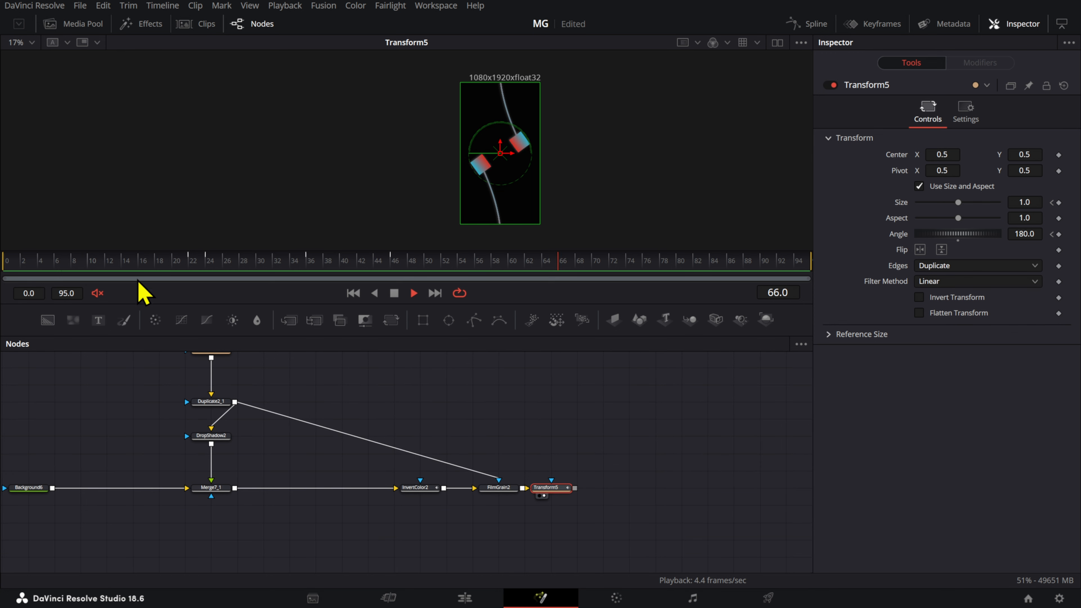
pyautogui.click(149, 265)
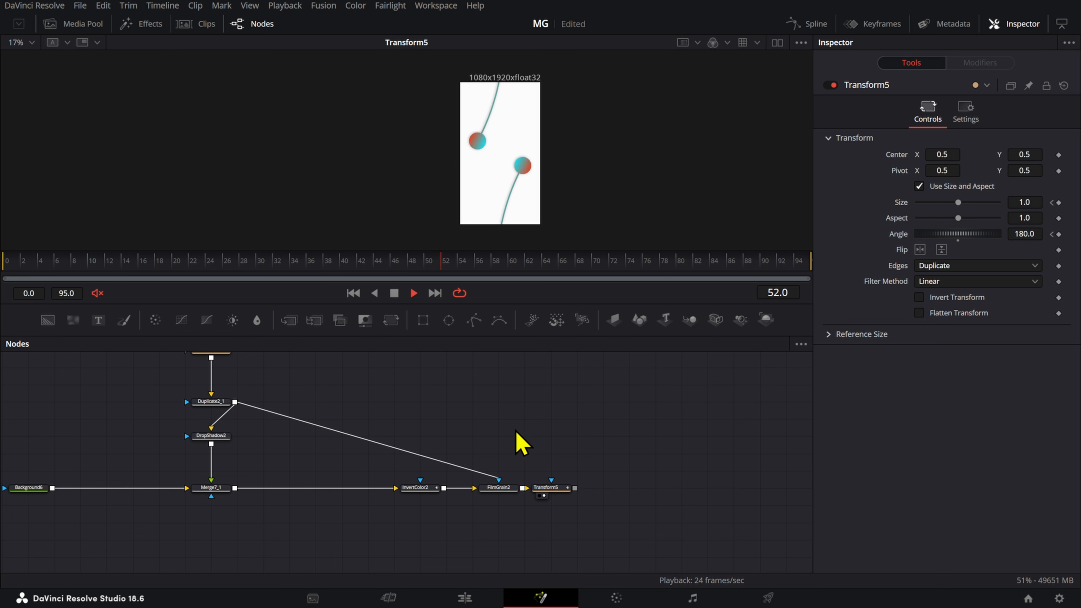
pyautogui.click(553, 488)
pyautogui.click(569, 434)
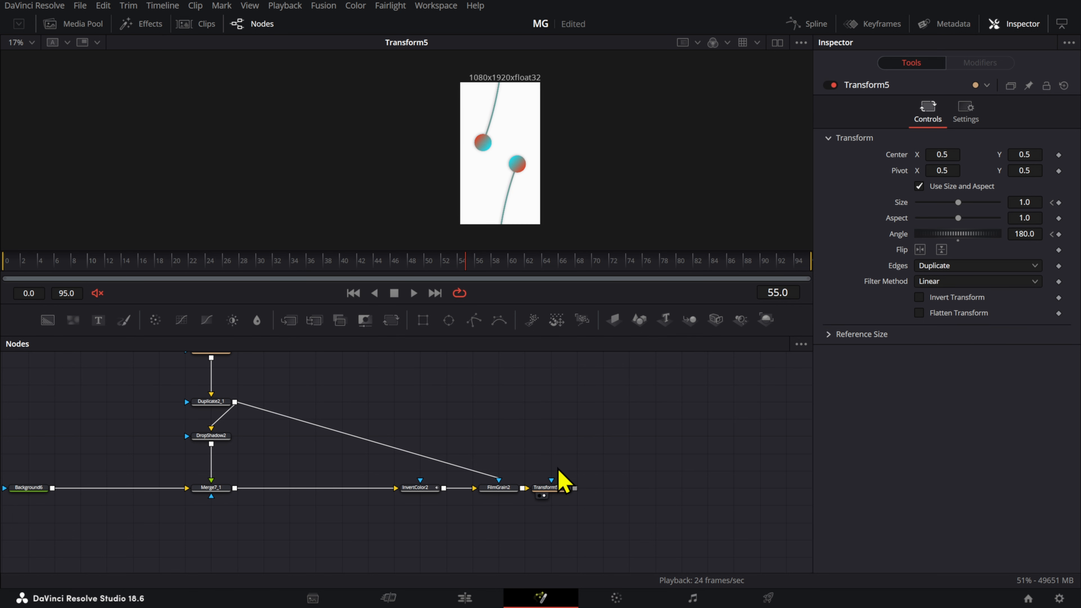
# - Insert a Duplicate node between Transform3_1 and Duplicate2_1 with 2 copies and a Time Offset of -0.5
pyautogui.moveTo(181, 375); pyautogui.dragTo(352, 428)
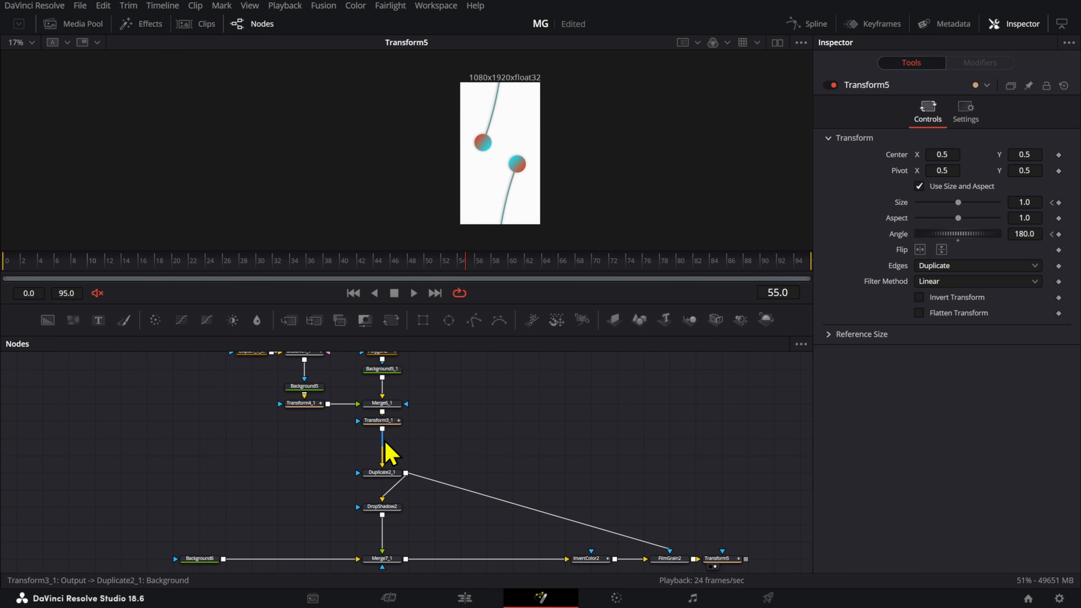
pyautogui.click(393, 458)
pyautogui.scroll(-4, 395, 465)
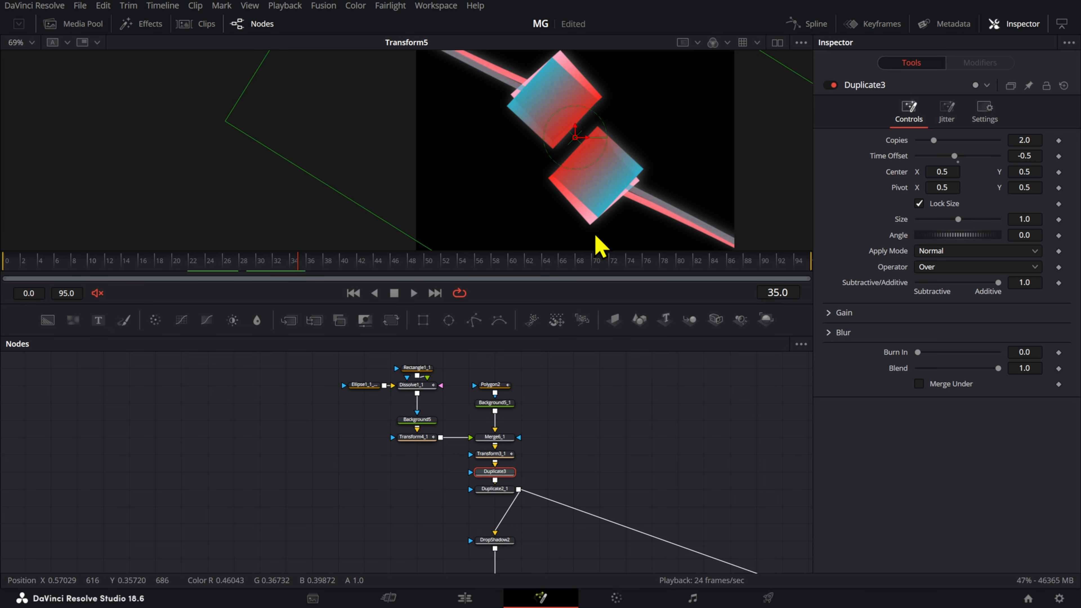
pyautogui.scroll(3, 596, 225)
pyautogui.scroll(-3, 596, 225)
pyautogui.scroll(-3, 598, 214)
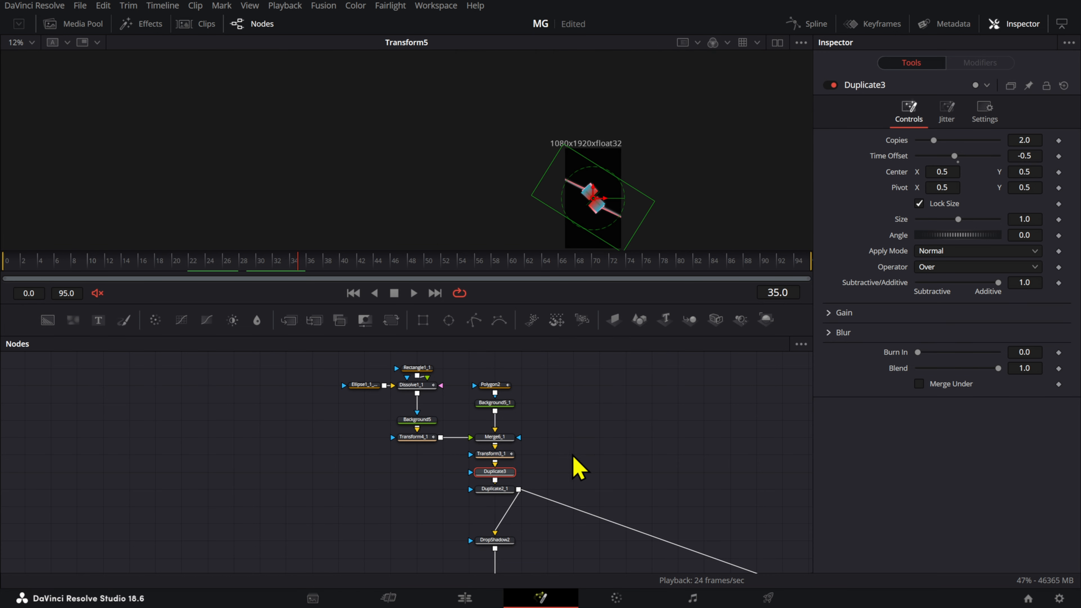
# - Check the original Duplicate2's copies, blending and blur settings and its Time Offset keyframe at frame 0
pyautogui.moveTo(574, 505); pyautogui.dragTo(707, 318)
pyautogui.scroll(-5, 234, 482)
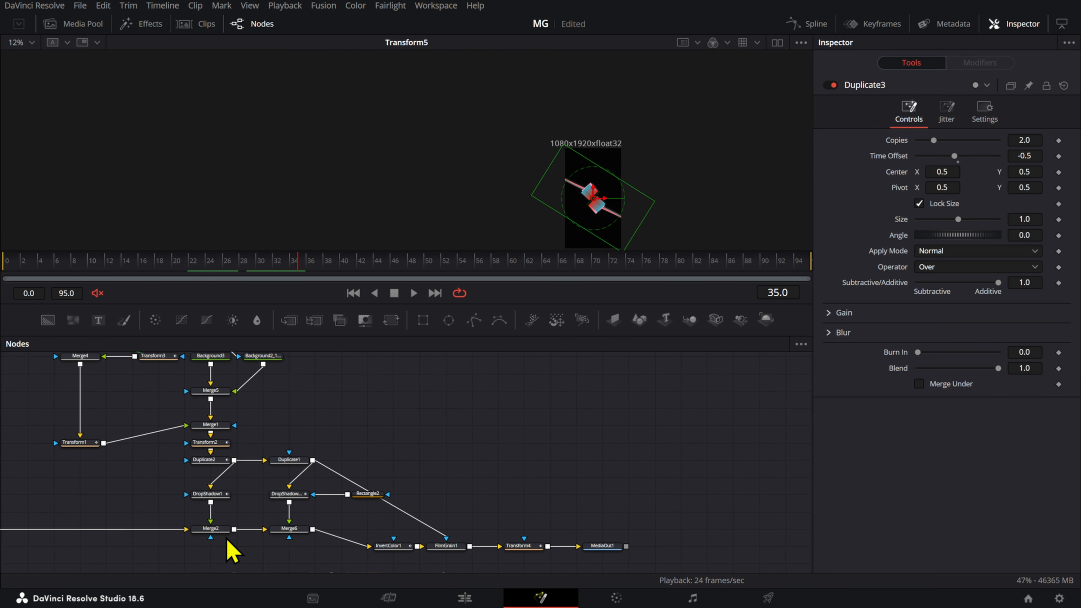
pyautogui.click(207, 460)
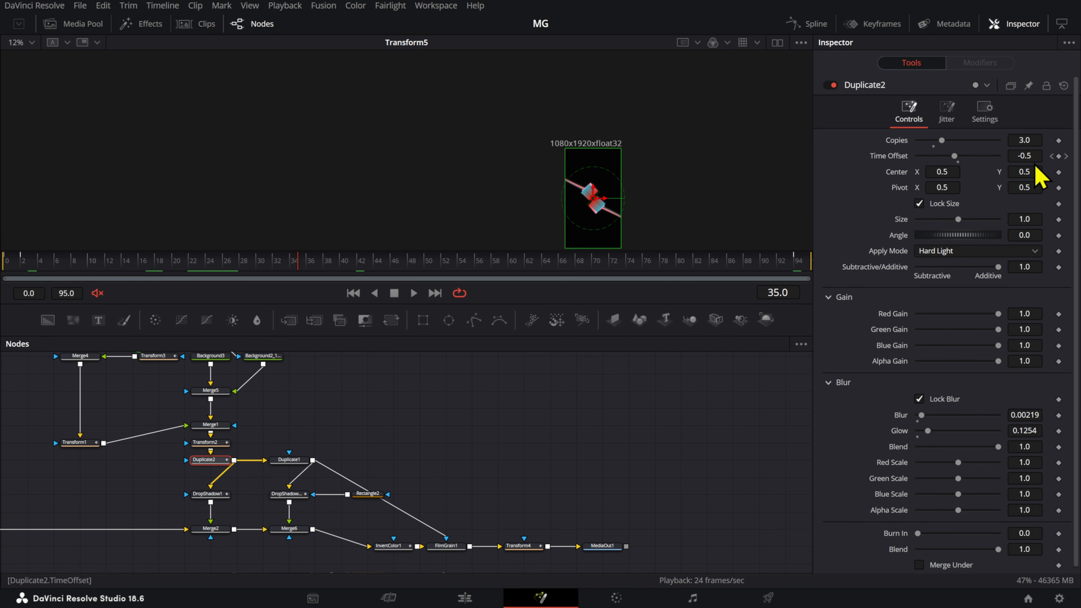
pyautogui.click(6, 269)
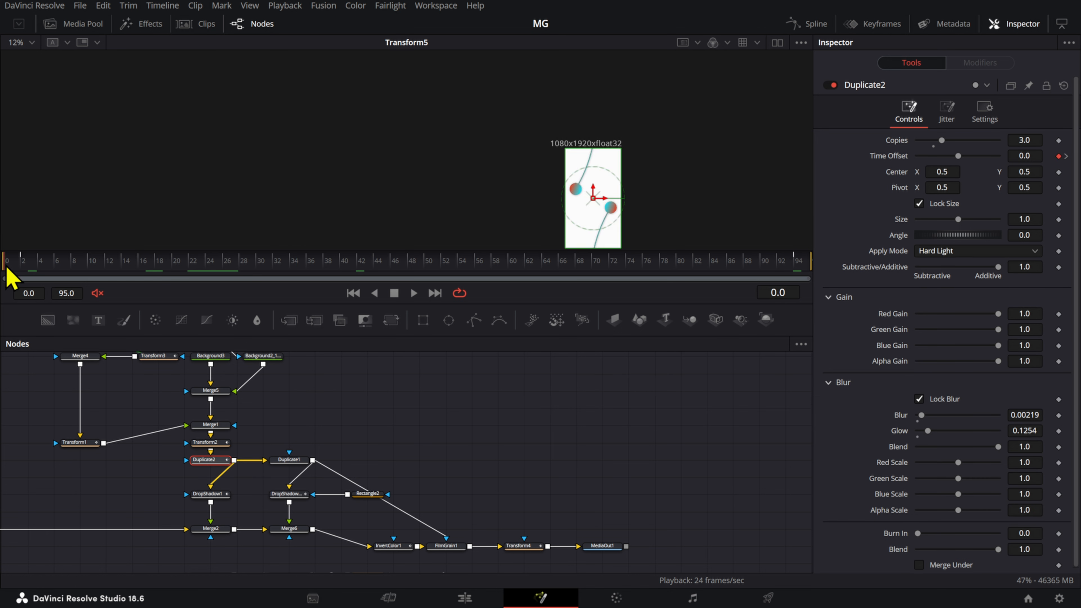